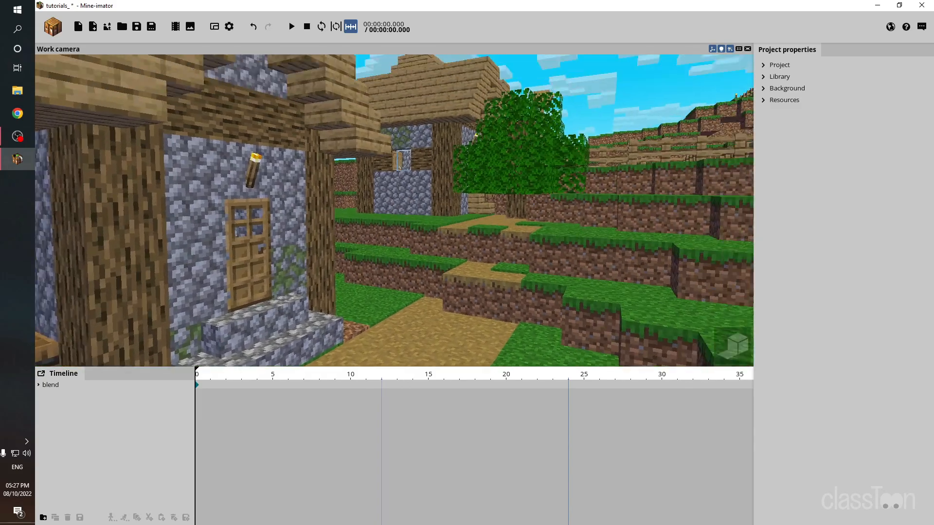
Step: Open the creation options for a new character, with the path beside the house in view
{"action": "mouse_move", "coordinate": [394, 210]}
{"action": "right_mouse_down"}
{"action": "mouse_move", "coordinate": [560, 244]}
{"action": "mouse_move", "coordinate": [391, 234]}
{"action": "mouse_move", "coordinate": [392, 202]}
{"action": "mouse_move", "coordinate": [421, 197]}
{"action": "mouse_move", "coordinate": [385, 195]}
{"action": "right_mouse_up"}
{"action": "key", "text": "q"}
{"action": "left_click", "coordinate": [52, 28]}
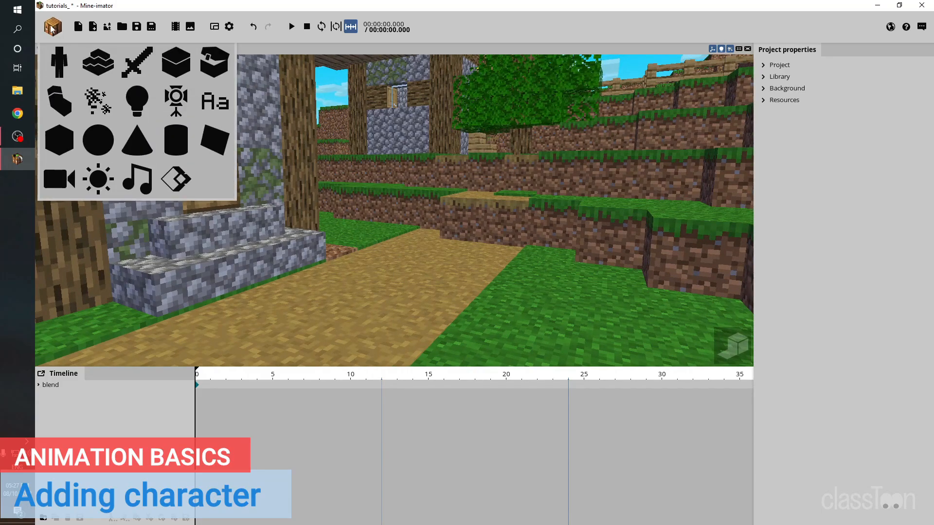
{"action": "left_click", "coordinate": [59, 66]}
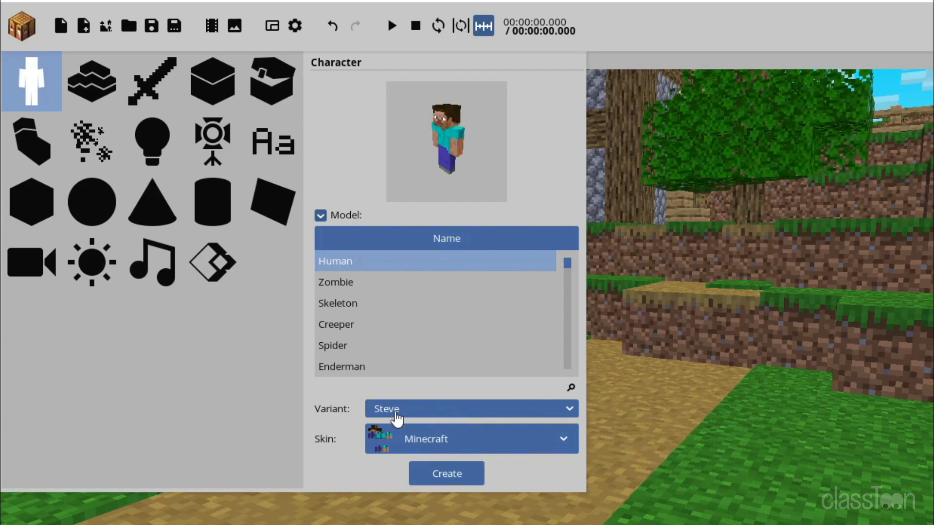
Step: Preview another variant of the Human model from several angles and set the variant back to Steve
{"action": "left_click", "coordinate": [396, 418]}
{"action": "left_click", "coordinate": [404, 443]}
{"action": "left_click_drag", "start_coordinate": [482, 128], "coordinate": [428, 143]}
{"action": "left_click", "coordinate": [396, 418]}
{"action": "left_click", "coordinate": [396, 423]}
{"action": "left_click_drag", "start_coordinate": [458, 152], "coordinate": [501, 149]}
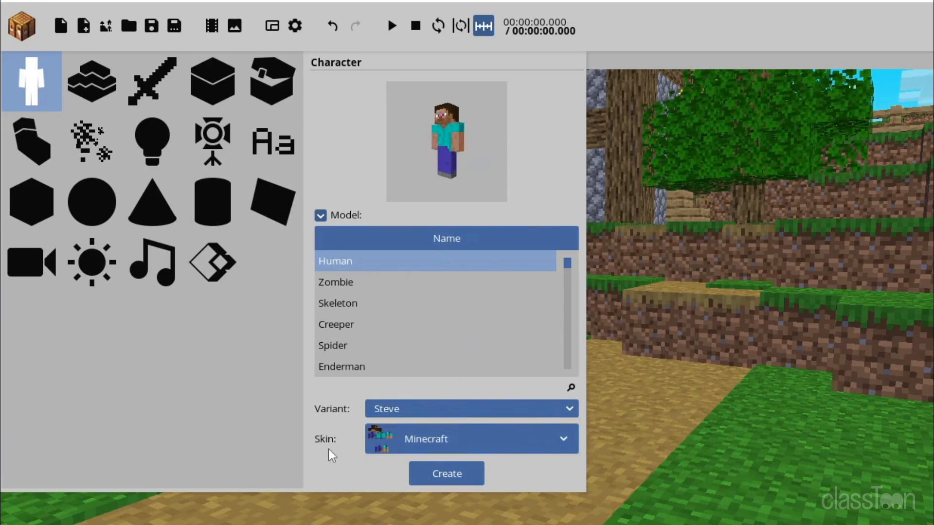
Step: Try to fetch the character's skin from the Minecraft user blackclueyt
{"action": "left_click", "coordinate": [402, 443]}
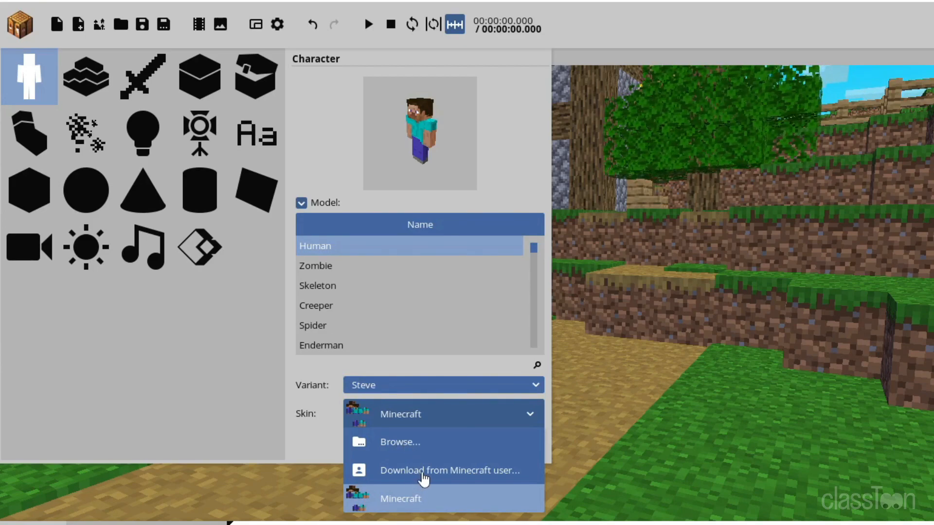
{"action": "left_click", "coordinate": [401, 471]}
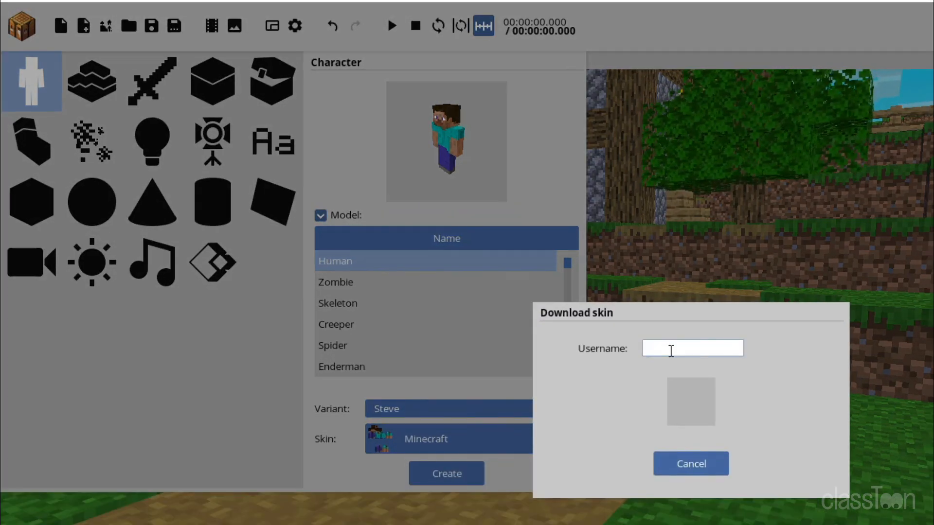
{"action": "type", "text": "blackclueyt"}
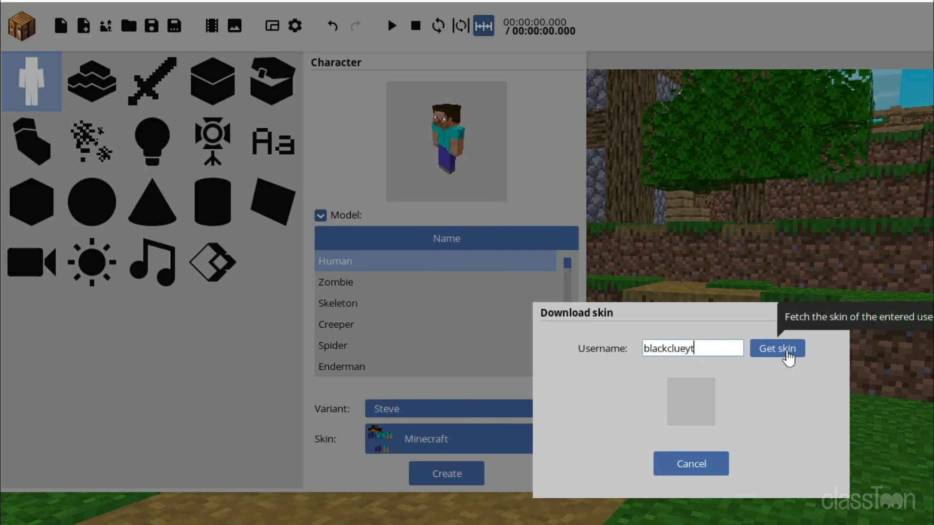
{"action": "left_click", "coordinate": [787, 356]}
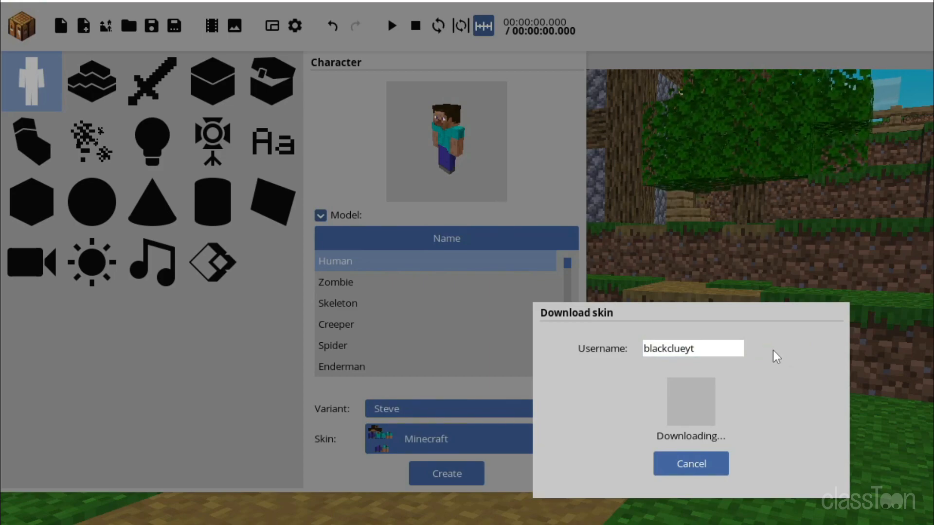
{"action": "double_click", "coordinate": [731, 351]}
{"action": "left_click", "coordinate": [731, 350]}
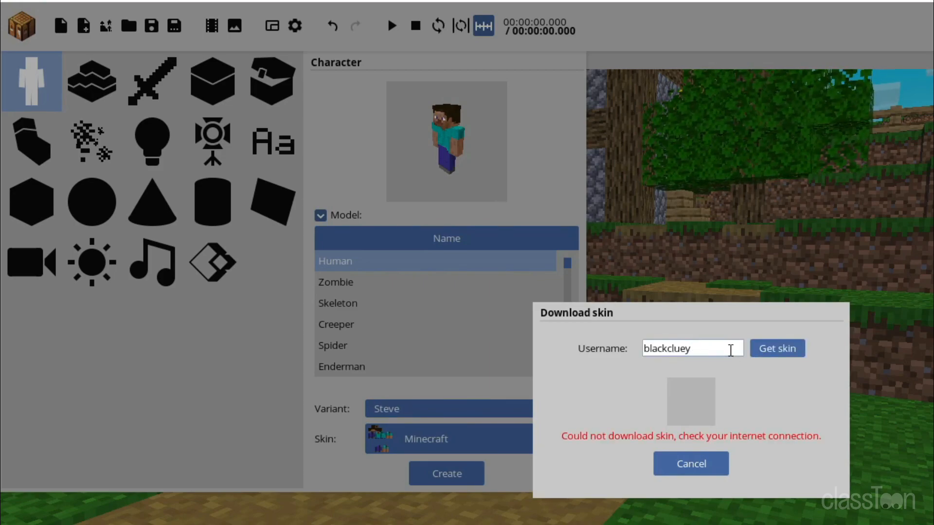
{"action": "left_click", "coordinate": [766, 351]}
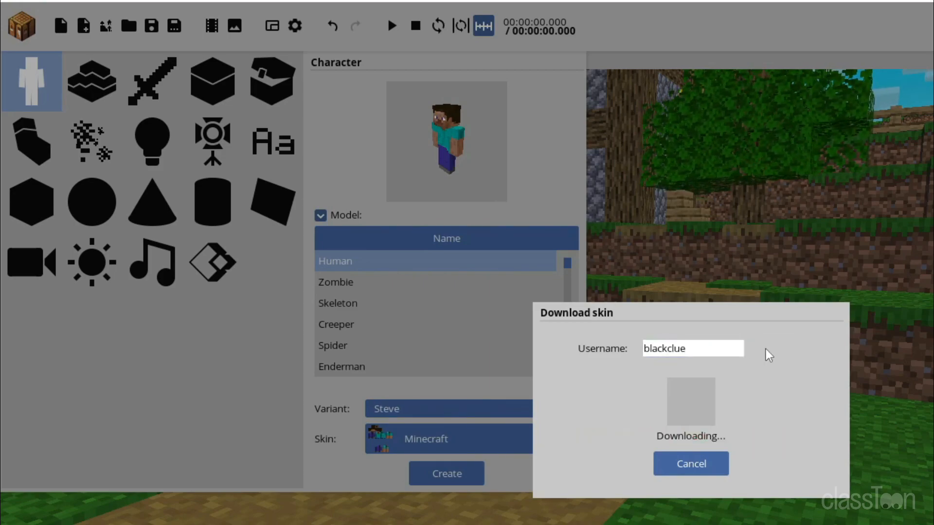
{"action": "left_click", "coordinate": [652, 465]}
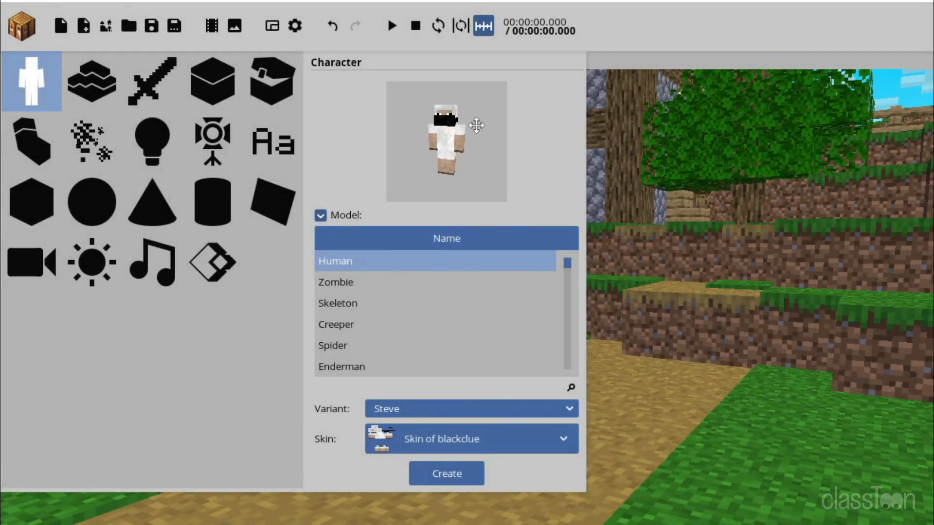
Step: Create the character and place it on the dirt path in front of the stone steps
{"action": "left_click", "coordinate": [445, 473]}
{"action": "left_click_drag", "start_coordinate": [440, 466], "coordinate": [514, 447]}
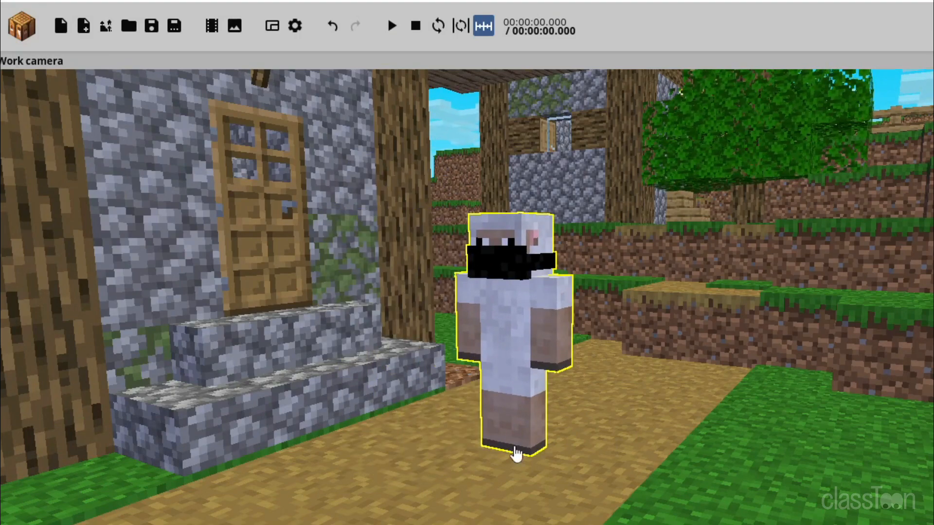
{"action": "left_click", "coordinate": [514, 448]}
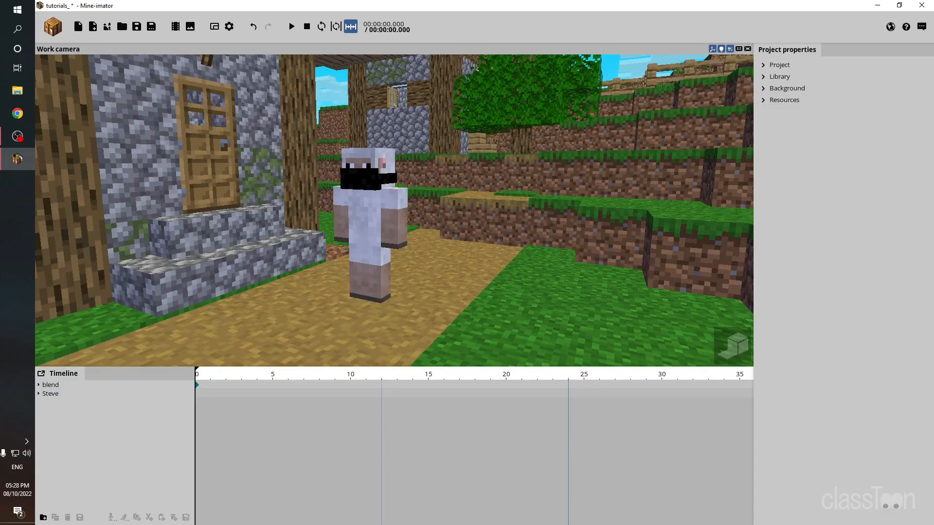
Step: Hide the blend scenery so that the character stands alone against the sky
{"action": "key", "text": "w"}
{"action": "right_click_drag", "start_coordinate": [515, 449], "coordinate": [625, 430]}
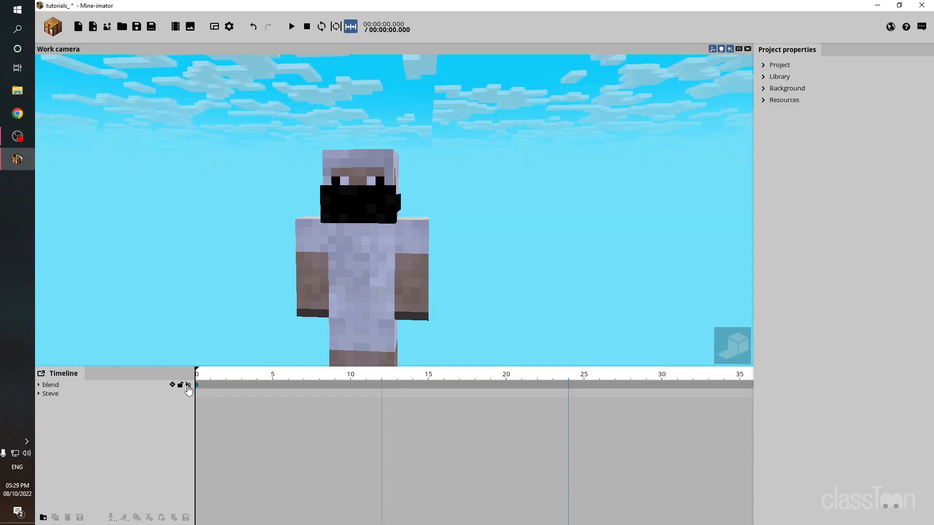
{"action": "left_click", "coordinate": [188, 385]}
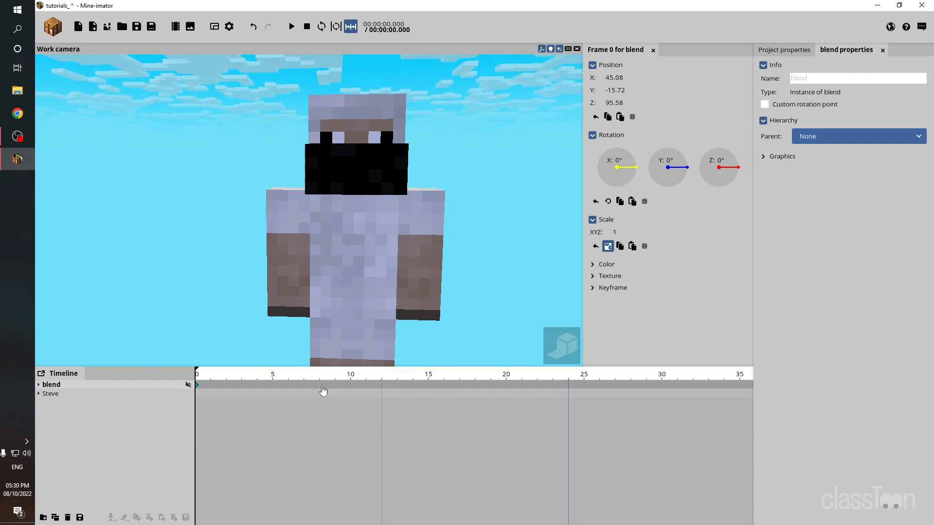
Step: Move the playhead to frame 5 and expand the project settings to examine the tempo
{"action": "left_click", "coordinate": [275, 376]}
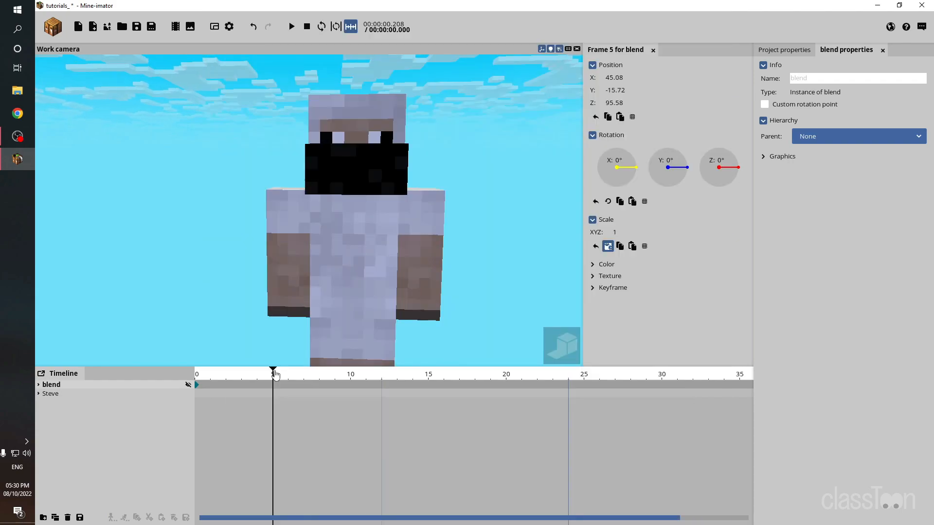
{"action": "left_click", "coordinate": [785, 51]}
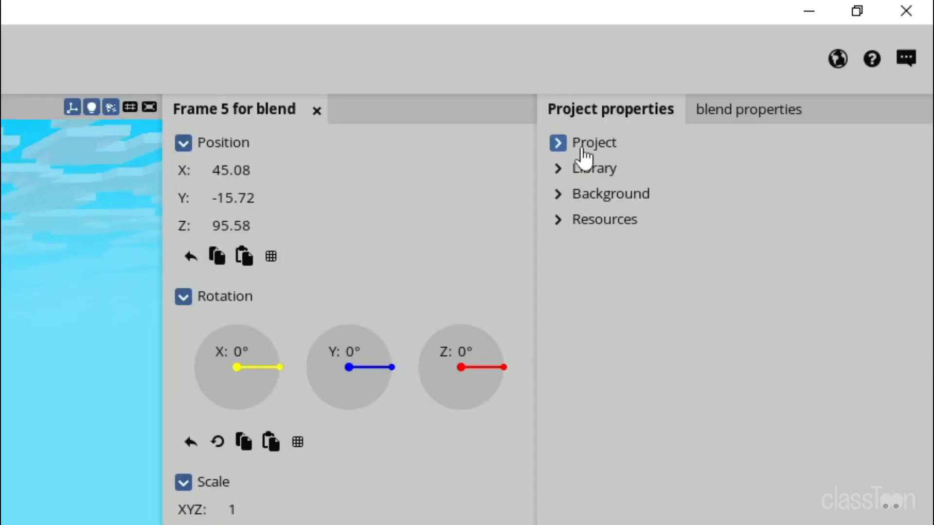
{"action": "left_click", "coordinate": [777, 66]}
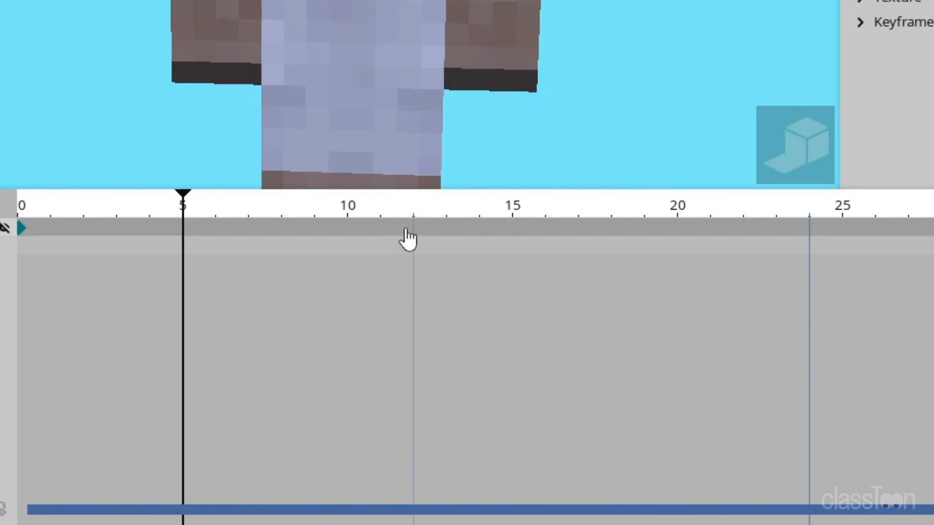
Step: Move the blend keyframe to frame 3 and back to frame 0
{"action": "left_click", "coordinate": [58, 193]}
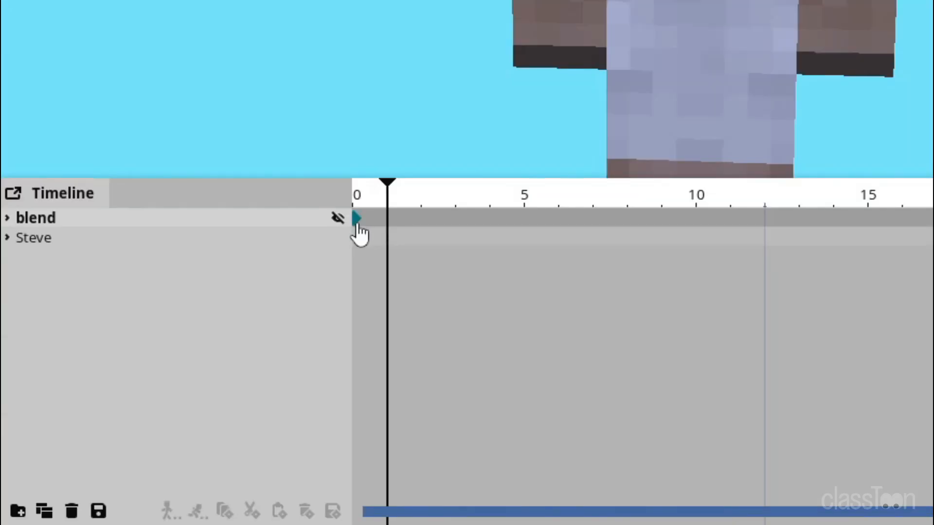
{"action": "left_click_drag", "start_coordinate": [355, 219], "coordinate": [455, 218]}
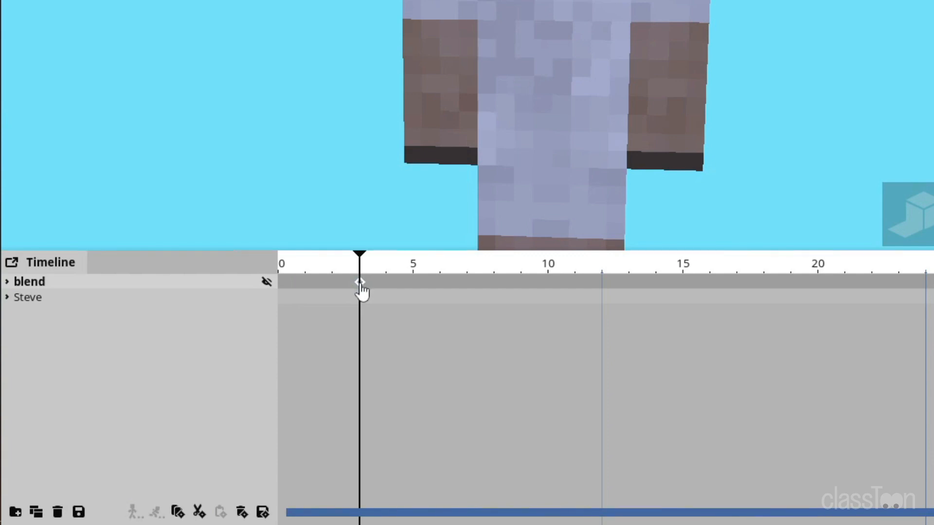
{"action": "left_click_drag", "start_coordinate": [359, 283], "coordinate": [279, 282]}
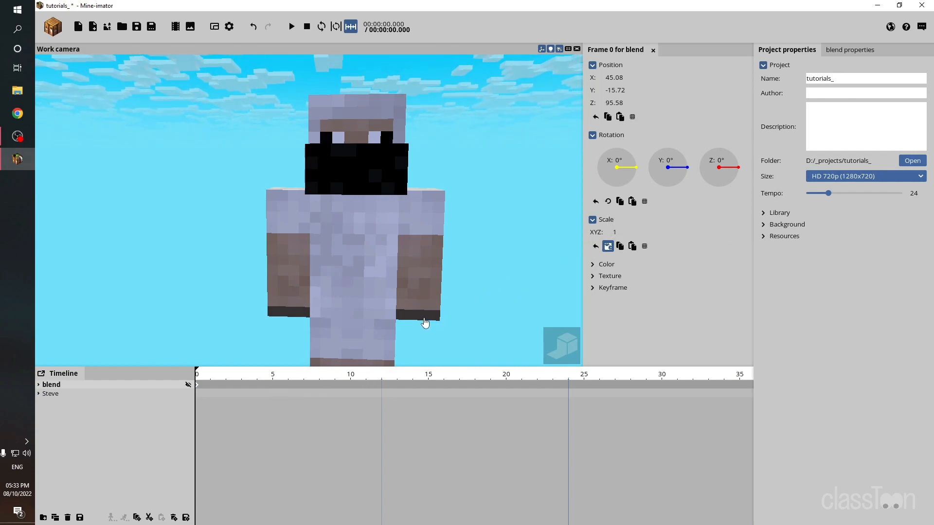
Step: Keyframe the left arm at frame 0, raise it to about 152° Z rotation at frame 10, and scrub through the motion
{"action": "left_click", "coordinate": [306, 235]}
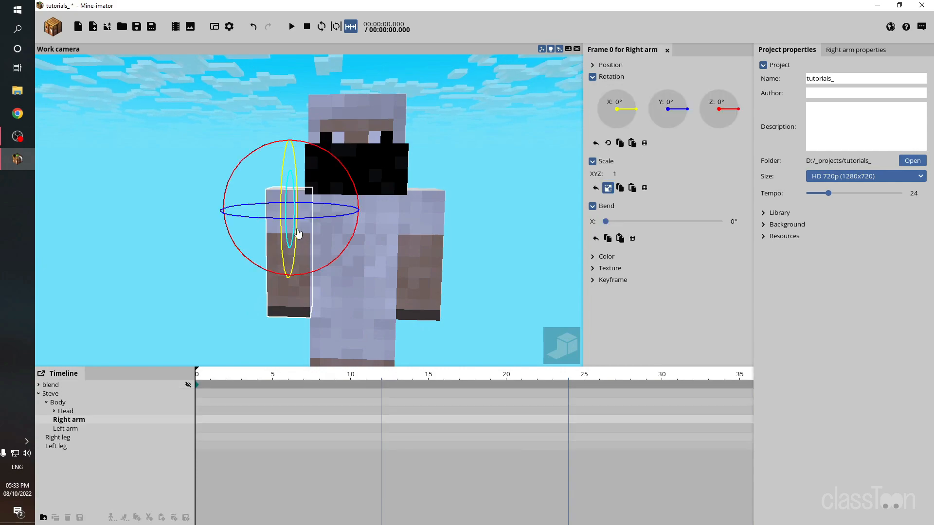
{"action": "left_click", "coordinate": [413, 292]}
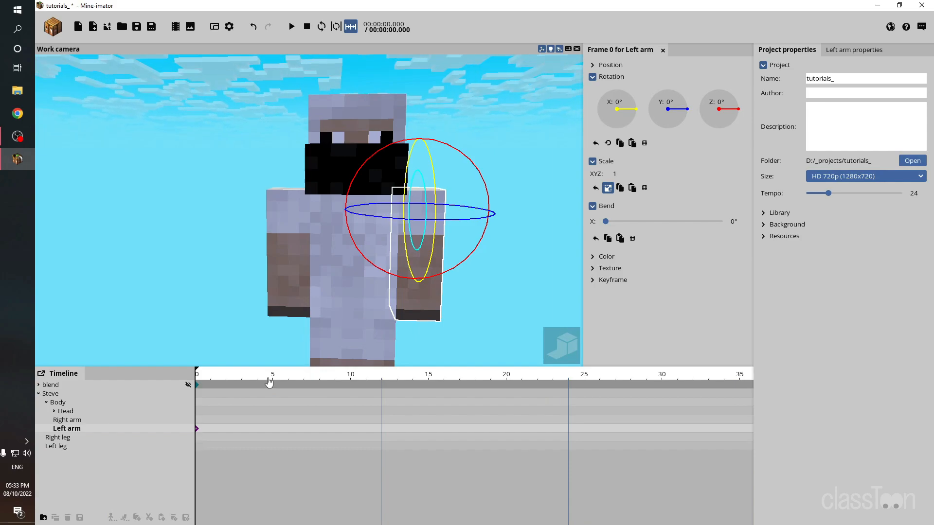
{"action": "left_click", "coordinate": [354, 380]}
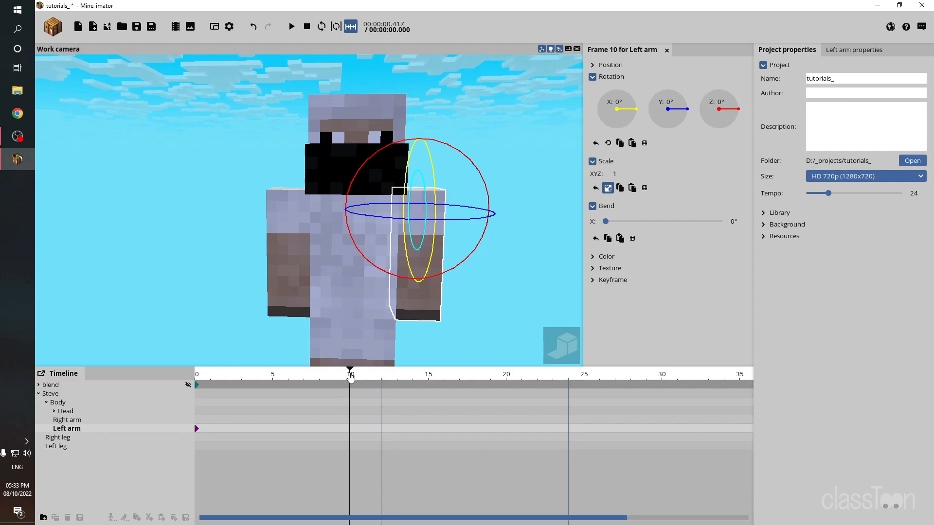
{"action": "left_click_drag", "start_coordinate": [446, 273], "coordinate": [419, 115]}
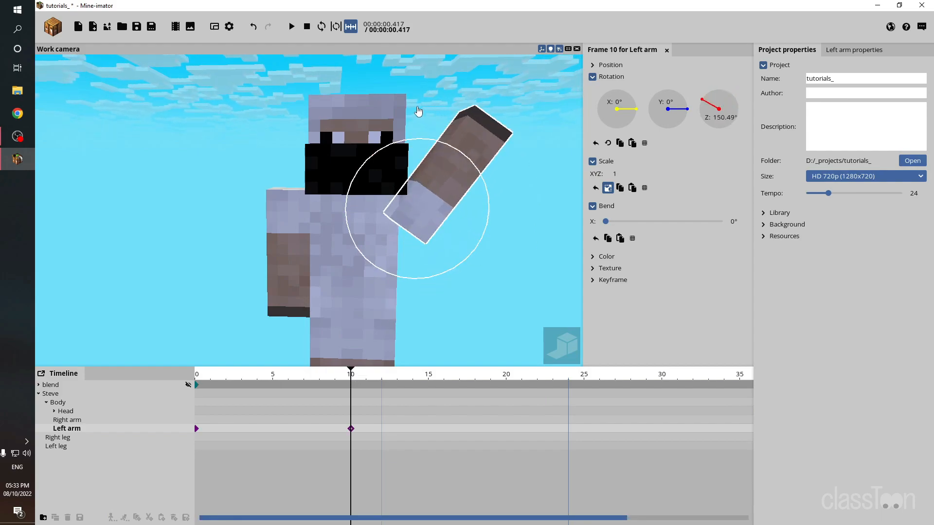
{"action": "left_click", "coordinate": [197, 379]}
{"action": "left_click_drag", "start_coordinate": [198, 379], "coordinate": [357, 432]}
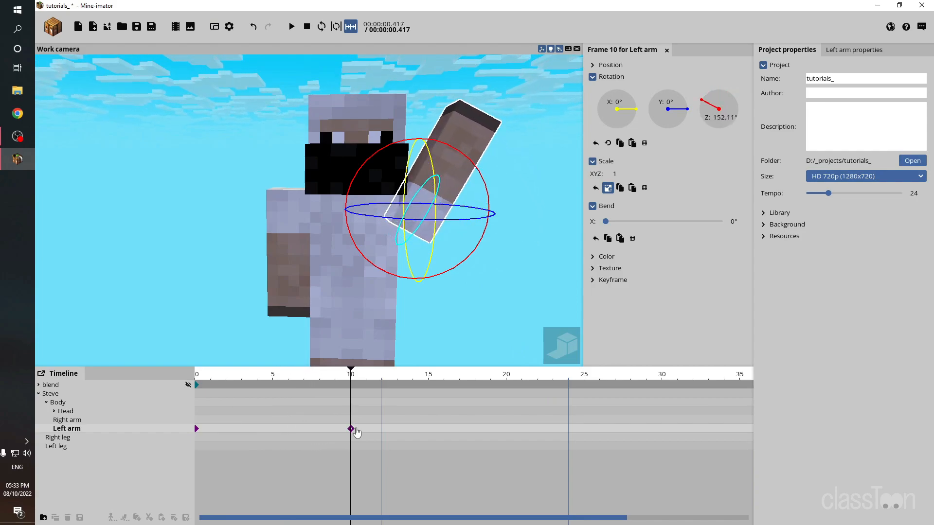
Step: Lower the left arm to about 10° Z rotation with the frame 10 keyframe selected and the playhead at frame 20, and undo it
{"action": "left_click", "coordinate": [352, 430]}
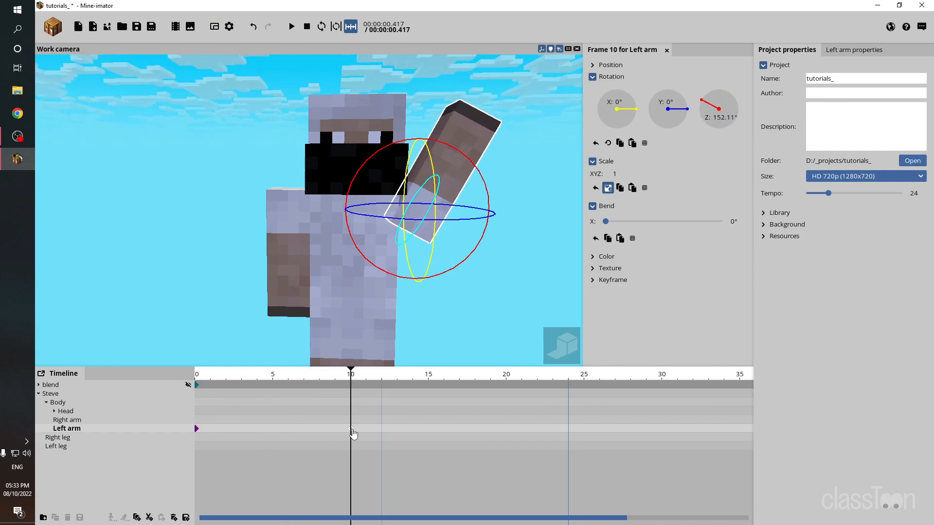
{"action": "mouse_move", "coordinate": [350, 378]}
{"action": "left_mouse_down"}
{"action": "mouse_move", "coordinate": [386, 396]}
{"action": "mouse_move", "coordinate": [483, 413]}
{"action": "mouse_move", "coordinate": [498, 405]}
{"action": "left_mouse_up"}
{"action": "left_click_drag", "start_coordinate": [479, 188], "coordinate": [341, 361]}
{"action": "left_click_drag", "start_coordinate": [199, 377], "coordinate": [508, 409]}
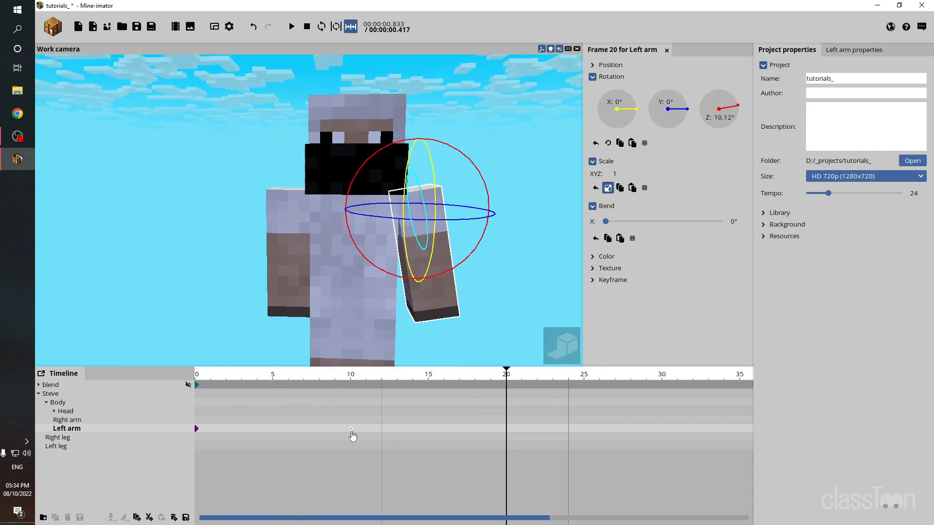
{"action": "key", "text": "ctrl+z"}
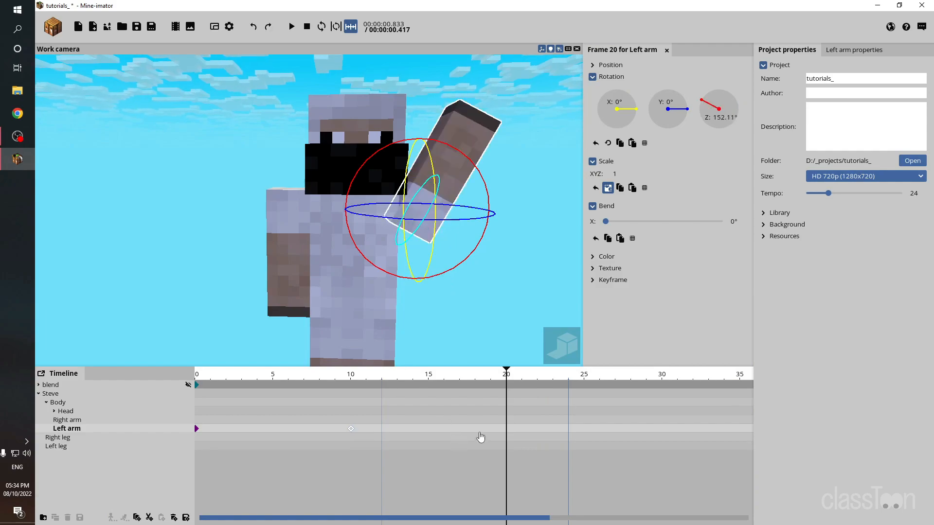
Step: Deselect the frame 10 keyframe, lower the left arm at frame 20 to add a keyframe, and scrub through the motion
{"action": "left_click", "coordinate": [506, 431]}
{"action": "left_click_drag", "start_coordinate": [484, 210], "coordinate": [341, 321]}
{"action": "left_click_drag", "start_coordinate": [197, 381], "coordinate": [432, 379]}
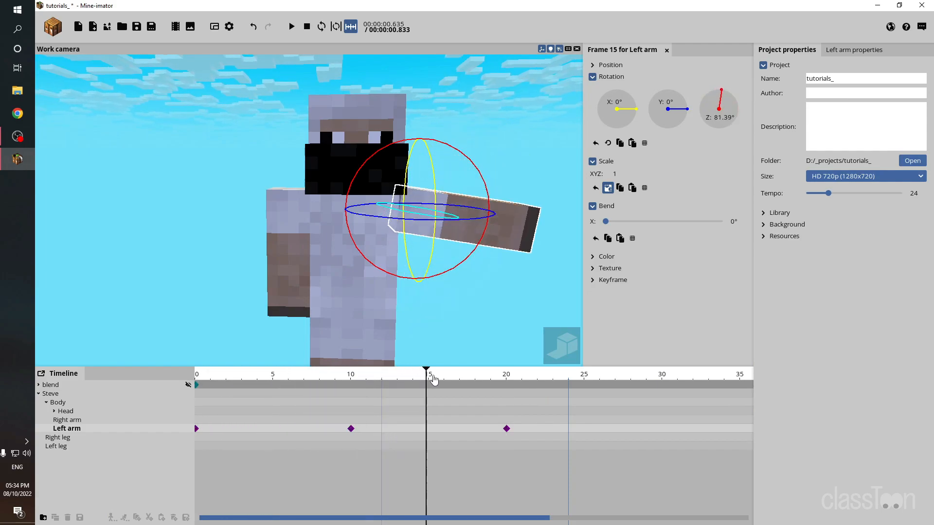
Step: Play back the left arm's raise-and-lower animation, deselect the arm and scrub through the first frames
{"action": "key", "text": "space"}
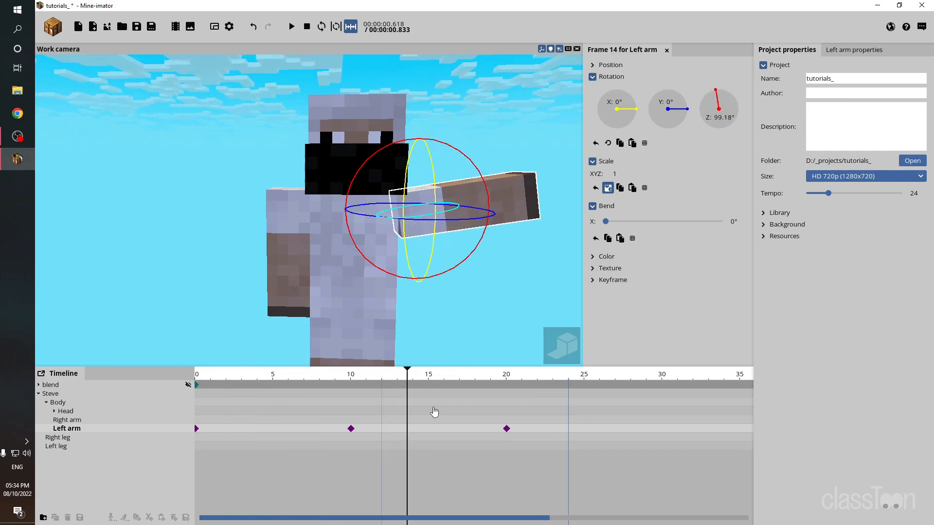
{"action": "left_click", "coordinate": [528, 424]}
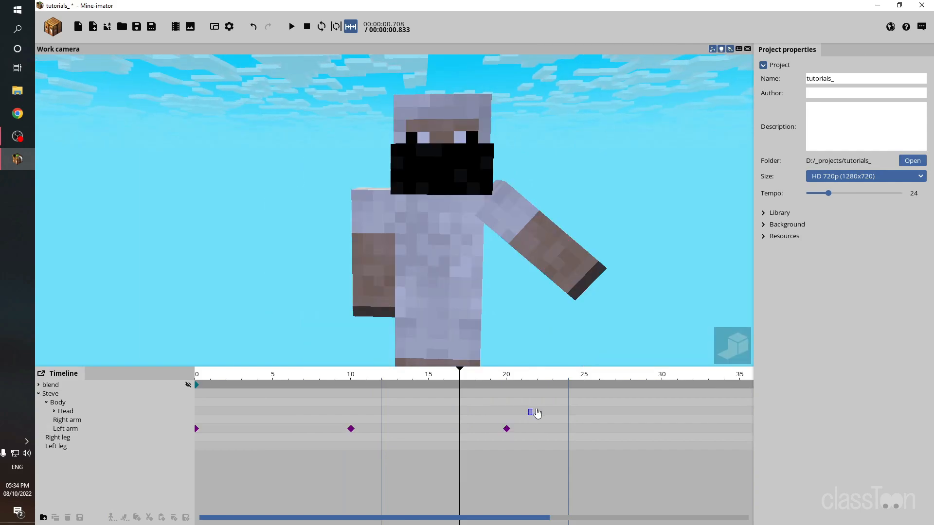
{"action": "left_click_drag", "start_coordinate": [246, 383], "coordinate": [258, 383]}
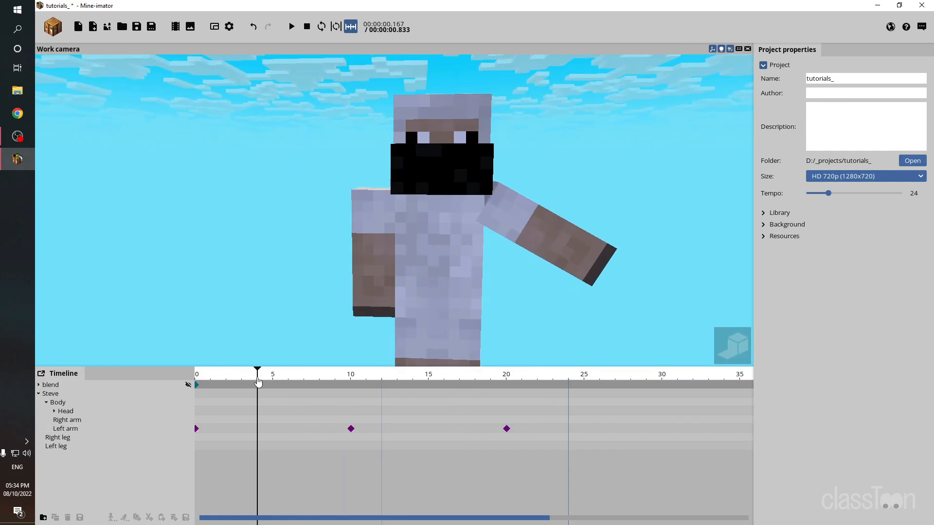
Step: Delete all of the left arm's keyframes and move the playhead to frame 24
{"action": "left_click_drag", "start_coordinate": [533, 410], "coordinate": [182, 446]}
{"action": "key", "text": "Delete"}
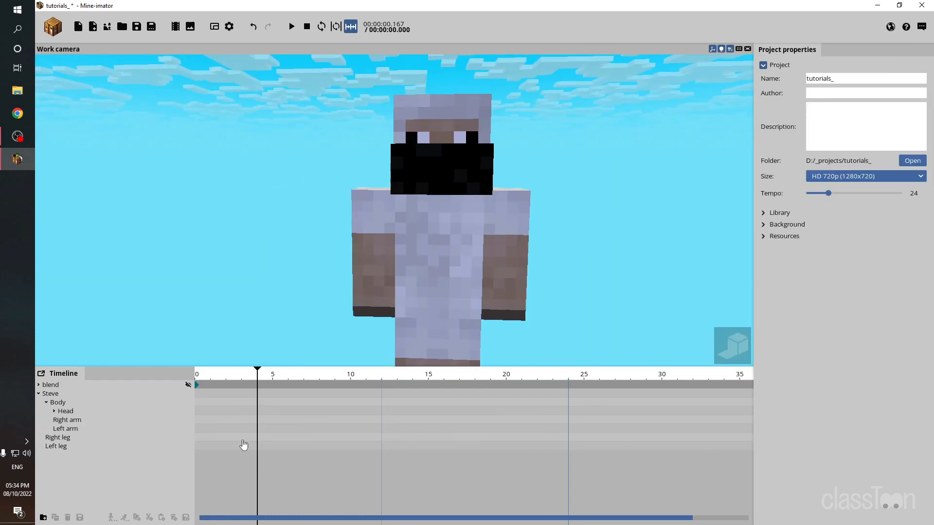
{"action": "left_click_drag", "start_coordinate": [213, 381], "coordinate": [508, 396]}
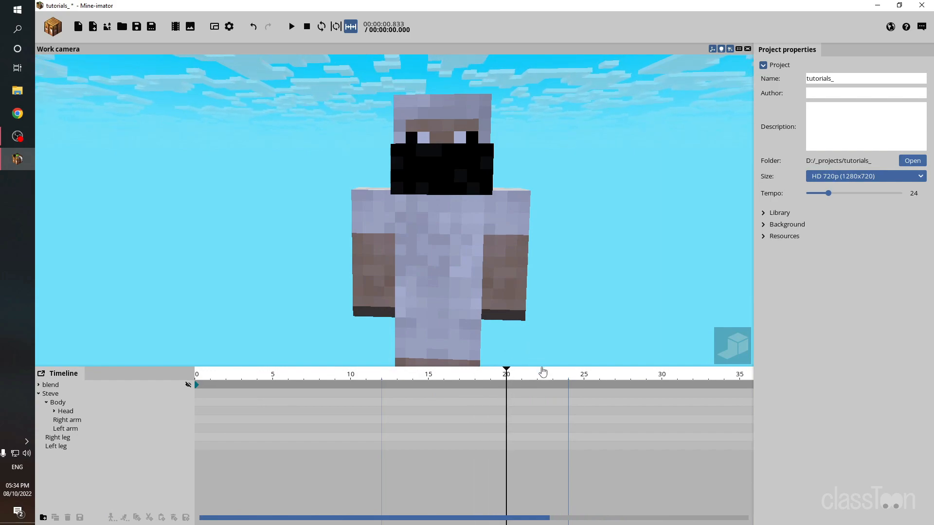
{"action": "left_click", "coordinate": [567, 380]}
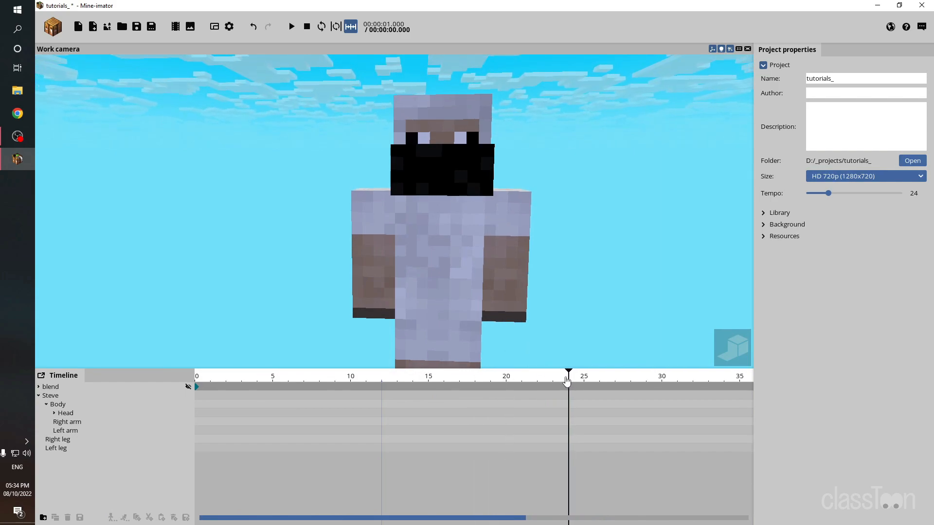
Step: Raise the left arm to about 144° Z rotation at frame 24 to create a keyframe there
{"action": "left_click", "coordinate": [514, 293]}
{"action": "left_click", "coordinate": [436, 326]}
{"action": "left_click_drag", "start_coordinate": [472, 266], "coordinate": [452, 105]}
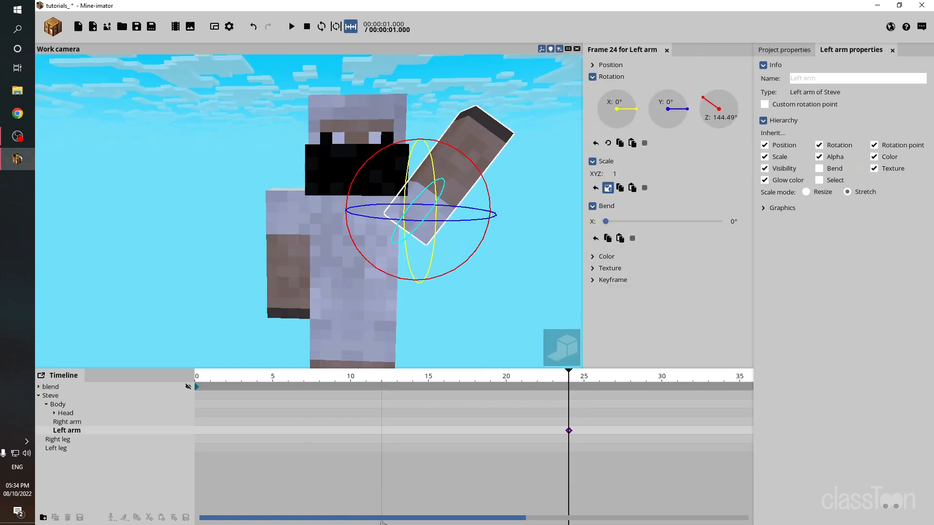
Step: Return to frame 0, inspect the left arm's frame 24 keyframe and scrub the timeline with the arm deselected
{"action": "mouse_move", "coordinate": [198, 379]}
{"action": "left_mouse_down"}
{"action": "mouse_move", "coordinate": [507, 380]}
{"action": "mouse_move", "coordinate": [196, 382]}
{"action": "left_mouse_up"}
{"action": "left_click_drag", "start_coordinate": [154, 415], "coordinate": [185, 454]}
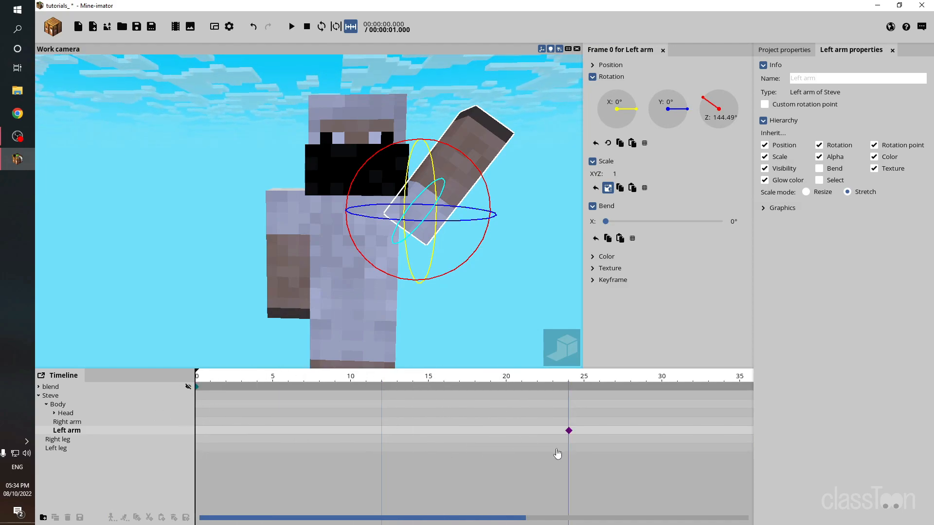
{"action": "left_click_drag", "start_coordinate": [562, 417], "coordinate": [582, 447]}
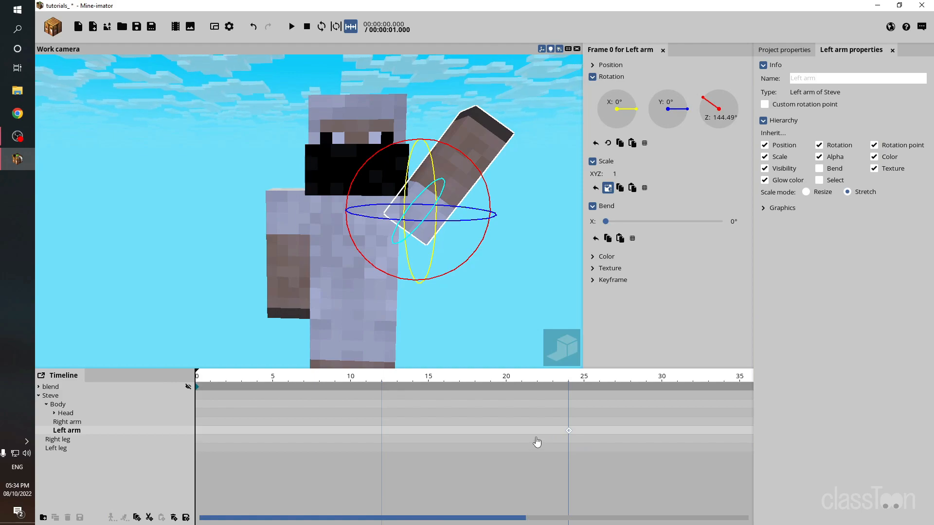
{"action": "left_click_drag", "start_coordinate": [537, 442], "coordinate": [214, 434]}
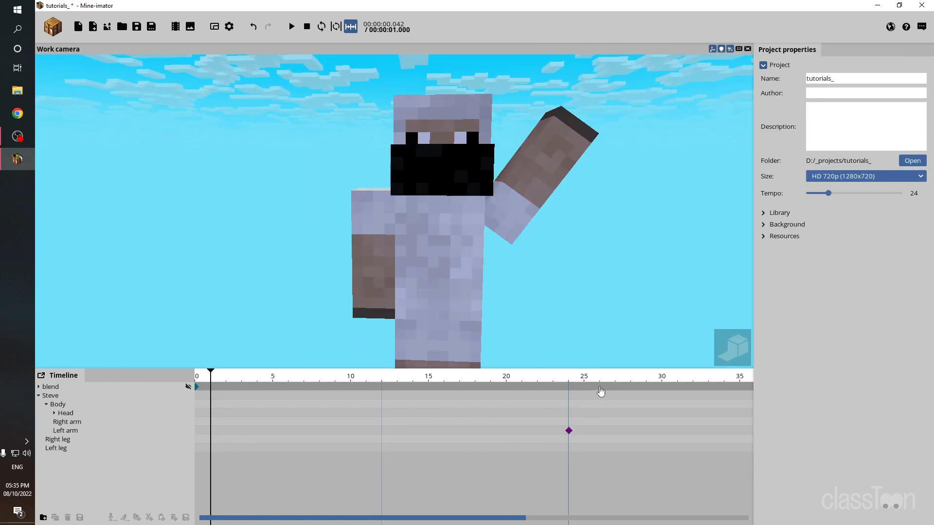
{"action": "left_click_drag", "start_coordinate": [560, 382], "coordinate": [180, 398]}
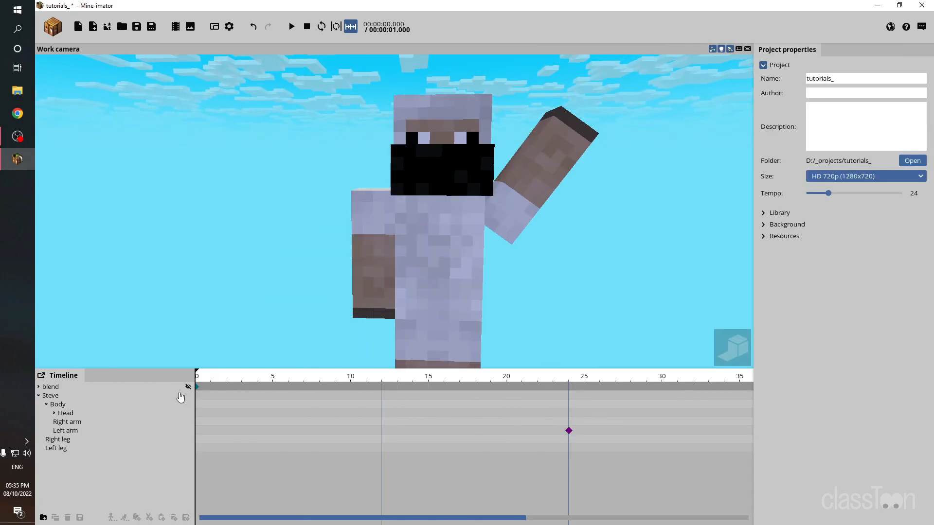
Step: Reset the left arm's Z rotation to 0° at frame 0 and play back the motion
{"action": "left_click", "coordinate": [520, 198]}
{"action": "left_click", "coordinate": [484, 170]}
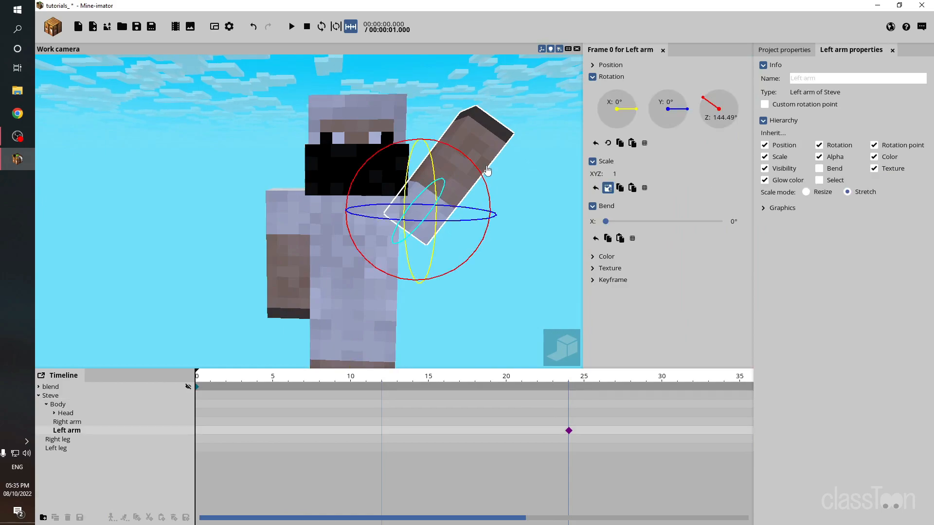
{"action": "right_click", "coordinate": [725, 115]}
{"action": "key", "text": "space"}
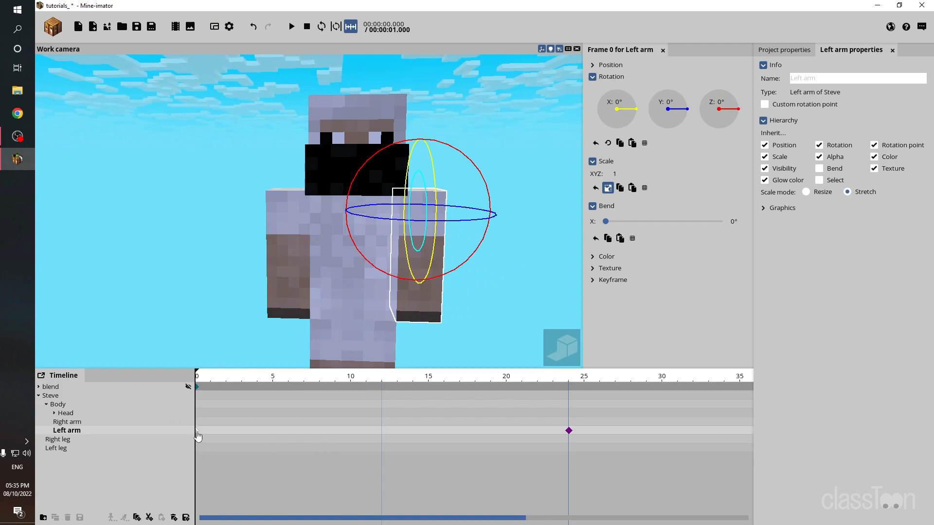
Step: Delete the left arm's keyframes at frame 0 and frame 24
{"action": "key", "text": "Delete"}
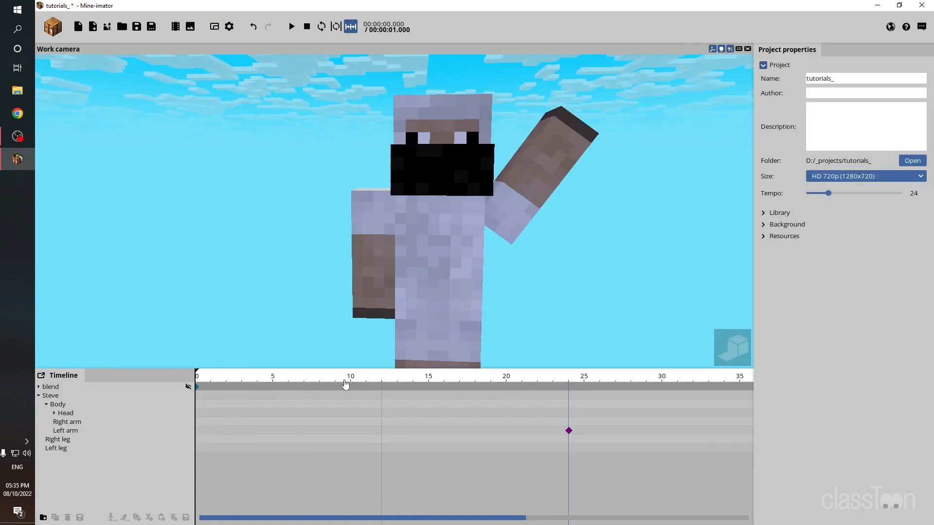
{"action": "left_click", "coordinate": [90, 431]}
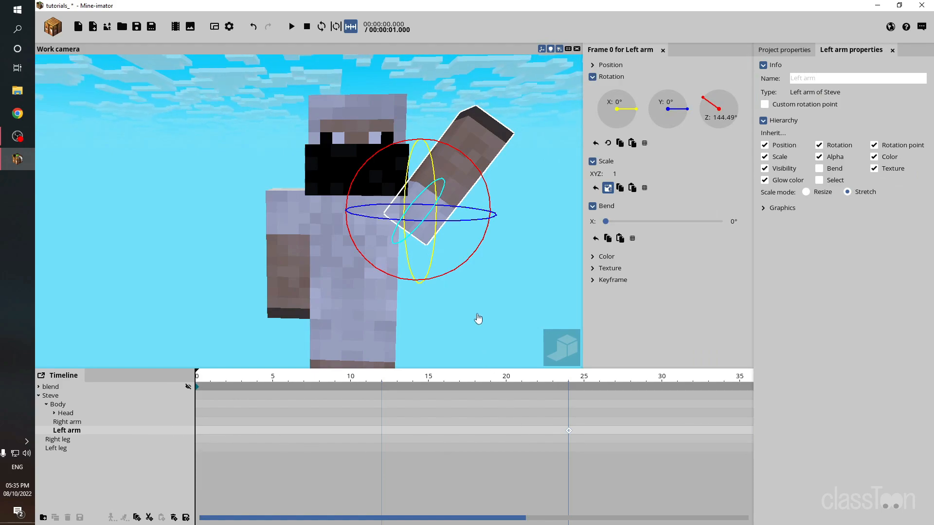
{"action": "key", "text": "Delete"}
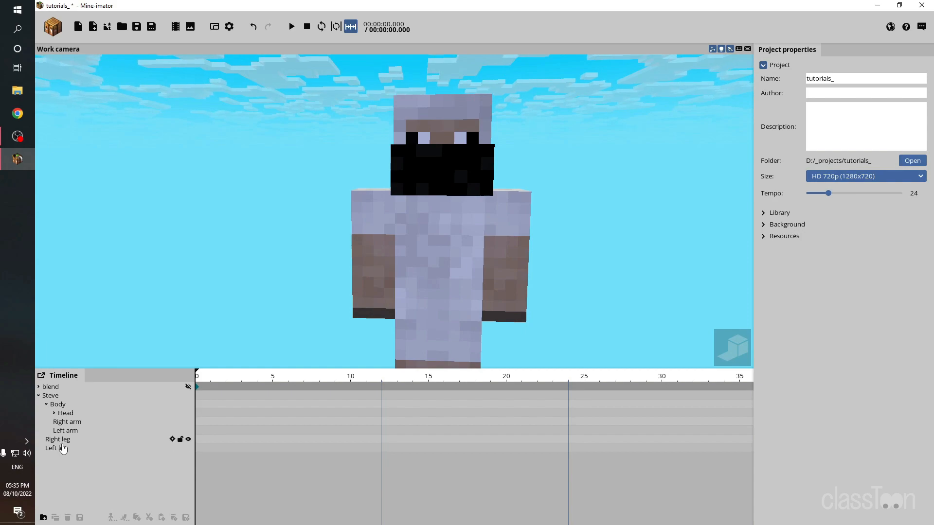
Step: Select Steve together with the body, head, hat, both arms and both legs in the timeline
{"action": "left_click", "coordinate": [64, 448]}
{"action": "left_click", "coordinate": [63, 440], "text": "shift"}
{"action": "left_click", "coordinate": [64, 431], "text": "shift"}
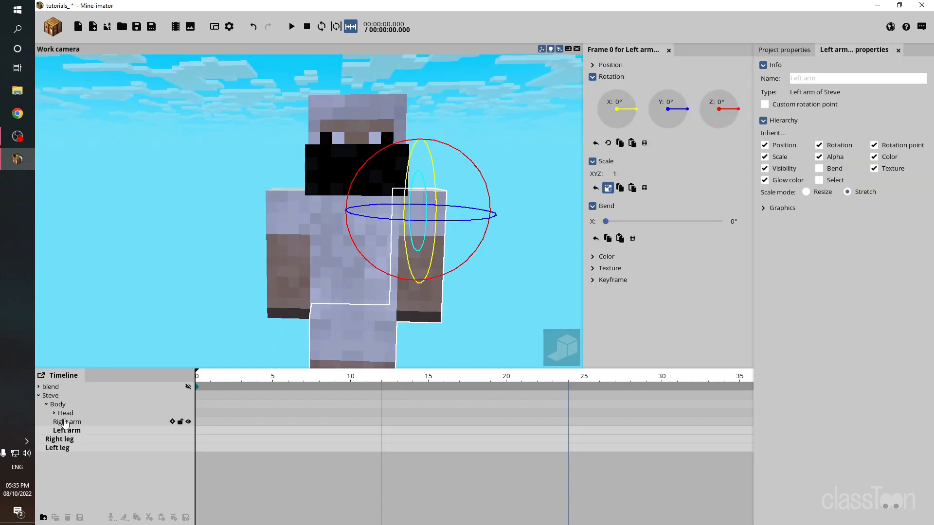
{"action": "left_click", "coordinate": [61, 421], "text": "shift"}
{"action": "left_click", "coordinate": [54, 413]}
{"action": "left_click", "coordinate": [66, 414], "text": "shift"}
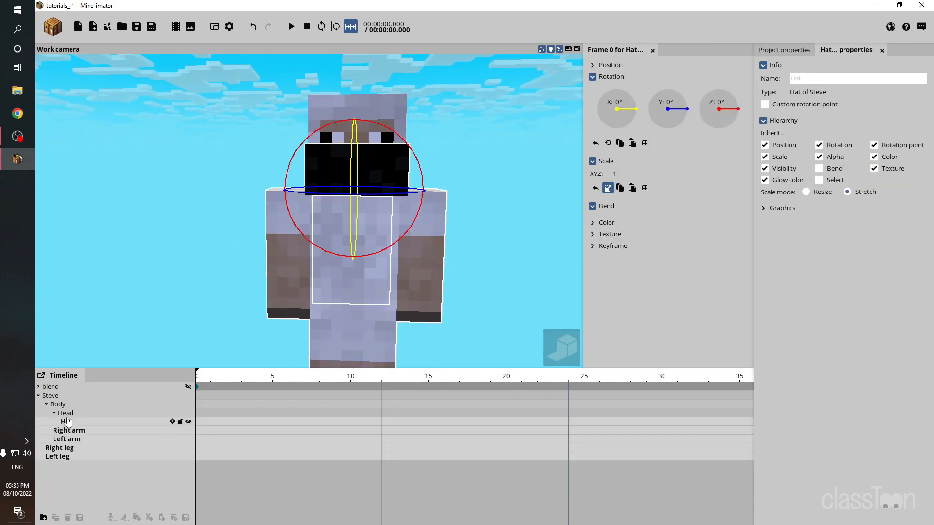
{"action": "left_click", "coordinate": [61, 406], "text": "shift"}
{"action": "left_click", "coordinate": [62, 396], "text": "shift"}
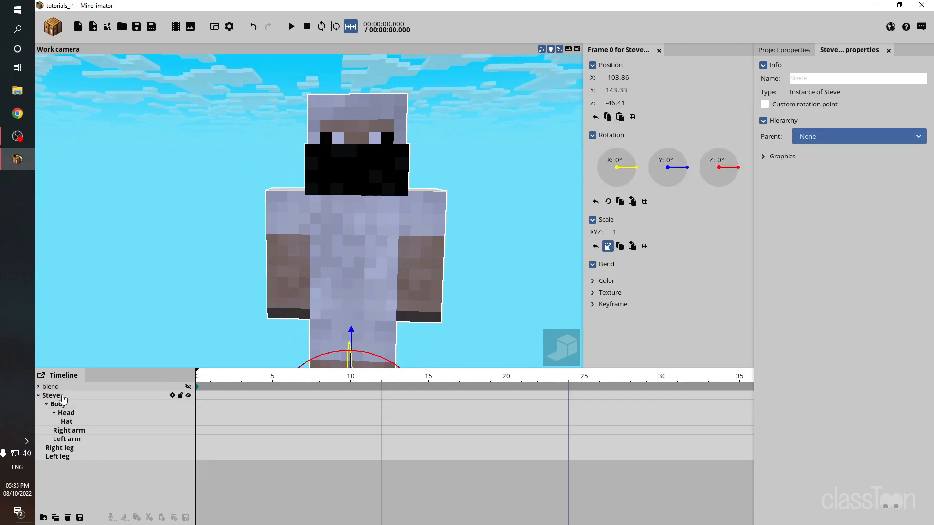
Step: Add frame 0 keyframes to all selected parts by changing the X rotation and resetting it to 0°
{"action": "mouse_move", "coordinate": [201, 379]}
{"action": "left_mouse_down"}
{"action": "mouse_move", "coordinate": [270, 384]}
{"action": "mouse_move", "coordinate": [197, 391]}
{"action": "left_mouse_up"}
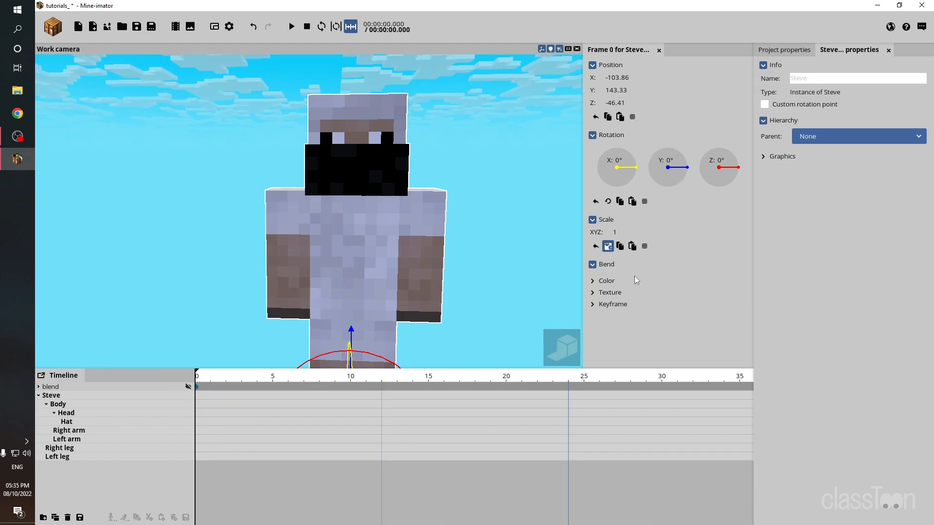
{"action": "left_click_drag", "start_coordinate": [635, 170], "coordinate": [638, 188]}
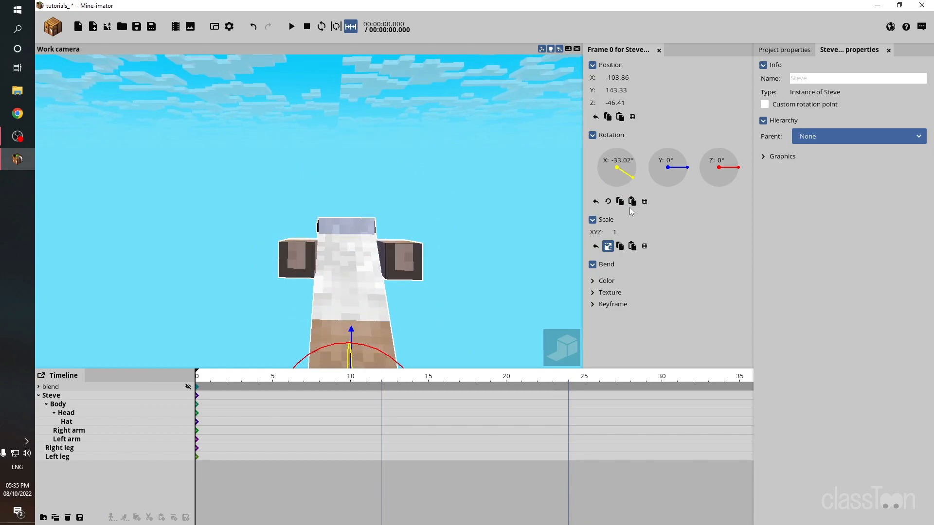
{"action": "right_click", "coordinate": [626, 177]}
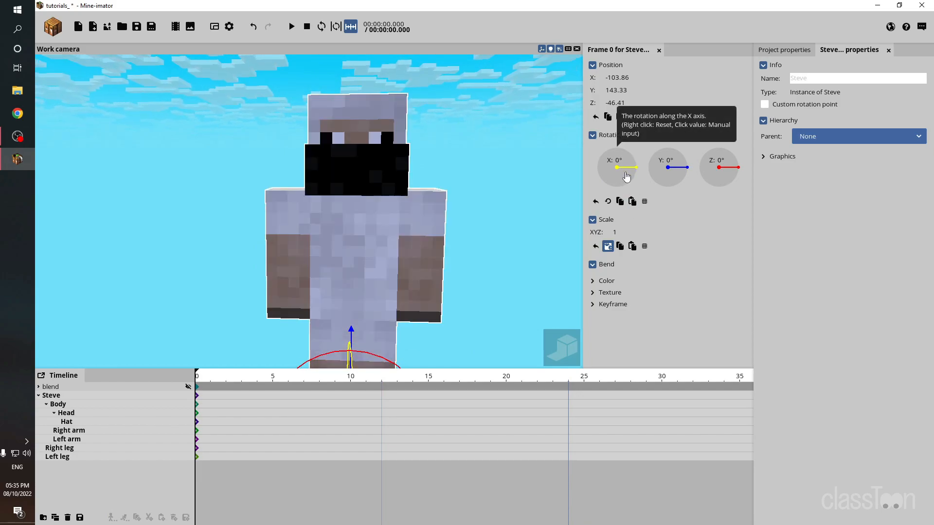
{"action": "left_click", "coordinate": [205, 447]}
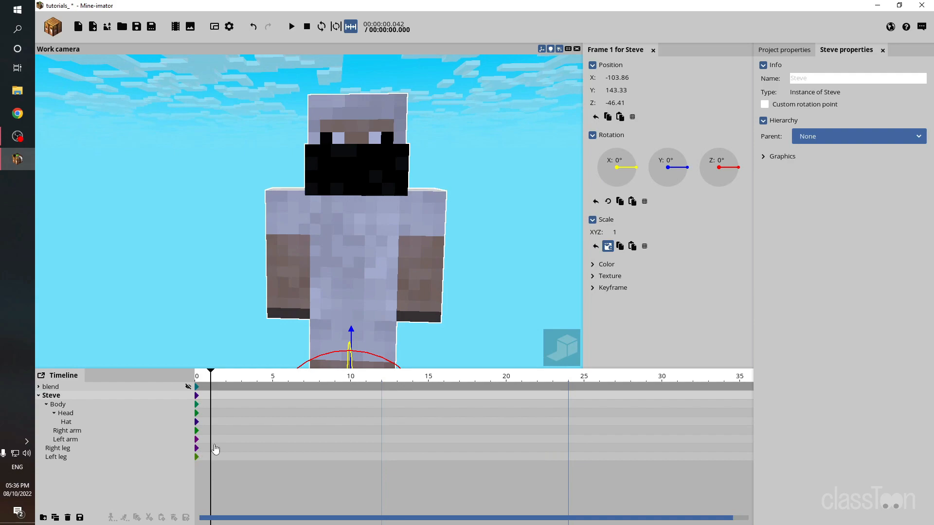
Step: Pose the character at frame 11 by raising the left and right arms sideways and tilting the head
{"action": "left_click", "coordinate": [367, 382]}
{"action": "left_click", "coordinate": [417, 289]}
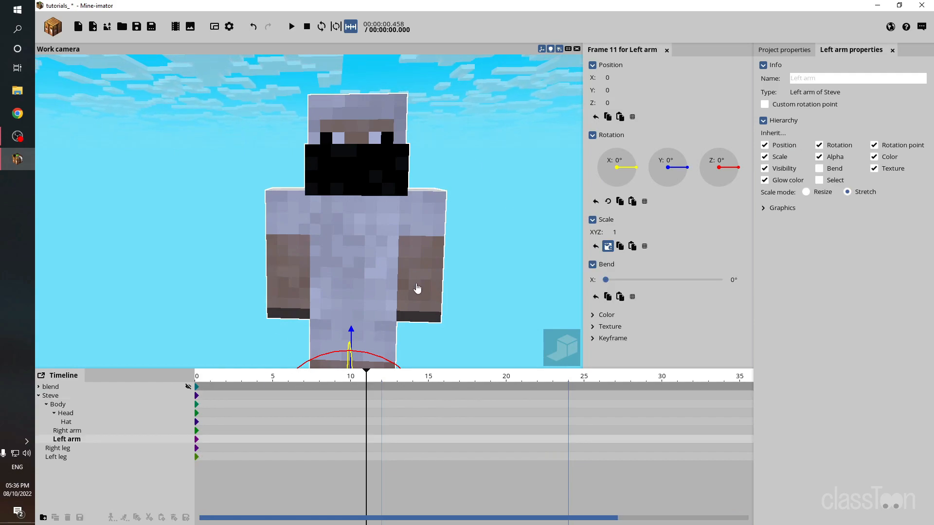
{"action": "left_click_drag", "start_coordinate": [451, 288], "coordinate": [444, 164]}
{"action": "left_click", "coordinate": [294, 243]}
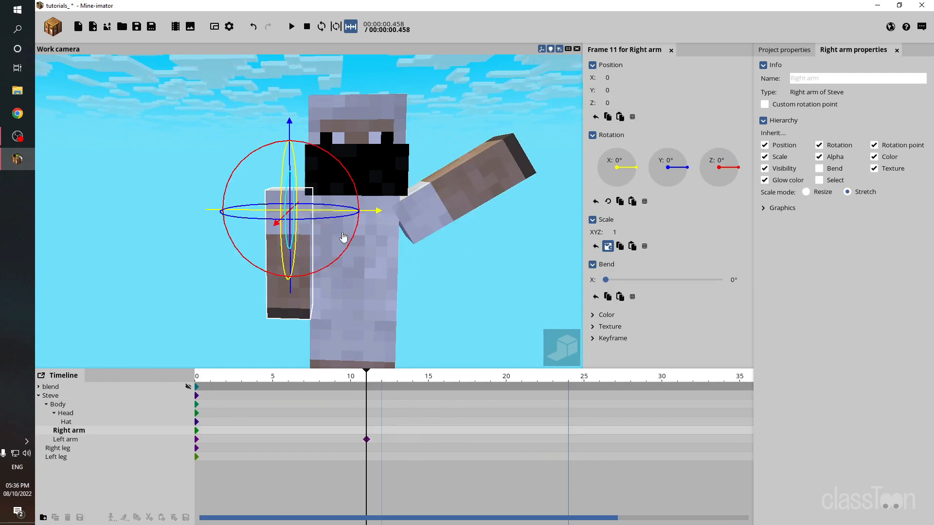
{"action": "left_click_drag", "start_coordinate": [341, 259], "coordinate": [248, 227]}
{"action": "left_click", "coordinate": [370, 160]}
{"action": "left_click_drag", "start_coordinate": [423, 161], "coordinate": [417, 214]}
Step: Scrub through the first frames to examine the combined arm and head motion
{"action": "left_click_drag", "start_coordinate": [201, 379], "coordinate": [227, 417]}
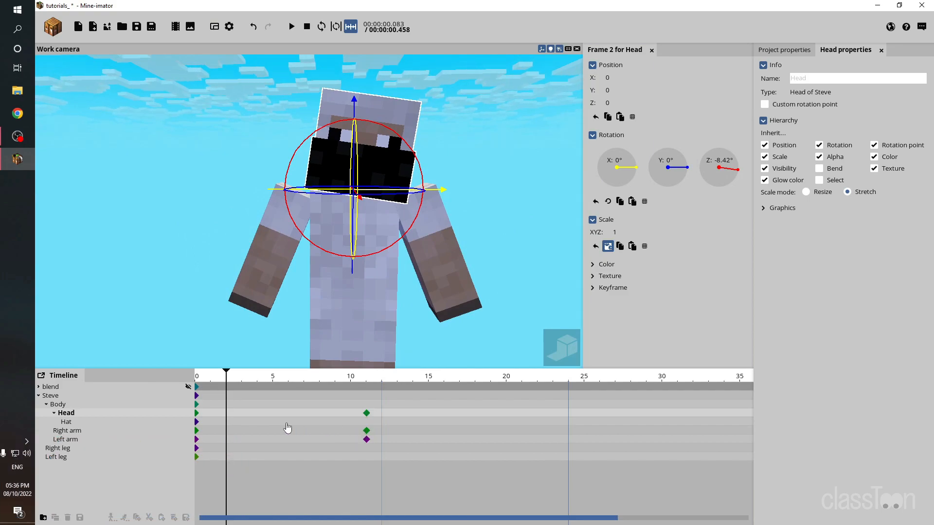
{"action": "left_click", "coordinate": [243, 384]}
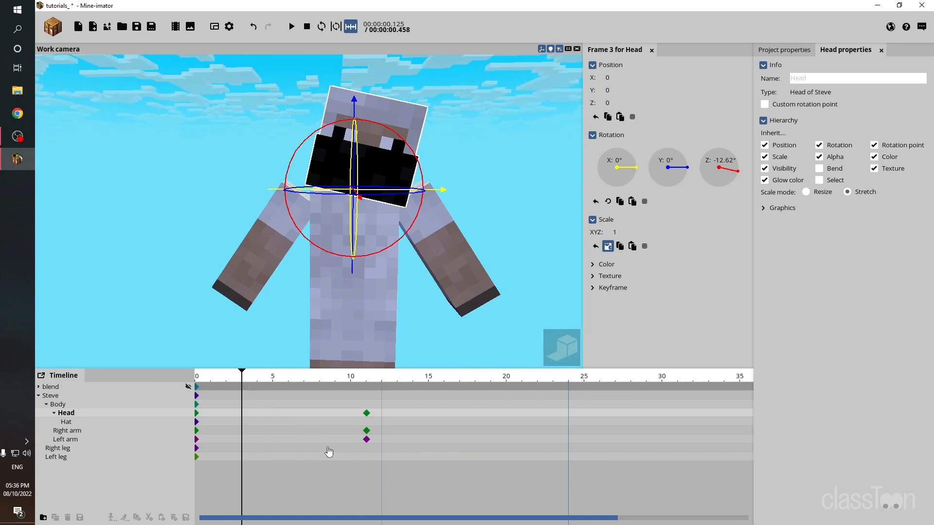
{"action": "left_click_drag", "start_coordinate": [341, 410], "coordinate": [194, 443]}
Step: Delete the frame 11 keyframes of the head, right arm and left arm
{"action": "left_click", "coordinate": [351, 434]}
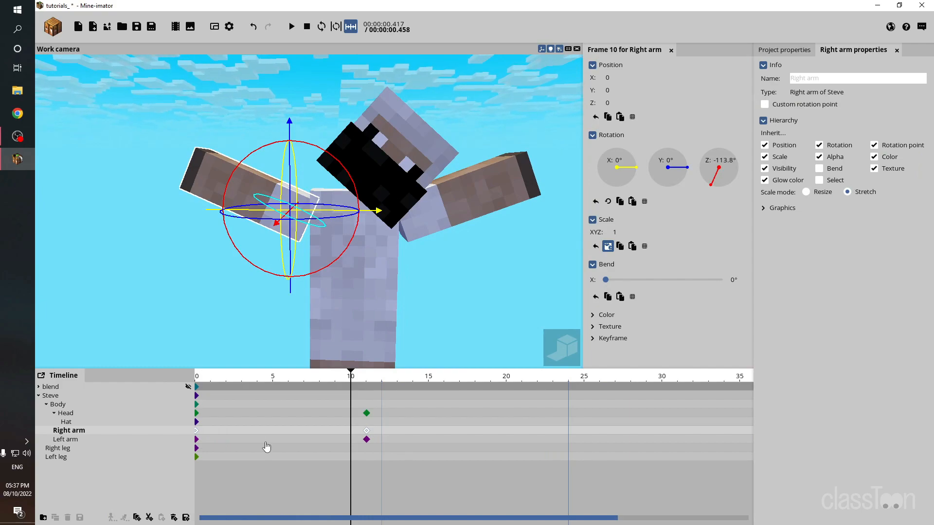
{"action": "left_click_drag", "start_coordinate": [357, 406], "coordinate": [371, 450]}
{"action": "key", "text": "Delete"}
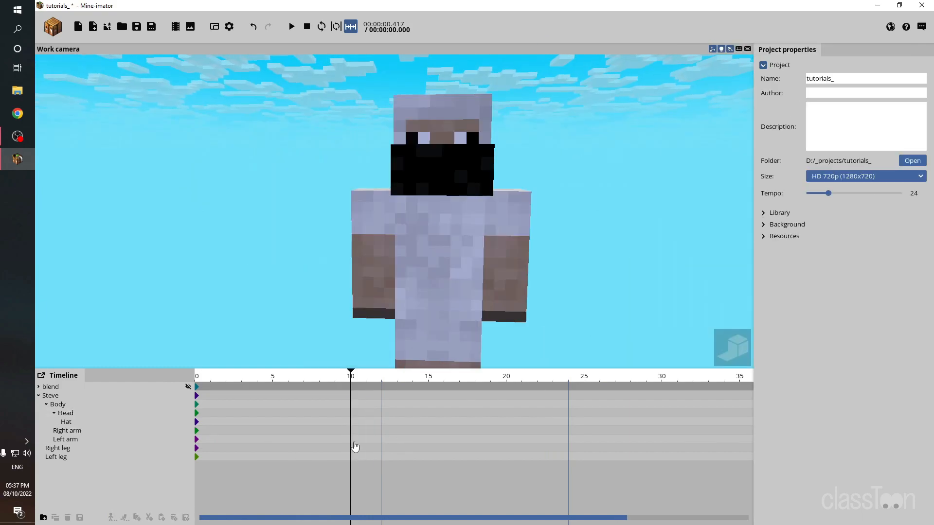
Step: Raise the left arm at frame 22 to add a keyframe and play the motion from frame 0
{"action": "left_click", "coordinate": [505, 283]}
{"action": "left_click", "coordinate": [446, 280]}
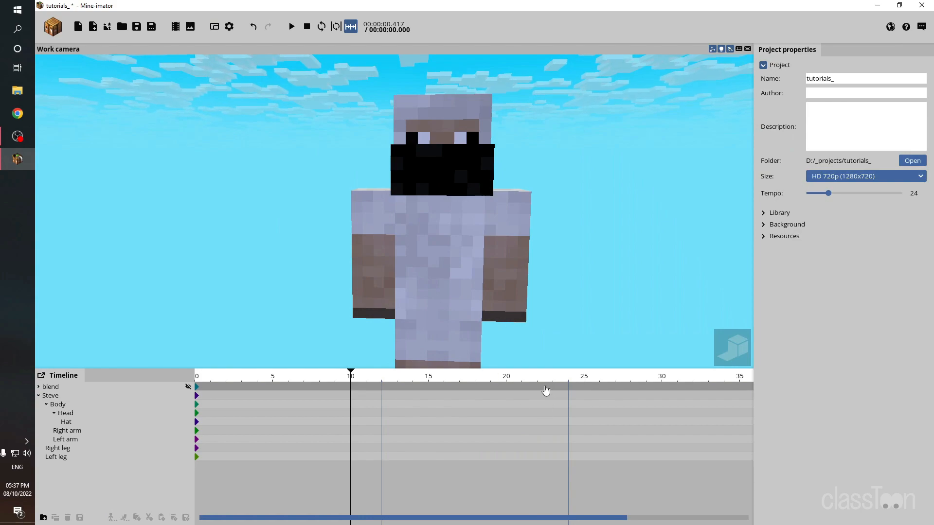
{"action": "left_click", "coordinate": [539, 379]}
{"action": "left_click", "coordinate": [509, 296]}
{"action": "left_click", "coordinate": [448, 288]}
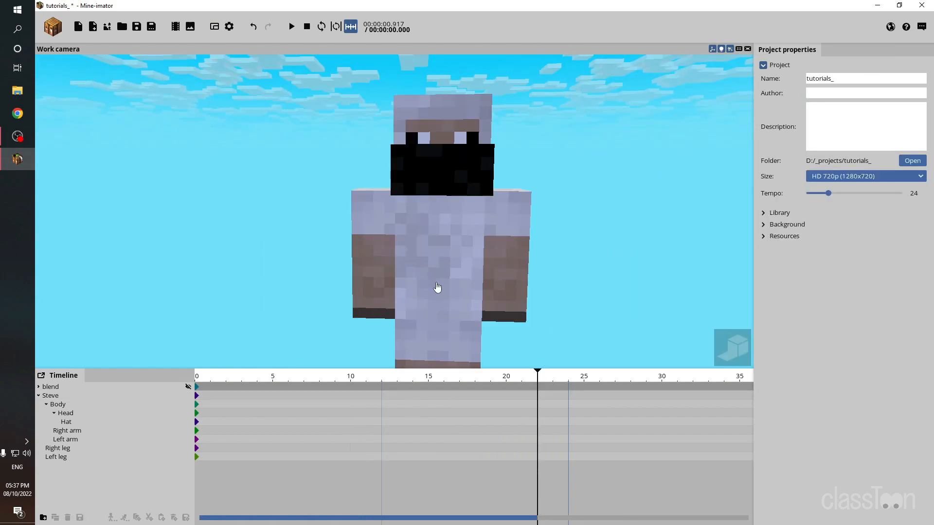
{"action": "left_click", "coordinate": [489, 276]}
{"action": "left_click", "coordinate": [425, 260]}
{"action": "left_click_drag", "start_coordinate": [444, 287], "coordinate": [426, 155]}
{"action": "left_click", "coordinate": [192, 373]}
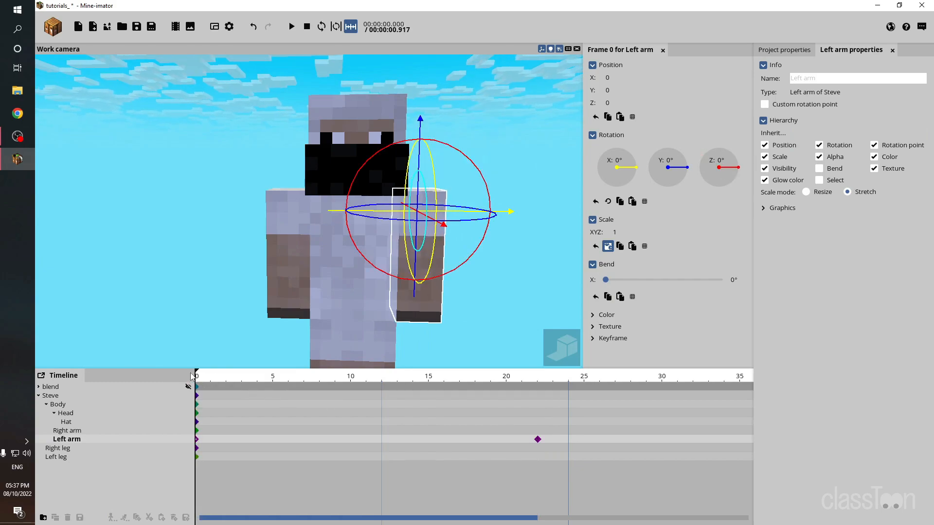
{"action": "key", "text": "space"}
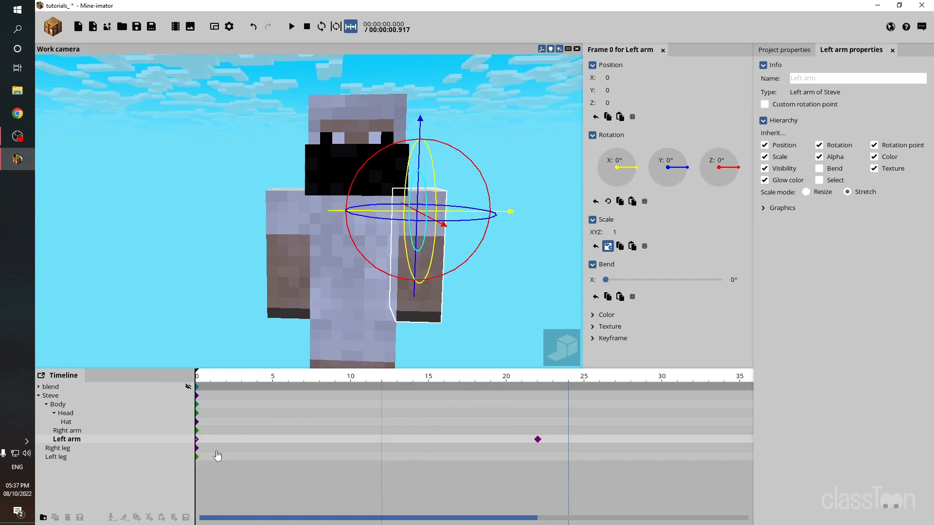
Step: Set the transition of the left arm's frame 0 keyframe to Ease out (elastic)
{"action": "left_click", "coordinate": [197, 440]}
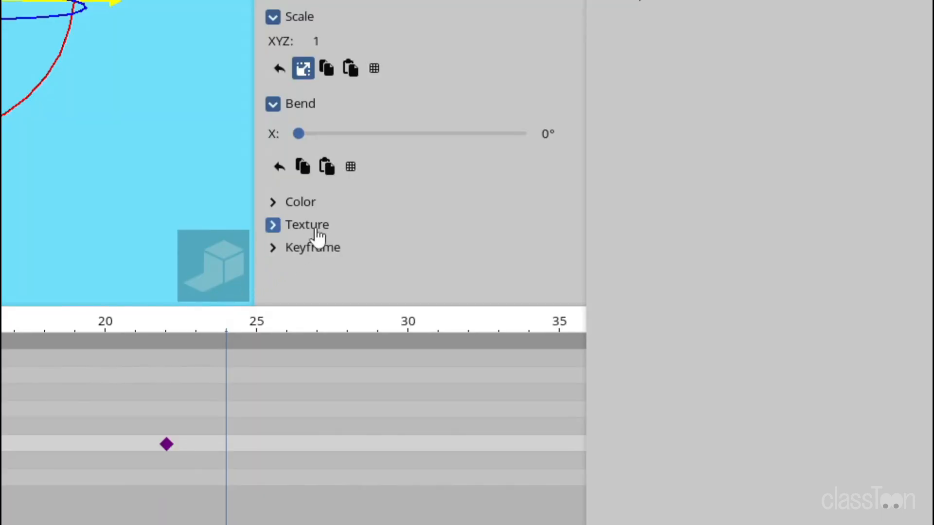
{"action": "left_click", "coordinate": [308, 250]}
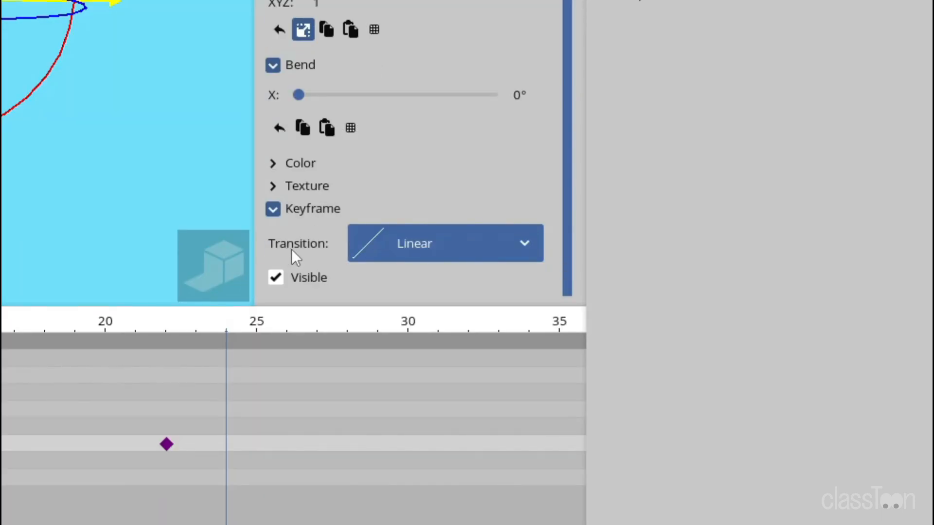
{"action": "left_click", "coordinate": [380, 254]}
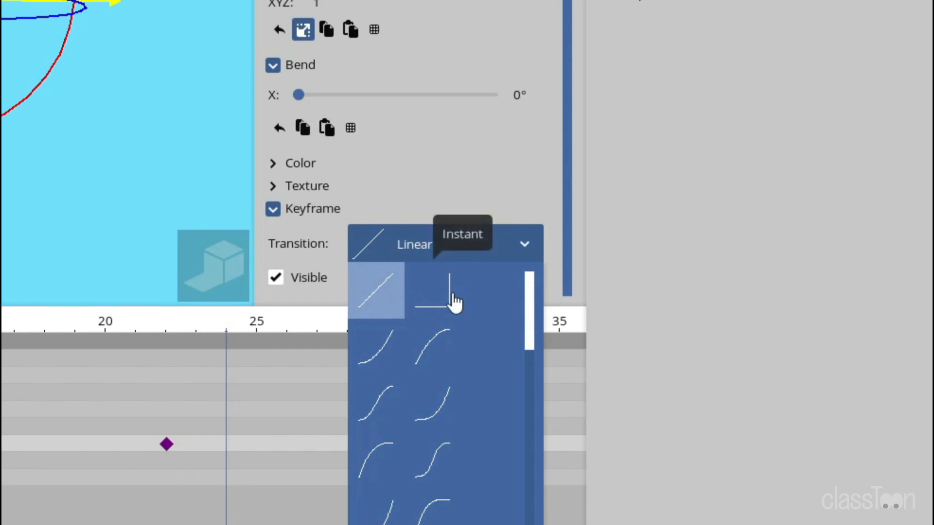
{"action": "left_click_drag", "start_coordinate": [532, 319], "coordinate": [534, 496]}
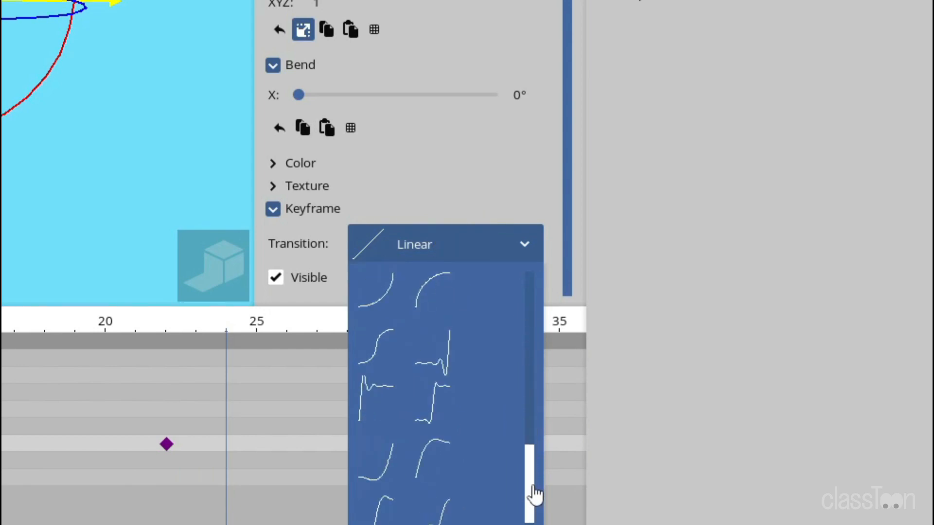
{"action": "left_click", "coordinate": [380, 410]}
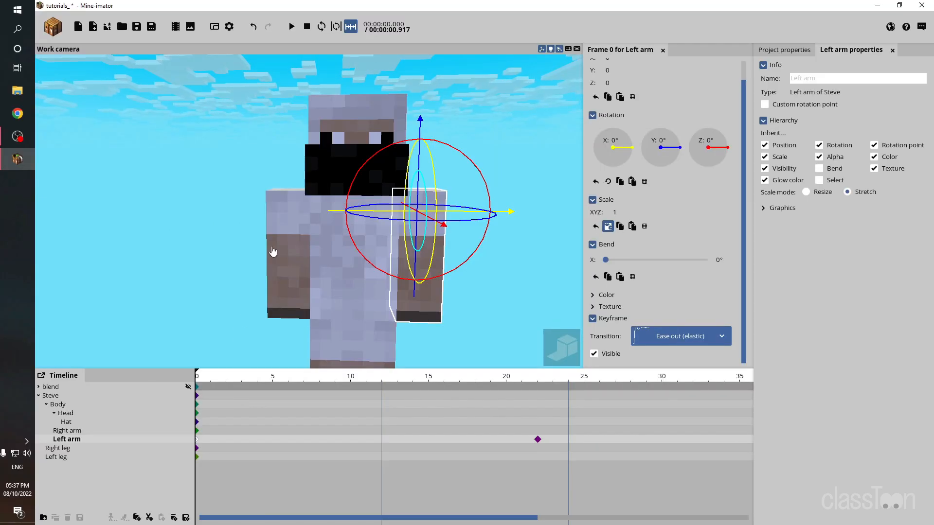
Step: Play back and scrub through the left arm's elastic motion, and return the playhead to frame 0
{"action": "key", "text": "space"}
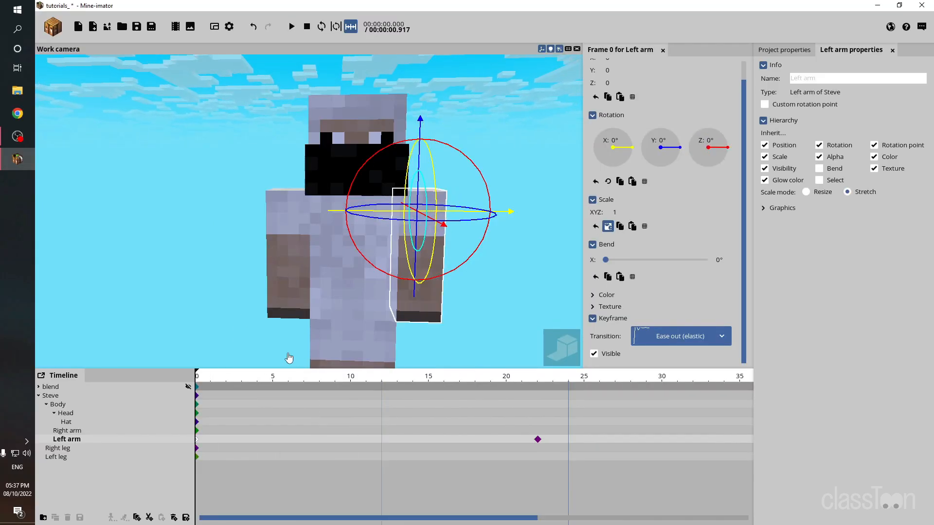
{"action": "left_click", "coordinate": [199, 383]}
{"action": "left_click_drag", "start_coordinate": [214, 384], "coordinate": [461, 398]}
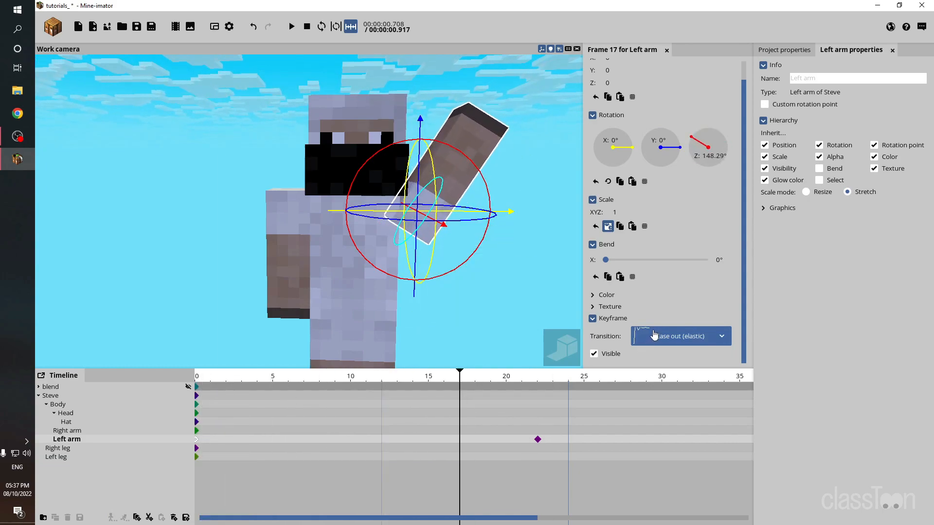
{"action": "left_click_drag", "start_coordinate": [383, 378], "coordinate": [171, 399]}
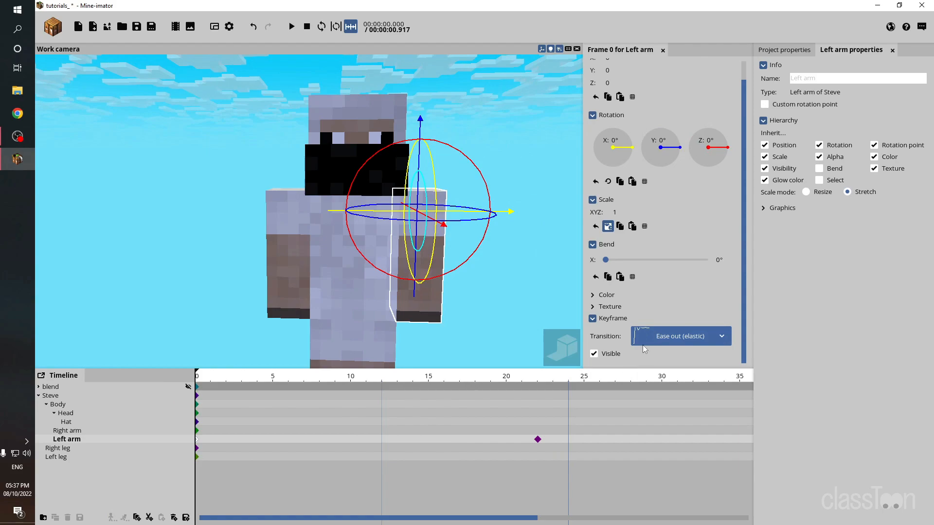
Step: Set the transition of the left arm's frame 0 keyframe to Instant
{"action": "left_click", "coordinate": [676, 336]}
{"action": "scroll", "coordinate": [681, 399], "scroll_direction": "down", "scroll_amount": 3}
{"action": "scroll", "coordinate": [682, 380], "scroll_direction": "up", "scroll_amount": 3}
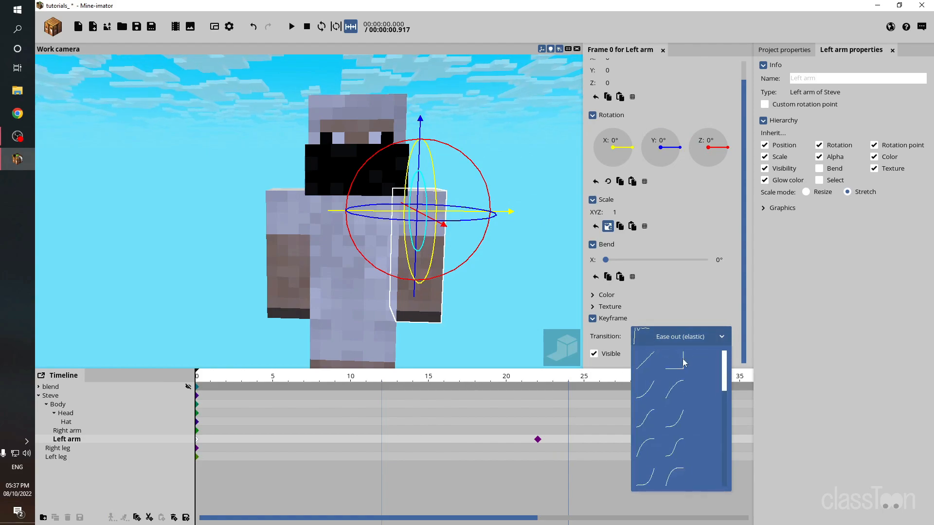
{"action": "left_click", "coordinate": [683, 363]}
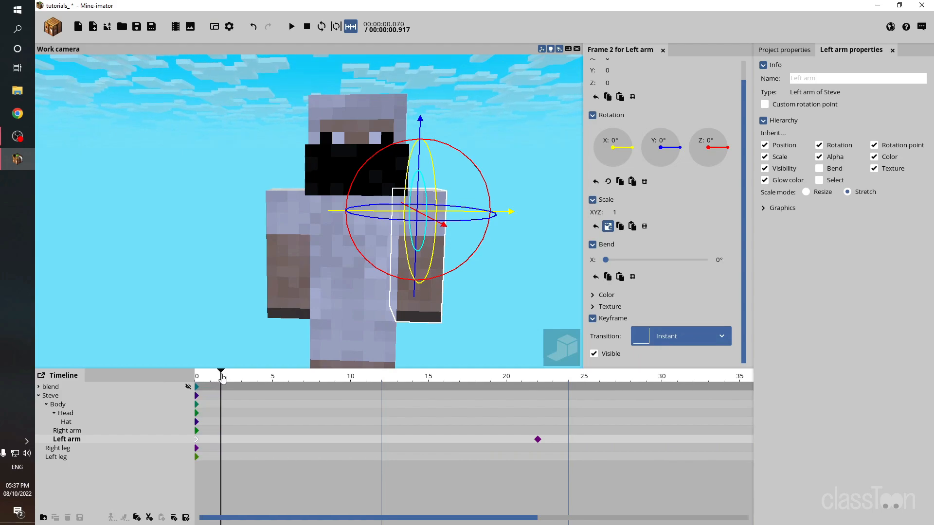
Step: Scrub and play the left arm's instant motion between frames 0 and 22
{"action": "left_click_drag", "start_coordinate": [237, 379], "coordinate": [459, 404]}
{"action": "mouse_move", "coordinate": [524, 414]}
{"action": "left_mouse_down"}
{"action": "mouse_move", "coordinate": [546, 416]}
{"action": "mouse_move", "coordinate": [533, 415]}
{"action": "left_mouse_up"}
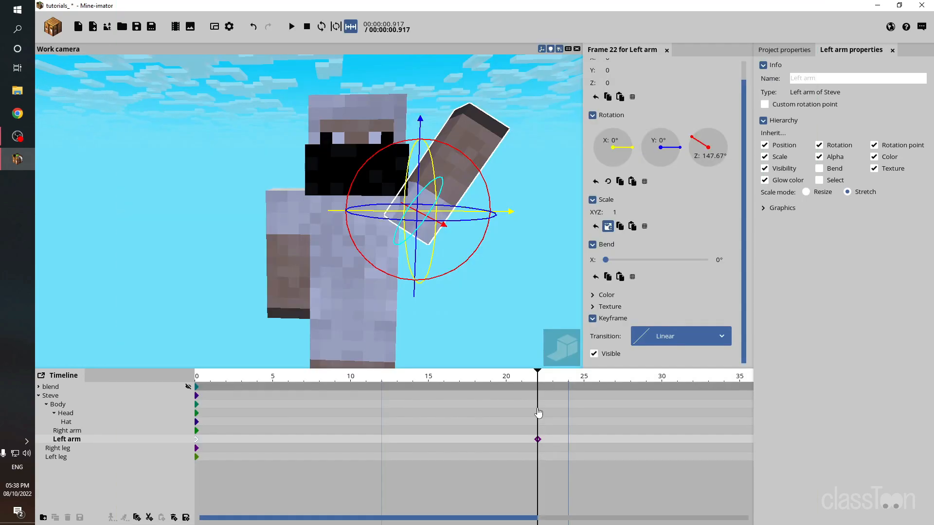
{"action": "left_click_drag", "start_coordinate": [538, 413], "coordinate": [300, 407]}
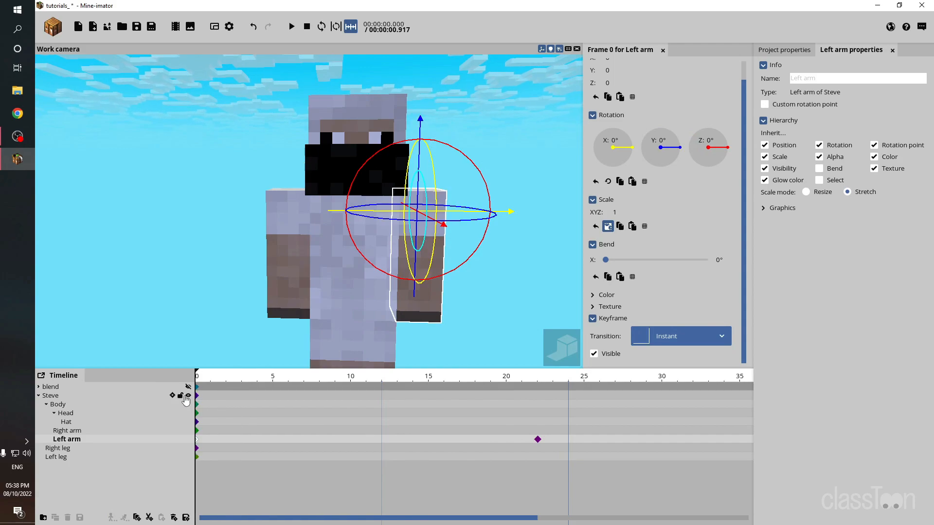
{"action": "key", "text": "space"}
{"action": "left_click_drag", "start_coordinate": [526, 378], "coordinate": [542, 390]}
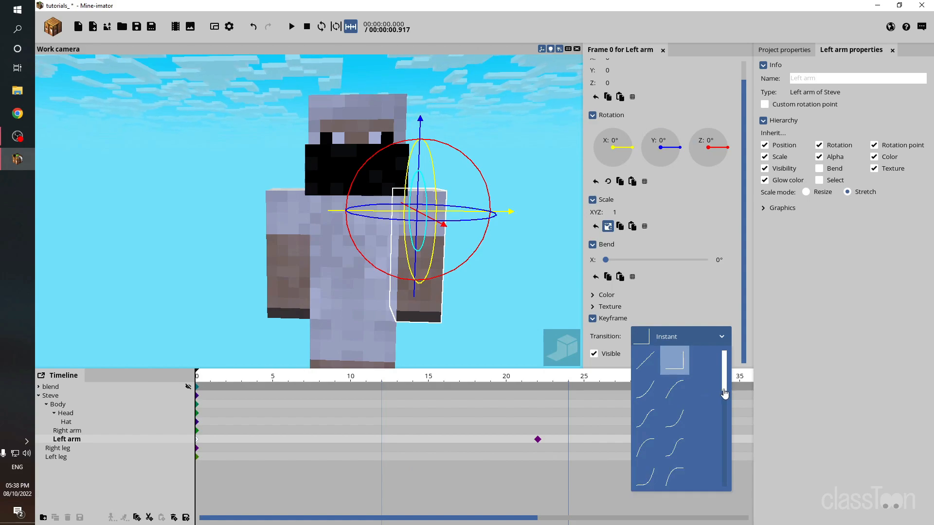
Step: Set the left arm's frame 0 transition to the first Ease in and out curve, and scrub and play the motion
{"action": "left_click", "coordinate": [646, 421]}
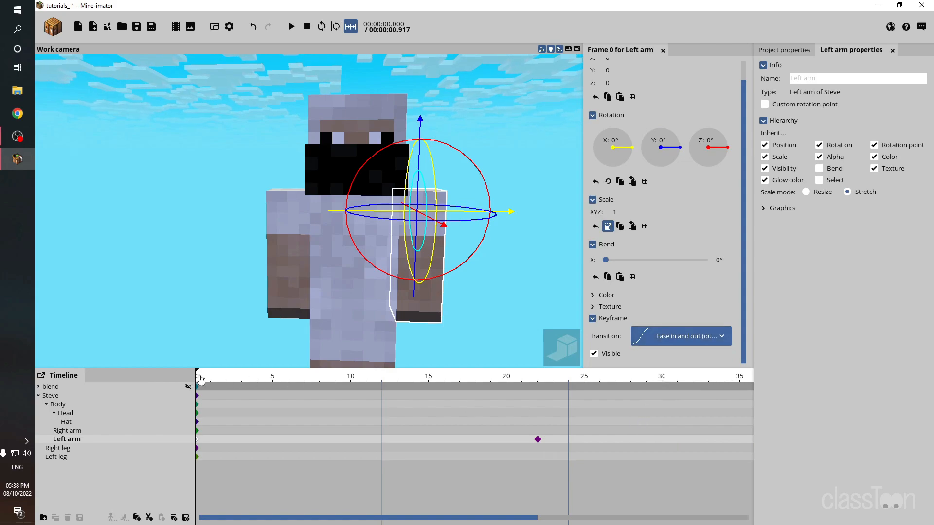
{"action": "left_click_drag", "start_coordinate": [200, 380], "coordinate": [414, 400]}
{"action": "key", "text": "space"}
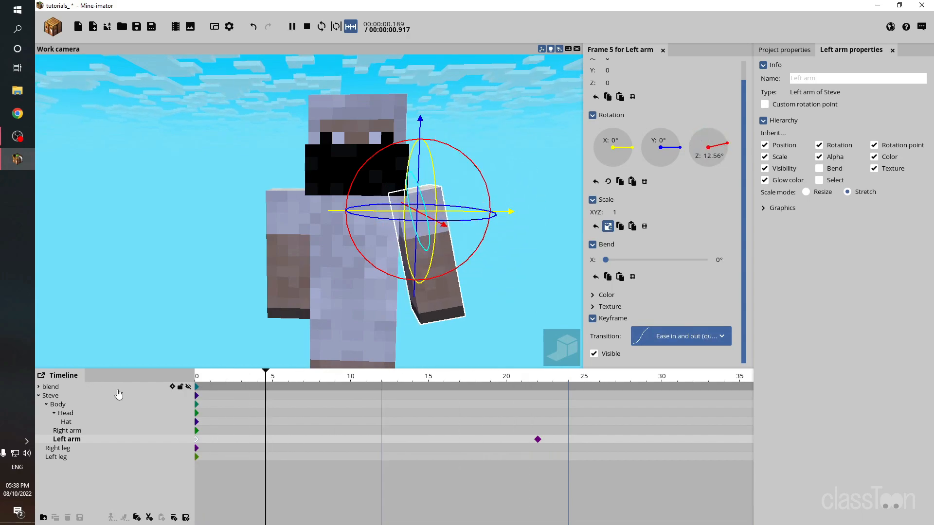
{"action": "key", "text": "space"}
Step: Try the Linear transition on the left arm's frame 0 keyframe with a playback, and switch back to the first Ease in and out curve
{"action": "left_click", "coordinate": [663, 336]}
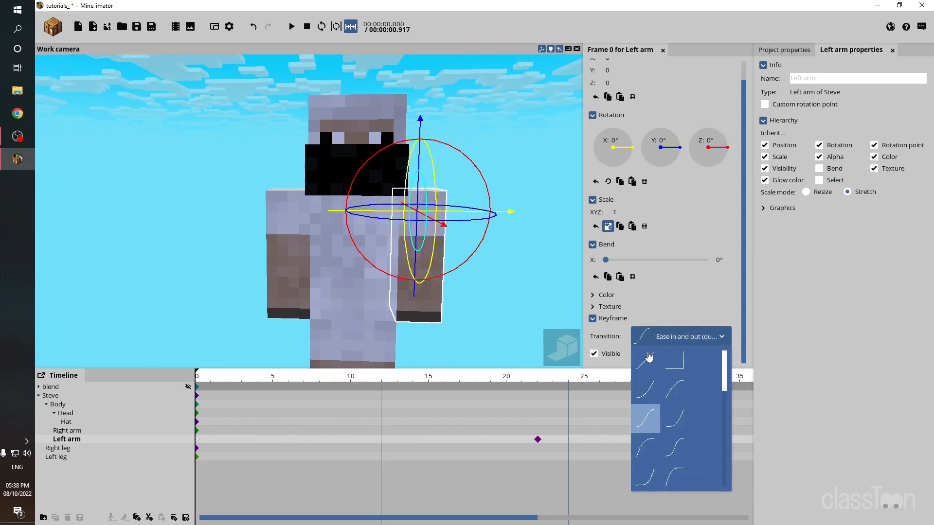
{"action": "left_click", "coordinate": [649, 359]}
{"action": "key", "text": "space"}
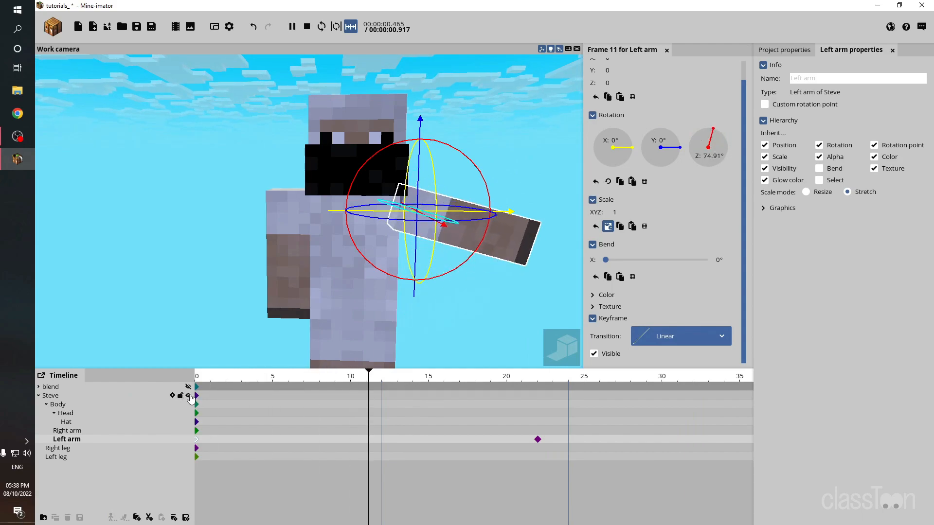
{"action": "key", "text": "space"}
{"action": "left_click", "coordinate": [663, 336]}
{"action": "left_click", "coordinate": [646, 418]}
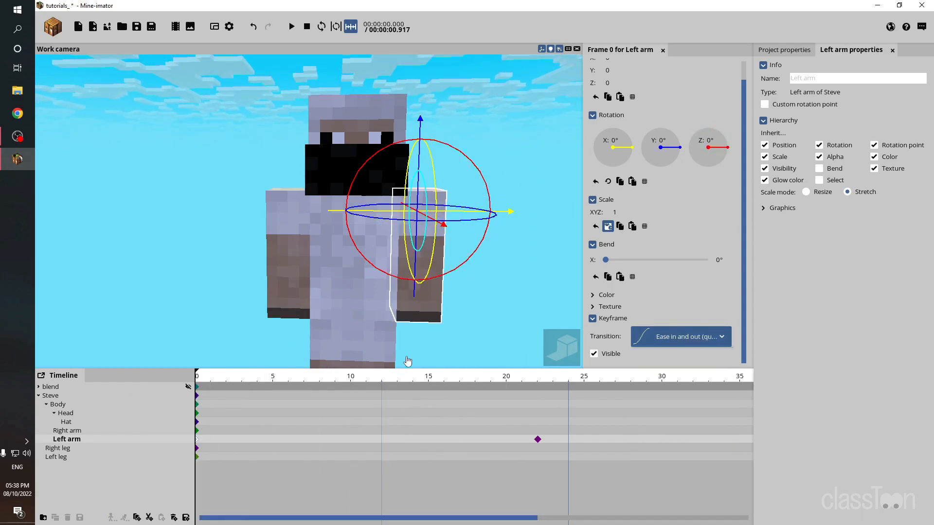
Step: Raise the right arm at frame 22 to a Z rotation of about -146° to add a keyframe, and return to frame 0
{"action": "left_click", "coordinate": [282, 261]}
{"action": "left_click_drag", "start_coordinate": [356, 253], "coordinate": [249, 217]}
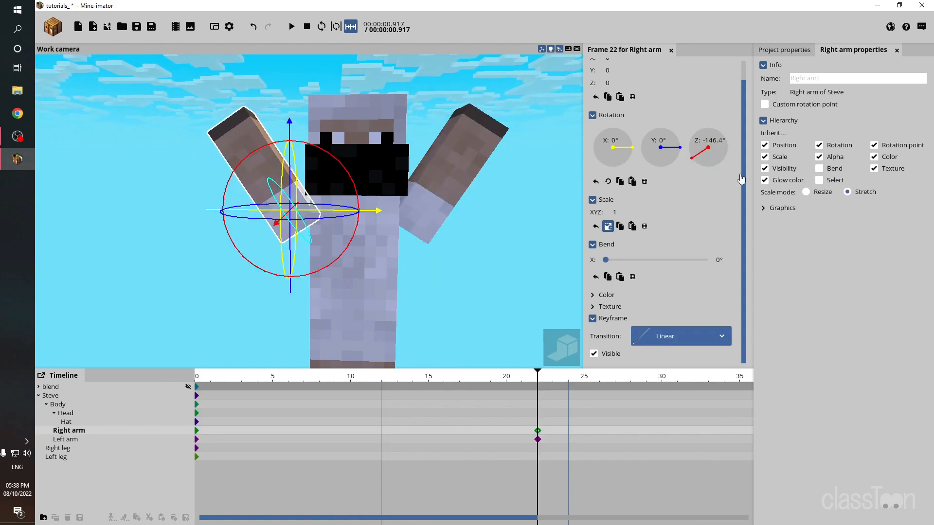
{"action": "left_click", "coordinate": [197, 380]}
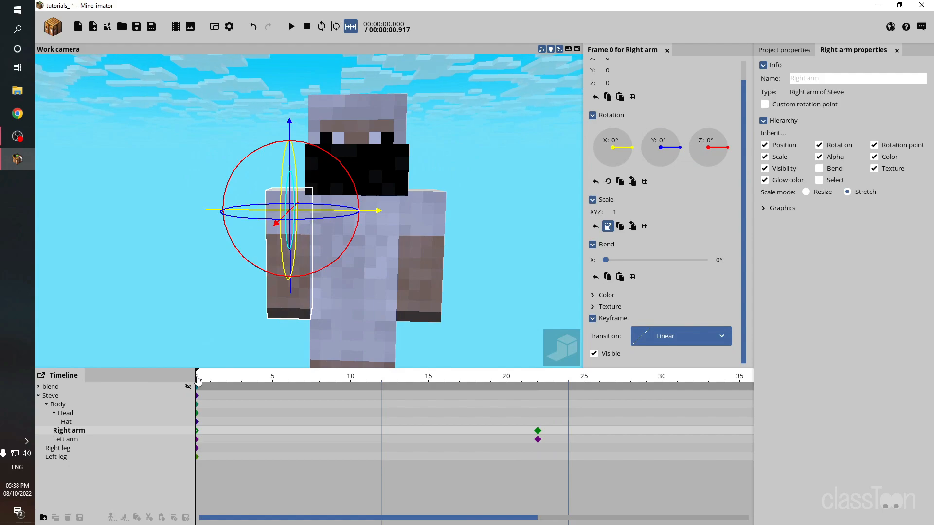
Step: Deselect the right arm and play the motion of both arms from frame 0 to compare their transitions
{"action": "left_click", "coordinate": [160, 194]}
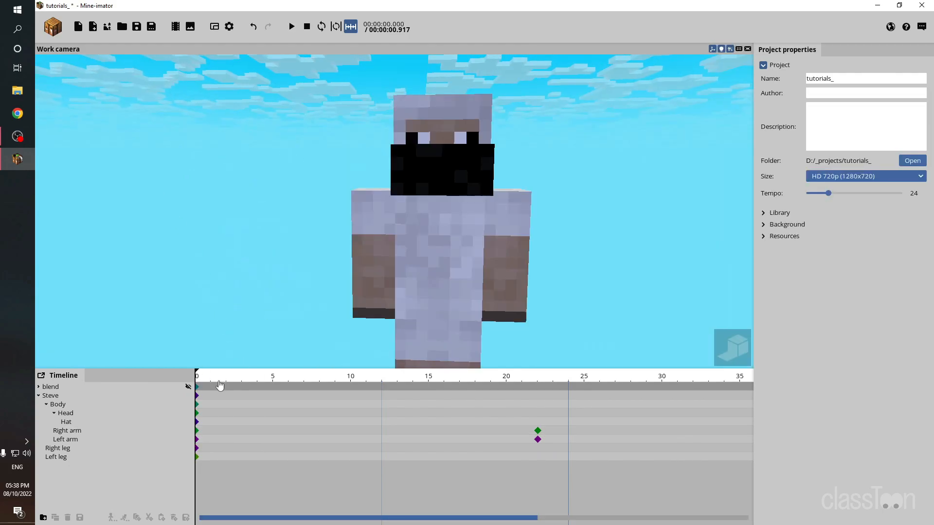
{"action": "left_click_drag", "start_coordinate": [199, 370], "coordinate": [199, 369]}
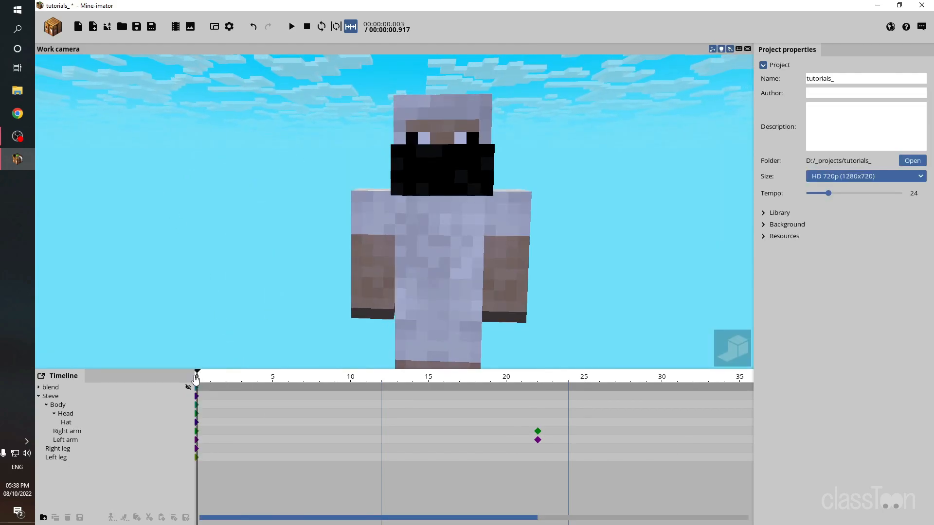
{"action": "key", "text": "space"}
{"action": "key", "text": "space"}
{"action": "key", "text": "space"}
{"action": "key", "text": "space"}
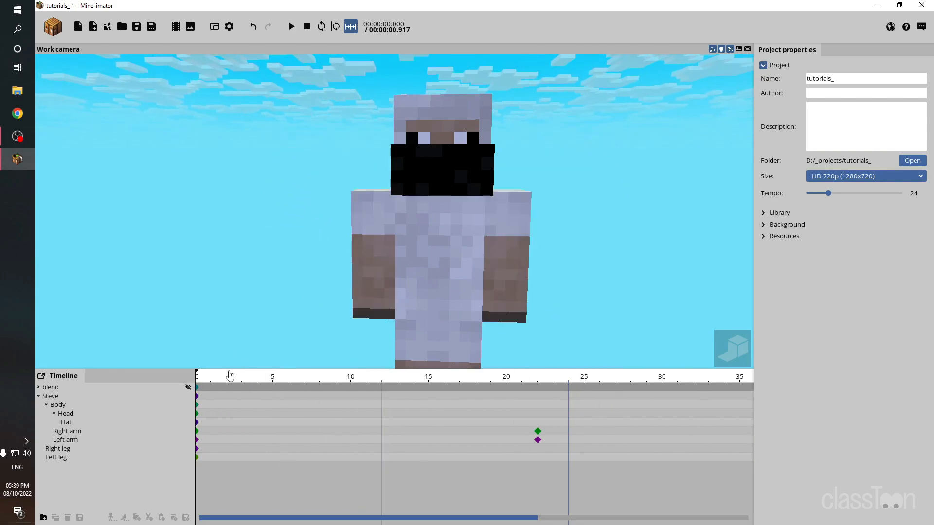
Step: Change the transition of the left arm's frame 0 keyframe to Ease in (cubic)
{"action": "left_click", "coordinate": [514, 246]}
{"action": "left_click", "coordinate": [198, 440]}
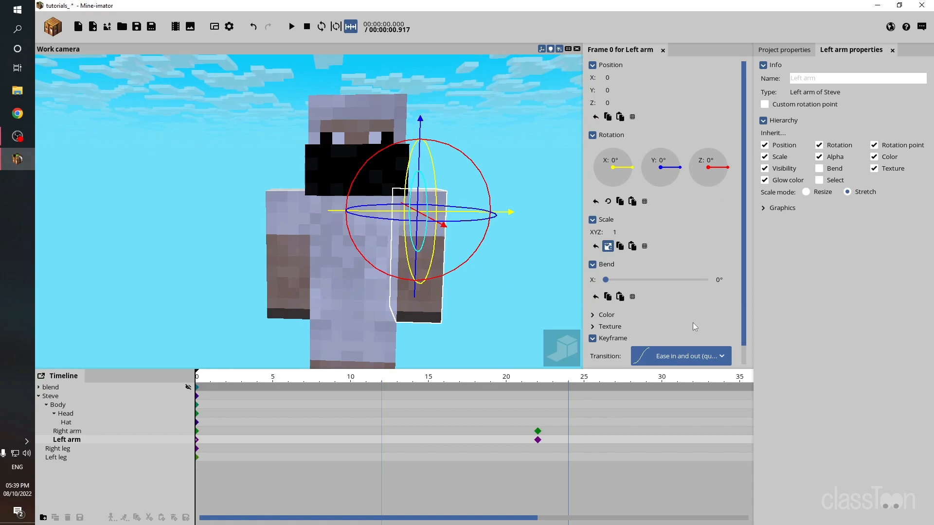
{"action": "scroll", "coordinate": [728, 351], "scroll_direction": "down", "scroll_amount": 1}
{"action": "left_click", "coordinate": [697, 338]}
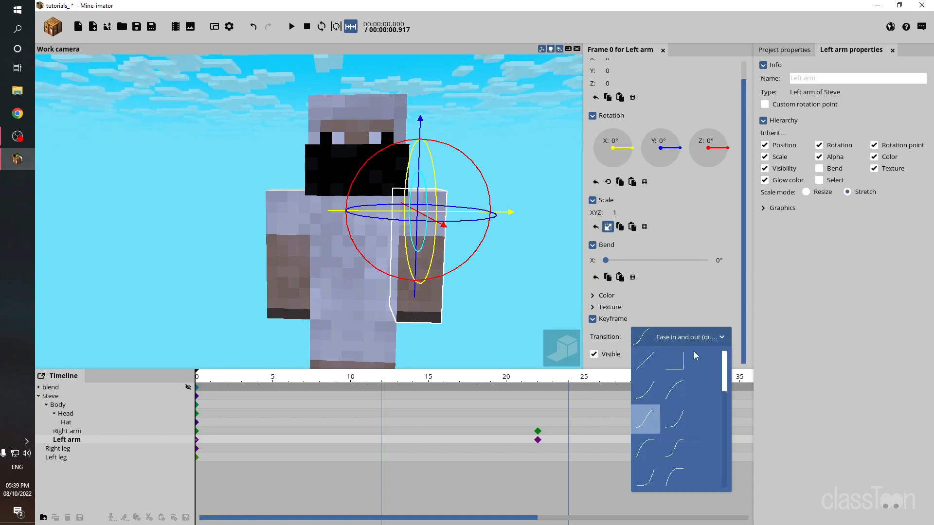
{"action": "left_click", "coordinate": [675, 418]}
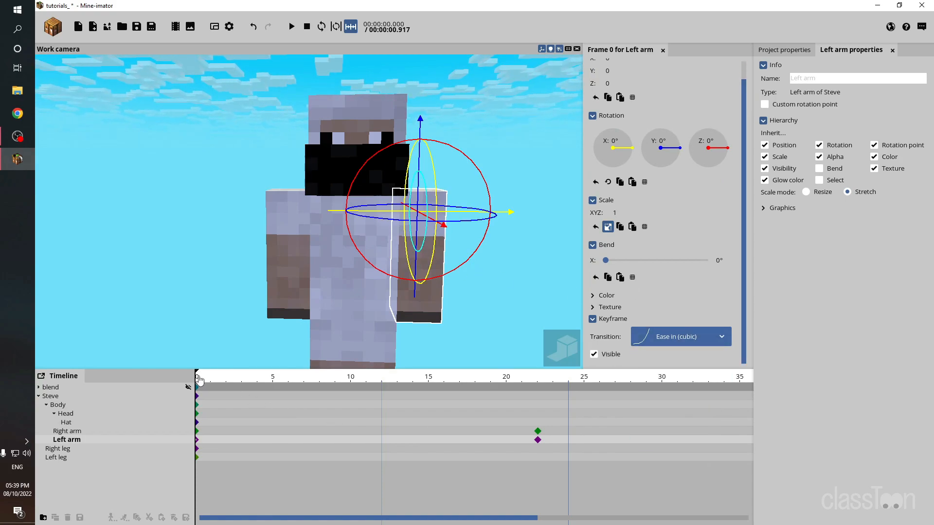
Step: Deselect the left arm and play the animation to compare its cubic motion with the right arm's
{"action": "left_click", "coordinate": [204, 287]}
{"action": "key", "text": "space"}
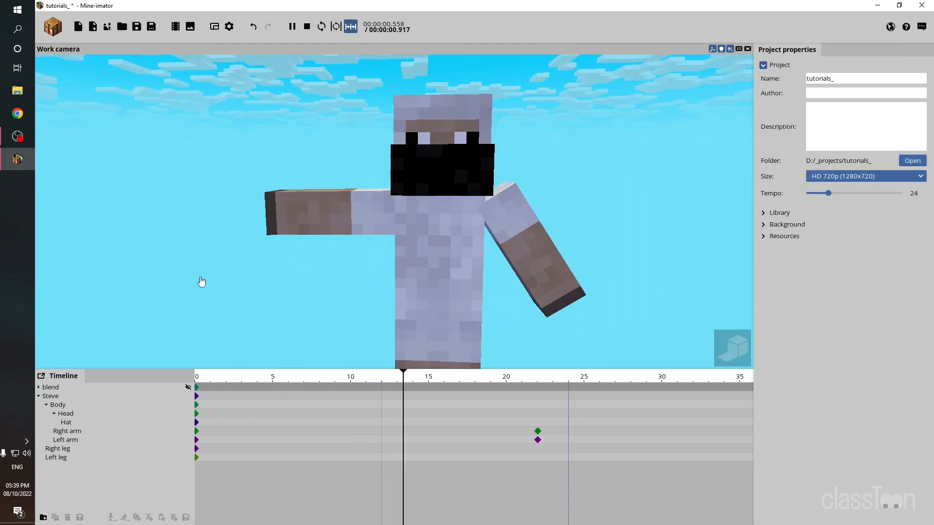
{"action": "key", "text": "space"}
Step: Change the transition of the left arm's frame 0 keyframe to Ease in and out (quint)
{"action": "left_click", "coordinate": [436, 243]}
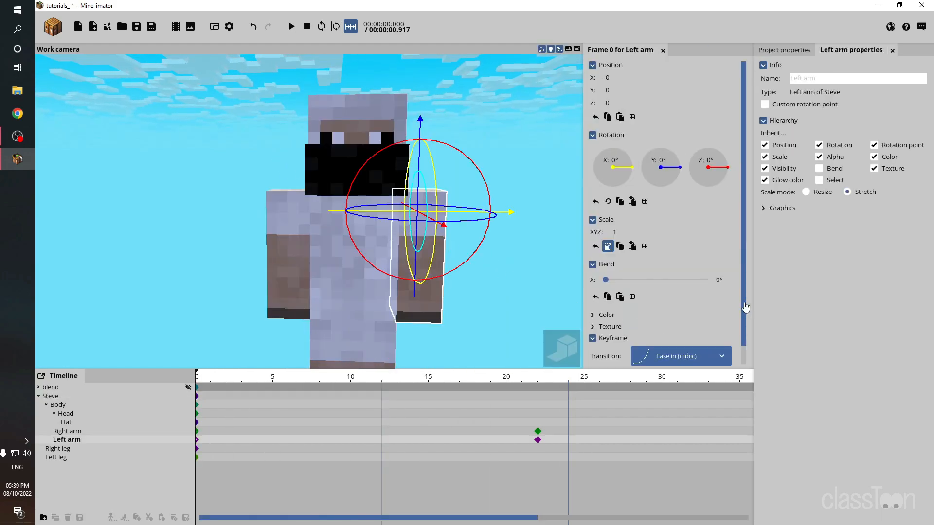
{"action": "scroll", "coordinate": [745, 308], "scroll_direction": "down", "scroll_amount": 1}
{"action": "left_click", "coordinate": [686, 336]}
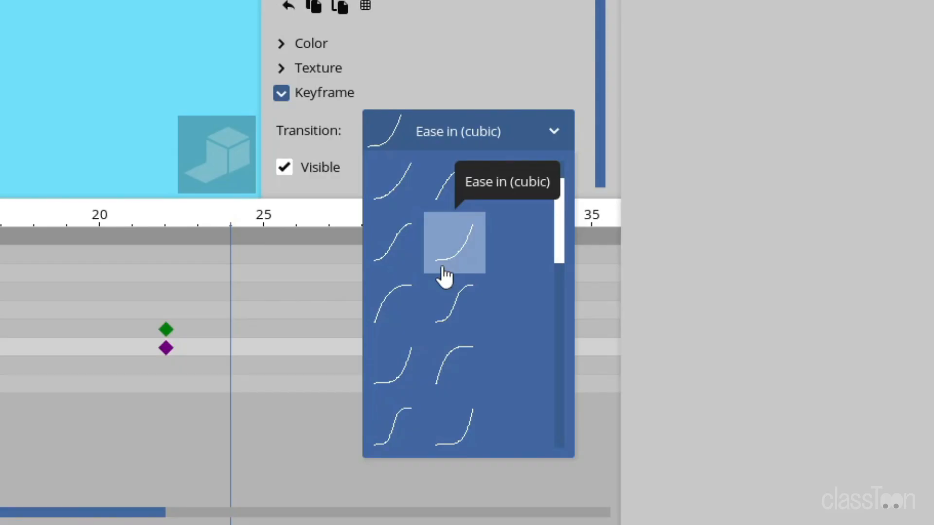
{"action": "left_click_drag", "start_coordinate": [557, 239], "coordinate": [556, 282]}
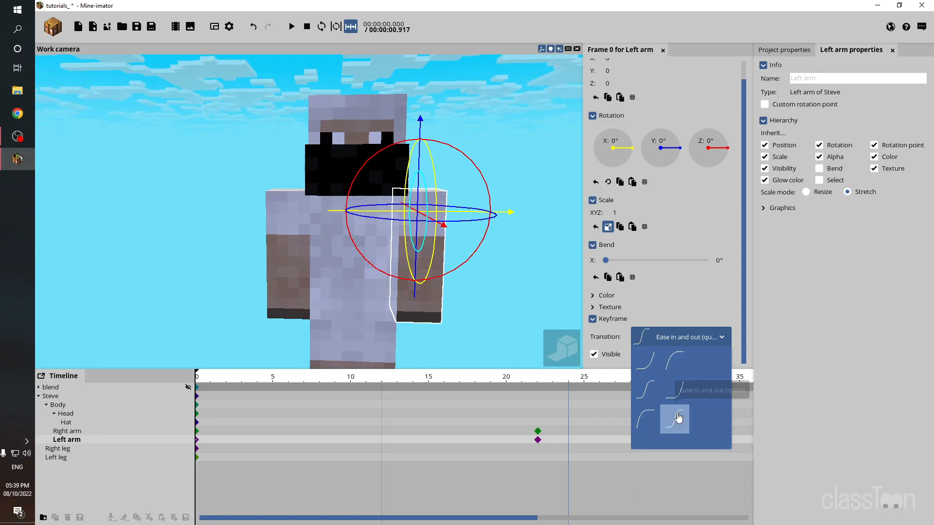
{"action": "left_click", "coordinate": [678, 418]}
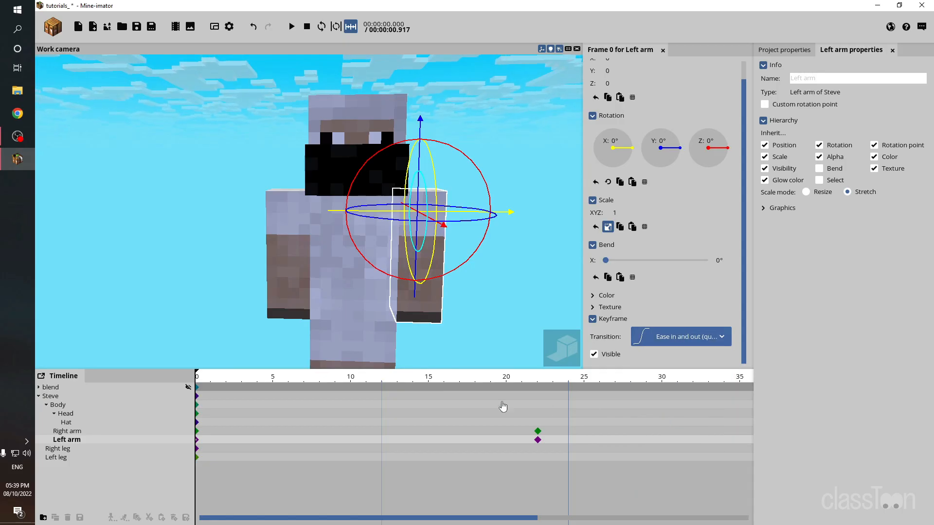
Step: Deselect the left arm and play the animation several times to compare the eased and linear arm motions
{"action": "left_click", "coordinate": [209, 310]}
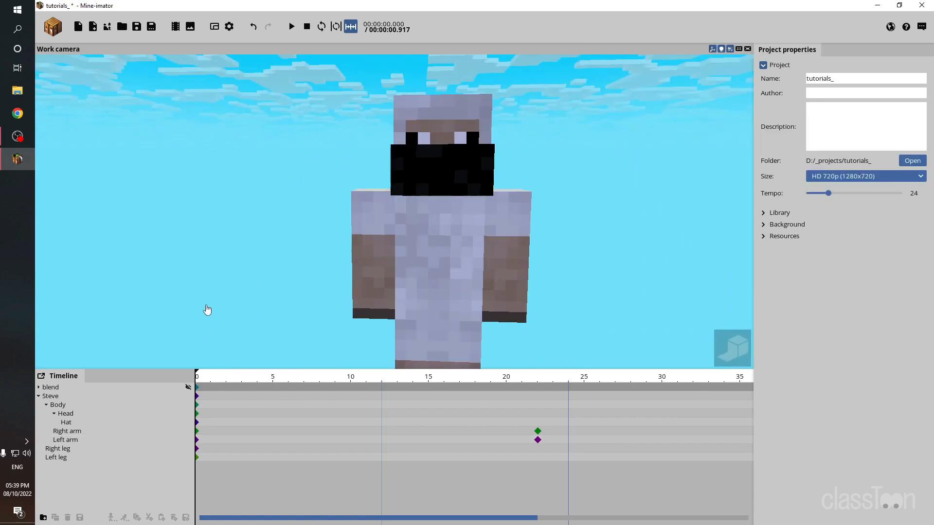
{"action": "key", "text": "space"}
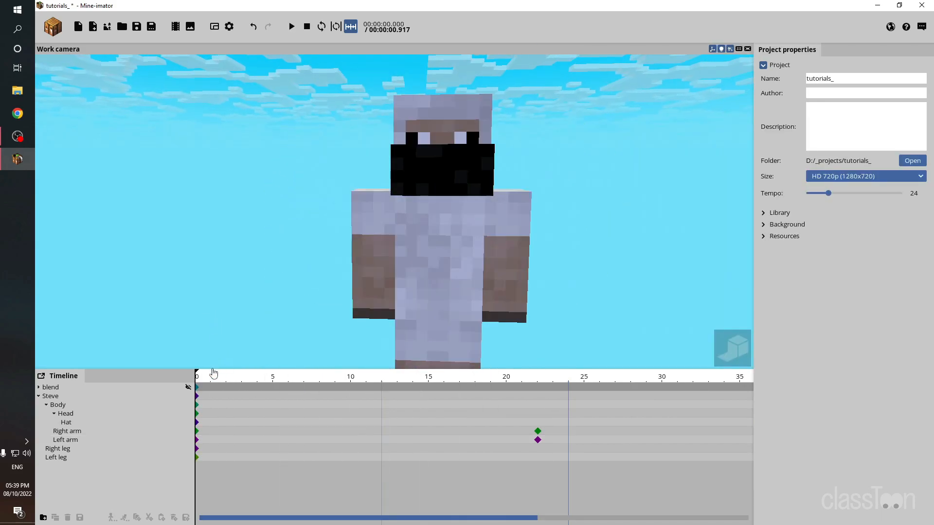
{"action": "key", "text": "space"}
{"action": "key", "text": "space"}
{"action": "key", "text": "space"}
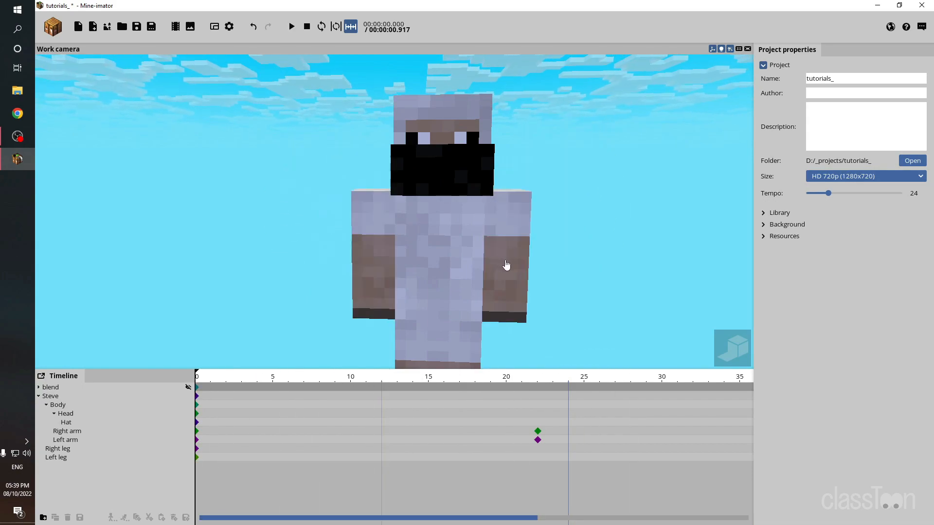
{"action": "key", "text": "space"}
{"action": "key", "text": "space"}
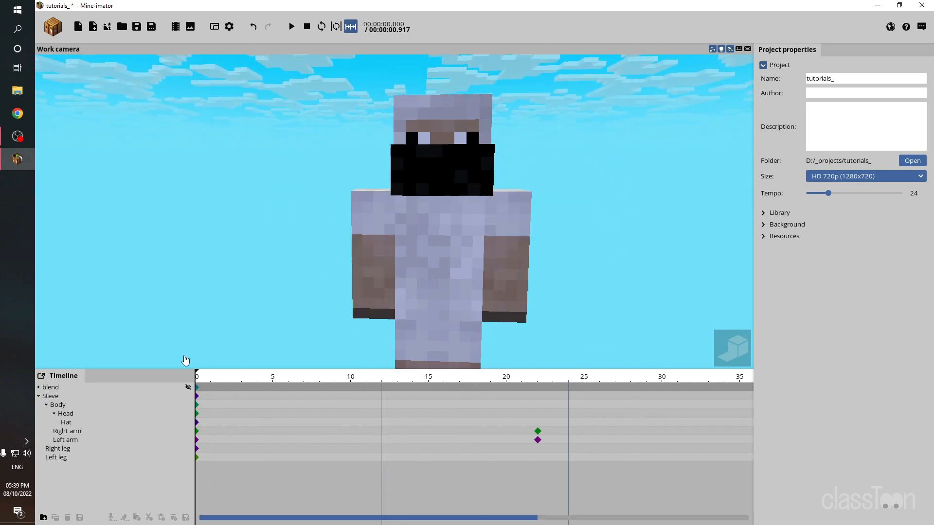
Step: Switch the left arm's frame 0 transition to Ease in (elastic) and on to Ease in and out (elastic)
{"action": "left_click", "coordinate": [196, 440]}
{"action": "left_click", "coordinate": [691, 357]}
{"action": "scroll", "coordinate": [710, 415], "scroll_direction": "down", "scroll_amount": 3}
{"action": "left_click", "coordinate": [678, 447]}
{"action": "left_click", "coordinate": [681, 359]}
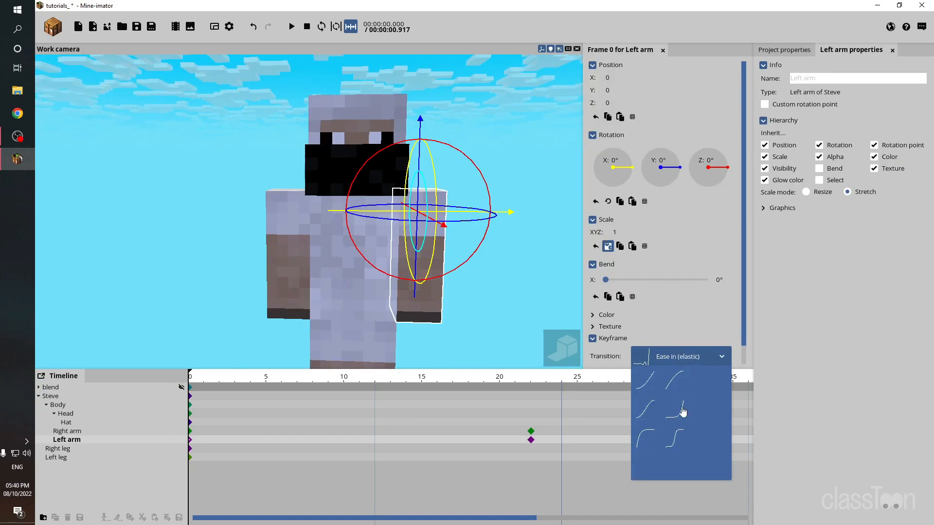
{"action": "scroll", "coordinate": [672, 467], "scroll_direction": "down", "scroll_amount": 3}
{"action": "left_click", "coordinate": [676, 440]}
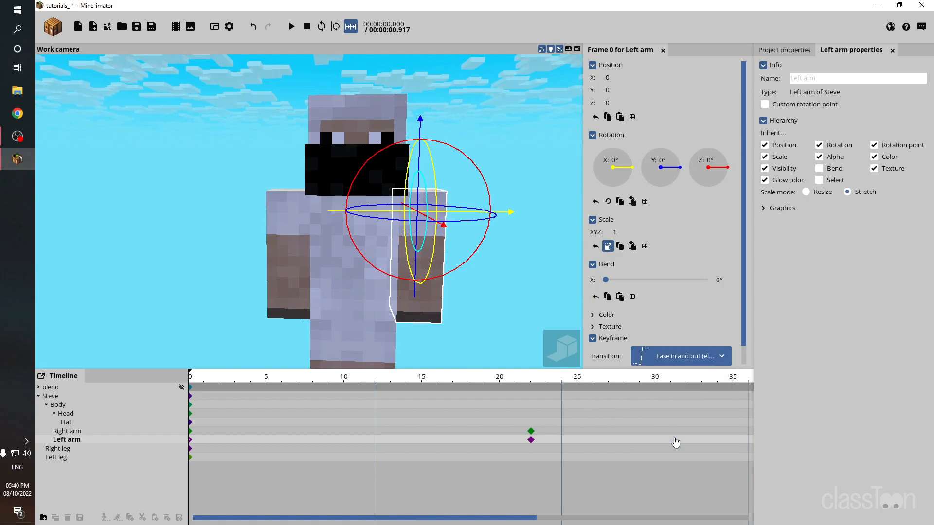
Step: Set the left arm's frame 0 transition to Ease in (bounce) and scrub through the motion up to frame 22
{"action": "left_click", "coordinate": [674, 358]}
{"action": "scroll", "coordinate": [674, 440], "scroll_direction": "down", "scroll_amount": 3}
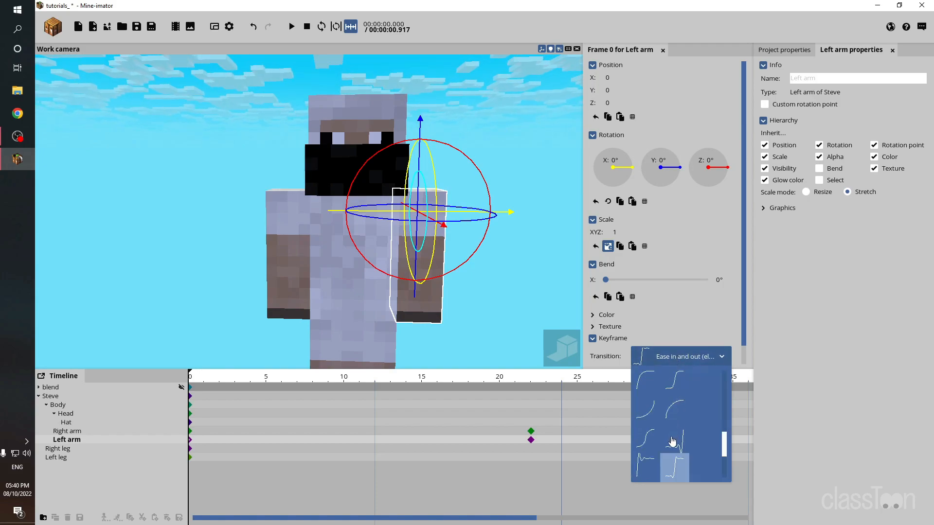
{"action": "left_click", "coordinate": [679, 444]}
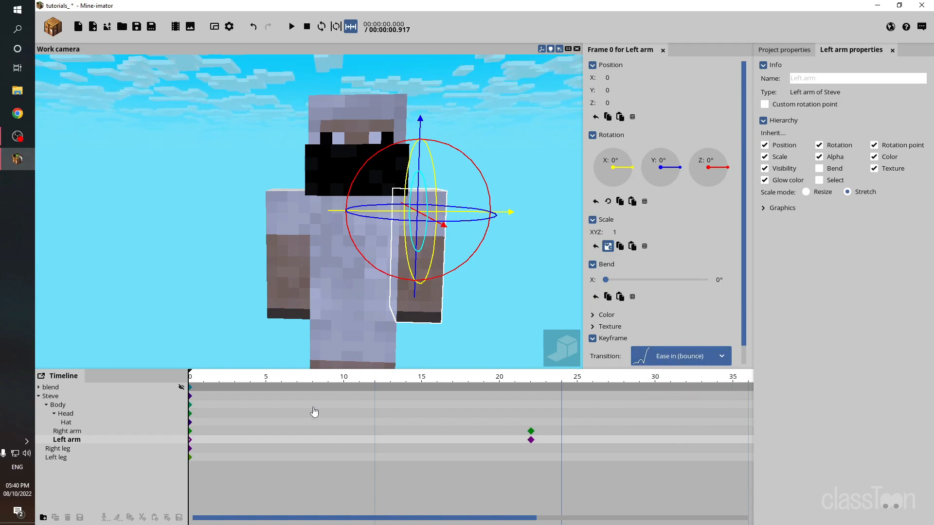
{"action": "left_click_drag", "start_coordinate": [186, 377], "coordinate": [536, 385]}
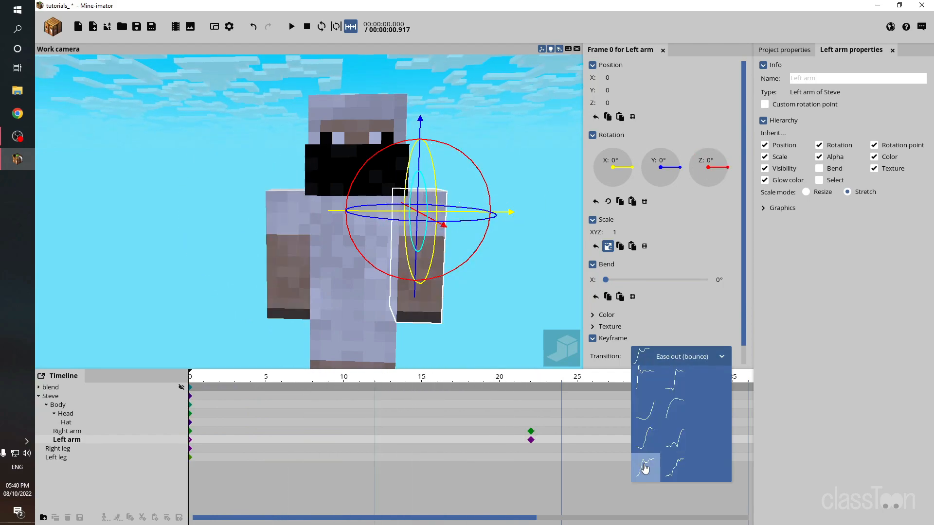
Step: Set the left arm's frame 0 transition to Ease out (bounce) and play the motion from frame 0
{"action": "left_click", "coordinate": [646, 469]}
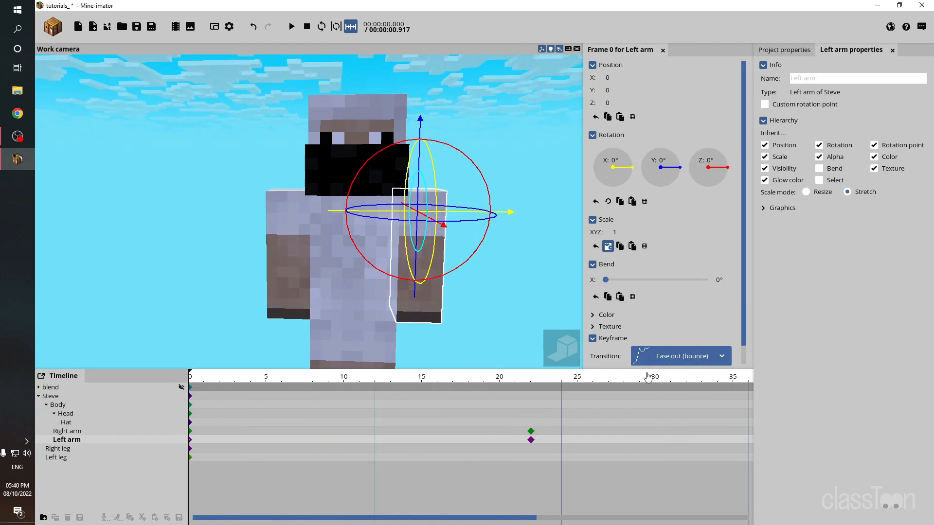
{"action": "left_click_drag", "start_coordinate": [193, 386], "coordinate": [162, 381]}
{"action": "key", "text": "space"}
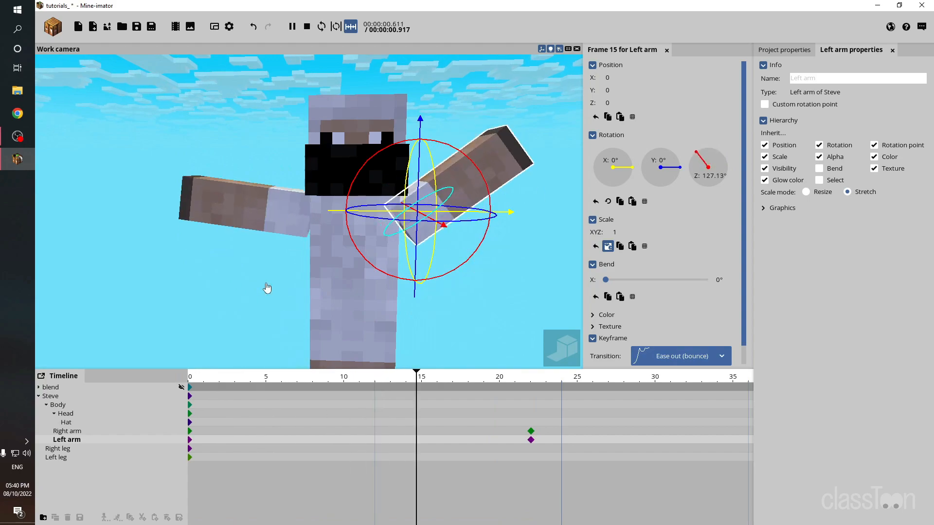
Step: Select the right arm and compare its pose at frame 0 with its pose at frame 22
{"action": "left_click", "coordinate": [556, 418]}
{"action": "left_click_drag", "start_coordinate": [556, 413], "coordinate": [502, 433]}
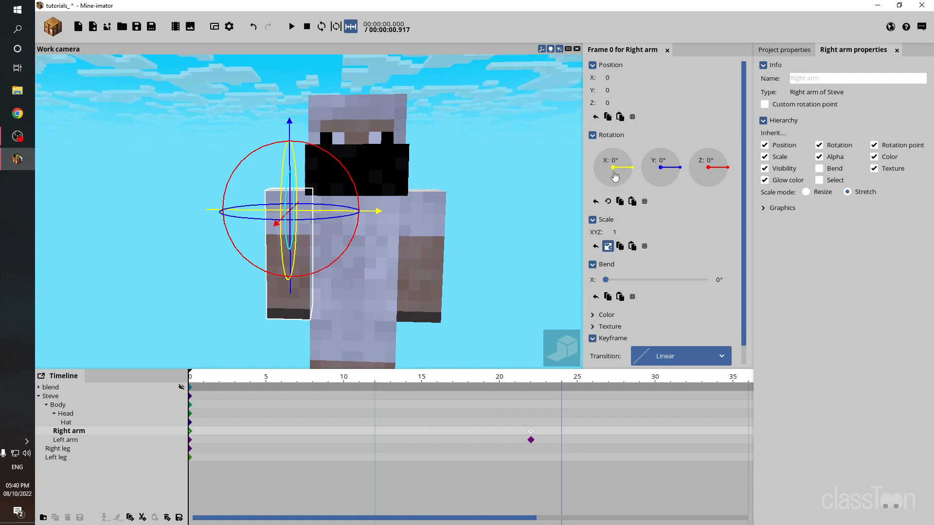
{"action": "left_click", "coordinate": [534, 378]}
{"action": "left_click_drag", "start_coordinate": [534, 378], "coordinate": [531, 378]}
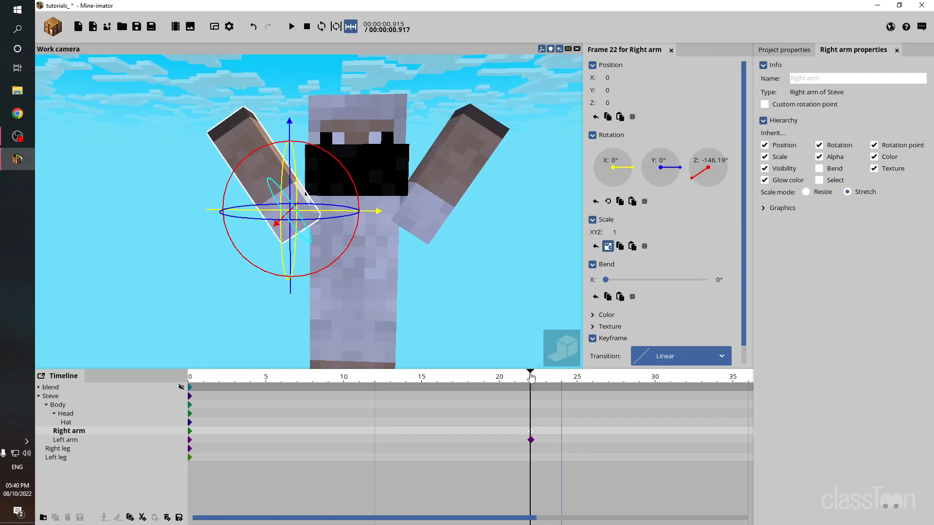
Step: Raise the black mix percent on the left arm's frame 22 keyframe to the maximum and preview the color change along the timeline
{"action": "left_click", "coordinate": [444, 183]}
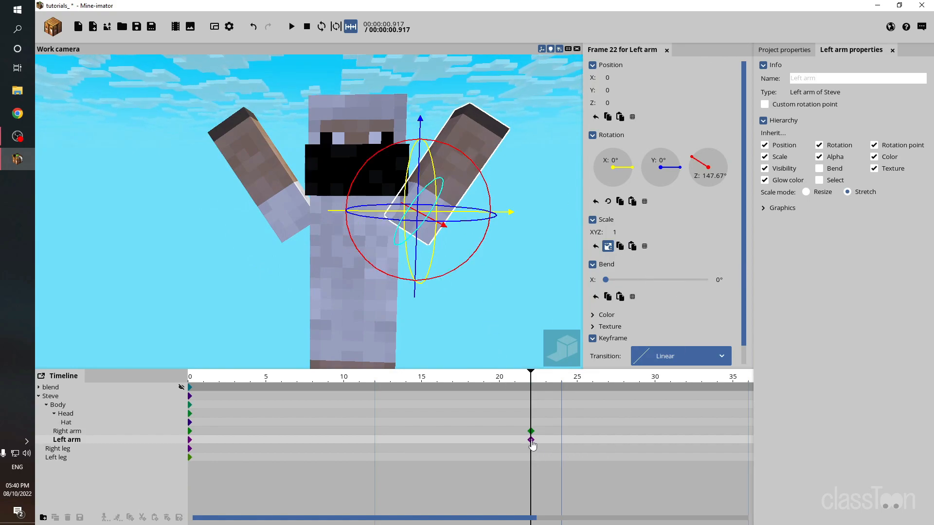
{"action": "scroll", "coordinate": [743, 275], "scroll_direction": "down", "scroll_amount": 1}
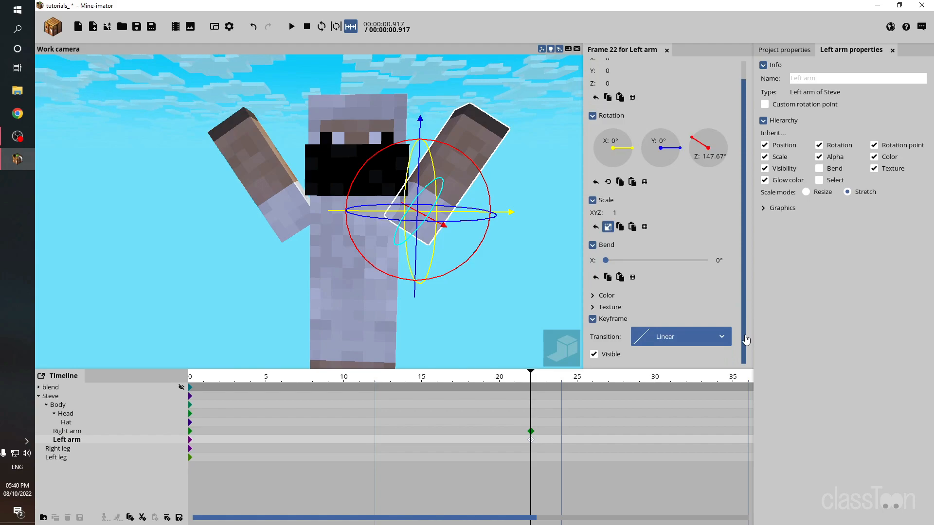
{"action": "left_click", "coordinate": [607, 296]}
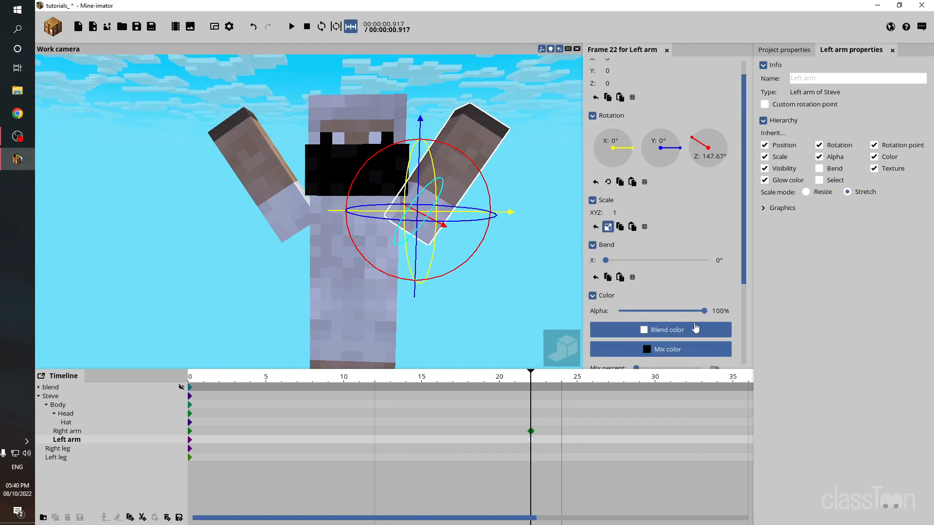
{"action": "scroll", "coordinate": [679, 300], "scroll_direction": "down", "scroll_amount": 4}
{"action": "left_click_drag", "start_coordinate": [639, 285], "coordinate": [717, 286]}
{"action": "left_click_drag", "start_coordinate": [193, 382], "coordinate": [515, 375]}
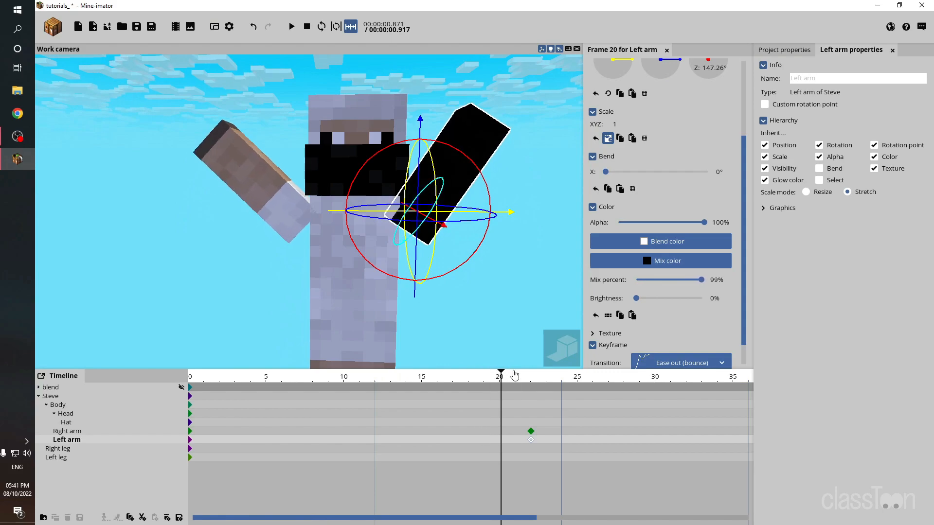
{"action": "key", "text": "space"}
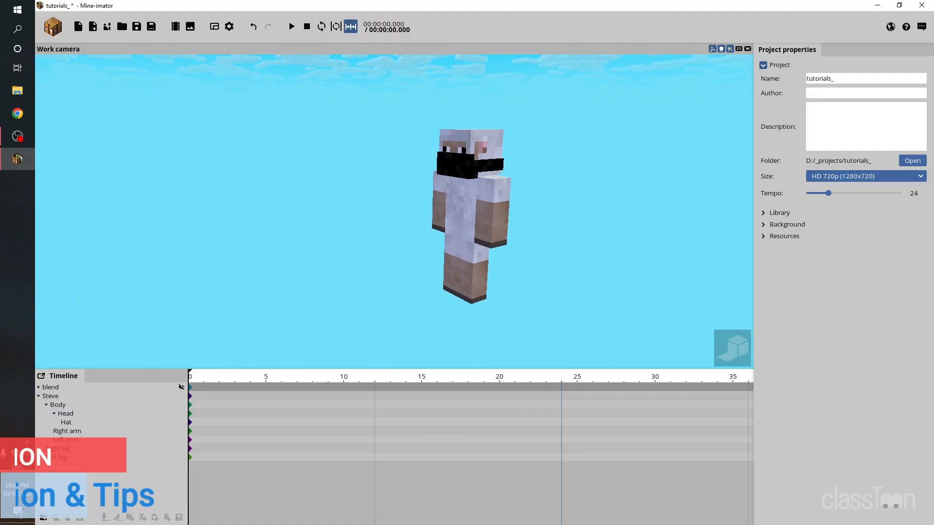
Step: Save the project and make the blend scenery visible around the character
{"action": "key", "text": "ctrl+s"}
{"action": "right_click_drag", "start_coordinate": [278, 277], "coordinate": [272, 277]}
{"action": "key", "text": "w"}
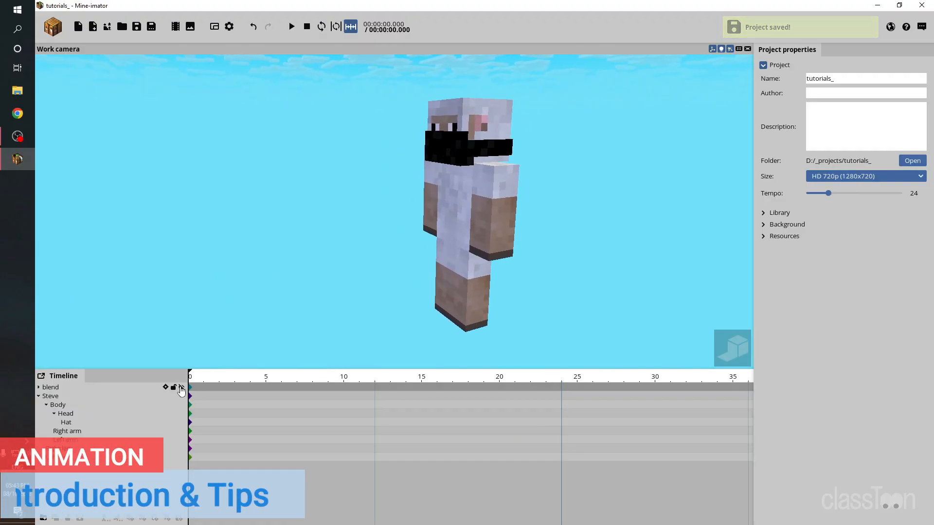
{"action": "left_click", "coordinate": [182, 387]}
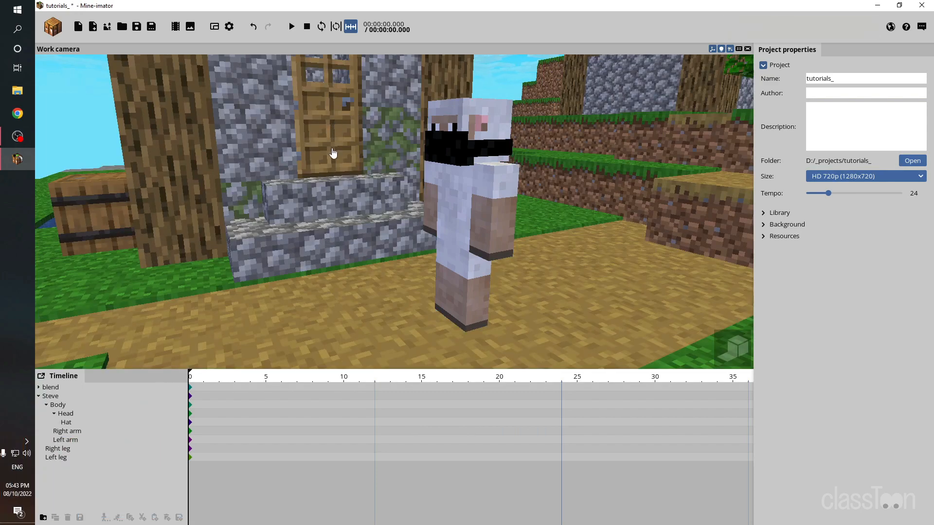
Step: Rename the Steve character as blackclue
{"action": "left_click", "coordinate": [90, 401]}
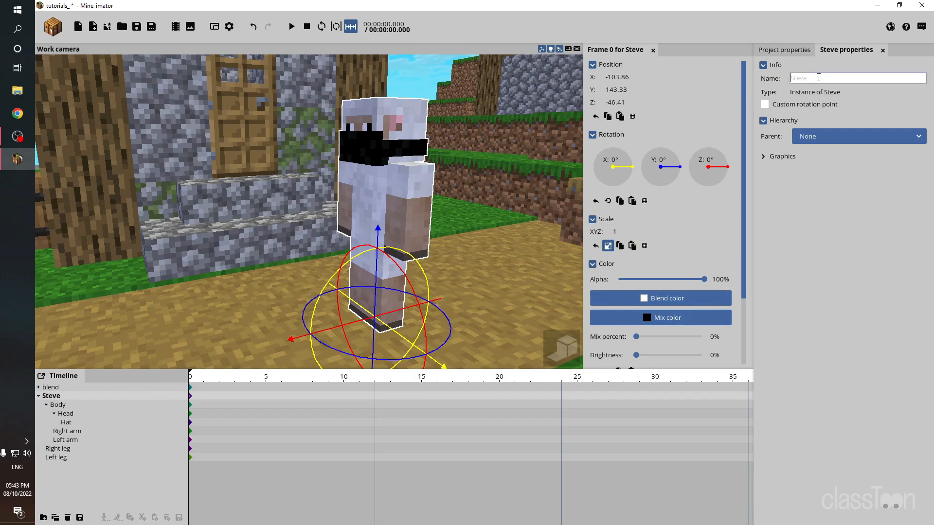
{"action": "left_click", "coordinate": [818, 78]}
{"action": "type", "text": "blackclue"}
Step: Place blackclue behind the house door at about X -155.42, Y 160.12, Z -39.76, rotated about 84.43° around Y
{"action": "mouse_move", "coordinate": [333, 354]}
{"action": "left_mouse_down"}
{"action": "mouse_move", "coordinate": [355, 356]}
{"action": "mouse_move", "coordinate": [392, 339]}
{"action": "mouse_move", "coordinate": [287, 252]}
{"action": "mouse_move", "coordinate": [278, 229]}
{"action": "left_mouse_up"}
{"action": "left_click_drag", "start_coordinate": [256, 146], "coordinate": [256, 91]}
{"action": "right_click_drag", "start_coordinate": [292, 194], "coordinate": [504, 212]}
{"action": "left_click_drag", "start_coordinate": [356, 309], "coordinate": [409, 293]}
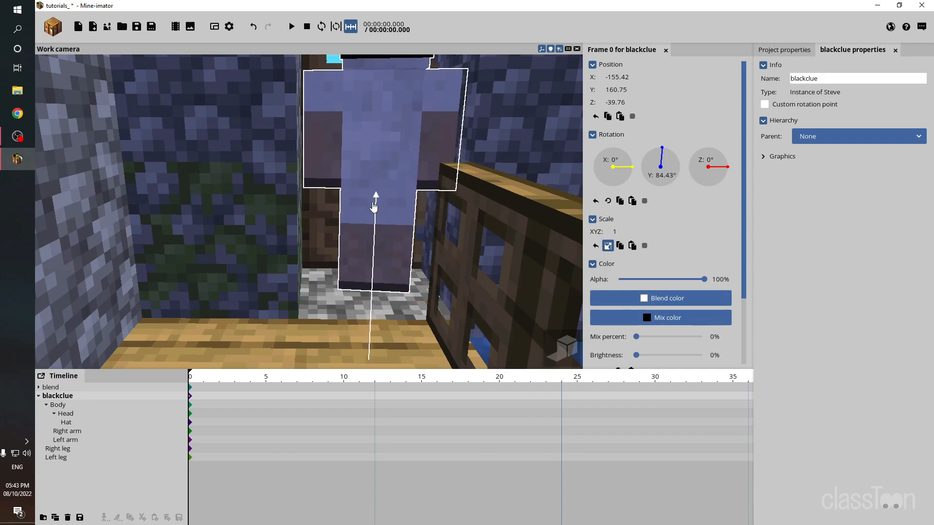
{"action": "left_click_drag", "start_coordinate": [362, 219], "coordinate": [288, 168]}
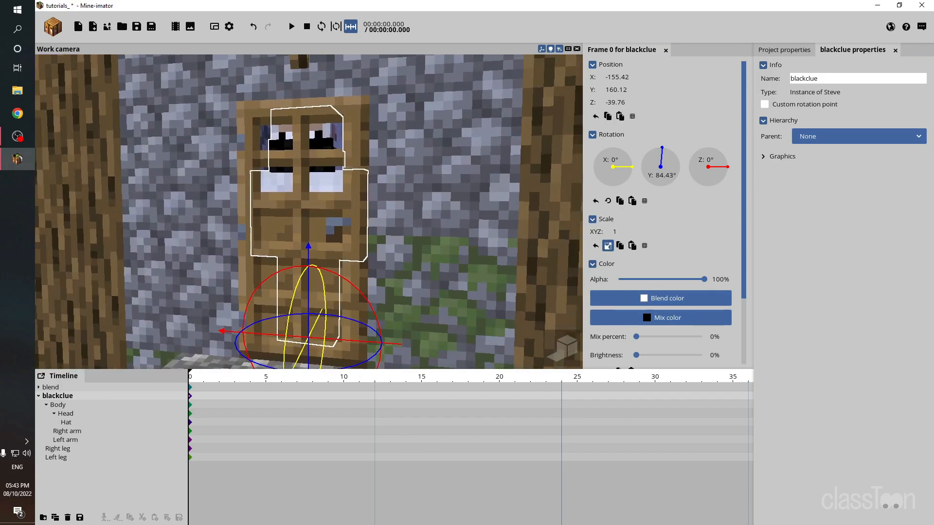
Step: Check blackclue behind the closed door from outside the house and hide the blend scenery
{"action": "scroll", "coordinate": [287, 168], "scroll_direction": "down", "scroll_amount": 2}
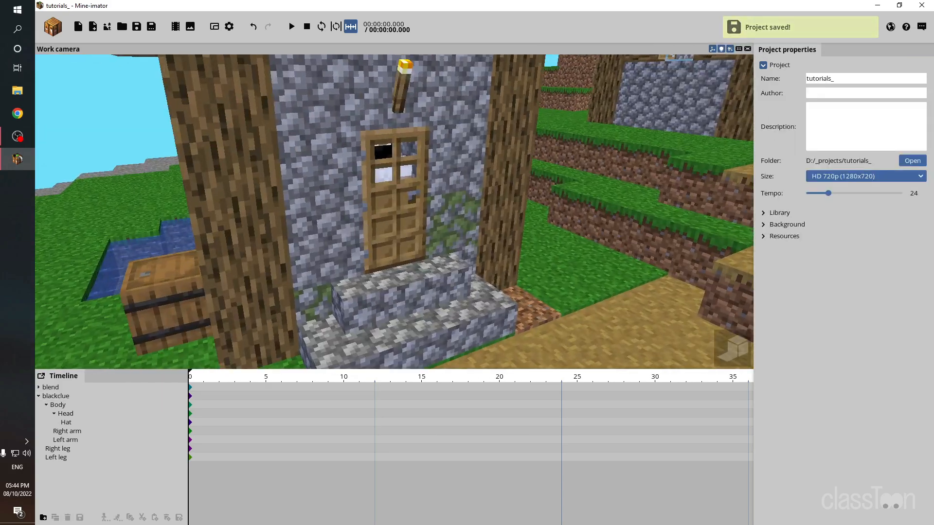
{"action": "left_click_drag", "start_coordinate": [437, 195], "coordinate": [292, 199]}
{"action": "right_click_drag", "start_coordinate": [394, 212], "coordinate": [477, 202]}
{"action": "mouse_move", "coordinate": [322, 202]}
{"action": "right_mouse_down"}
{"action": "mouse_move", "coordinate": [297, 205]}
{"action": "mouse_move", "coordinate": [350, 203]}
{"action": "mouse_move", "coordinate": [322, 202]}
{"action": "right_mouse_up"}
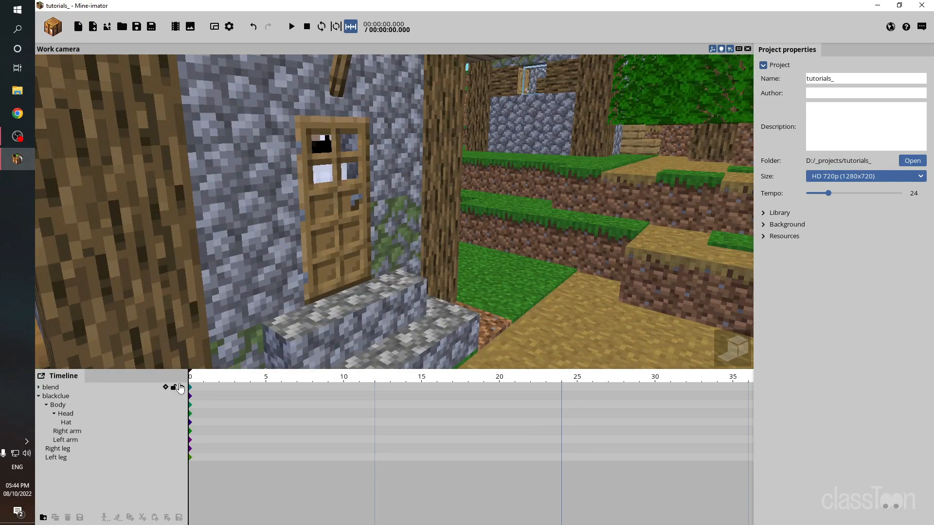
{"action": "left_click", "coordinate": [182, 387]}
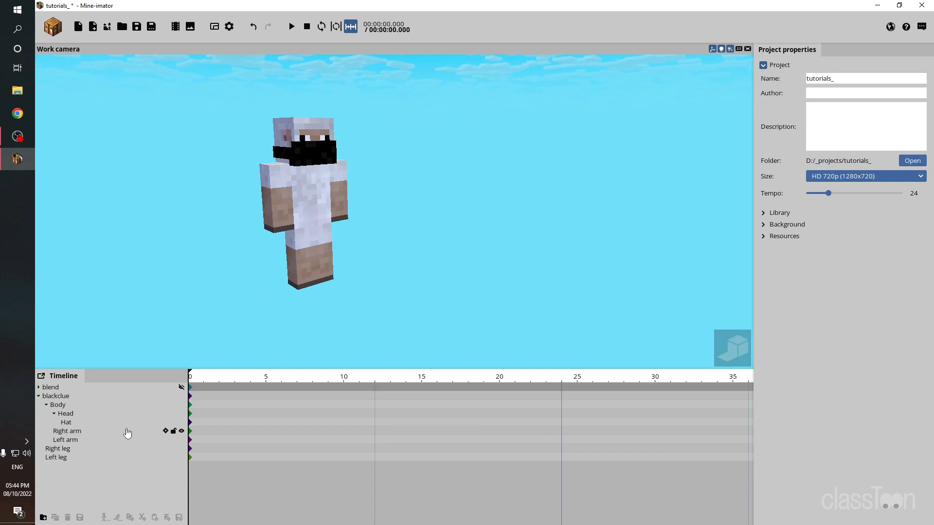
Step: Create a second Human character with the Steve variant and undo it, along with a trial adjustment of blackclue
{"action": "left_click", "coordinate": [100, 397]}
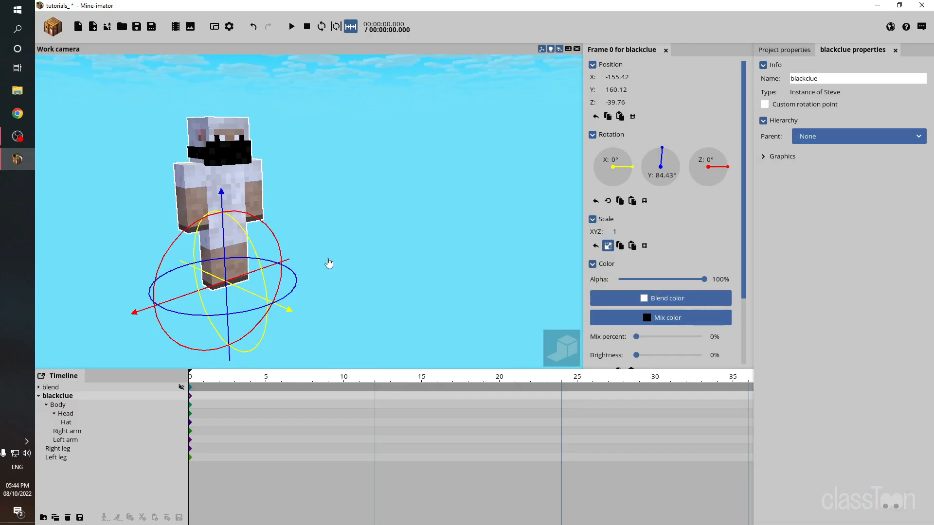
{"action": "left_click", "coordinate": [56, 30]}
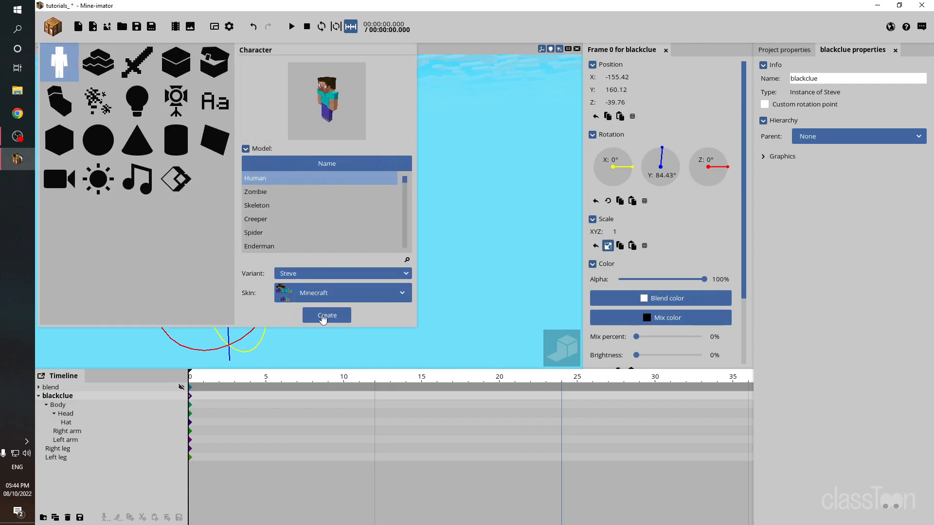
{"action": "left_click", "coordinate": [322, 317]}
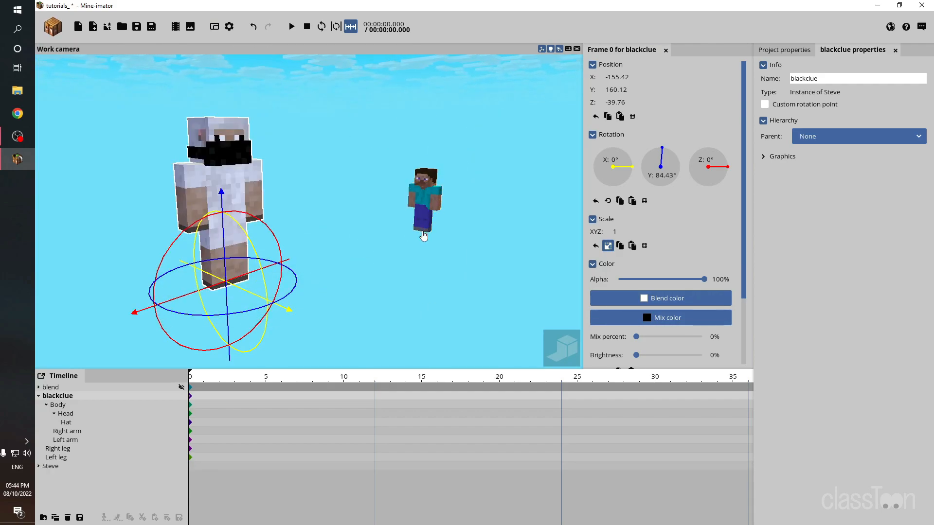
{"action": "key", "text": "ctrl+z"}
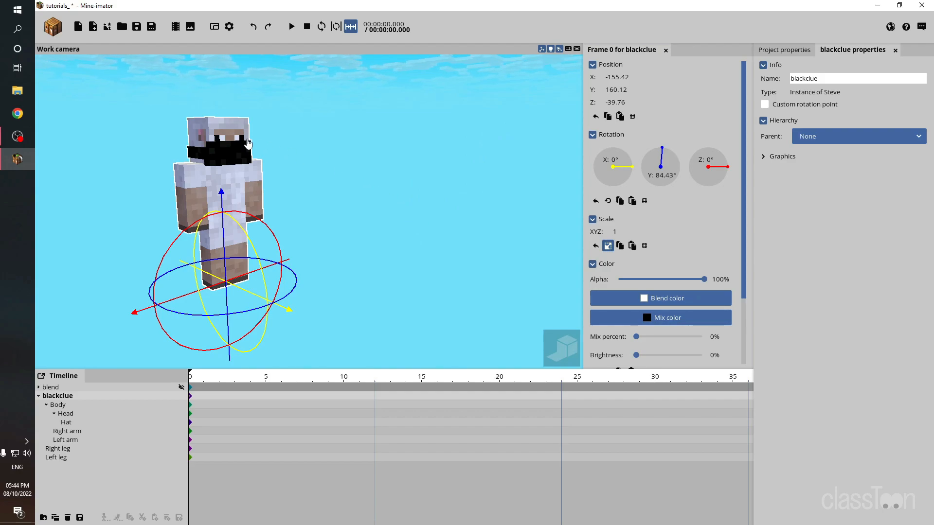
{"action": "left_click_drag", "start_coordinate": [225, 247], "coordinate": [230, 221]}
{"action": "key", "text": "ctrl+z"}
Step: Save the project, then open the world import view and cancel it without choosing a world
{"action": "key", "text": "ctrl+s"}
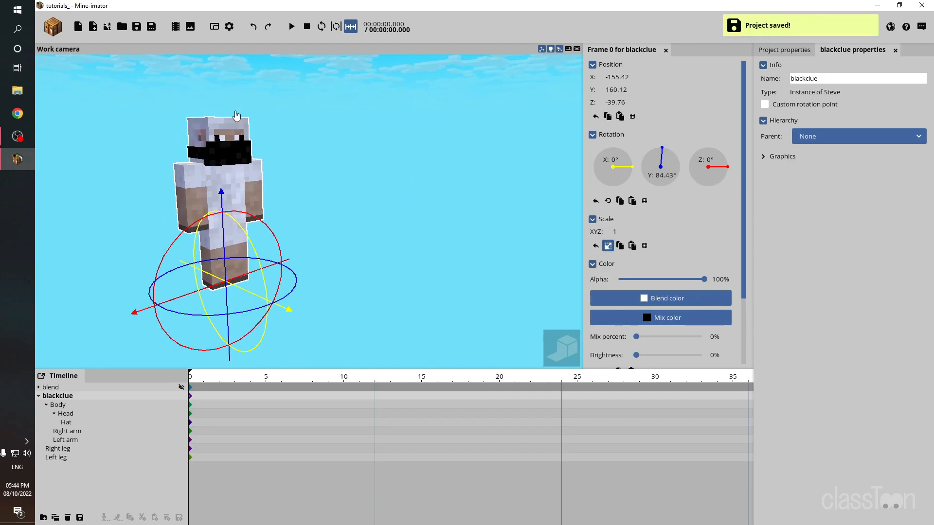
{"action": "left_click", "coordinate": [107, 28]}
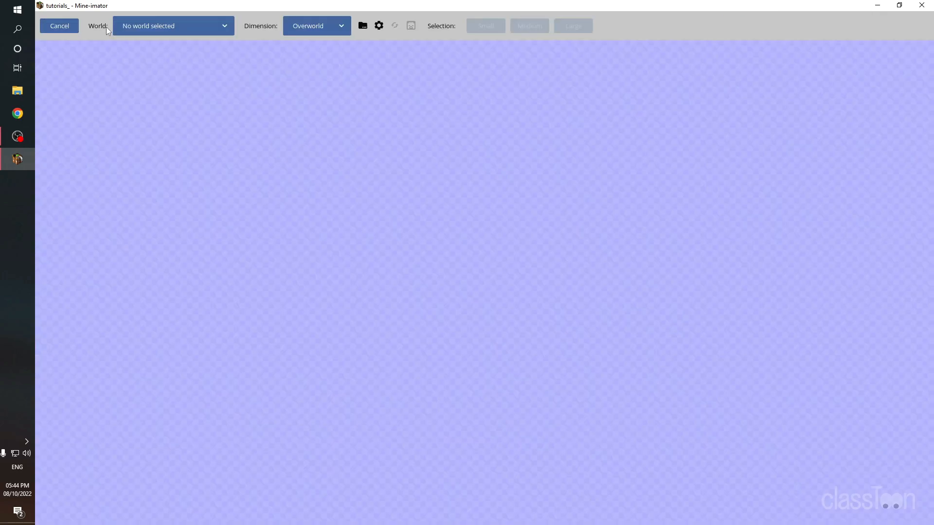
{"action": "left_click", "coordinate": [63, 30]}
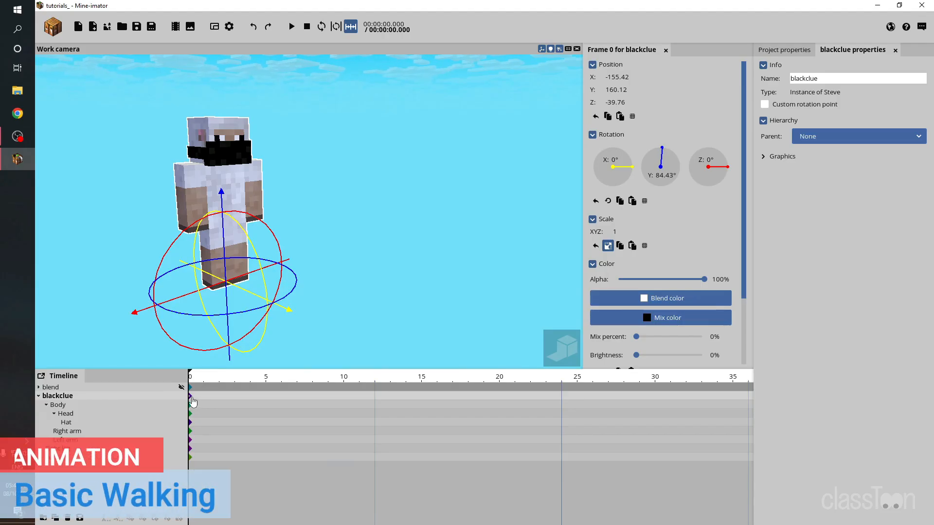
Step: Collapse blackclue's body parts in the timeline and add a blackclue keyframe at frame 30
{"action": "left_click", "coordinate": [193, 402]}
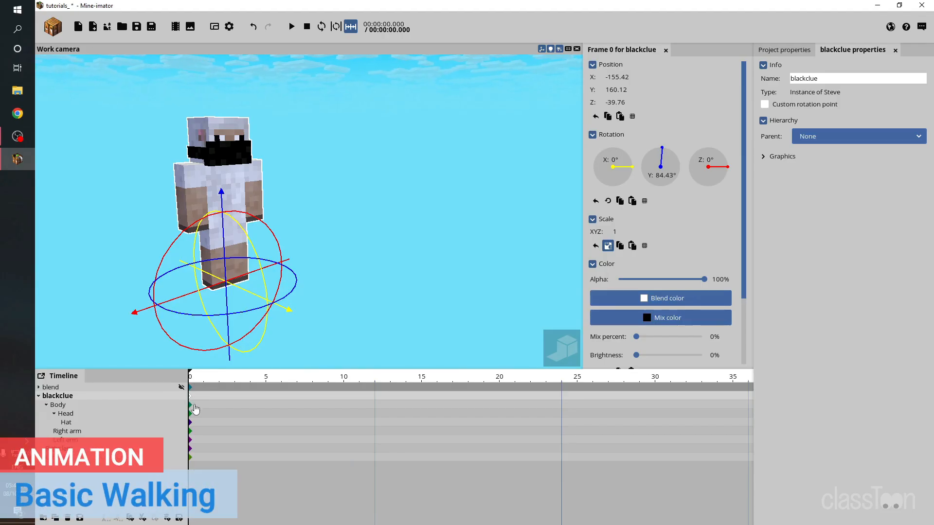
{"action": "left_click", "coordinate": [38, 397]}
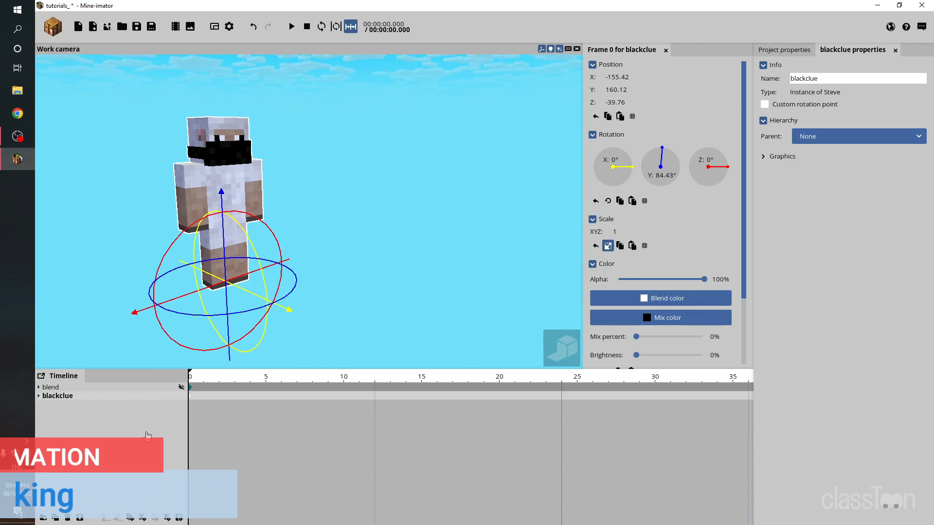
{"action": "left_click", "coordinate": [191, 404]}
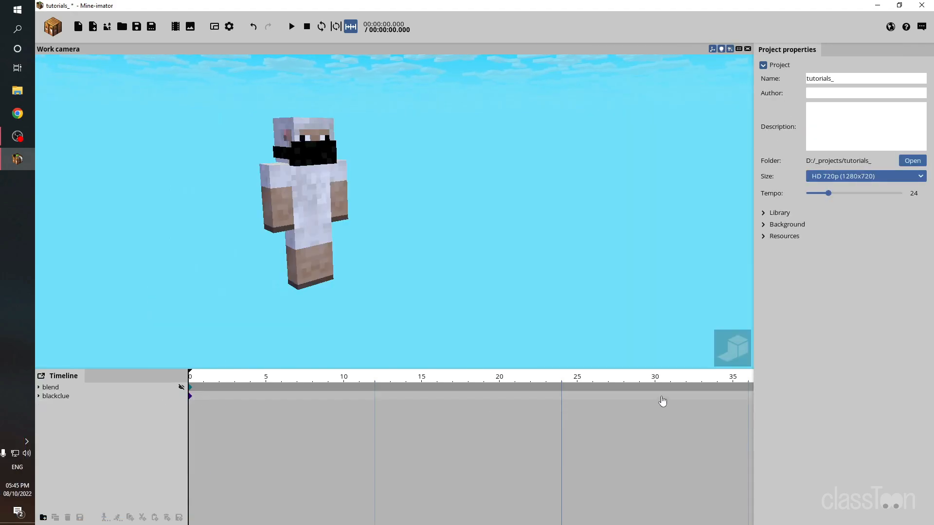
{"action": "left_click", "coordinate": [657, 400]}
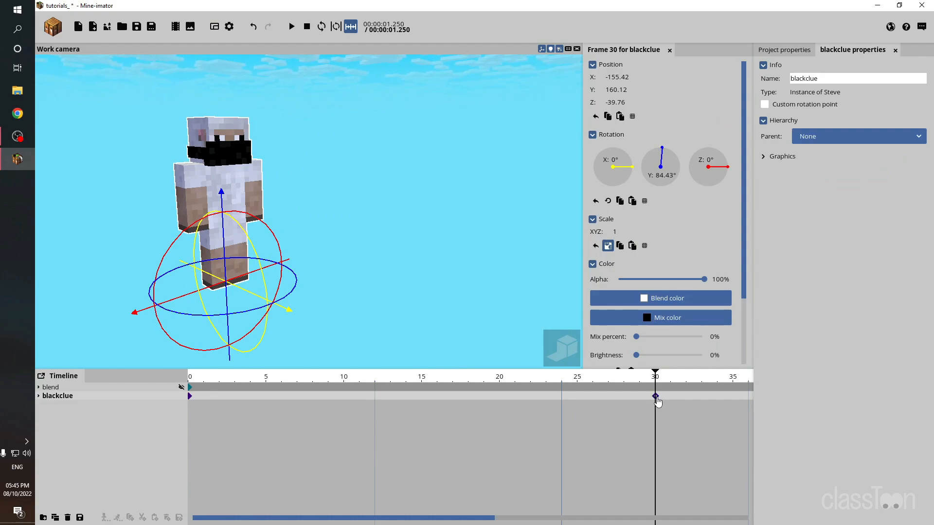
{"action": "left_click", "coordinate": [682, 401]}
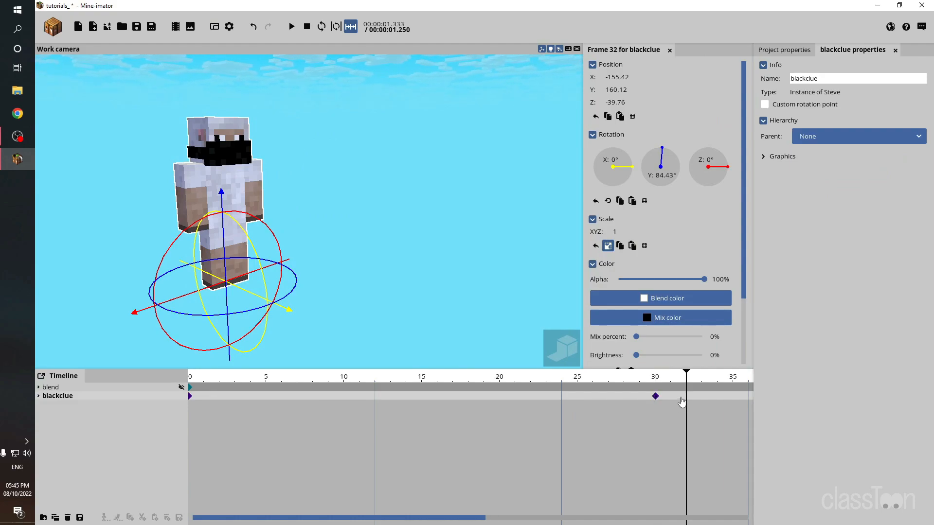
{"action": "left_click_drag", "start_coordinate": [690, 402], "coordinate": [656, 398]}
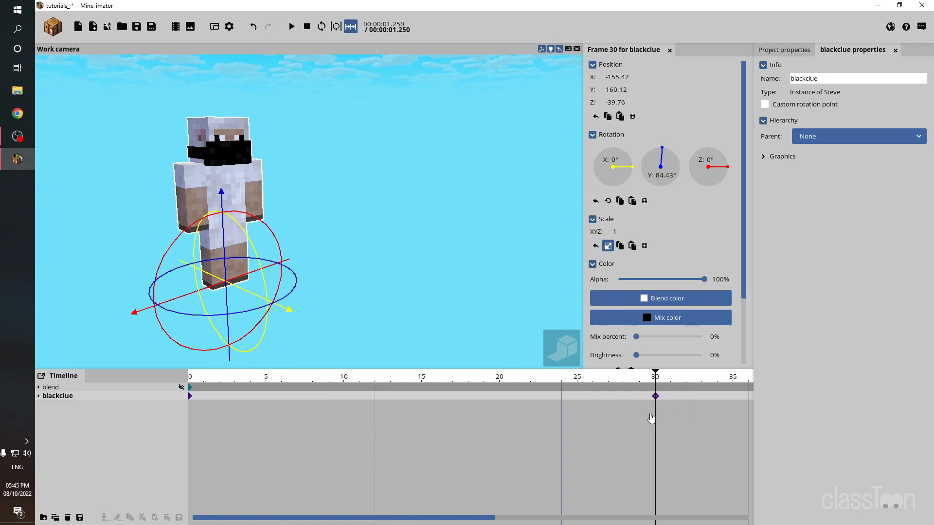
Step: Return to blackclue's keyframe at frame 0 and save the project
{"action": "left_click", "coordinate": [190, 398]}
{"action": "left_click", "coordinate": [189, 396]}
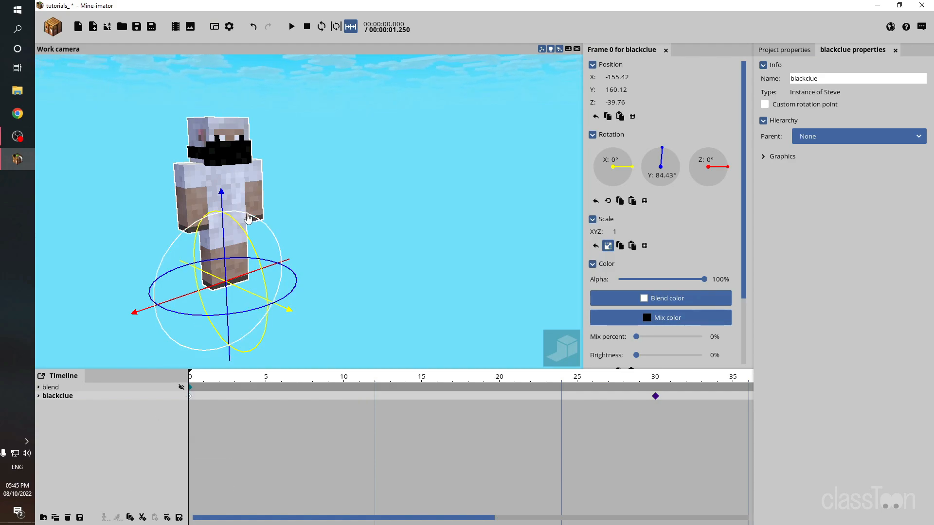
{"action": "key", "text": "ctrl+s"}
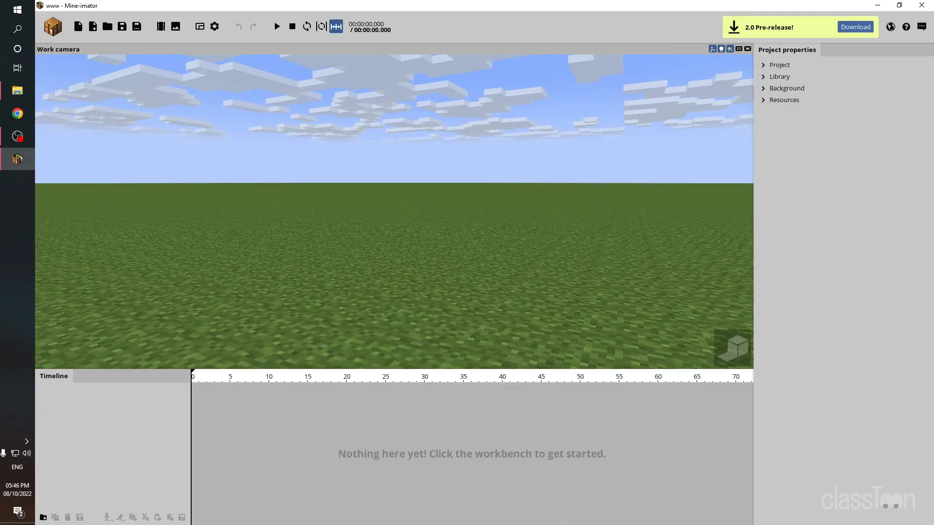
Step: Create a Human character with the Steve variant and Minecraft skin in the empty www project
{"action": "right_click_drag", "start_coordinate": [395, 212], "coordinate": [627, 141]}
{"action": "key", "text": "s"}
{"action": "left_click", "coordinate": [59, 31]}
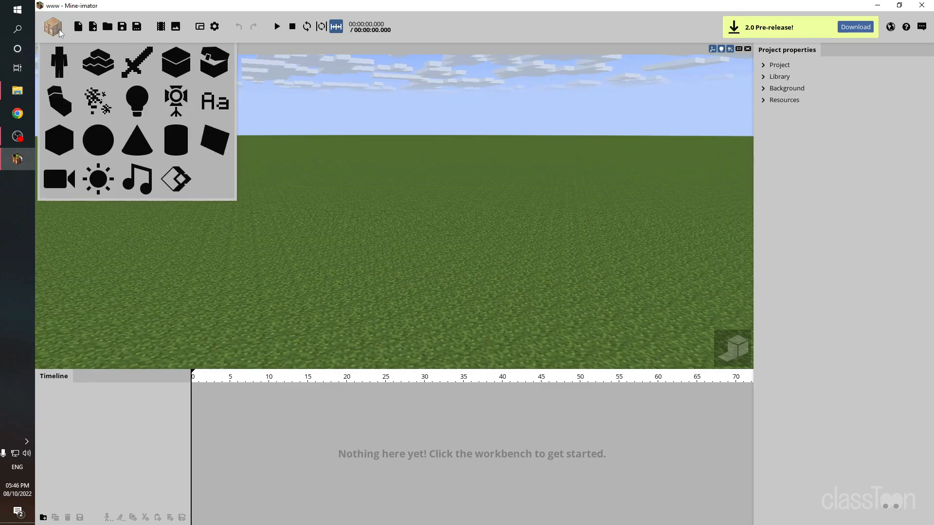
{"action": "left_click", "coordinate": [67, 74]}
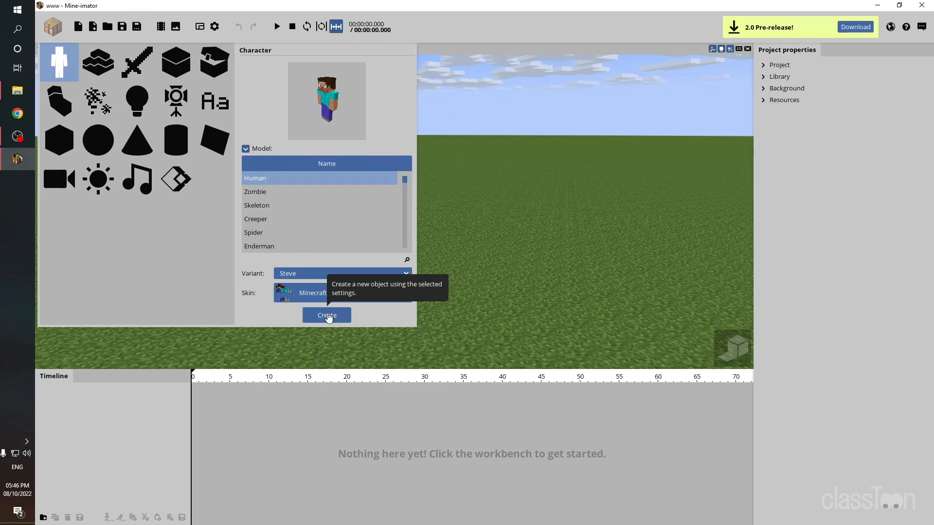
{"action": "left_click", "coordinate": [329, 317]}
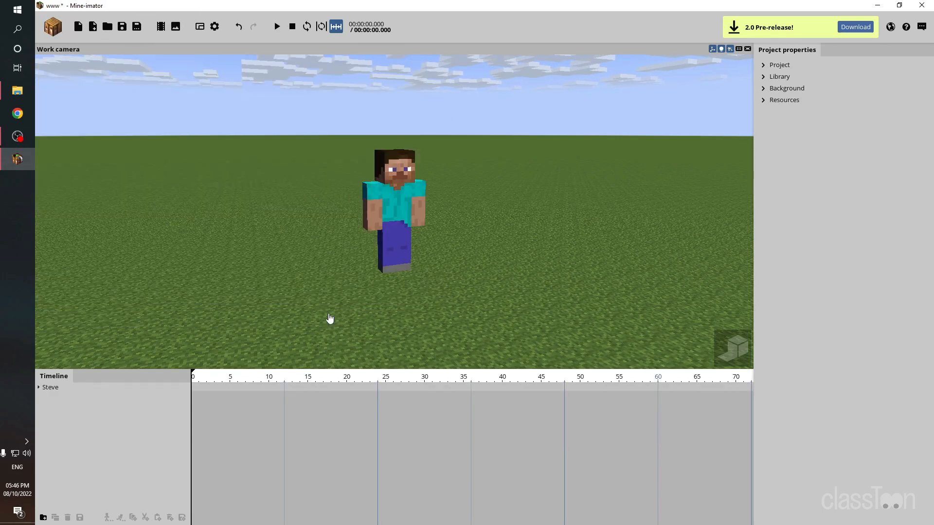
Step: Add keyframes for Steve at frame 0 and frame 60
{"action": "right_click_drag", "start_coordinate": [394, 211], "coordinate": [356, 209]}
{"action": "key", "text": "w"}
{"action": "right_click_drag", "start_coordinate": [355, 283], "coordinate": [350, 279]}
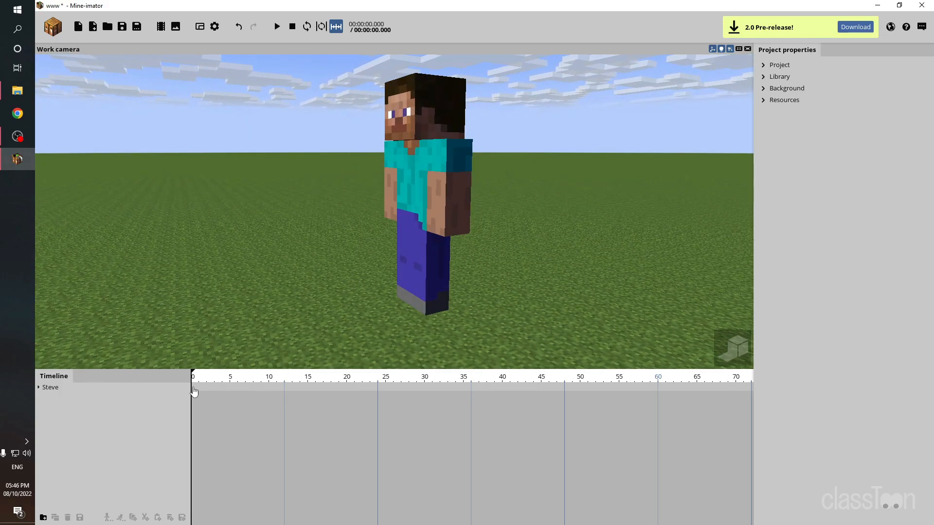
{"action": "left_click", "coordinate": [193, 389]}
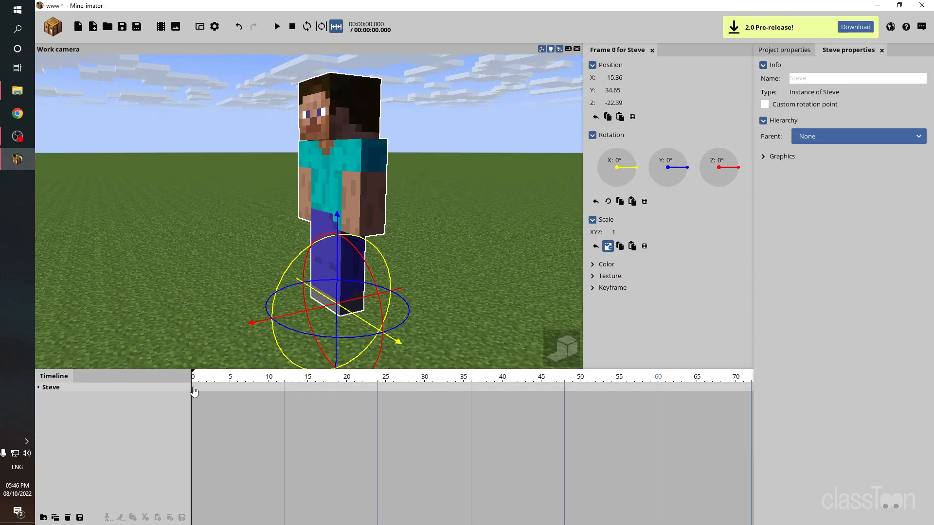
{"action": "left_click", "coordinate": [39, 388]}
{"action": "left_click", "coordinate": [39, 388]}
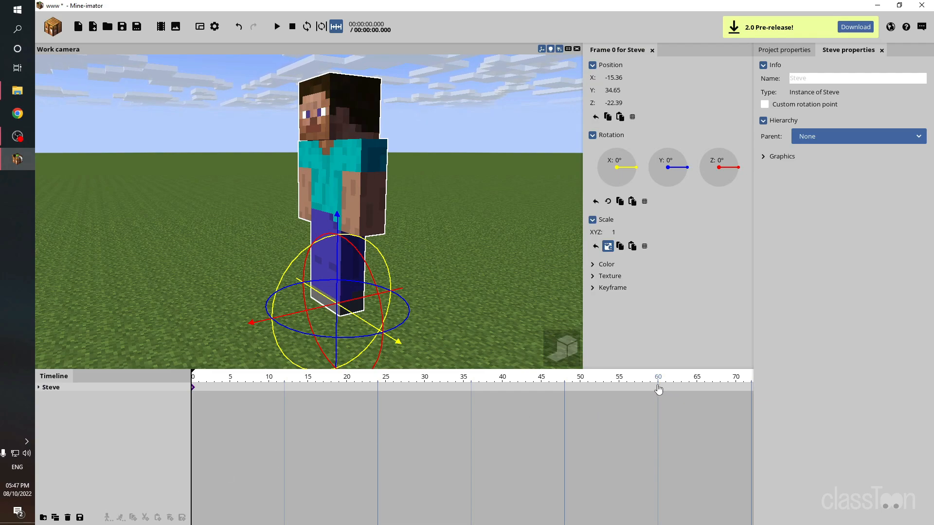
{"action": "left_click", "coordinate": [659, 389]}
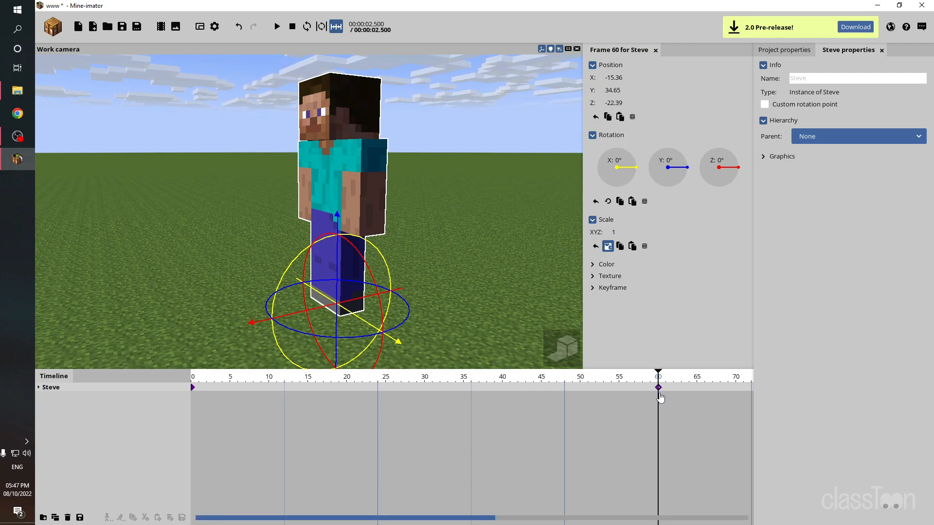
Step: Generate a walking animation for Steve from the frame 0 keyframe to the frame 60 keyframe
{"action": "left_click", "coordinate": [193, 388]}
{"action": "left_click", "coordinate": [194, 392]}
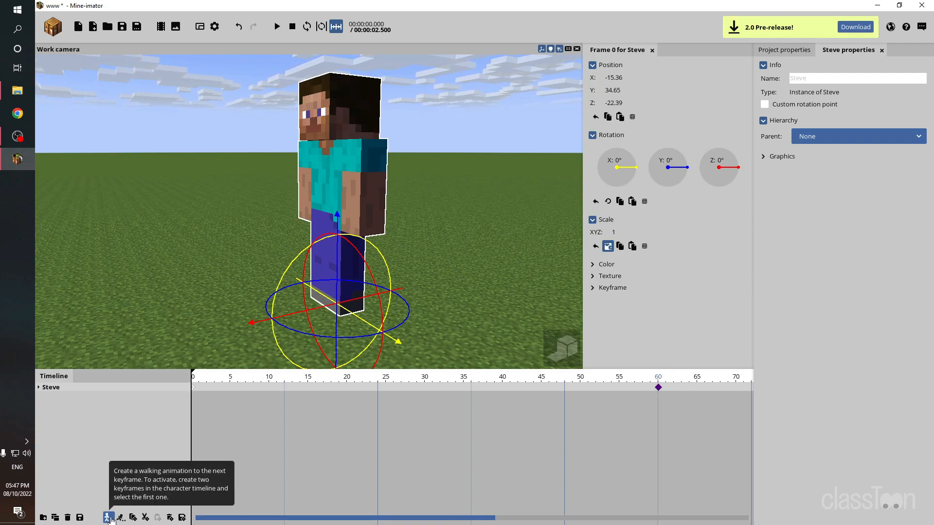
{"action": "left_click", "coordinate": [108, 518]}
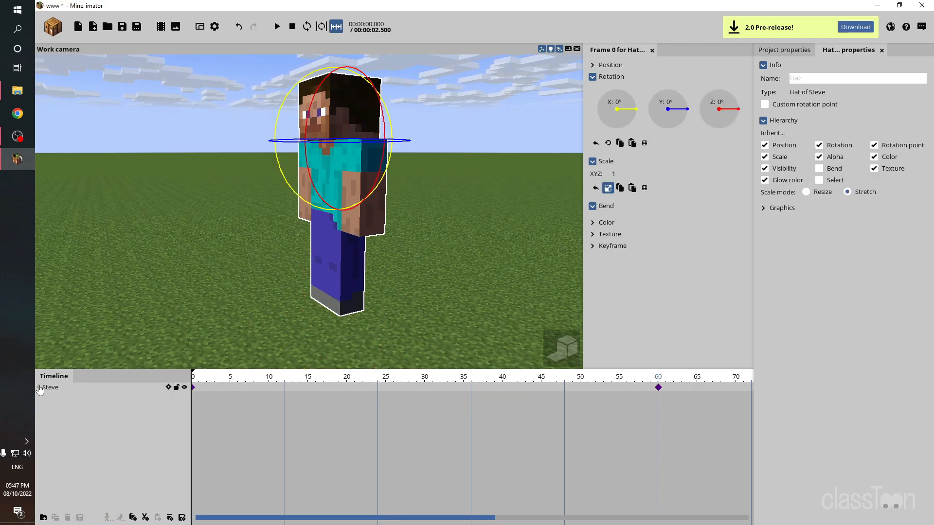
Step: Expand Steve's body parts in the timeline and play the walking animation from the start
{"action": "left_click", "coordinate": [39, 388]}
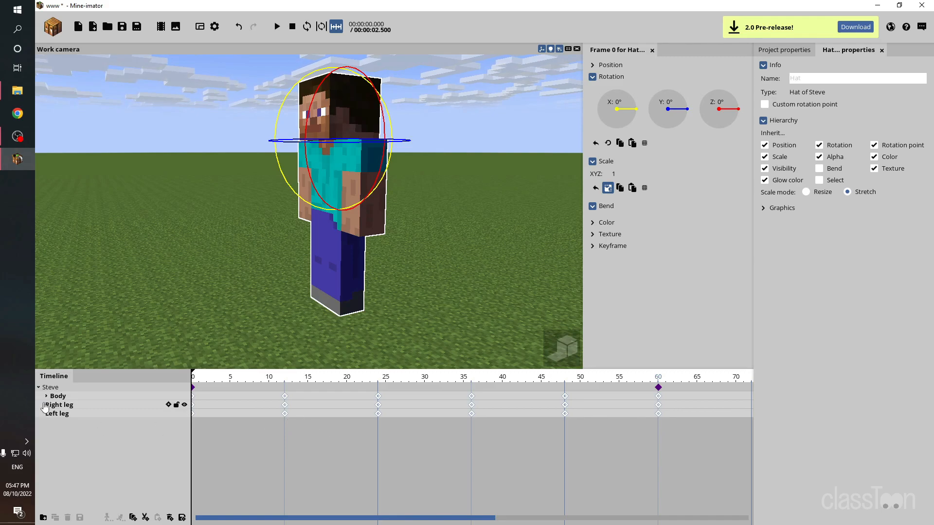
{"action": "left_click", "coordinate": [46, 396]}
{"action": "left_click", "coordinate": [275, 481]}
{"action": "left_click_drag", "start_coordinate": [197, 378], "coordinate": [186, 381]}
{"action": "key", "text": "space"}
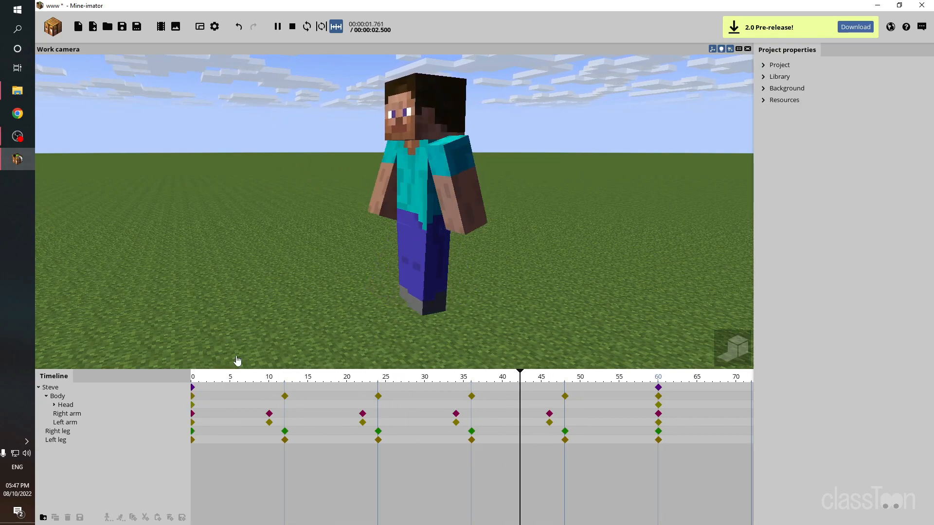
{"action": "key", "text": "space"}
Step: Undo the generated walking animation, collapsing Steve's body parts in the timeline
{"action": "key", "text": "ctrl+z"}
{"action": "key", "text": "ctrl+z"}
{"action": "key", "text": "ctrl+z"}
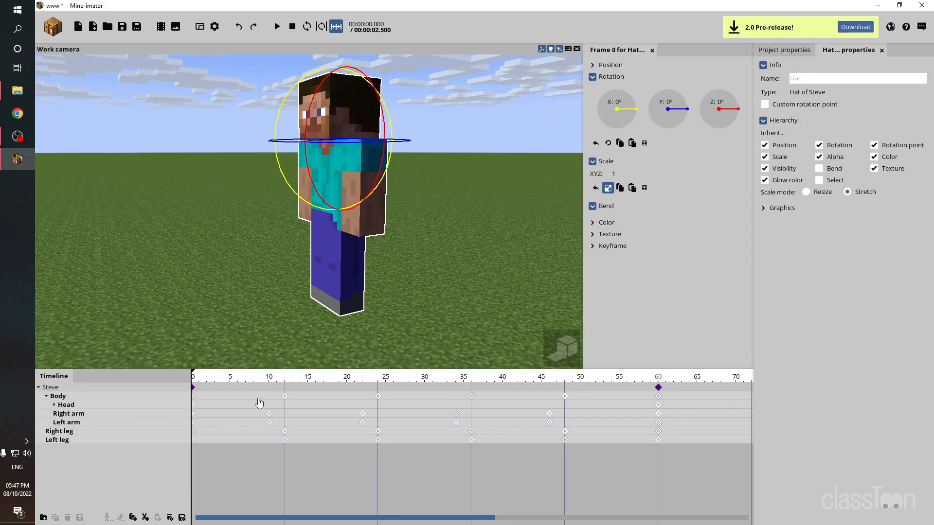
{"action": "left_click", "coordinate": [39, 388]}
{"action": "key", "text": "ctrl+z"}
{"action": "key", "text": "ctrl+z"}
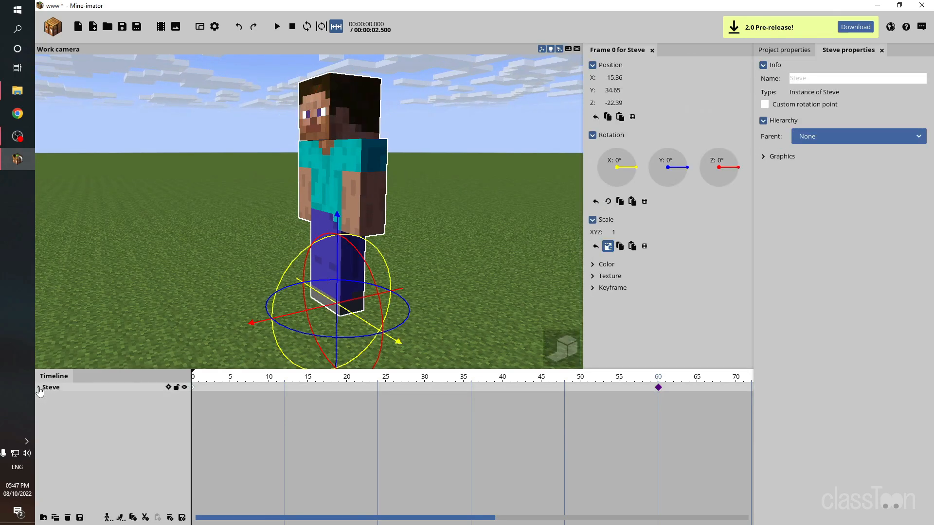
Step: Expand Steve and Body in the timeline and generate a running animation from Steve's frame 0 keyframe to the next one
{"action": "left_click", "coordinate": [39, 388]}
{"action": "left_click", "coordinate": [47, 396]}
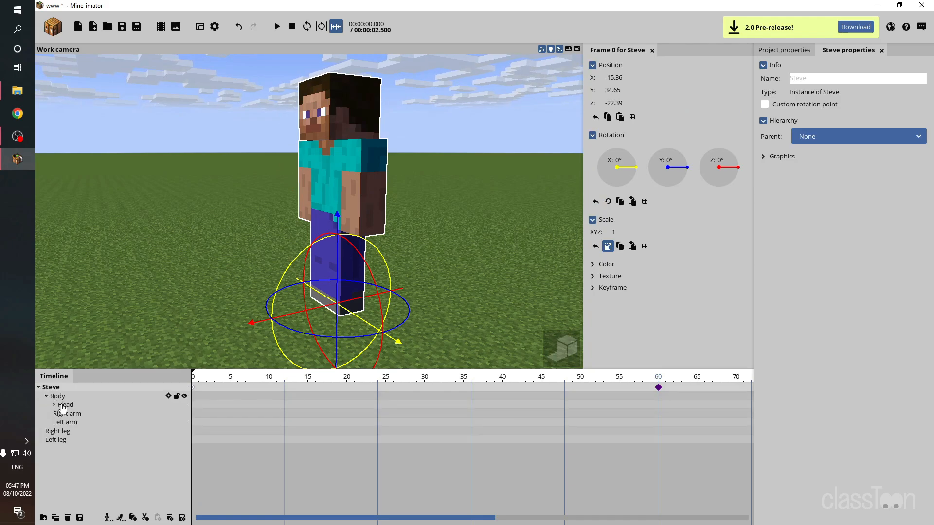
{"action": "left_click", "coordinate": [230, 473]}
{"action": "left_click", "coordinate": [193, 392]}
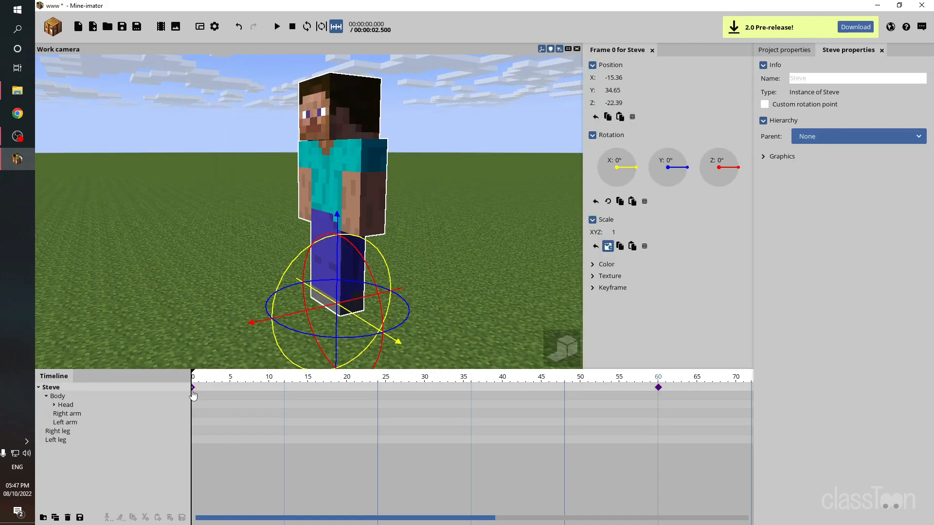
{"action": "left_click", "coordinate": [121, 518]}
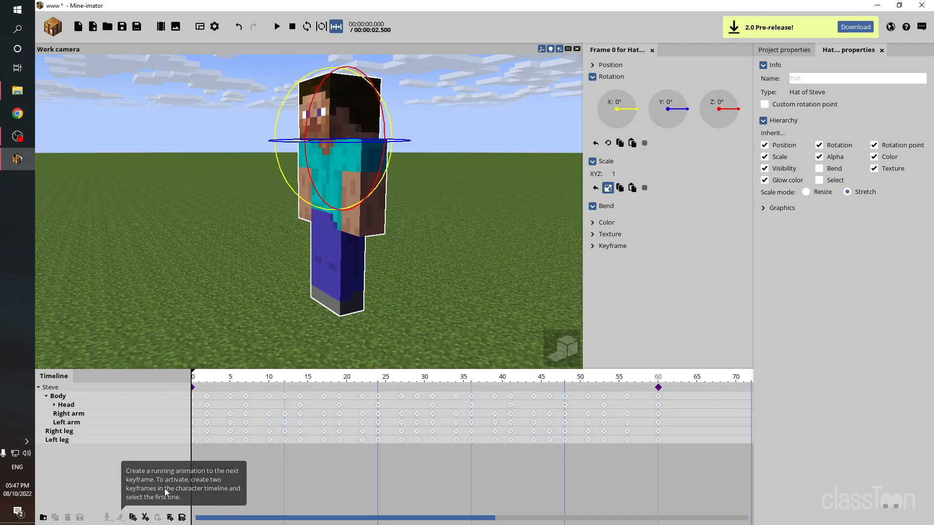
Step: Play the running animation from frame 0, then return to the start of the timeline
{"action": "left_click", "coordinate": [325, 480]}
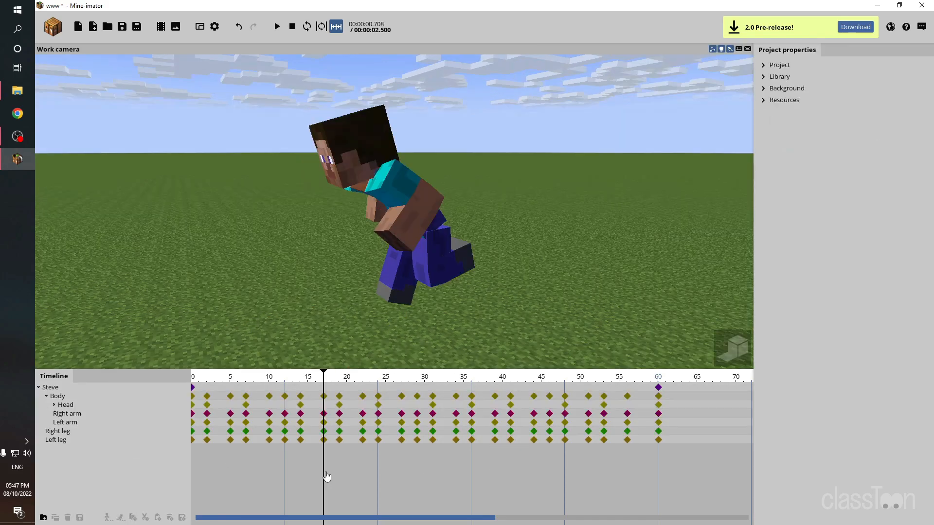
{"action": "left_click", "coordinate": [191, 383]}
{"action": "key", "text": "space"}
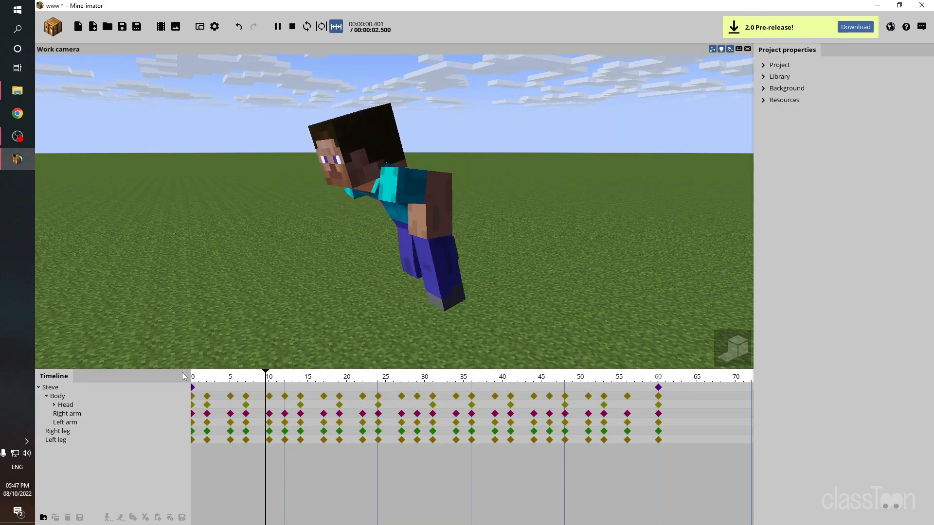
{"action": "key", "text": "space"}
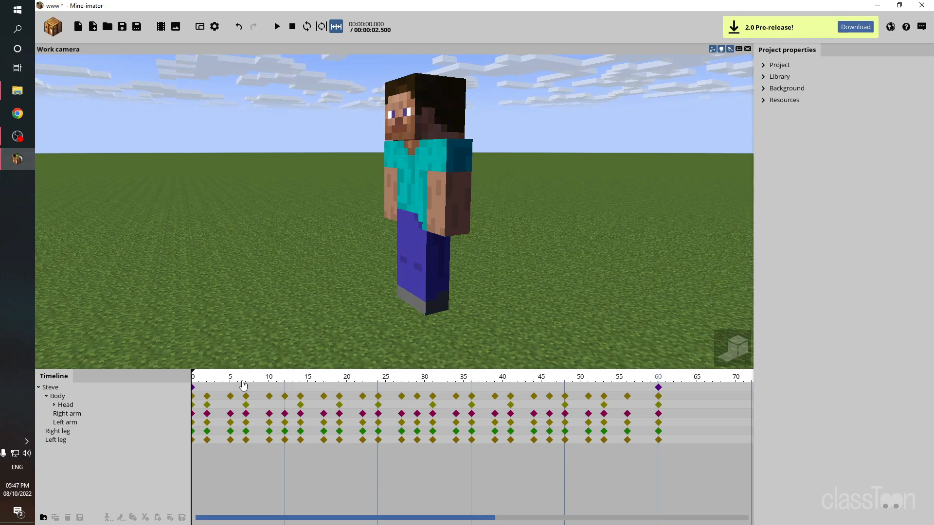
{"action": "left_click_drag", "start_coordinate": [242, 385], "coordinate": [194, 394]}
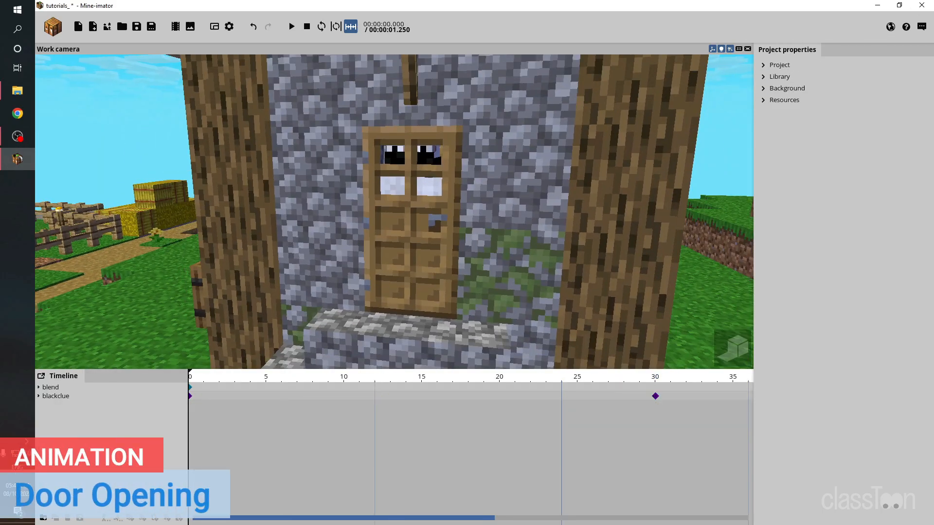
Step: In the tutorials_ project, delete blackclue's keyframe at frame 30
{"action": "left_click_drag", "start_coordinate": [688, 390], "coordinate": [640, 413]}
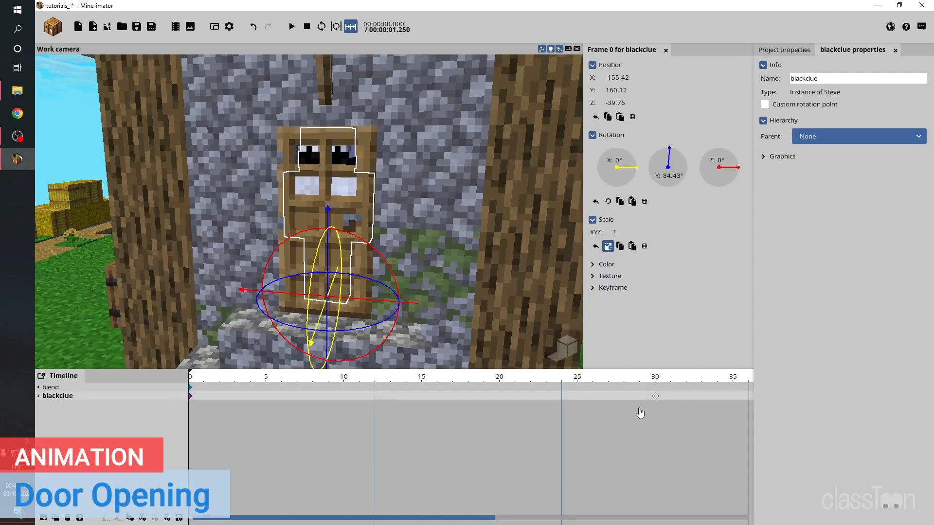
{"action": "key", "text": "Delete"}
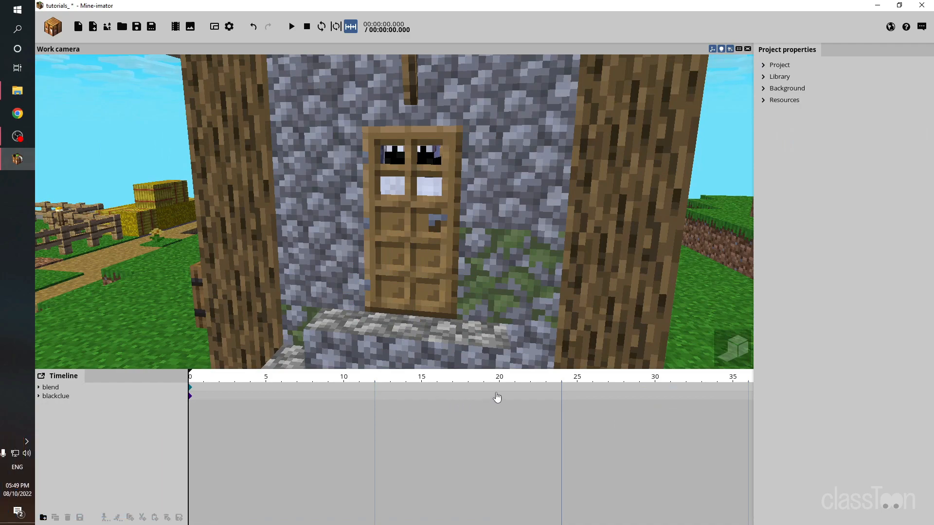
Step: At frame 72, select blackclue together with the body, head, both arms and both legs in the timeline
{"action": "scroll", "coordinate": [380, 413], "scroll_direction": "down", "scroll_amount": 5, "text": "ctrl"}
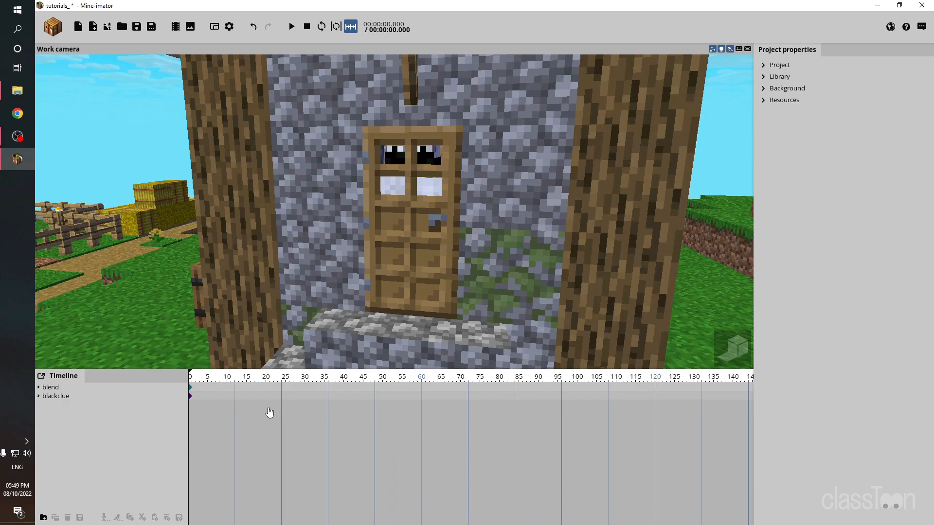
{"action": "left_click", "coordinate": [470, 397]}
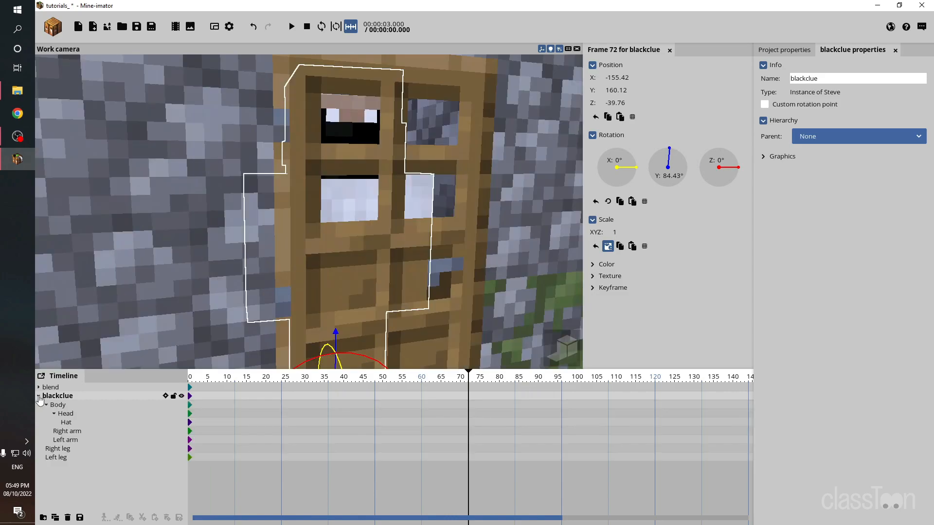
{"action": "left_click", "coordinate": [39, 397]}
{"action": "left_click", "coordinate": [39, 396]}
{"action": "left_click", "coordinate": [54, 405]}
{"action": "left_click", "coordinate": [54, 414]}
{"action": "left_click", "coordinate": [65, 413]}
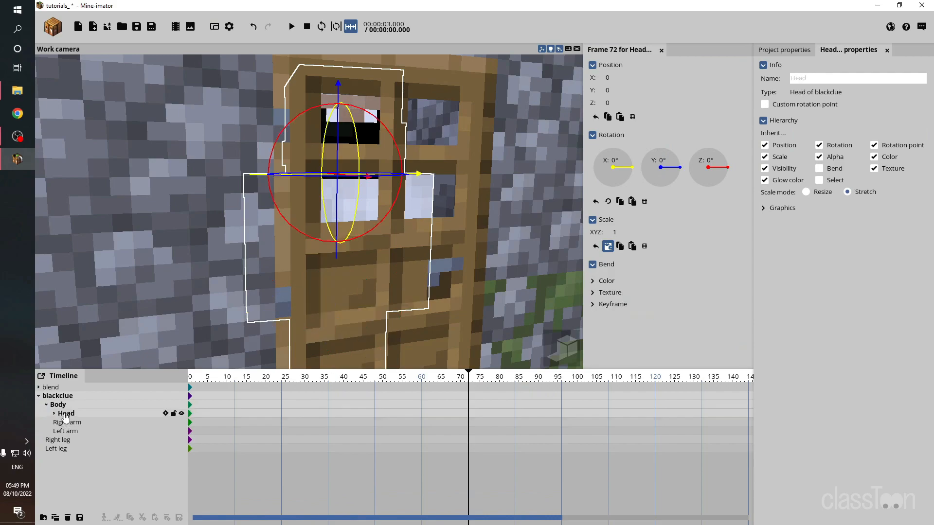
{"action": "left_click", "coordinate": [54, 413]}
{"action": "left_click", "coordinate": [68, 432]}
{"action": "left_click", "coordinate": [69, 440]}
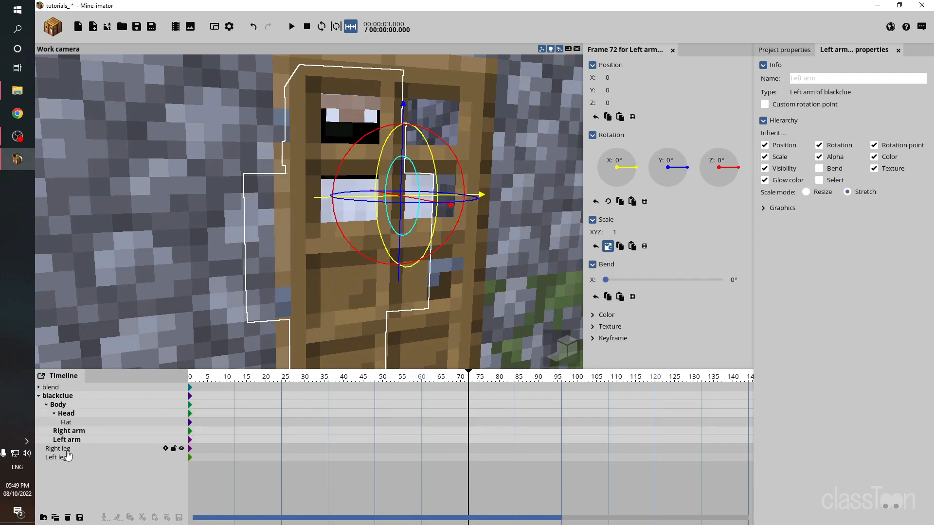
{"action": "left_click", "coordinate": [63, 448]}
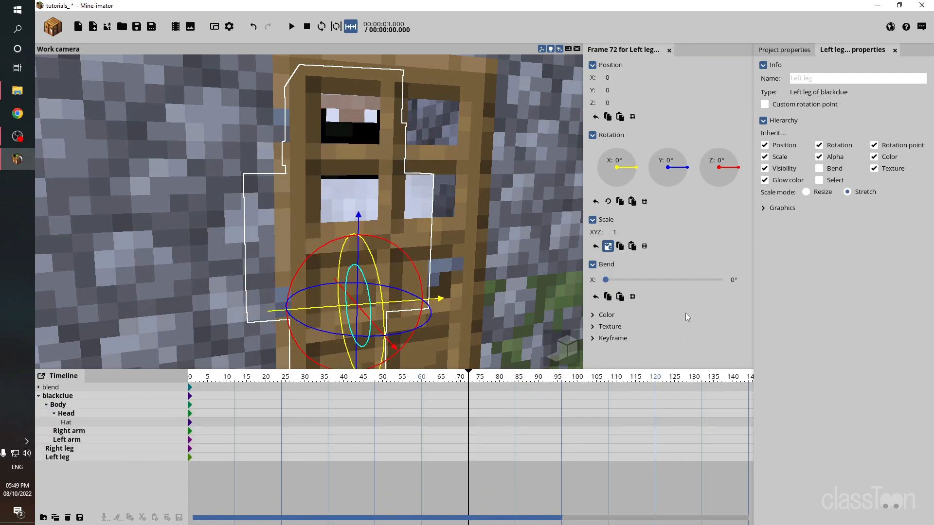
Step: Add keyframes at frame 72 for all selected blackclue parts by switching their visibility off and back on
{"action": "left_click", "coordinate": [604, 338]}
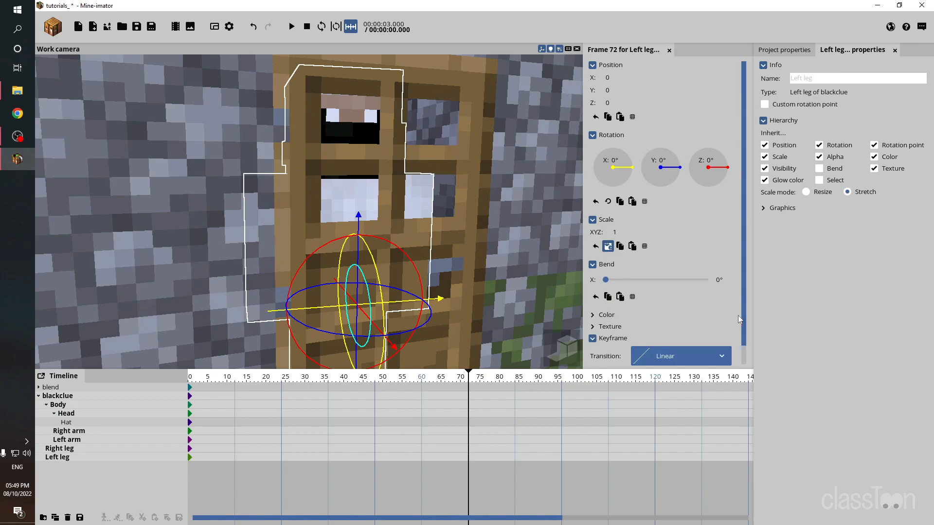
{"action": "left_click_drag", "start_coordinate": [744, 333], "coordinate": [743, 359]}
{"action": "left_click", "coordinate": [594, 355]}
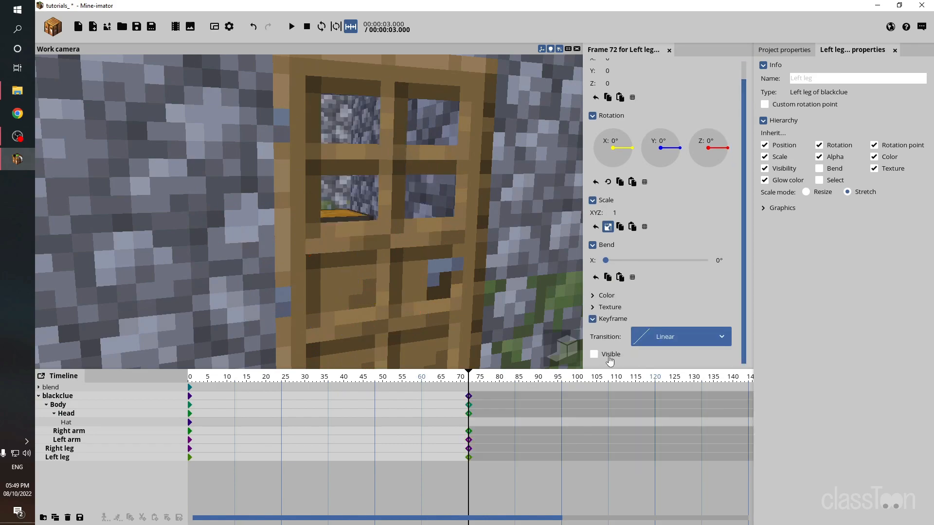
{"action": "left_click", "coordinate": [610, 360]}
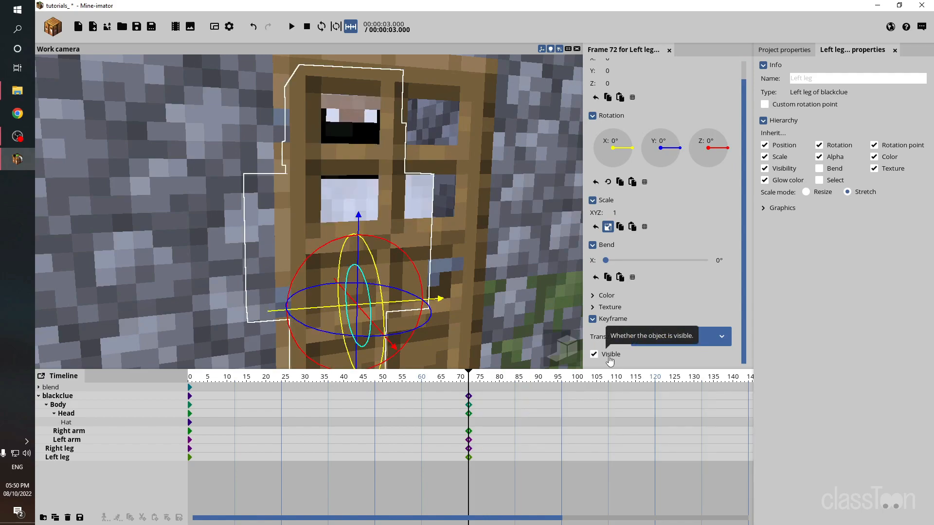
Step: Select the new keyframes at frame 72, then compare the Body keyframes at frames 0 and 72
{"action": "left_click_drag", "start_coordinate": [461, 395], "coordinate": [478, 465]}
{"action": "left_click", "coordinate": [476, 455]}
{"action": "left_click_drag", "start_coordinate": [457, 395], "coordinate": [492, 469]}
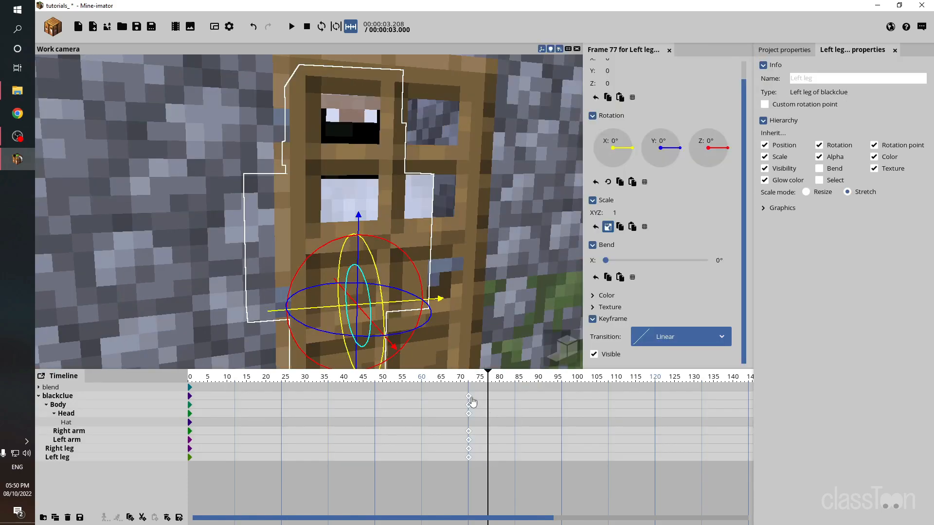
{"action": "left_click", "coordinate": [451, 406]}
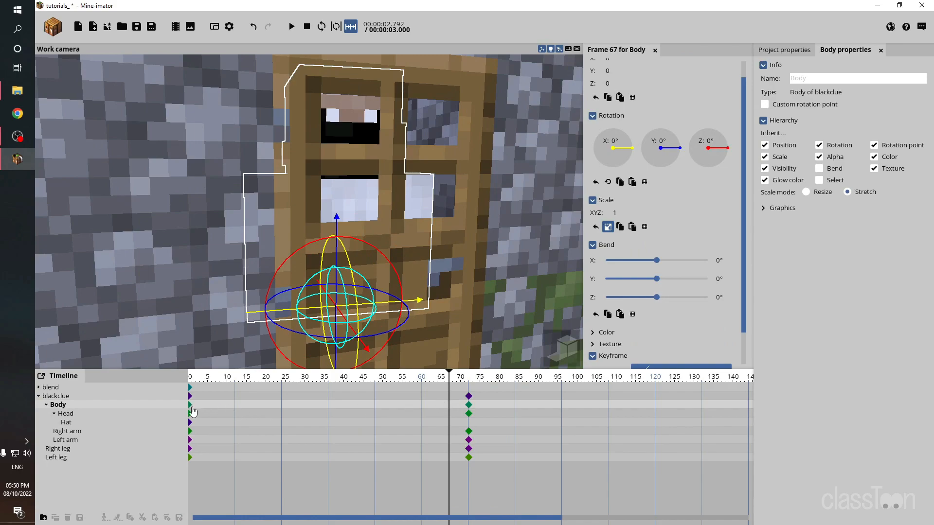
{"action": "left_click", "coordinate": [190, 409]}
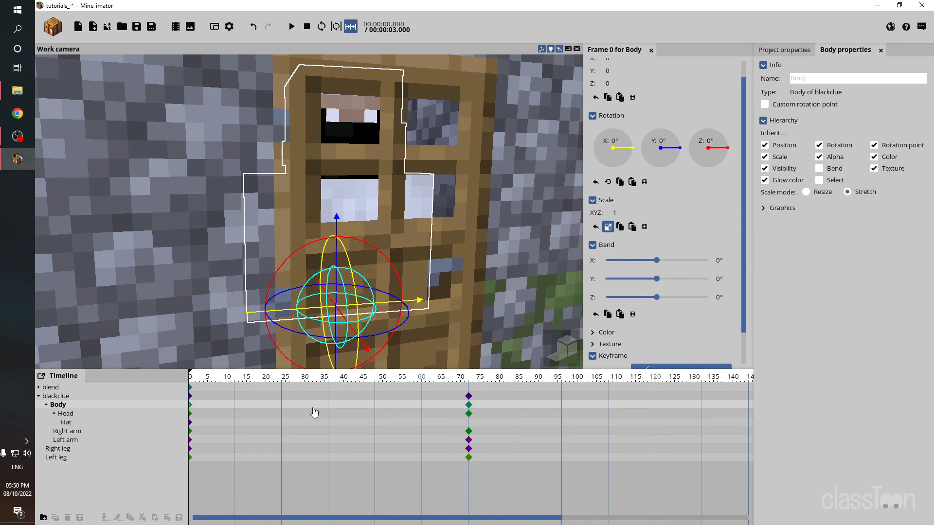
{"action": "left_click", "coordinate": [469, 403]}
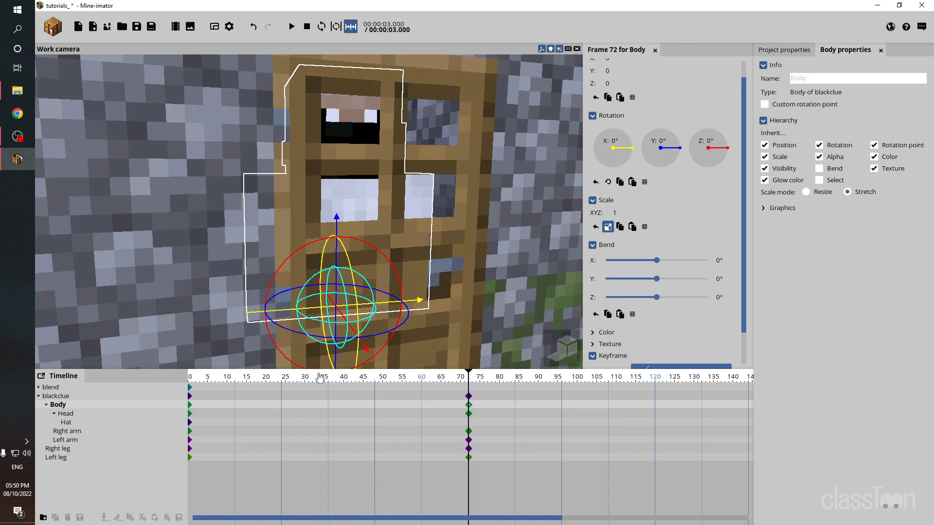
Step: Select blackclue's left arm behind the door and add a keyframe for it at frame 88
{"action": "left_click_drag", "start_coordinate": [485, 384], "coordinate": [531, 387]}
{"action": "right_click_drag", "start_coordinate": [486, 302], "coordinate": [506, 316]}
{"action": "key", "text": "w"}
{"action": "right_click_drag", "start_coordinate": [311, 219], "coordinate": [302, 196]}
{"action": "left_click", "coordinate": [294, 193]}
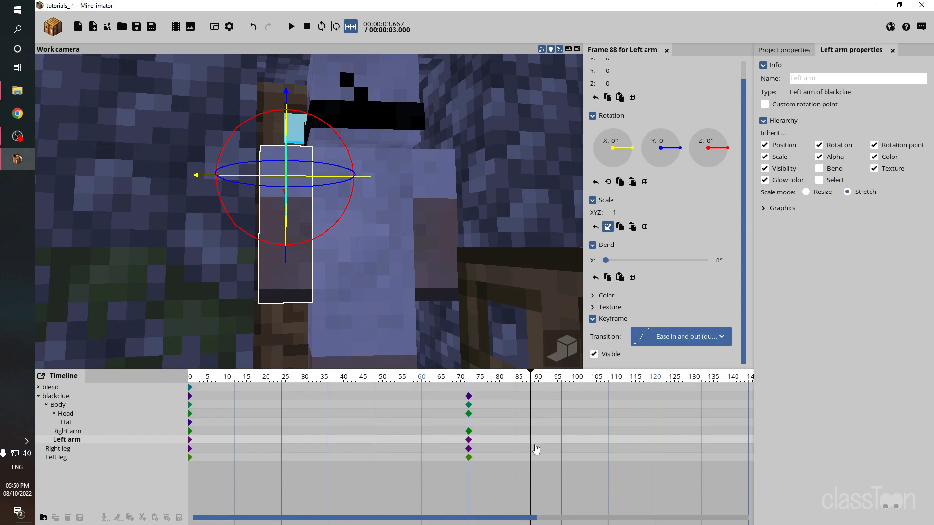
Step: At frame 99, raise blackclue's left arm by rotating it to about -108° on X
{"action": "left_click_drag", "start_coordinate": [455, 384], "coordinate": [573, 390]}
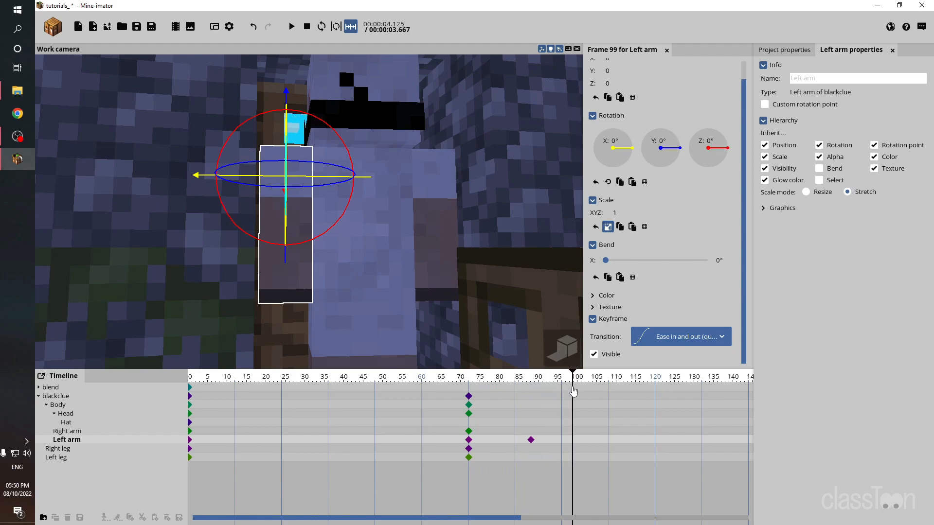
{"action": "left_click_drag", "start_coordinate": [293, 195], "coordinate": [304, 198]}
{"action": "left_click_drag", "start_coordinate": [299, 140], "coordinate": [303, 199]}
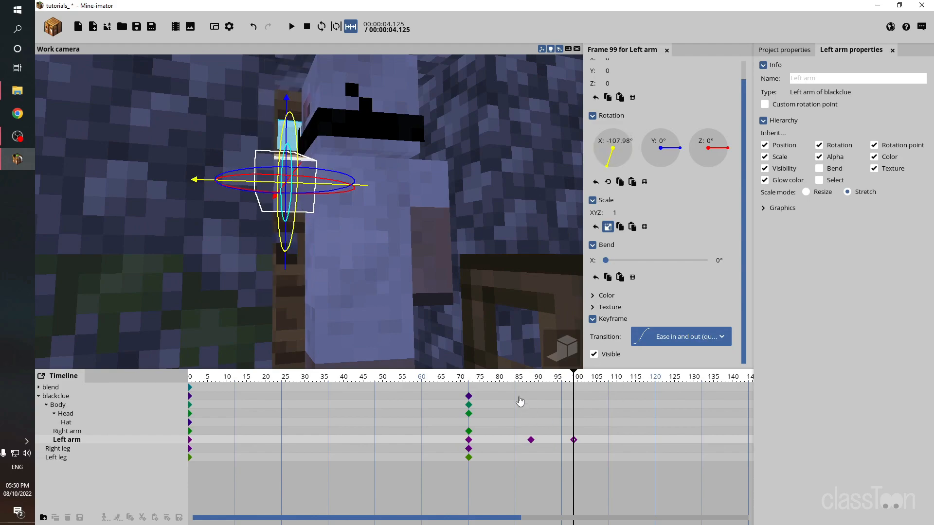
Step: Set the transition of the left arm's keyframe at frame 88 to Ease out (elastic) and play it back
{"action": "left_click_drag", "start_coordinate": [464, 381], "coordinate": [519, 383]}
{"action": "left_click", "coordinate": [532, 440]}
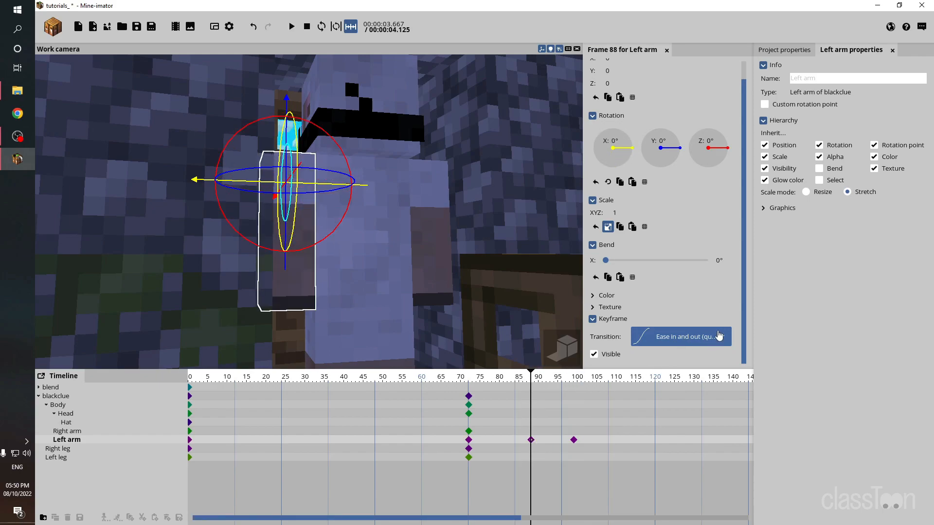
{"action": "left_click", "coordinate": [669, 343]}
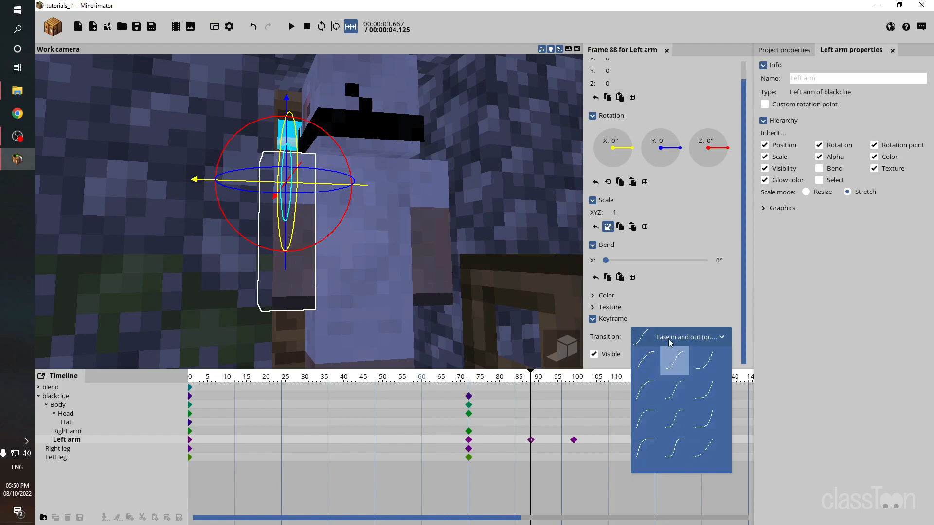
{"action": "left_click_drag", "start_coordinate": [725, 386], "coordinate": [725, 468]}
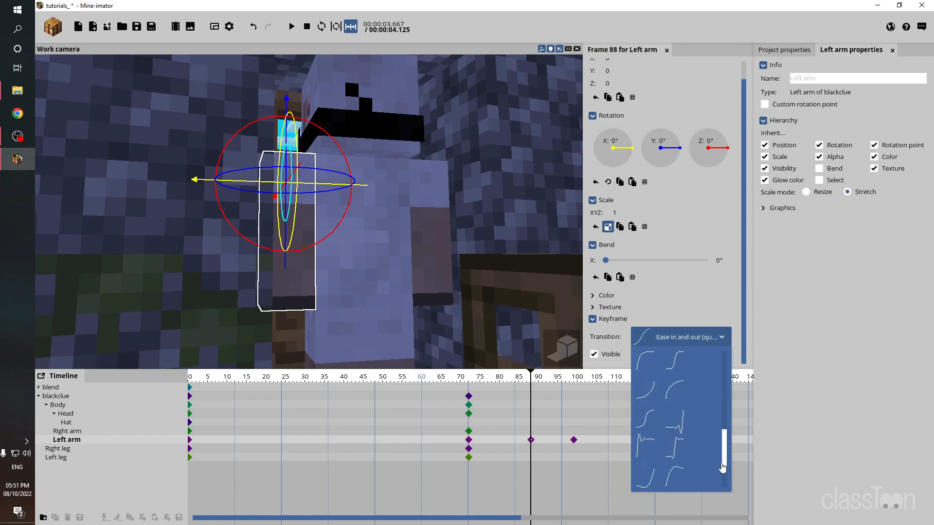
{"action": "left_click", "coordinate": [651, 389]}
{"action": "left_click", "coordinate": [511, 377]}
{"action": "key", "text": "space"}
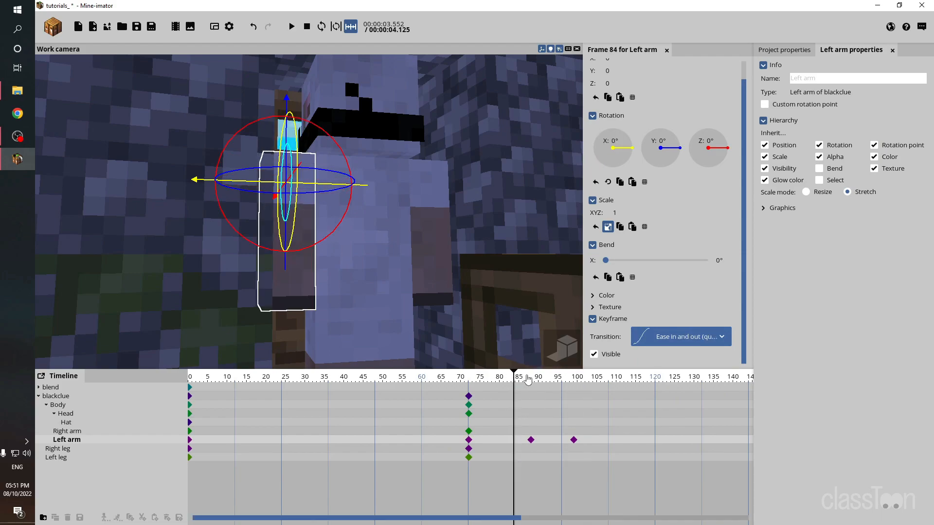
Step: Review the left arm's raising movement from outside the house, facing the closed door
{"action": "left_click", "coordinate": [541, 381]}
{"action": "mouse_move", "coordinate": [541, 381]}
{"action": "left_mouse_down"}
{"action": "mouse_move", "coordinate": [524, 381]}
{"action": "mouse_move", "coordinate": [547, 382]}
{"action": "mouse_move", "coordinate": [533, 383]}
{"action": "left_mouse_up"}
{"action": "left_click_drag", "start_coordinate": [379, 259], "coordinate": [550, 251]}
{"action": "right_click_drag", "start_coordinate": [379, 260], "coordinate": [388, 250]}
{"action": "left_click_drag", "start_coordinate": [453, 378], "coordinate": [434, 372]}
{"action": "key", "text": "space"}
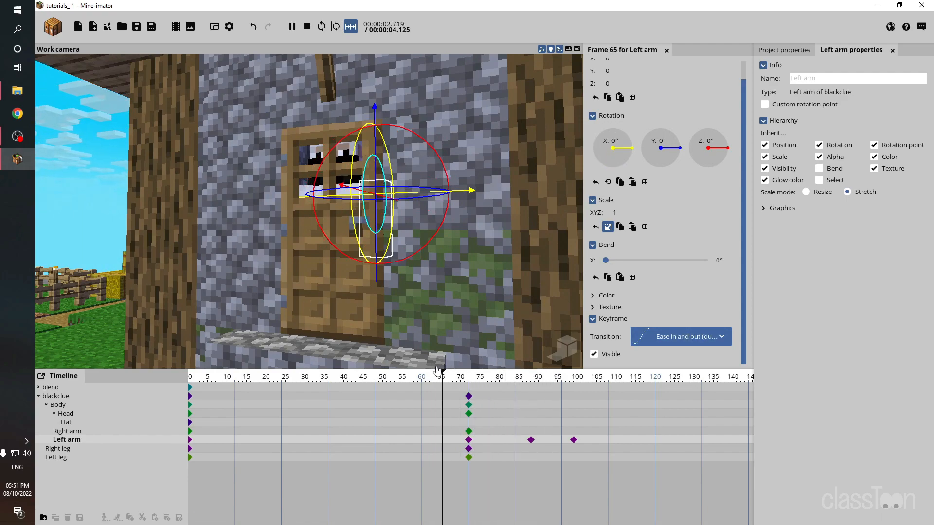
{"action": "key", "text": "space"}
Step: Move the left arm's keyframes at frames 88 and 99 earlier to frames 84 and 95, and play the result
{"action": "left_click_drag", "start_coordinate": [520, 425], "coordinate": [584, 453]}
{"action": "left_click_drag", "start_coordinate": [531, 440], "coordinate": [513, 441]}
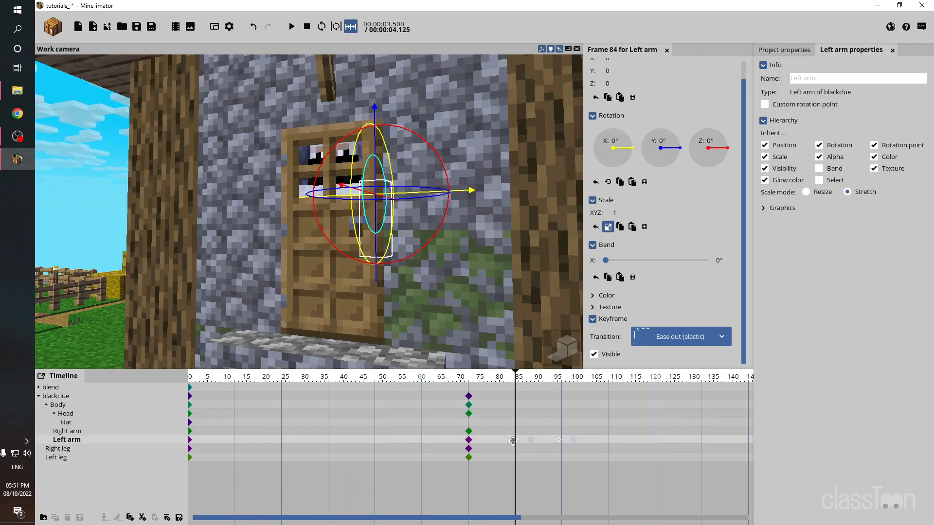
{"action": "left_click", "coordinate": [448, 368]}
{"action": "left_click", "coordinate": [448, 374]}
{"action": "key", "text": "space"}
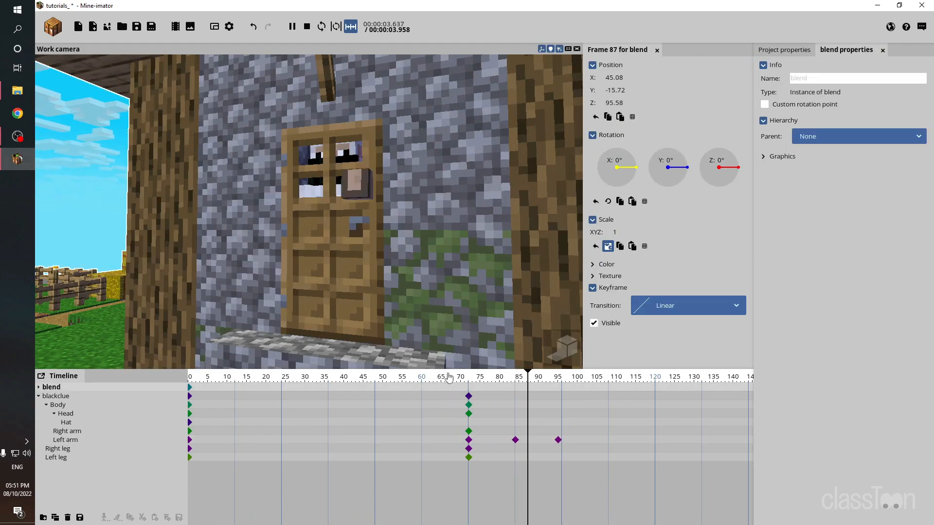
Step: Add a keyframe for the closed door at frame 84 and swing it open to about -54° on Y at frame 98
{"action": "left_click_drag", "start_coordinate": [448, 377], "coordinate": [516, 379]}
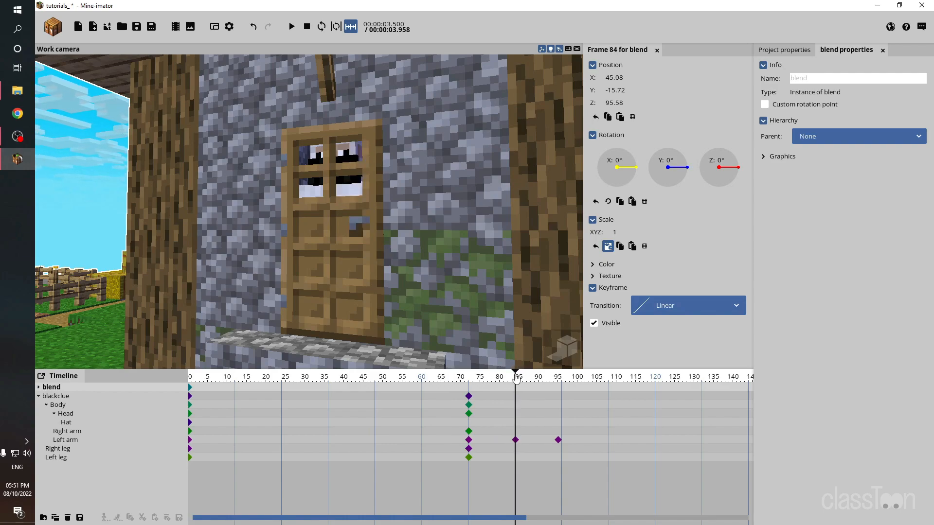
{"action": "left_click", "coordinate": [366, 278]}
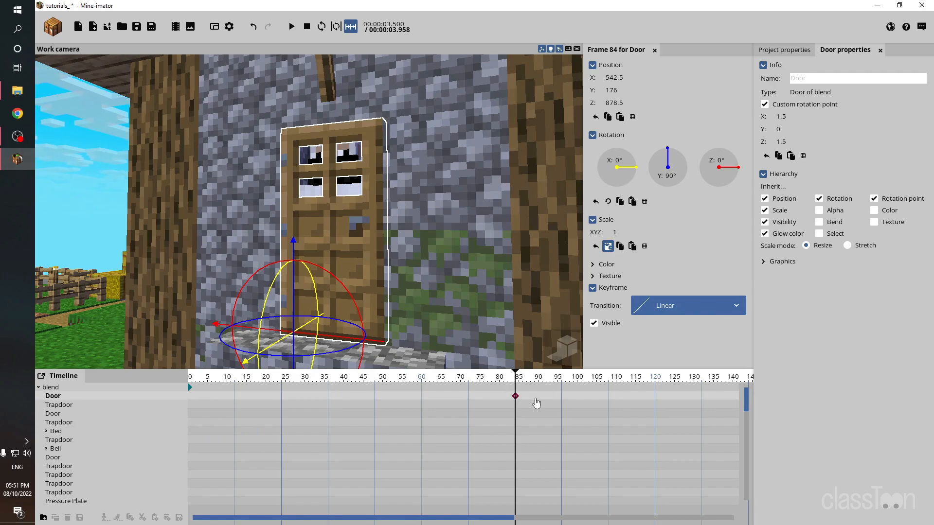
{"action": "left_click", "coordinate": [562, 402]}
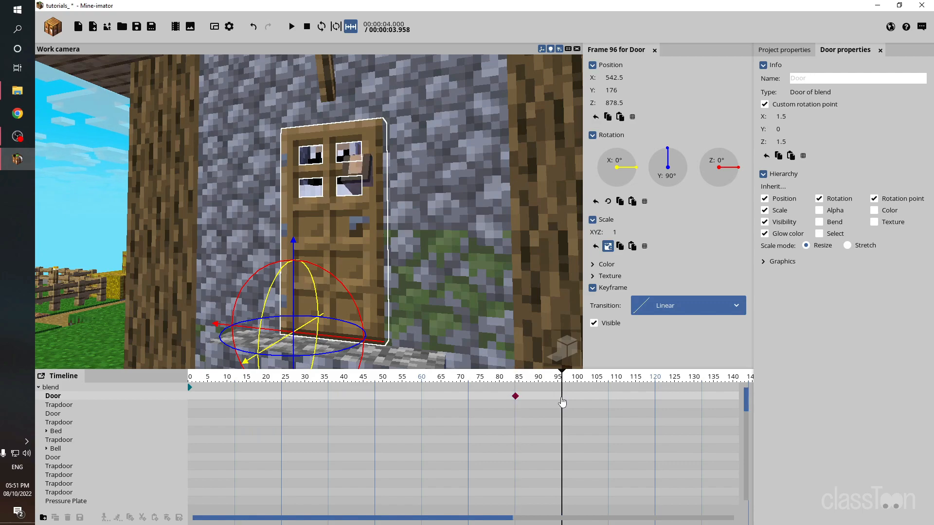
{"action": "left_click", "coordinate": [552, 402]}
{"action": "left_click", "coordinate": [570, 401]}
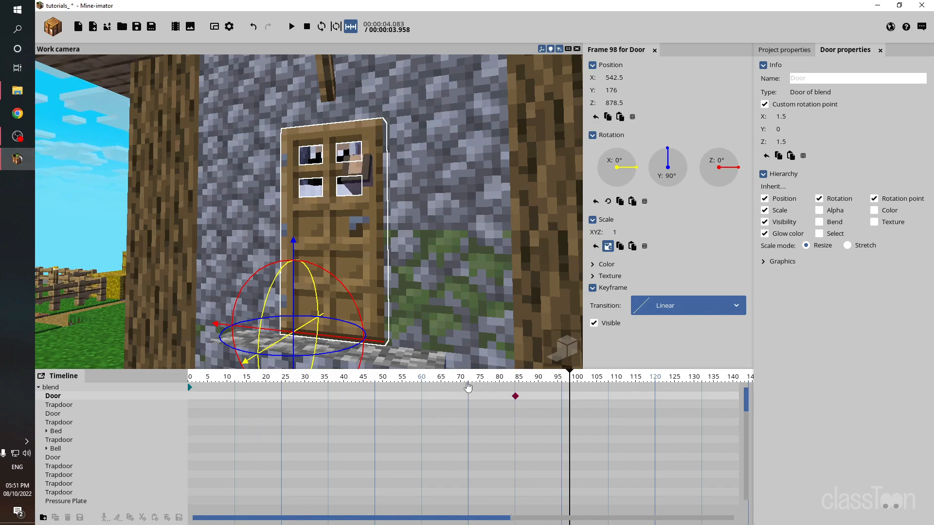
{"action": "left_click_drag", "start_coordinate": [342, 357], "coordinate": [246, 356]}
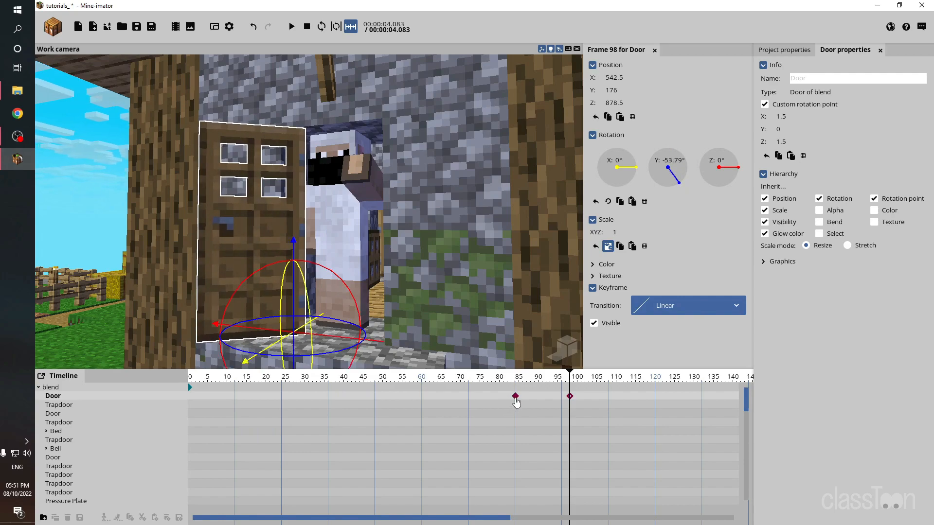
{"action": "left_click", "coordinate": [502, 386]}
{"action": "key", "text": "space"}
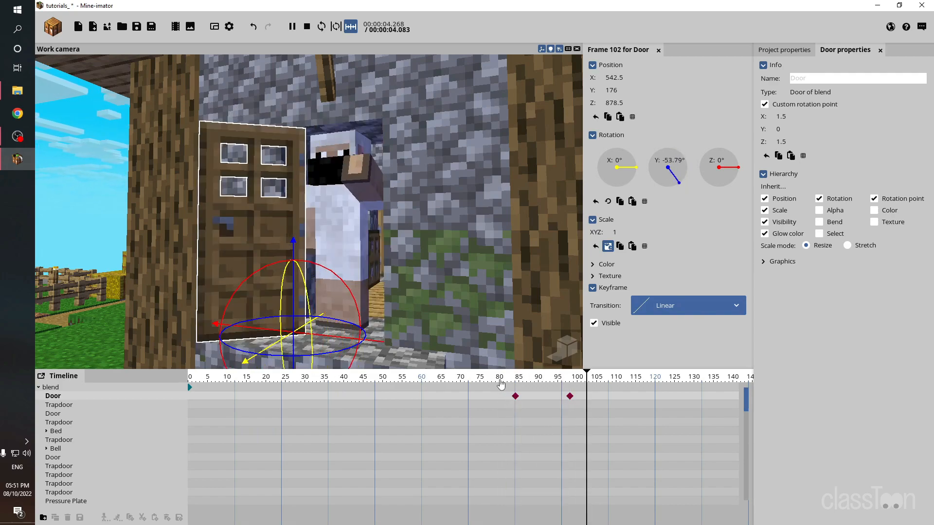
{"action": "key", "text": "space"}
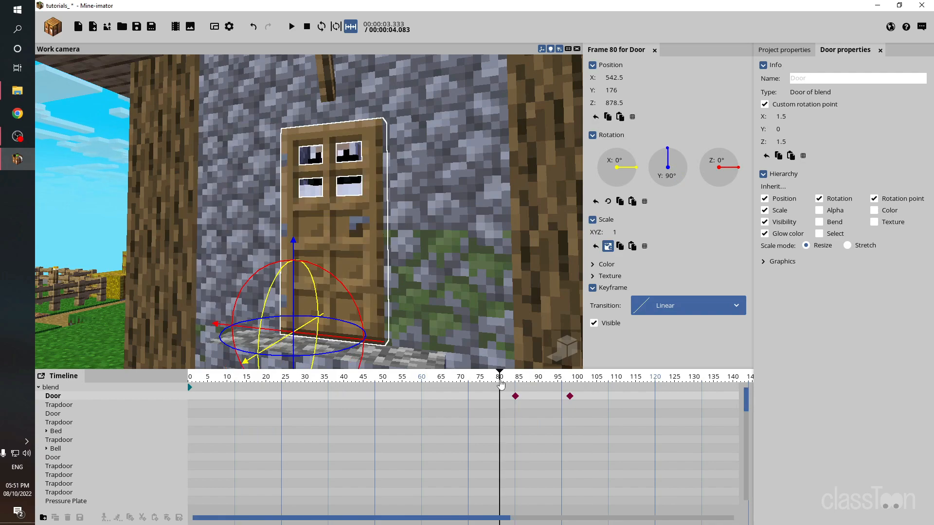
{"action": "key", "text": "space"}
Step: Try the Ease in (bounce) transition on the door's keyframe at frame 84 and play it back
{"action": "left_click", "coordinate": [515, 398]}
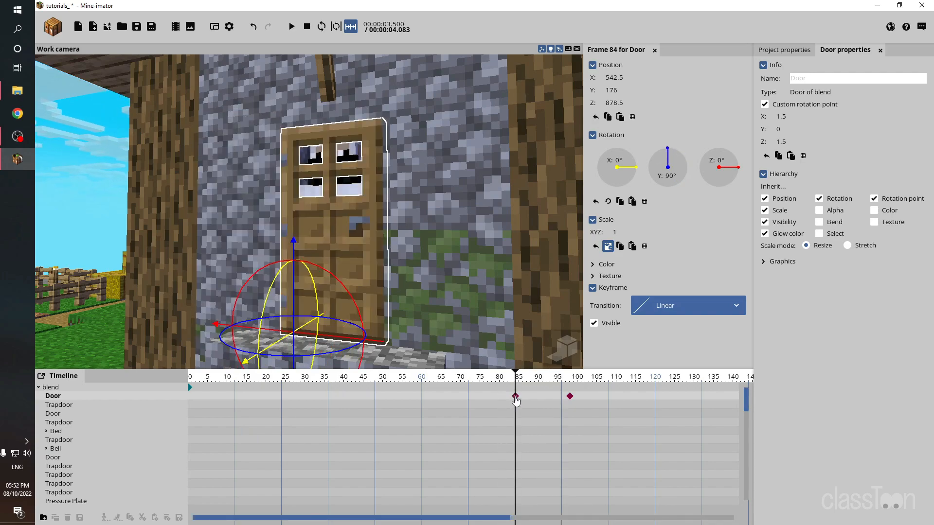
{"action": "left_click", "coordinate": [685, 315]}
{"action": "scroll", "coordinate": [711, 403], "scroll_direction": "down", "scroll_amount": 3}
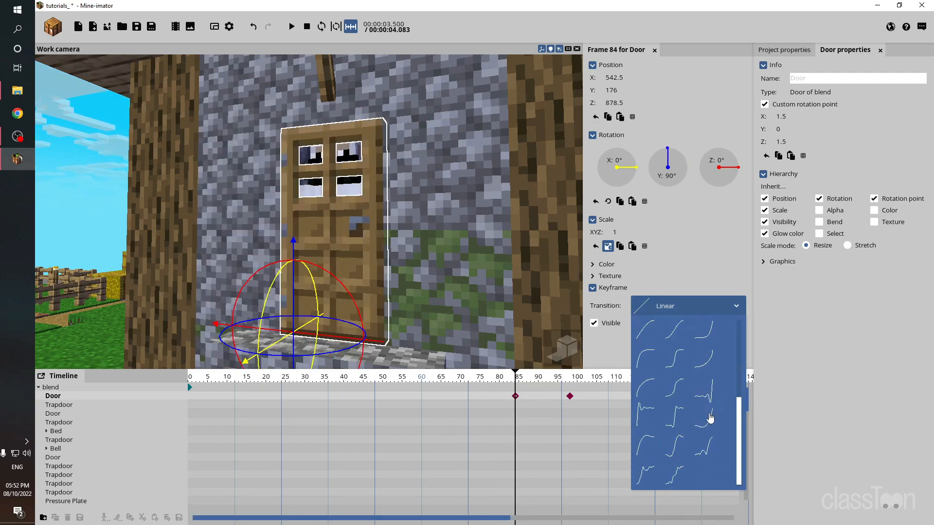
{"action": "left_click", "coordinate": [703, 450]}
{"action": "key", "text": "space"}
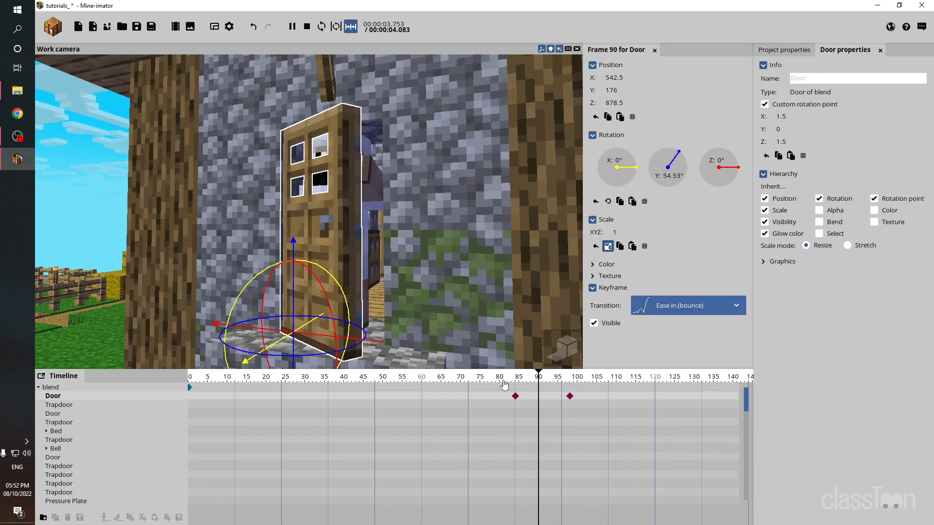
Step: Switch the door's keyframe at frame 84 to the ease-out bounce transition and check the opening movement
{"action": "left_click", "coordinate": [515, 397]}
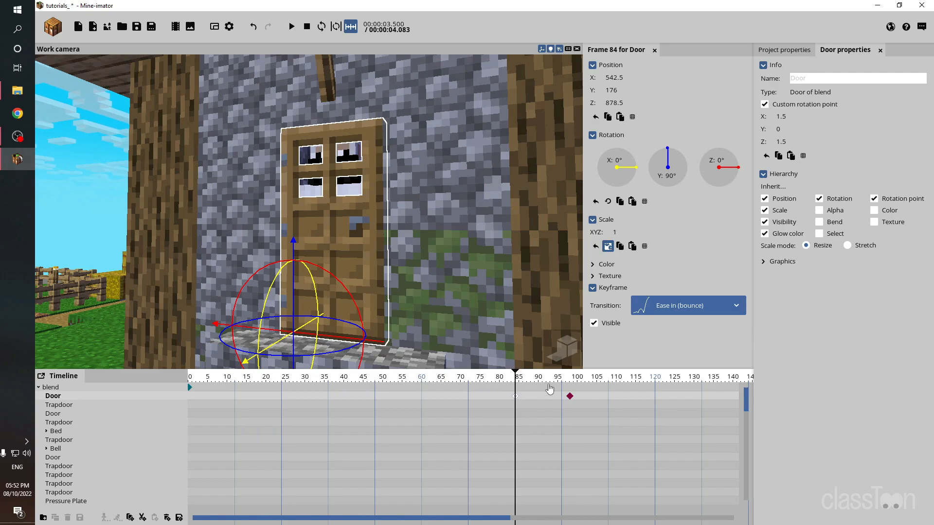
{"action": "left_click", "coordinate": [684, 307]}
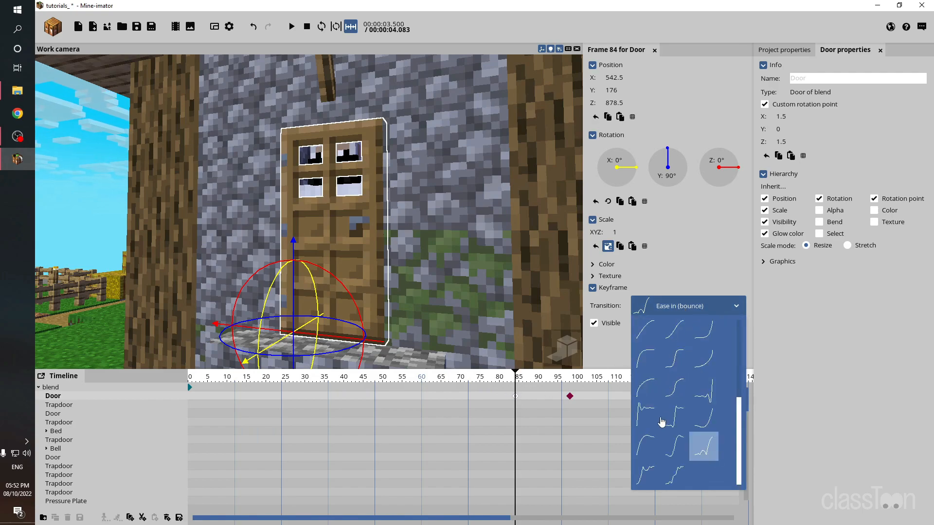
{"action": "left_click", "coordinate": [644, 473]}
{"action": "left_click", "coordinate": [496, 378]}
{"action": "key", "text": "space"}
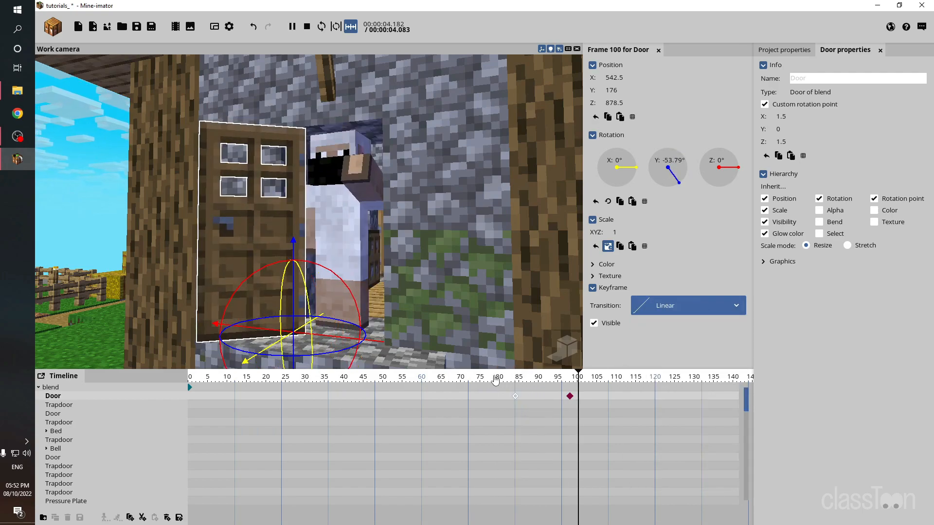
{"action": "left_click_drag", "start_coordinate": [496, 380], "coordinate": [566, 378]}
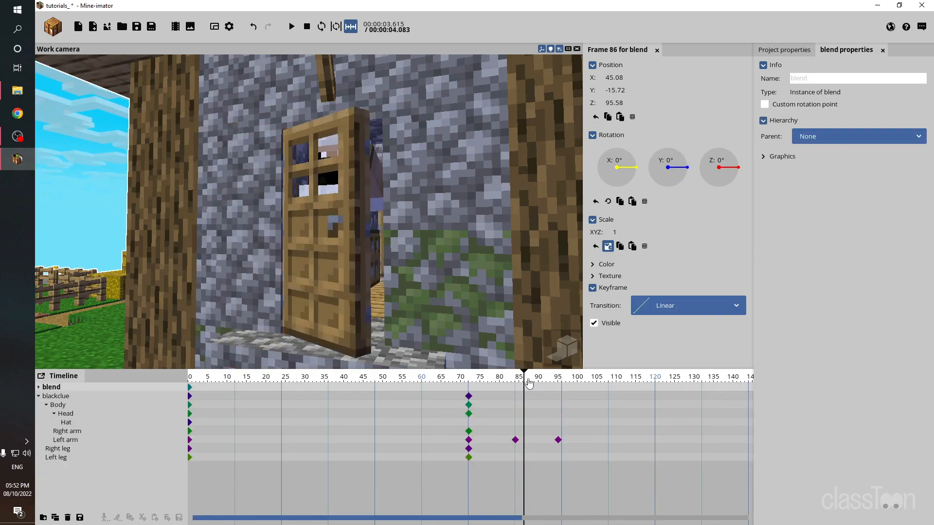
Step: Add a keyframe for blackclue's left arm at frame 112 that holds the raised pose
{"action": "left_click_drag", "start_coordinate": [530, 383], "coordinate": [623, 402]}
{"action": "left_click", "coordinate": [624, 440]}
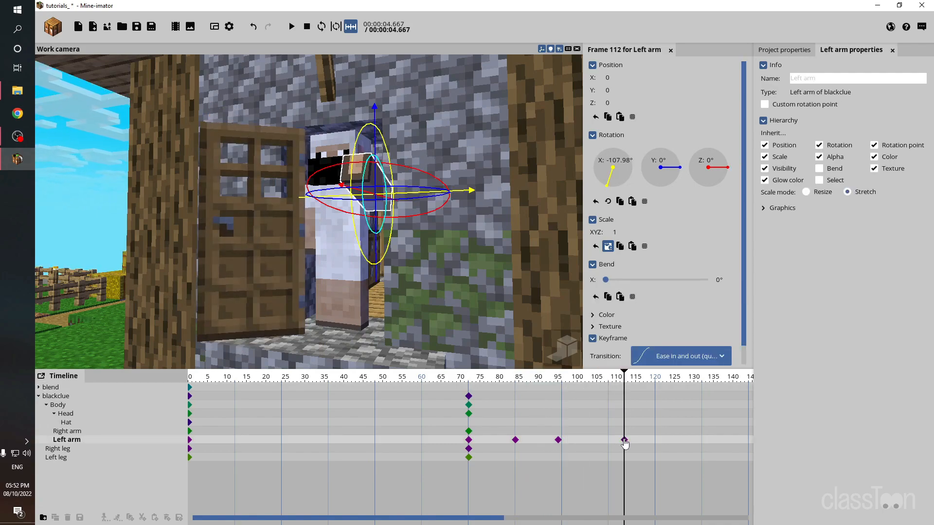
{"action": "left_click_drag", "start_coordinate": [543, 390], "coordinate": [581, 433]}
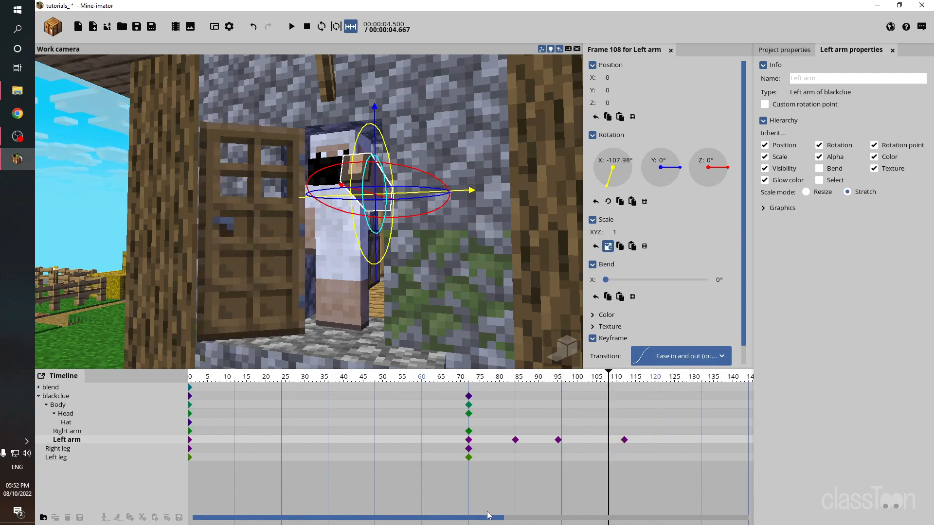
Step: At frame 122, lower blackclue's left arm to 0° on X and play the movement
{"action": "left_click_drag", "start_coordinate": [487, 520], "coordinate": [577, 520]}
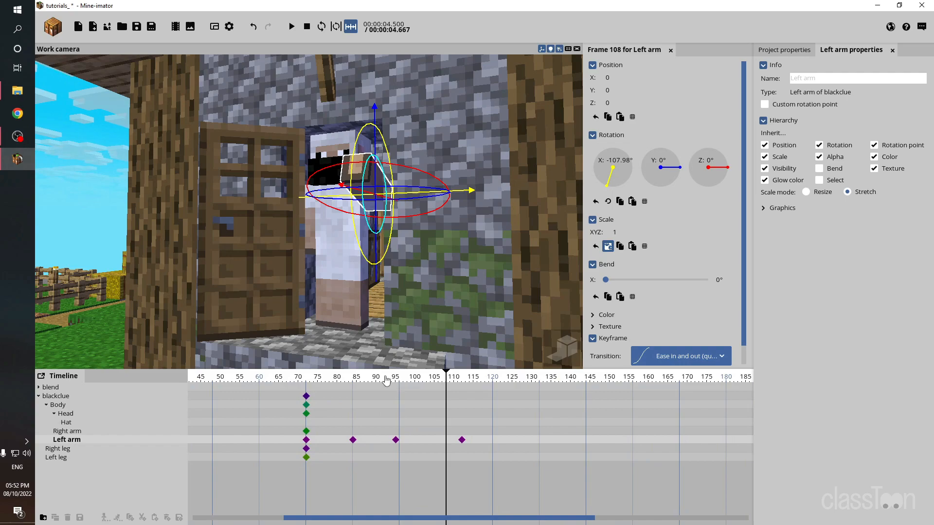
{"action": "left_click", "coordinate": [385, 380]}
{"action": "left_click", "coordinate": [501, 444]}
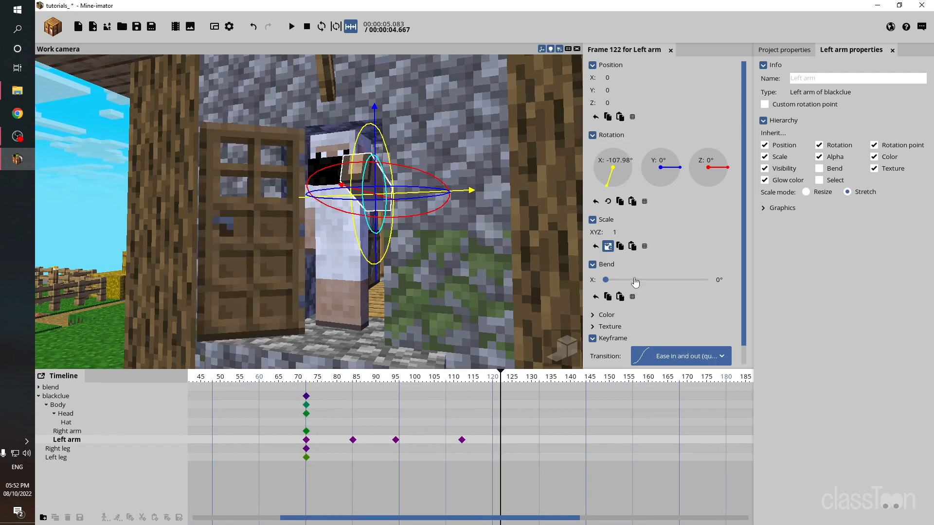
{"action": "left_click_drag", "start_coordinate": [616, 167], "coordinate": [622, 168]}
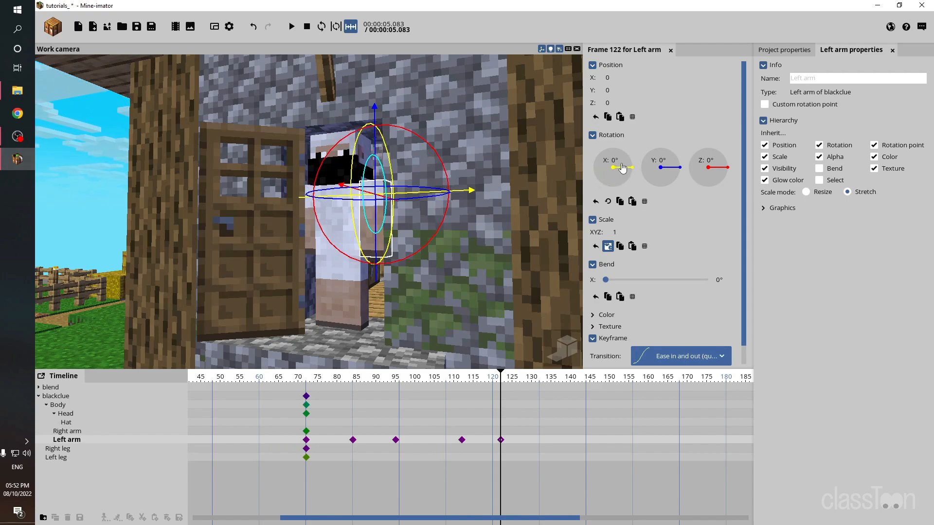
{"action": "left_click", "coordinate": [375, 383]}
{"action": "key", "text": "space"}
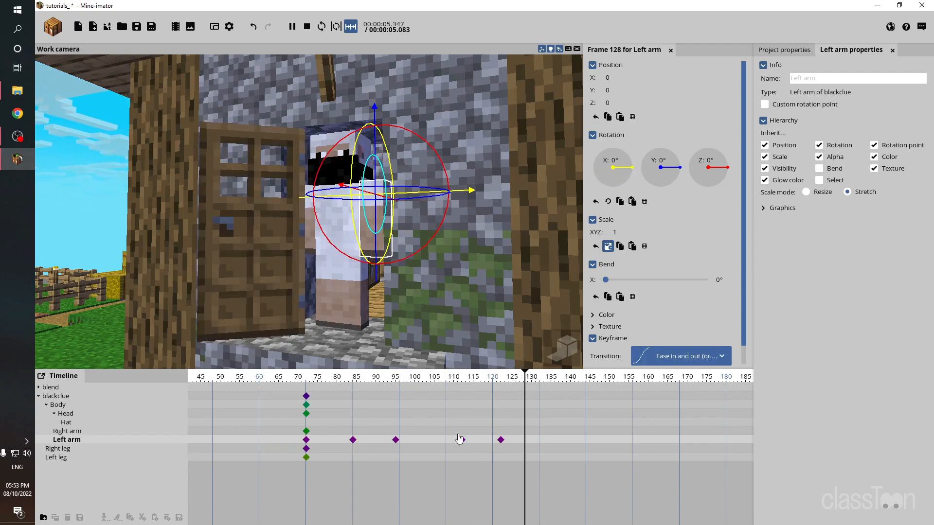
{"action": "key", "text": "space"}
{"action": "left_click", "coordinate": [462, 441]}
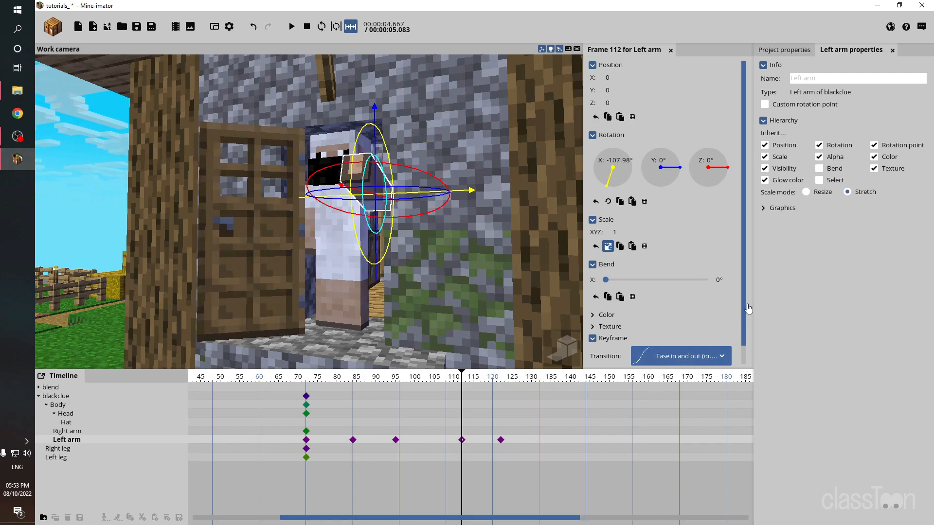
{"action": "scroll", "coordinate": [748, 309], "scroll_direction": "down", "scroll_amount": 1}
{"action": "left_click", "coordinate": [700, 338]}
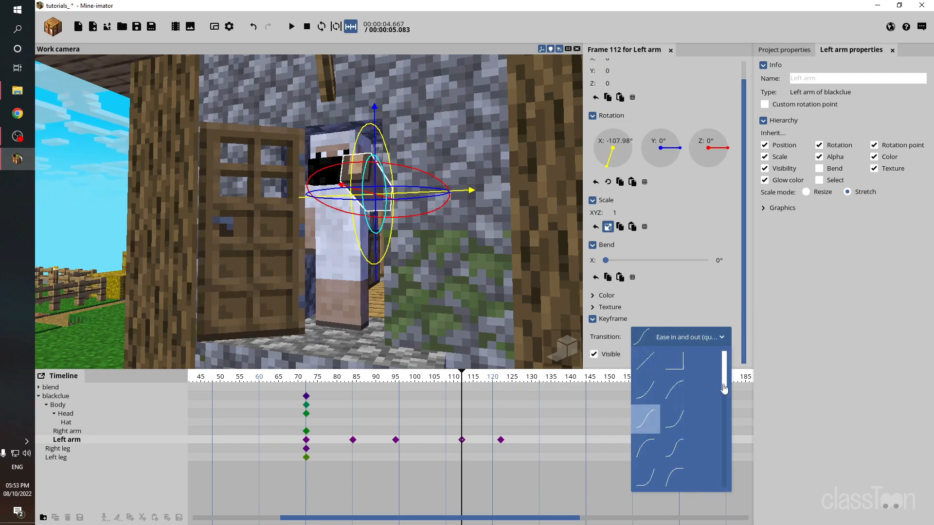
{"action": "scroll", "coordinate": [724, 388], "scroll_direction": "down", "scroll_amount": 1}
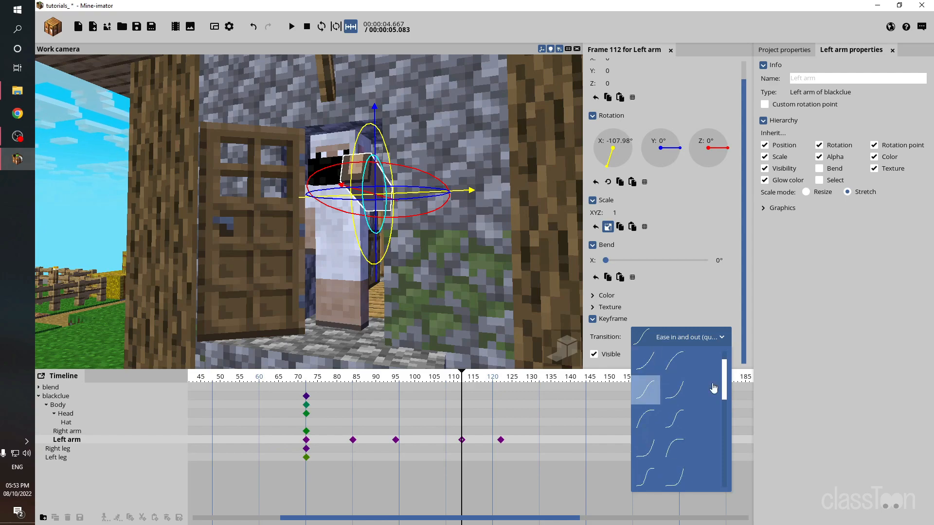
Step: Move the left arm's lowering keyframe from frame 122 to frame 119 and play the movement
{"action": "left_click", "coordinate": [501, 441]}
{"action": "left_click_drag", "start_coordinate": [501, 442], "coordinate": [490, 441]}
{"action": "left_click", "coordinate": [454, 379]}
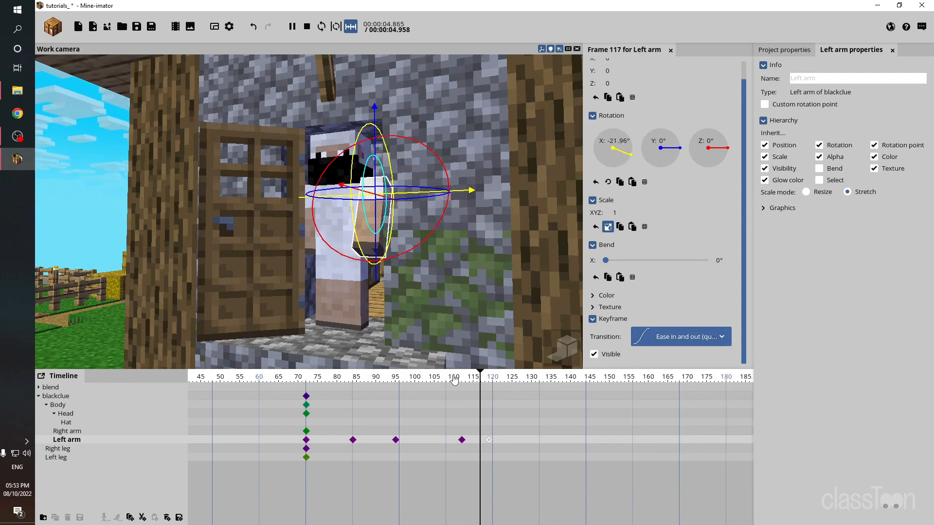
Step: Set the transition of the left arm's keyframe at frame 112 to Ease out (cubic) and play it back
{"action": "left_click", "coordinate": [462, 441]}
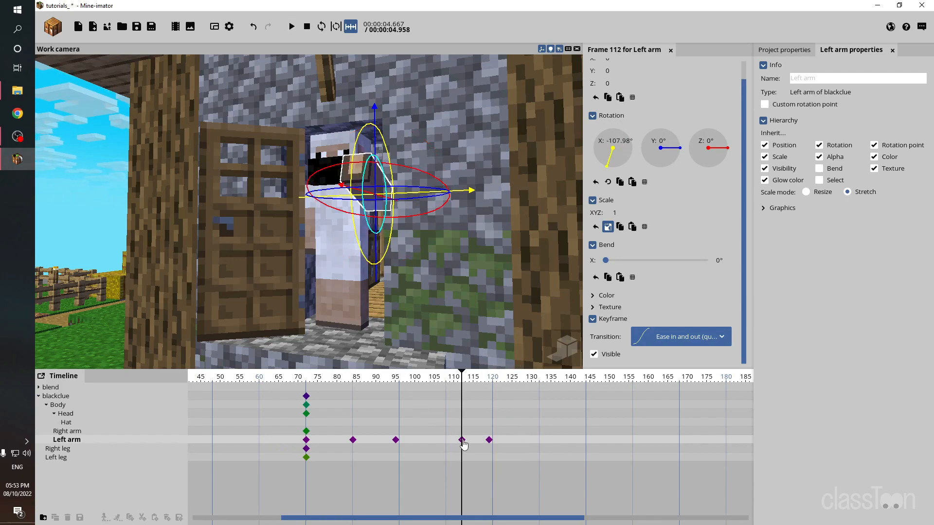
{"action": "left_click", "coordinate": [648, 342]}
{"action": "left_click", "coordinate": [670, 443]}
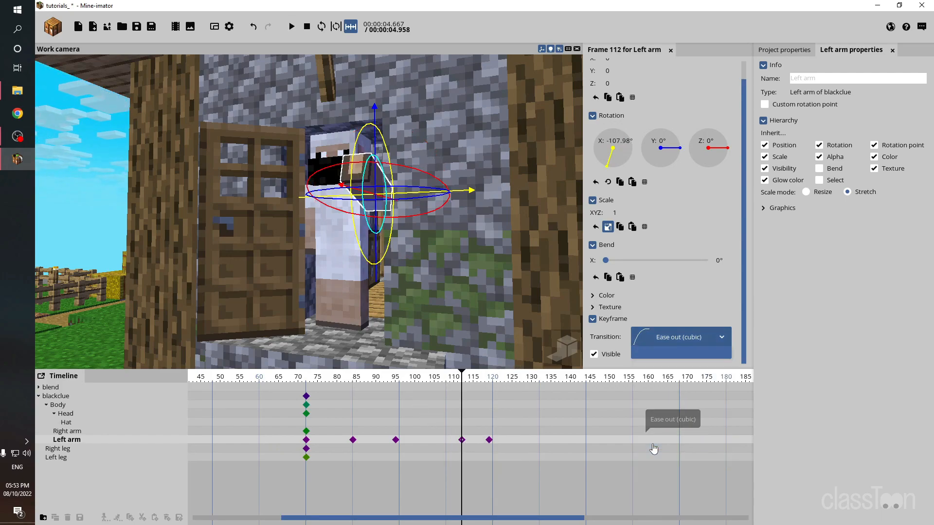
{"action": "left_click", "coordinate": [449, 380]}
{"action": "key", "text": "space"}
{"action": "key", "text": "space"}
Step: Play the whole door-opening animation from just before frame 72 with nothing selected
{"action": "left_click", "coordinate": [287, 378]}
{"action": "key", "text": "space"}
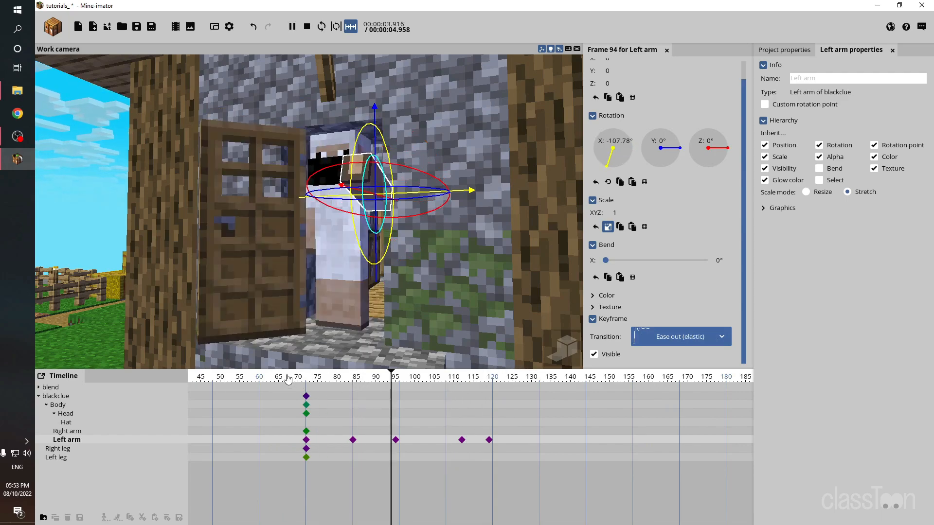
{"action": "key", "text": "space"}
{"action": "left_click", "coordinate": [121, 179]}
{"action": "key", "text": "space"}
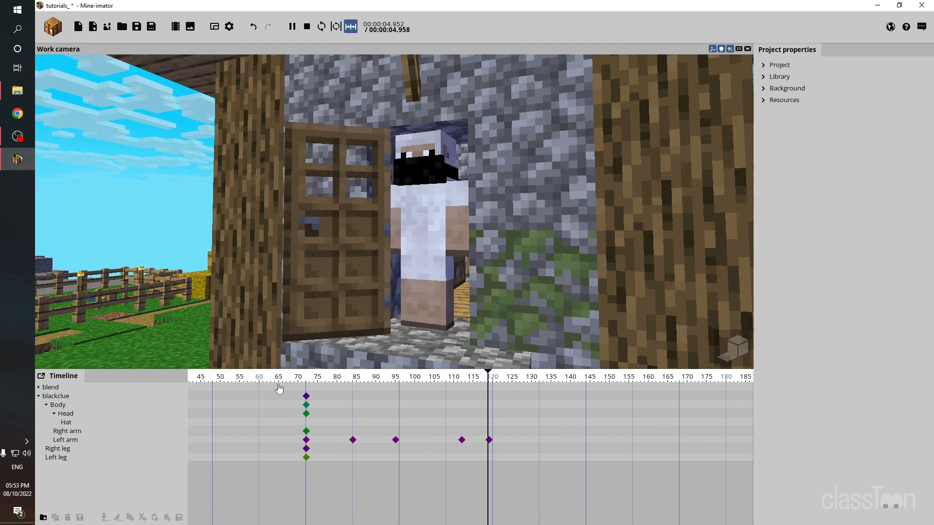
Step: Stop the playback and add a keyframe for blackclue's head at frame 99
{"action": "key", "text": "space"}
{"action": "left_click_drag", "start_coordinate": [366, 377], "coordinate": [411, 372]}
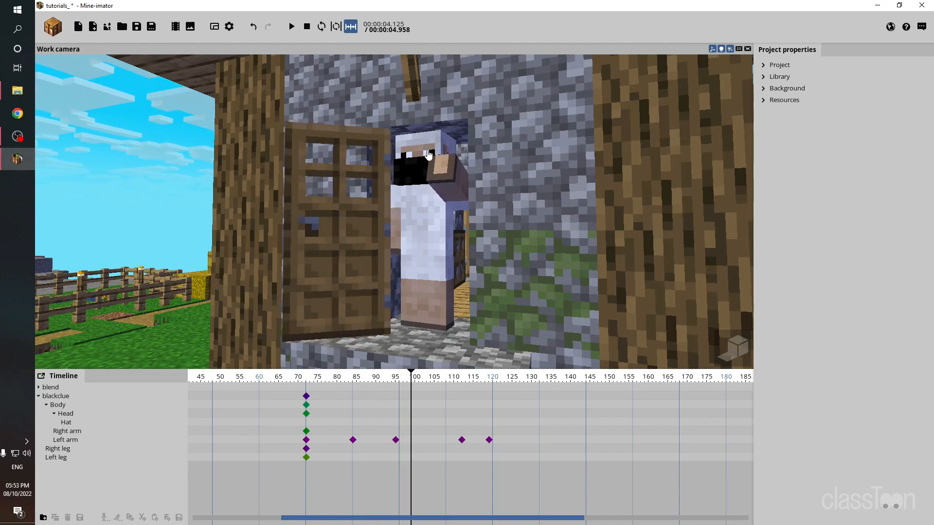
{"action": "left_click", "coordinate": [427, 150]}
{"action": "left_click", "coordinate": [343, 147]}
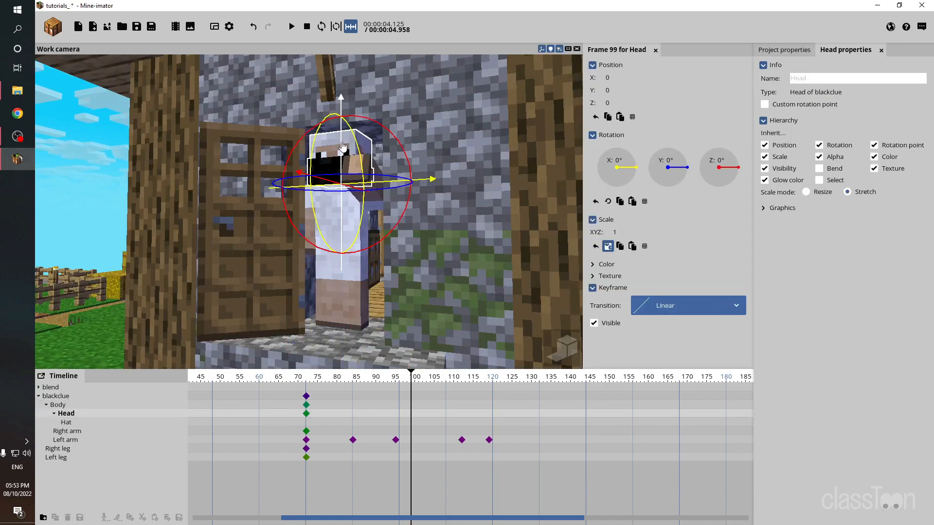
{"action": "left_click", "coordinate": [413, 415]}
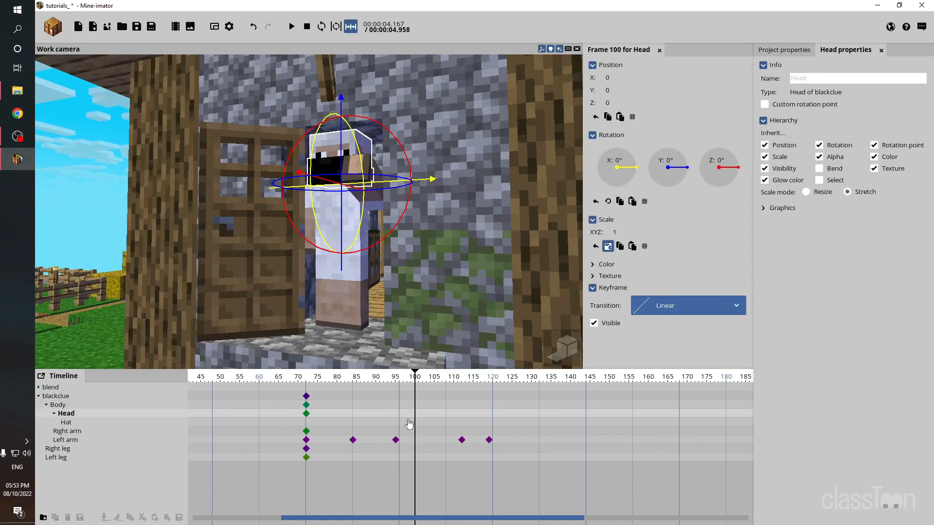
{"action": "left_click", "coordinate": [412, 417]}
Step: At frame 104, turn the head to 28.55° on the Y axis
{"action": "left_click_drag", "start_coordinate": [377, 380], "coordinate": [431, 379]}
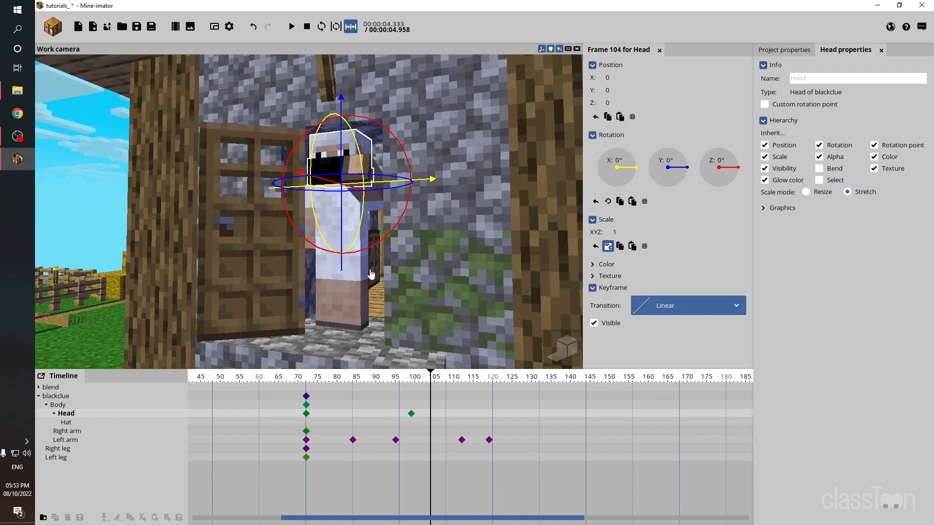
{"action": "mouse_move", "coordinate": [356, 193]}
{"action": "right_mouse_down"}
{"action": "mouse_move", "coordinate": [359, 184]}
{"action": "mouse_move", "coordinate": [356, 199]}
{"action": "right_mouse_up"}
{"action": "key", "text": "w"}
{"action": "key", "text": "e"}
{"action": "left_click_drag", "start_coordinate": [339, 267], "coordinate": [356, 272]}
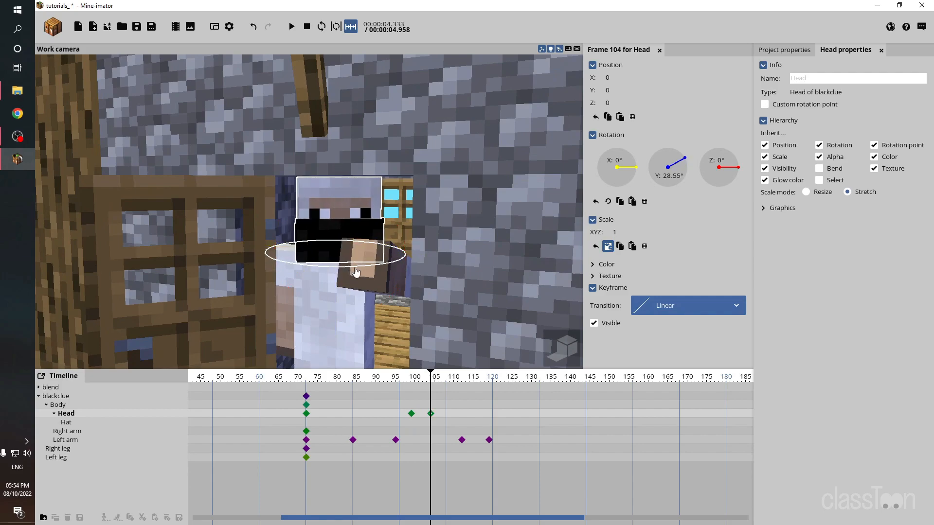
Step: Move the head's turning keyframe from frame 104 to frame 102 and play back the head turn
{"action": "left_click", "coordinate": [307, 381]}
{"action": "key", "text": "space"}
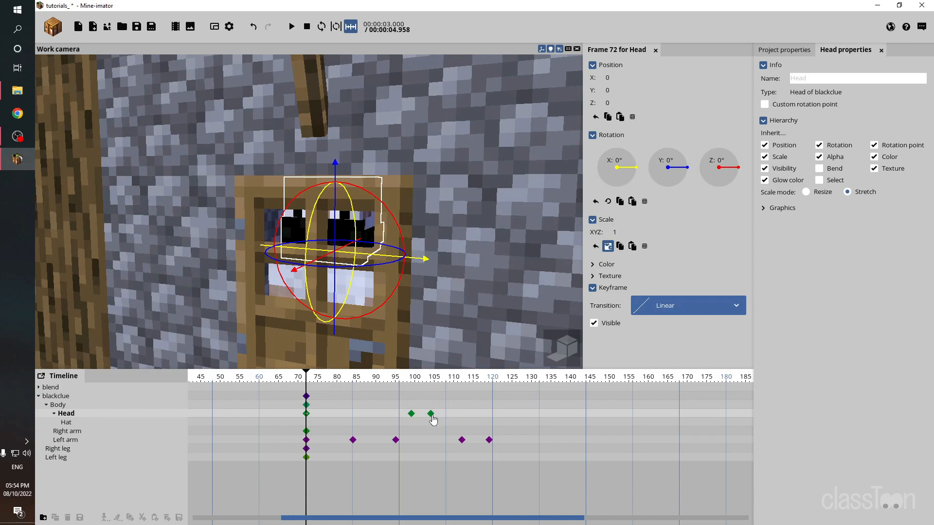
{"action": "left_click", "coordinate": [431, 415]}
{"action": "left_click_drag", "start_coordinate": [430, 414], "coordinate": [423, 413]}
{"action": "left_click", "coordinate": [397, 379]}
{"action": "key", "text": "space"}
{"action": "key", "text": "space"}
{"action": "left_click", "coordinate": [397, 379]}
{"action": "key", "text": "space"}
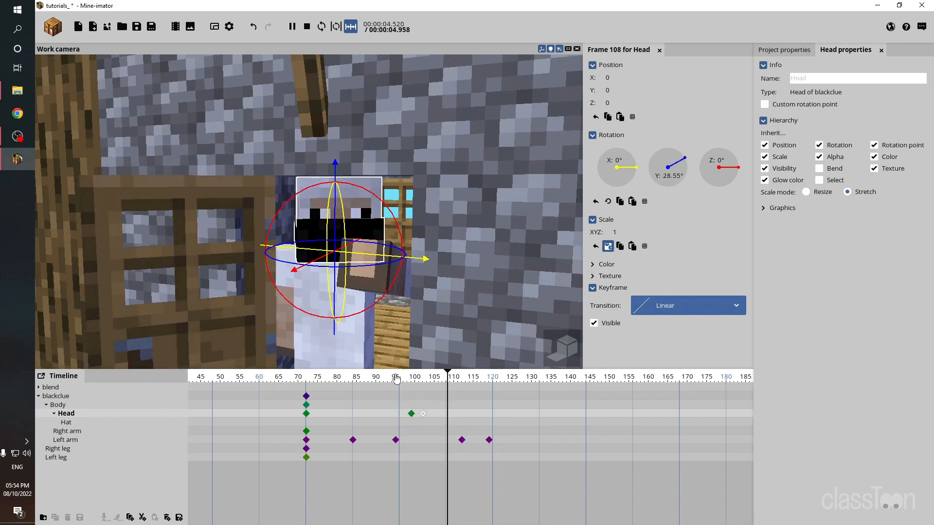
Step: Add a head keyframe at frame 123 that holds the turned pose
{"action": "left_click", "coordinate": [483, 383]}
{"action": "left_click_drag", "start_coordinate": [482, 382], "coordinate": [502, 401]}
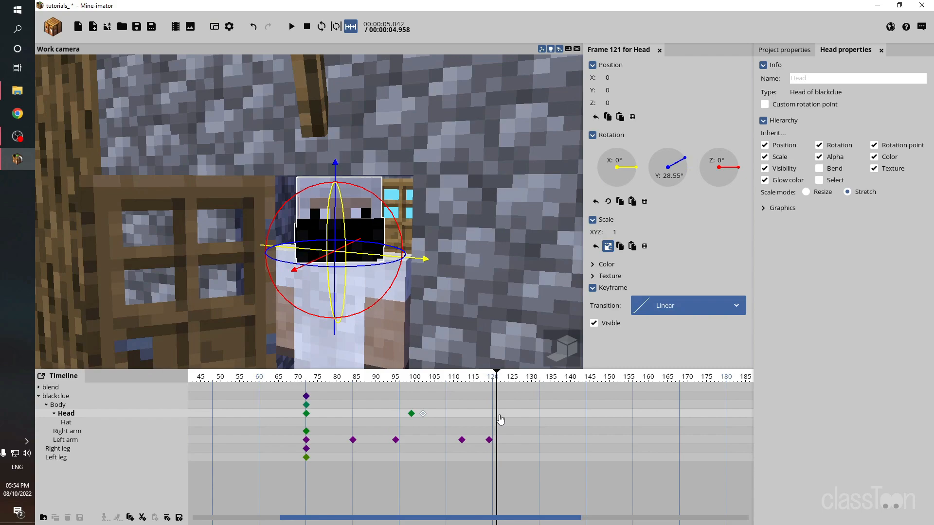
{"action": "left_click", "coordinate": [501, 420]}
{"action": "left_click", "coordinate": [504, 419]}
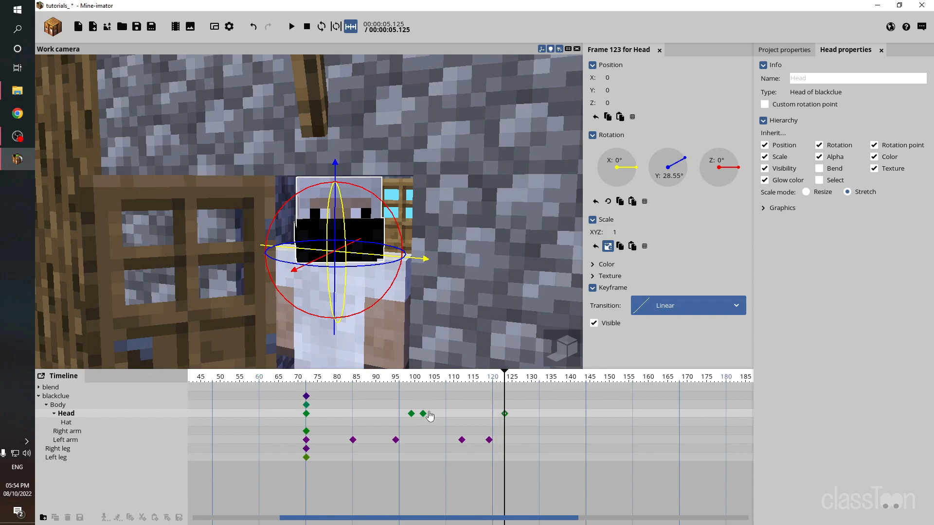
Step: At frame 127, reset the head's Y rotation to 0° and play the head movement
{"action": "left_click", "coordinate": [523, 420]}
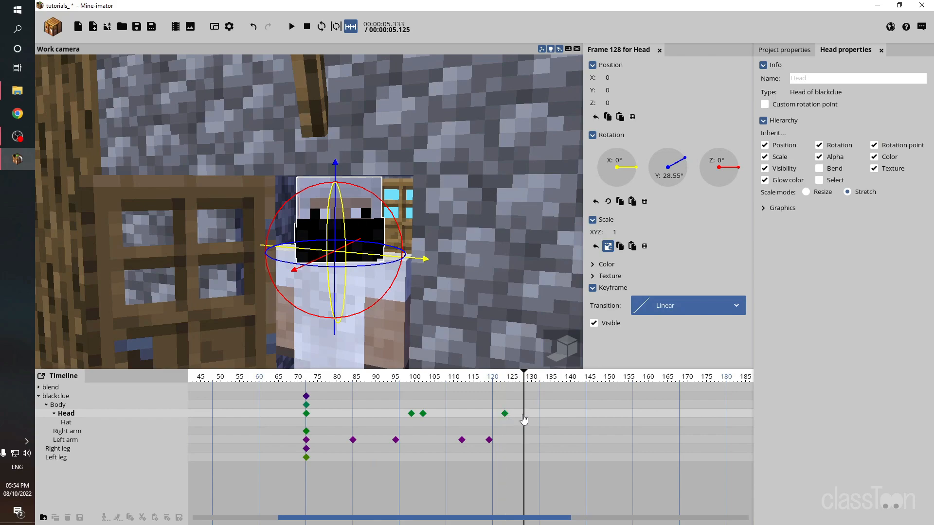
{"action": "left_click", "coordinate": [521, 382]}
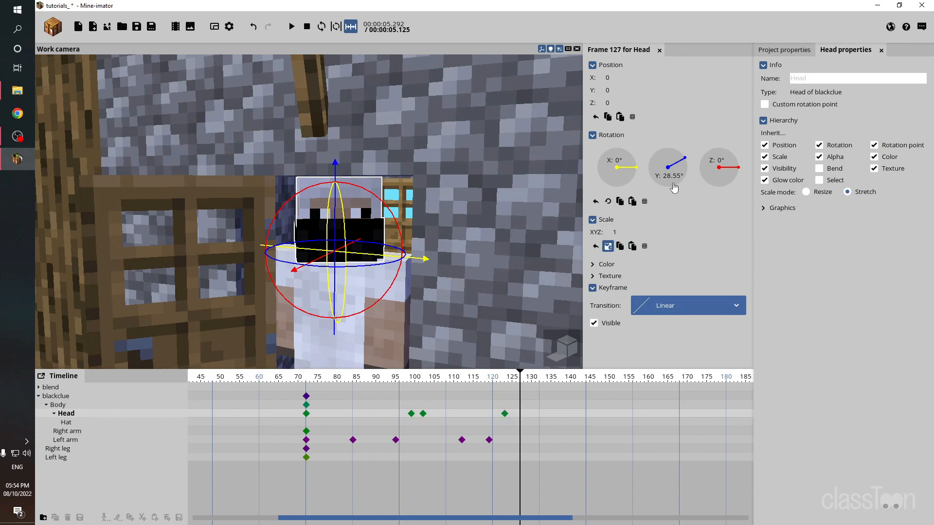
{"action": "right_click", "coordinate": [677, 173]}
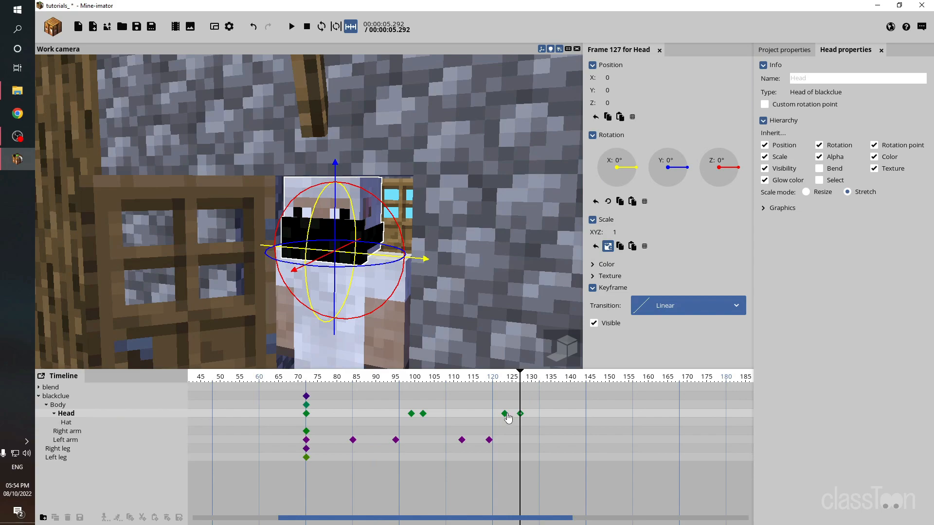
{"action": "key", "text": "space"}
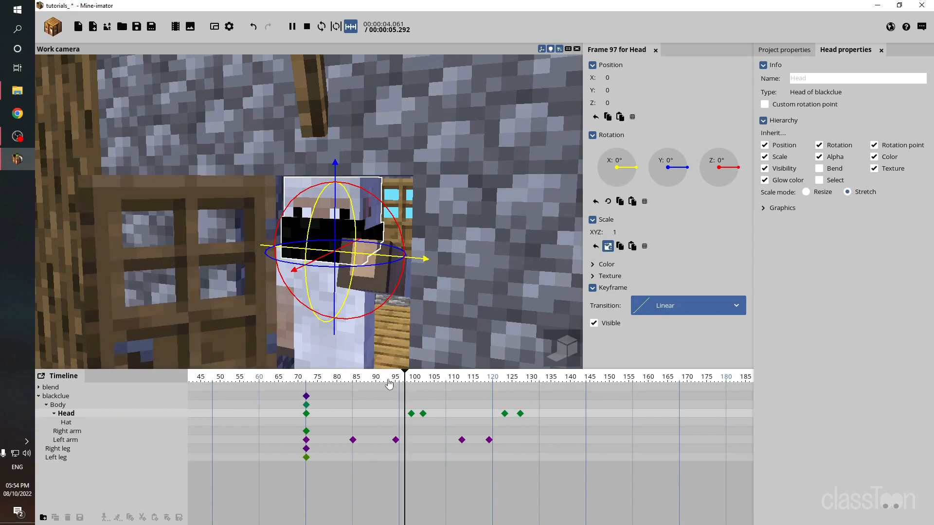
{"action": "key", "text": "space"}
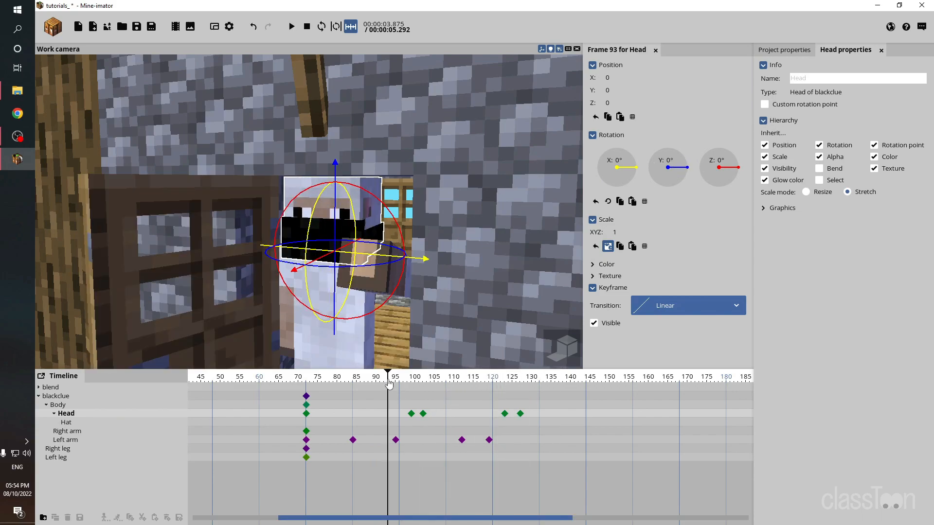
Step: Select blackclue's body and add a keyframe for it at frame 99
{"action": "left_click_drag", "start_coordinate": [316, 382], "coordinate": [411, 381]}
{"action": "left_click_drag", "start_coordinate": [418, 312], "coordinate": [450, 283]}
{"action": "right_click_drag", "start_coordinate": [450, 282], "coordinate": [453, 281]}
{"action": "key", "text": "w"}
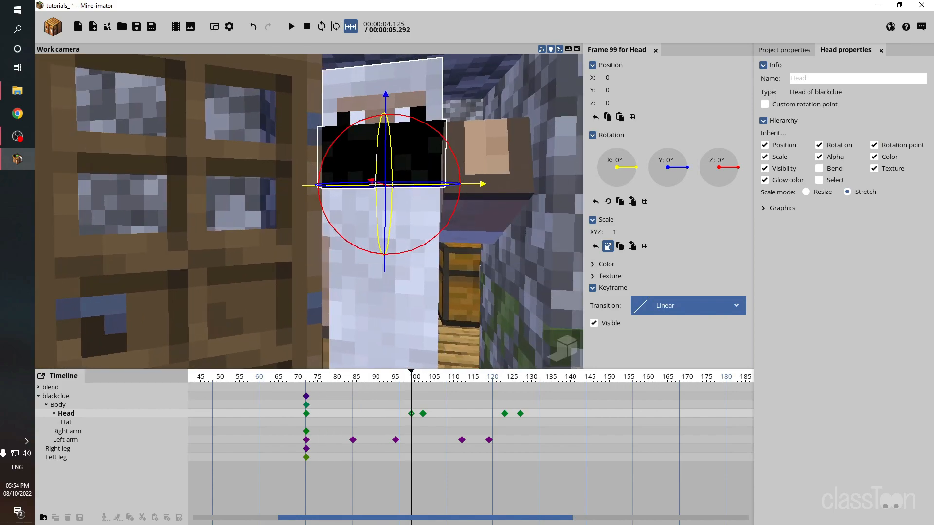
{"action": "mouse_move", "coordinate": [411, 386]}
{"action": "left_mouse_down"}
{"action": "mouse_move", "coordinate": [421, 380]}
{"action": "mouse_move", "coordinate": [411, 379]}
{"action": "left_mouse_up"}
{"action": "left_click", "coordinate": [408, 220]}
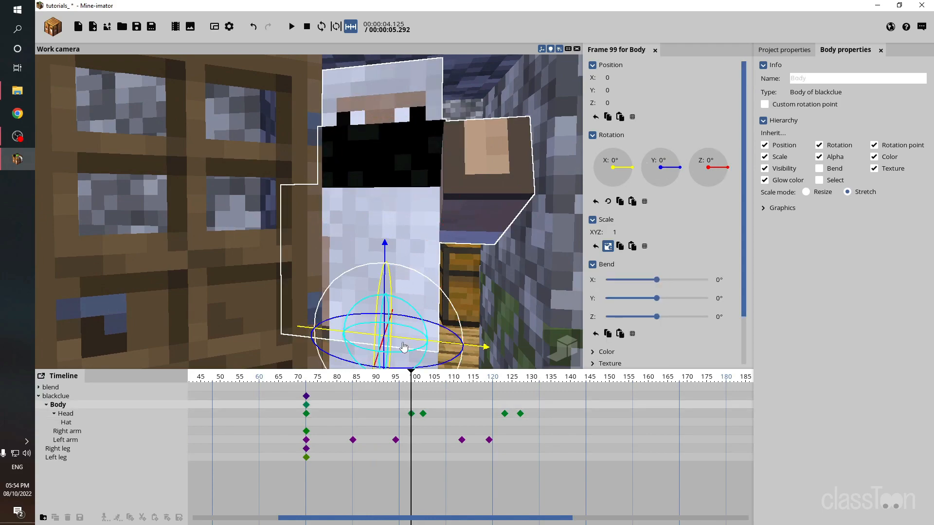
Step: At frame 102, bend the body 4.67° on Y and hold that bend with a keyframe at frame 123
{"action": "left_click", "coordinate": [425, 410]}
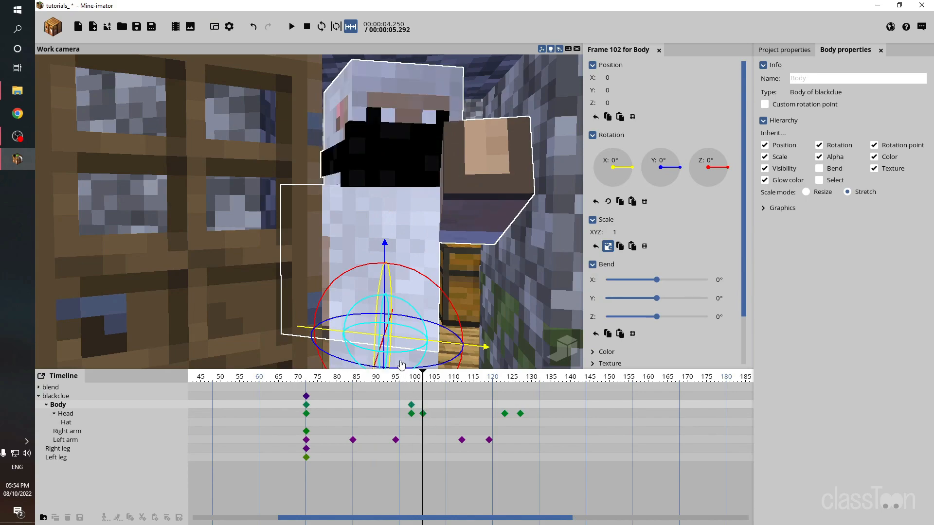
{"action": "left_click_drag", "start_coordinate": [399, 349], "coordinate": [506, 408]}
{"action": "left_click", "coordinate": [506, 405]}
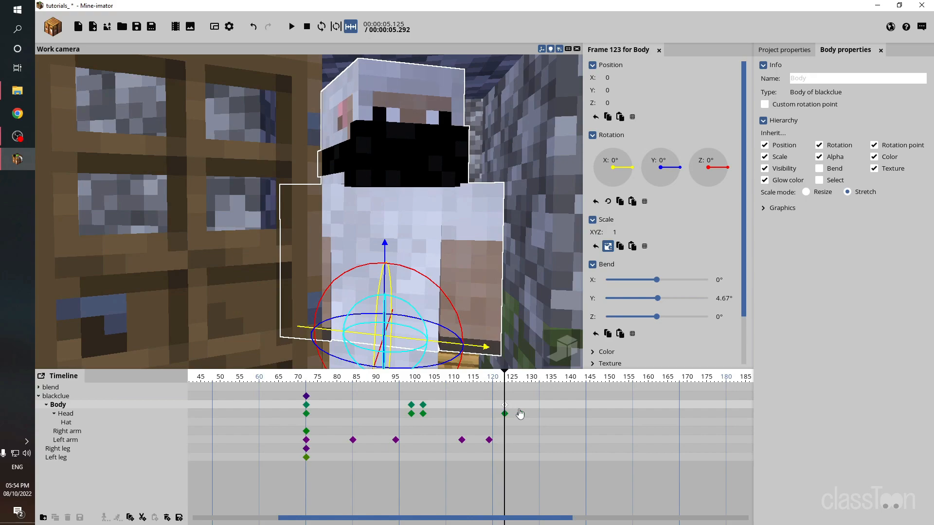
Step: At frame 127, reset the body's Y bend and play through the door-opening animation
{"action": "left_click", "coordinate": [521, 406]}
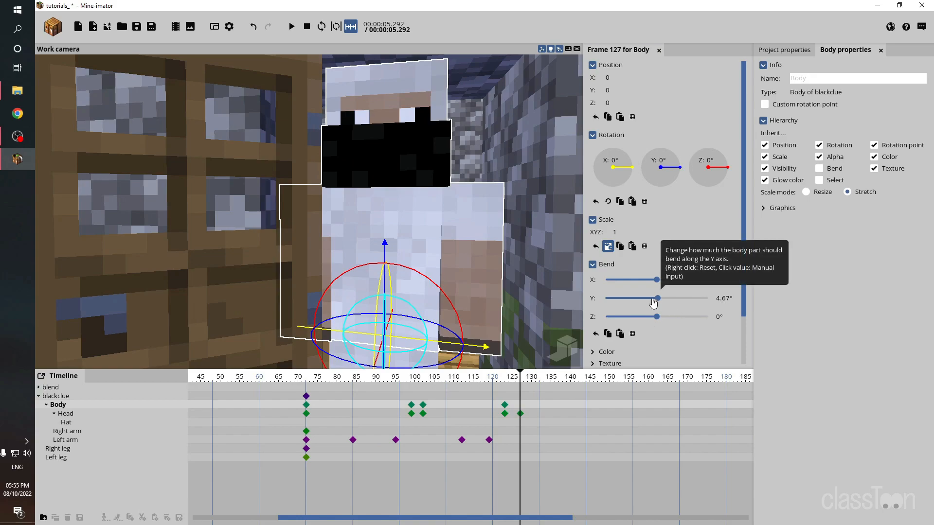
{"action": "left_click", "coordinate": [288, 381]}
{"action": "key", "text": "space"}
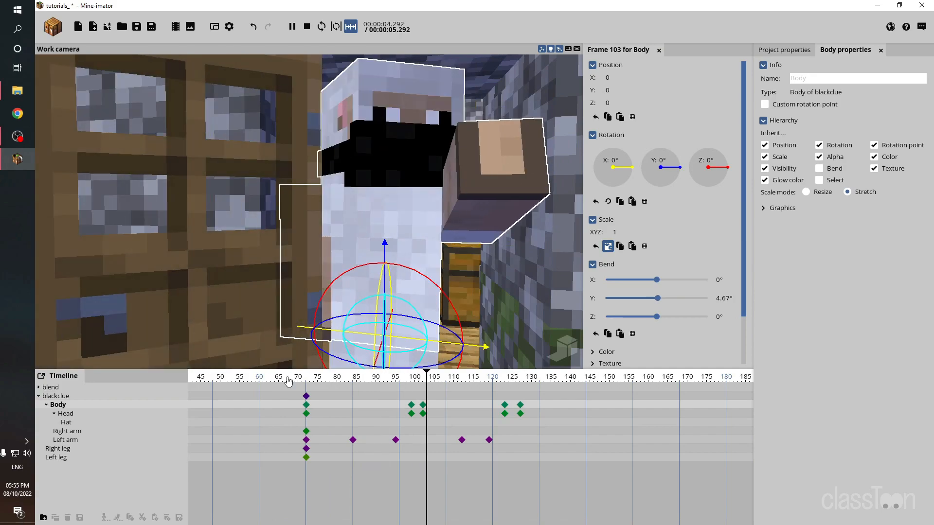
{"action": "key", "text": "space"}
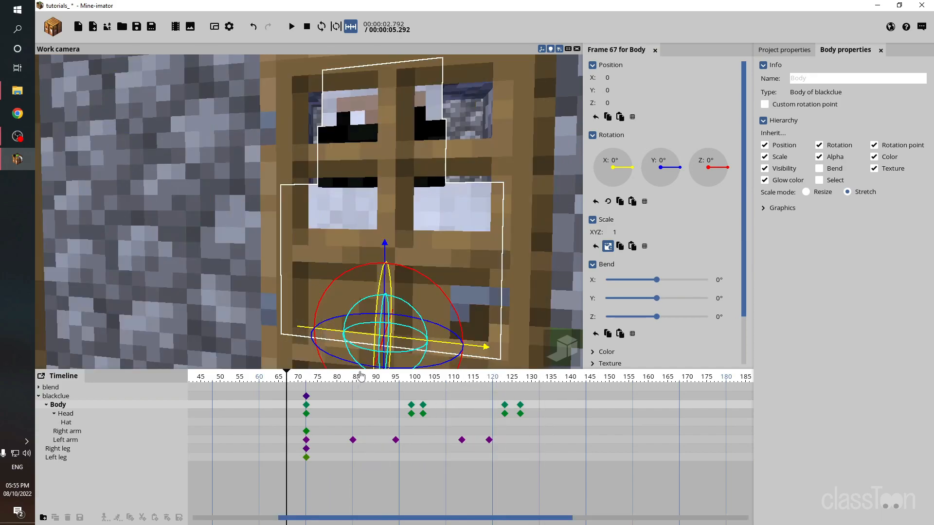
{"action": "left_click_drag", "start_coordinate": [365, 383], "coordinate": [524, 398]}
{"action": "key", "text": "s"}
{"action": "right_click_drag", "start_coordinate": [478, 287], "coordinate": [452, 300]}
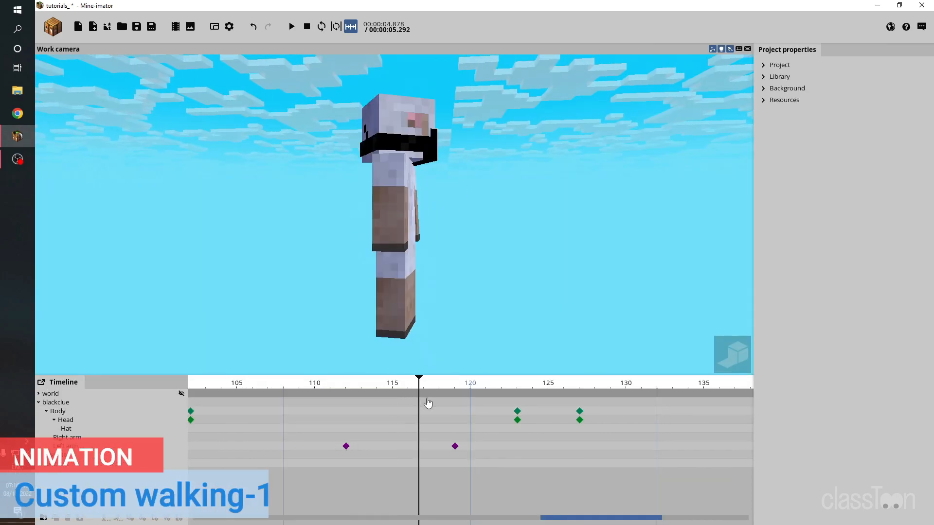
Step: Move the playhead to frame 140, past the existing keyframes, to start the custom walking animation
{"action": "left_click_drag", "start_coordinate": [427, 402], "coordinate": [657, 435]}
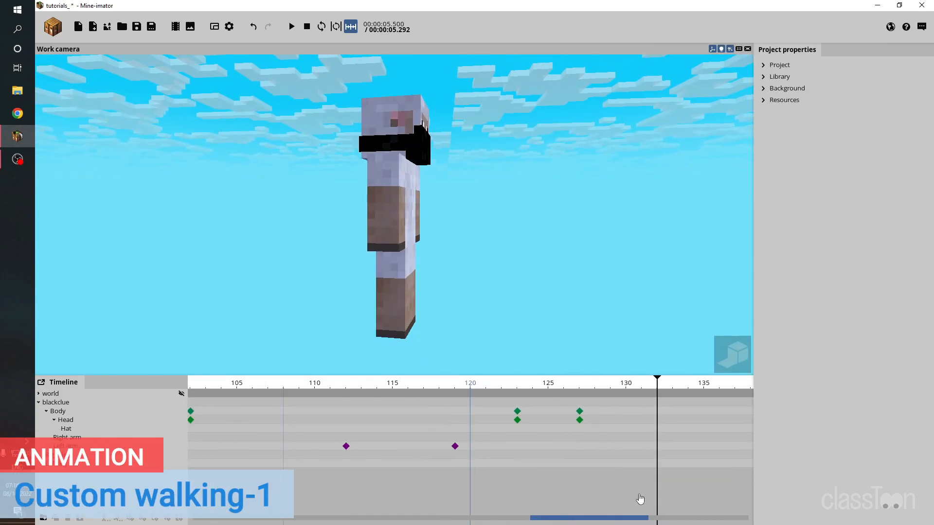
{"action": "left_click_drag", "start_coordinate": [630, 520], "coordinate": [663, 519]}
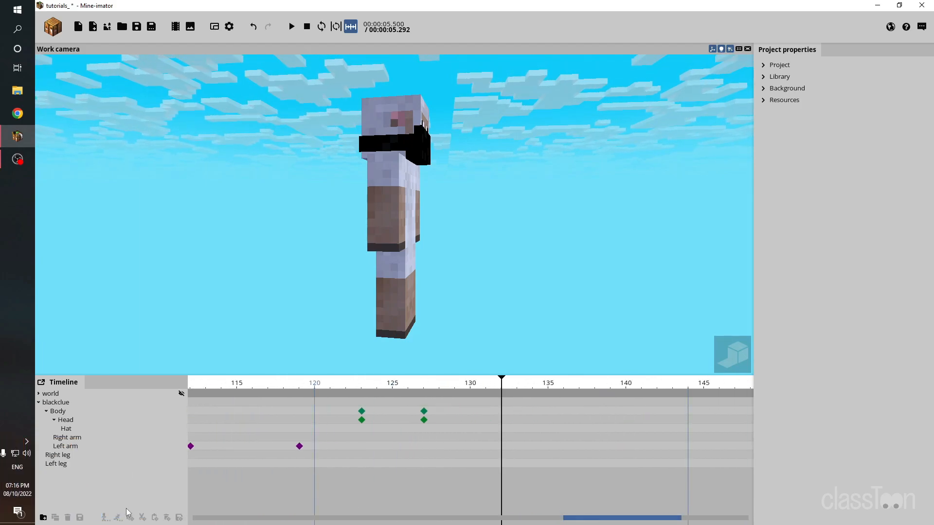
{"action": "right_click_drag", "start_coordinate": [455, 298], "coordinate": [431, 298]}
{"action": "key", "text": "w"}
{"action": "key", "text": "q"}
{"action": "key", "text": "d"}
{"action": "left_click", "coordinate": [333, 387]}
{"action": "key", "text": "space"}
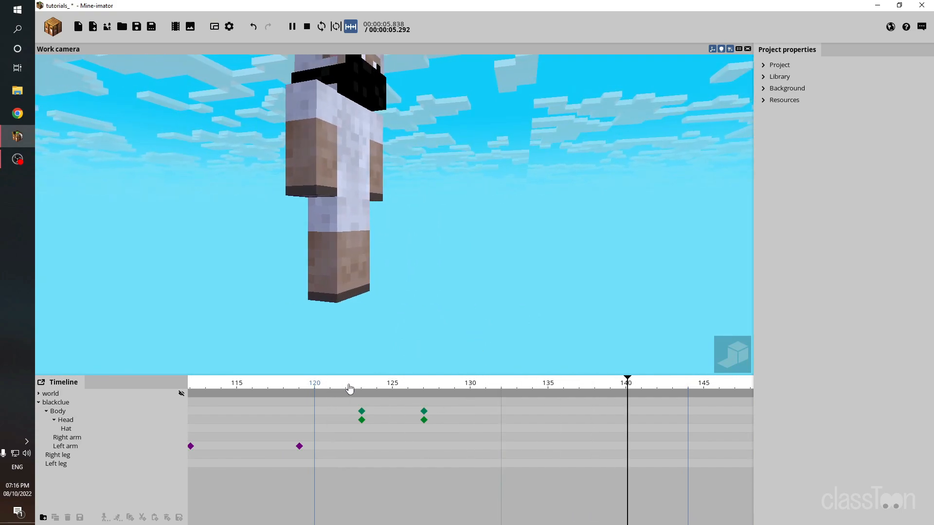
{"action": "key", "text": "space"}
{"action": "left_click_drag", "start_coordinate": [620, 401], "coordinate": [627, 404]}
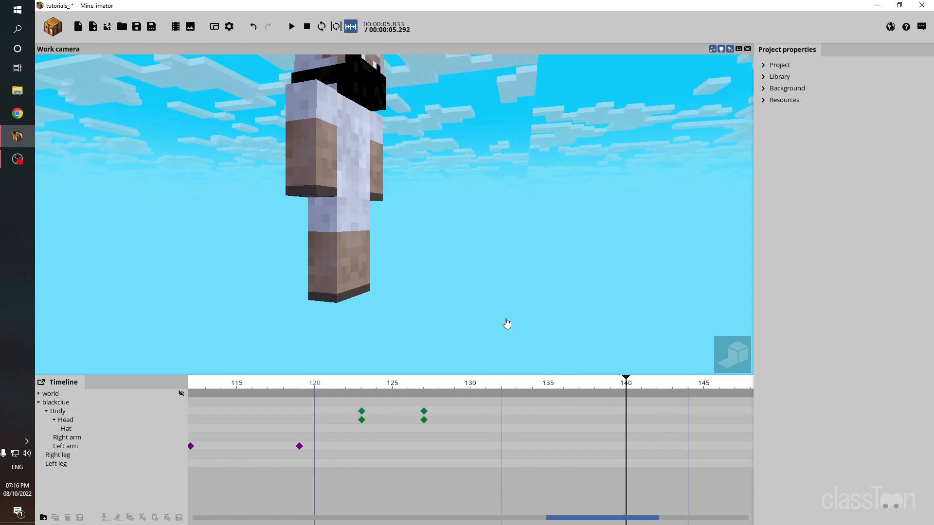
{"action": "right_click_drag", "start_coordinate": [359, 237], "coordinate": [358, 235]}
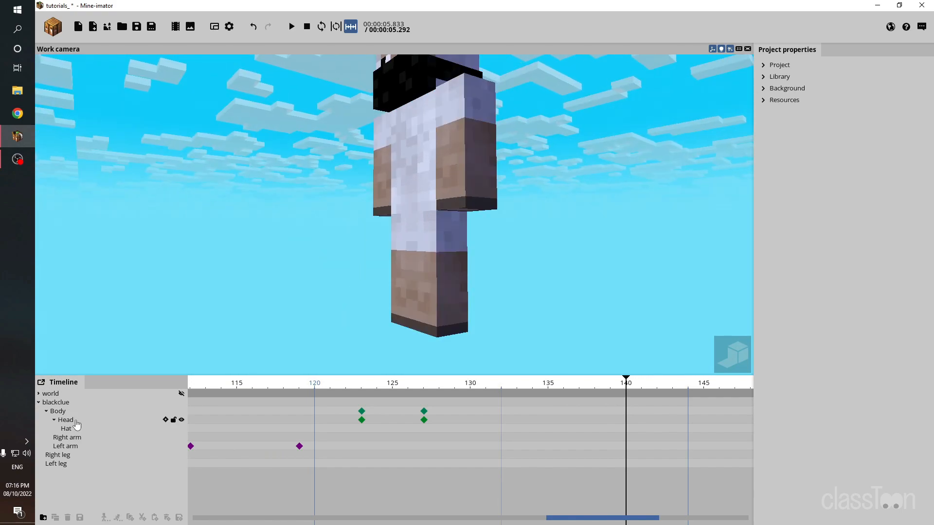
Step: Add keyframes at frame 140 for blackclue's whole model, including body, head, hat, both arms and both legs, keeping the scale at 1
{"action": "left_click", "coordinate": [65, 411]}
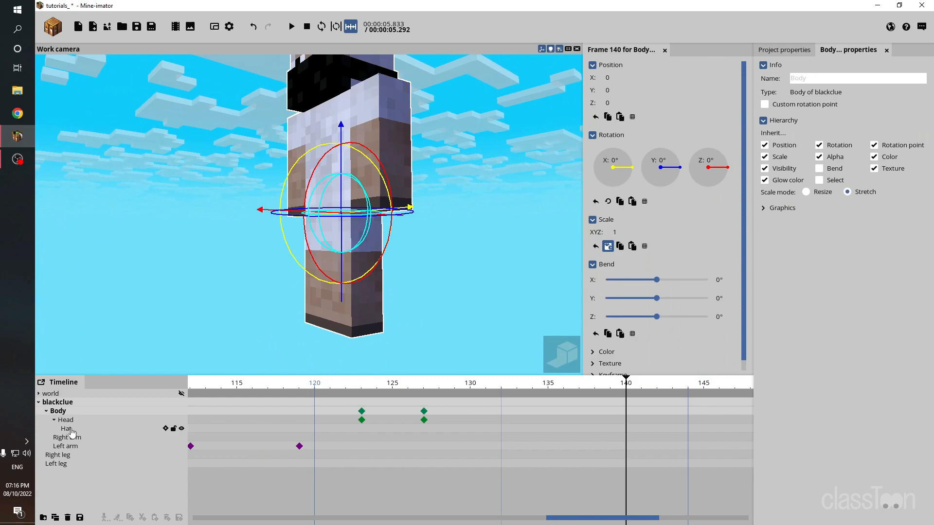
{"action": "left_click", "coordinate": [66, 420], "text": "shift"}
{"action": "left_click", "coordinate": [67, 429], "text": "shift"}
{"action": "left_click", "coordinate": [68, 438], "text": "shift"}
{"action": "left_click", "coordinate": [69, 446], "text": "shift"}
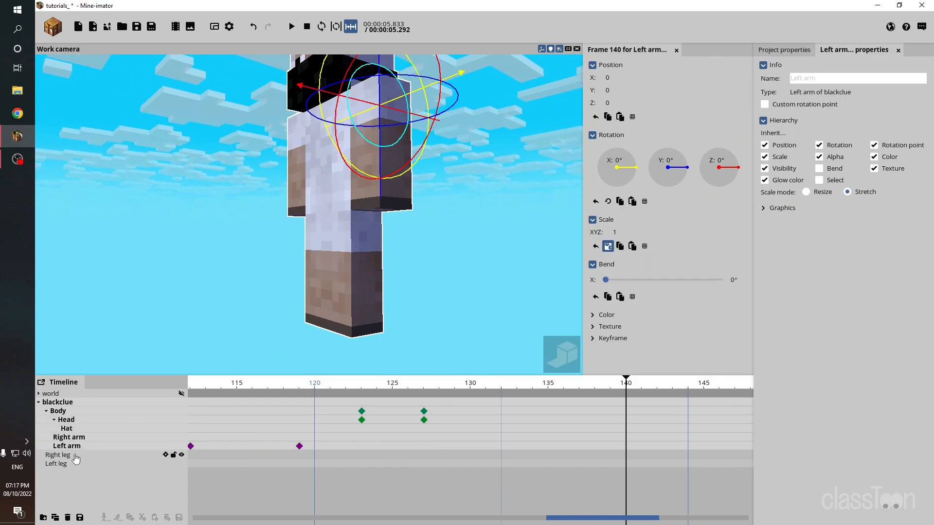
{"action": "left_click", "coordinate": [72, 455], "text": "shift"}
{"action": "left_click", "coordinate": [68, 464], "text": "shift"}
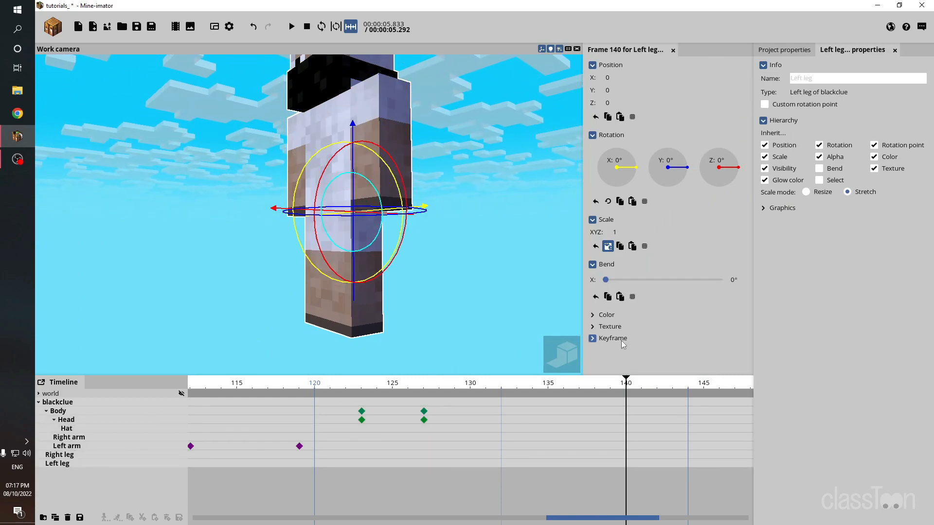
{"action": "left_click_drag", "start_coordinate": [614, 232], "coordinate": [616, 232]}
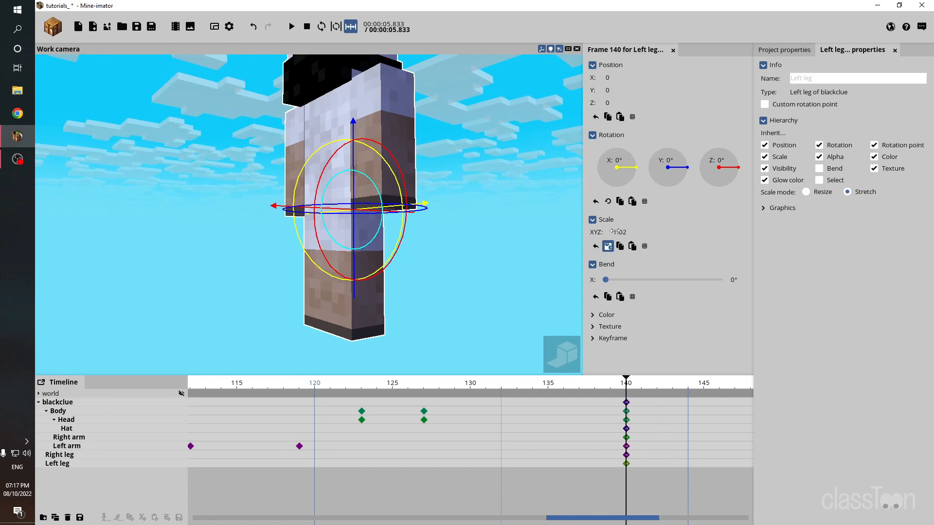
{"action": "right_click", "coordinate": [615, 232]}
Step: Move the playhead to frame 150, ten frames past the starting keyframes of the walk
{"action": "left_click_drag", "start_coordinate": [475, 237], "coordinate": [570, 254]}
{"action": "left_click", "coordinate": [625, 396]}
{"action": "left_click_drag", "start_coordinate": [625, 397], "coordinate": [625, 400]}
{"action": "left_click_drag", "start_coordinate": [611, 521], "coordinate": [666, 519]}
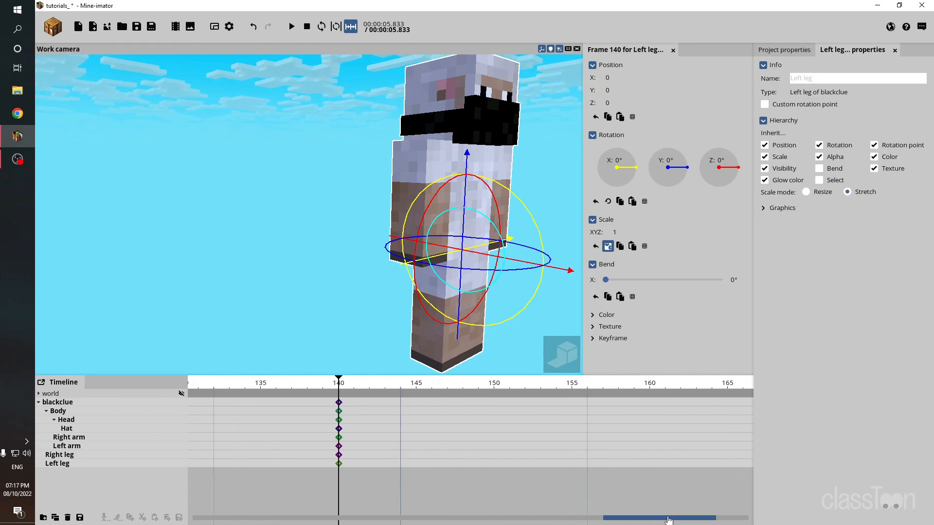
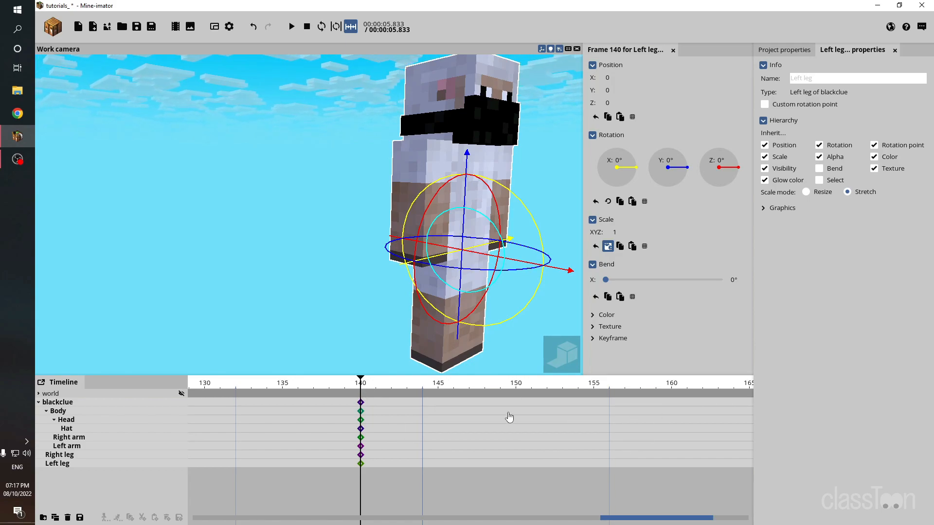
{"action": "left_click", "coordinate": [517, 396]}
Step: Keyframe blackclue's left leg at frame 150 with an X rotation of -30°
{"action": "left_click_drag", "start_coordinate": [512, 304], "coordinate": [350, 296]}
{"action": "right_click_drag", "start_coordinate": [351, 297], "coordinate": [317, 295]}
{"action": "right_click_drag", "start_coordinate": [545, 335], "coordinate": [551, 334]}
{"action": "left_click", "coordinate": [433, 336]}
{"action": "left_click_drag", "start_coordinate": [430, 345], "coordinate": [389, 334]}
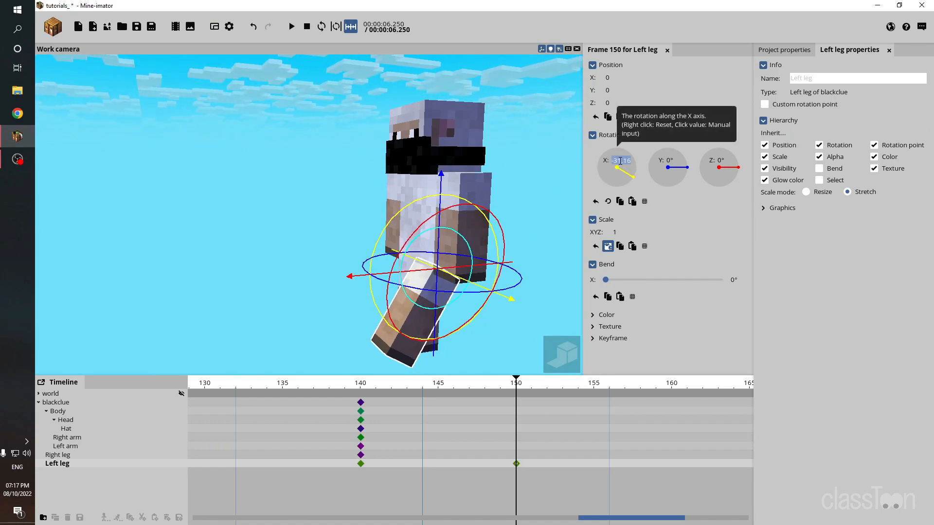
{"action": "type", "text": "0"}
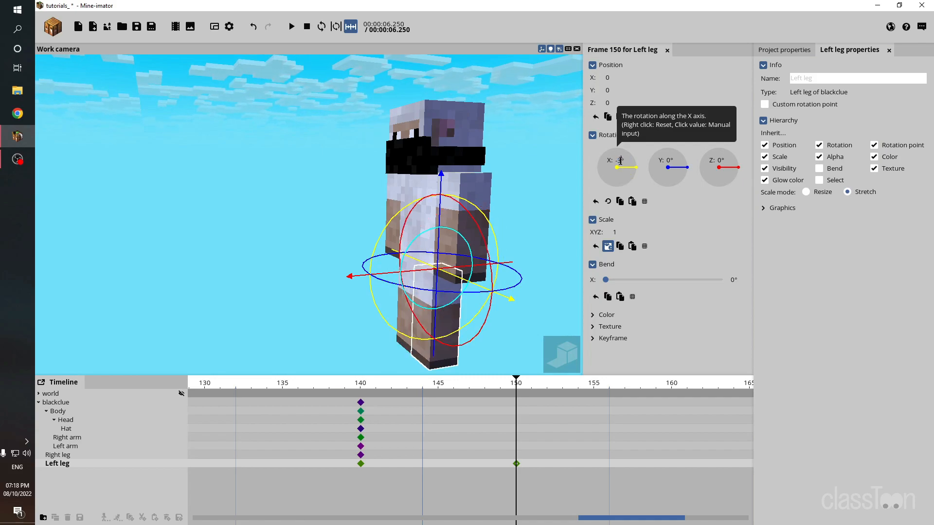
{"action": "type", "text": "30"}
Step: Keyframe the right leg at frame 150 with the opposite X rotation of 30°
{"action": "left_click_drag", "start_coordinate": [413, 206], "coordinate": [486, 217]}
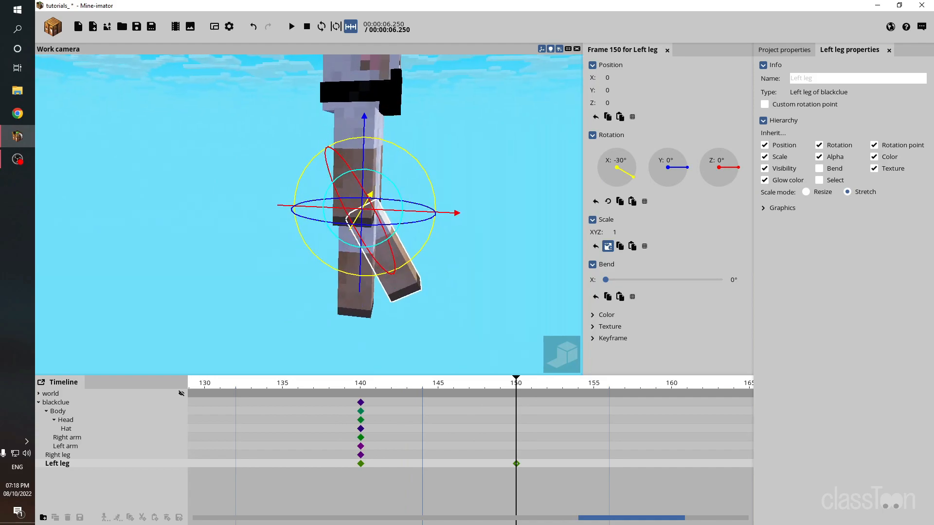
{"action": "left_click", "coordinate": [346, 307]}
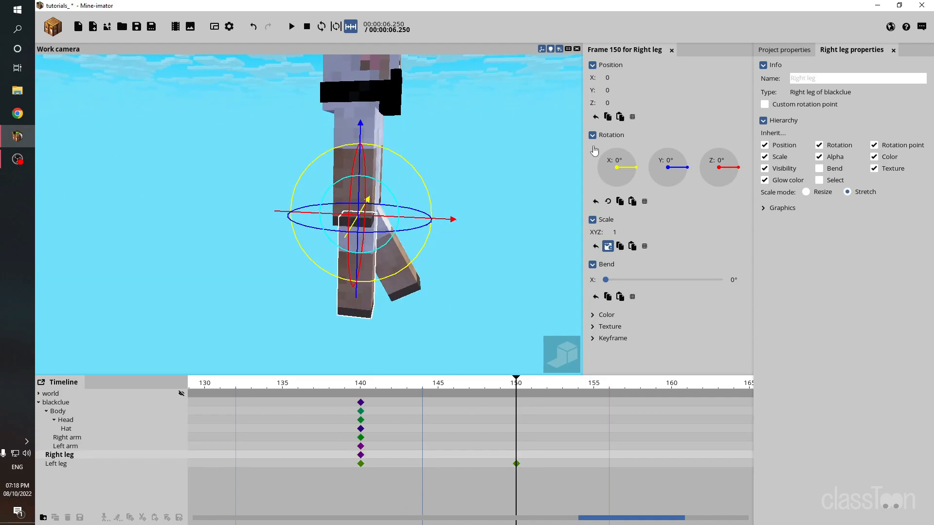
{"action": "left_click_drag", "start_coordinate": [617, 166], "coordinate": [618, 171]}
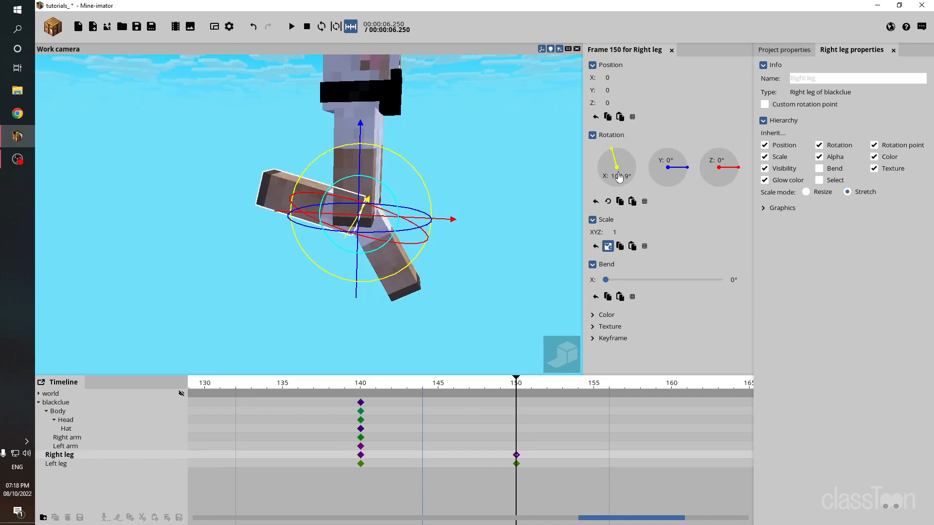
{"action": "right_click", "coordinate": [618, 171]}
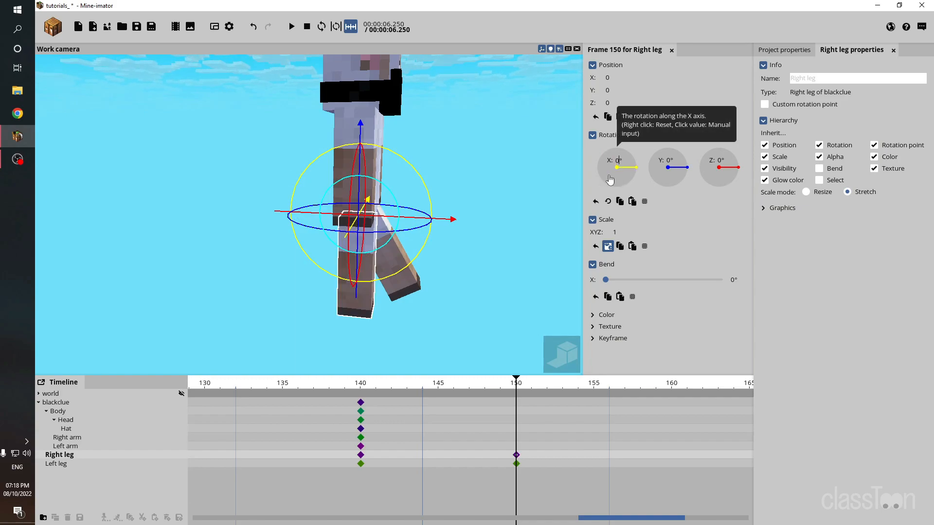
{"action": "left_click", "coordinate": [602, 166]}
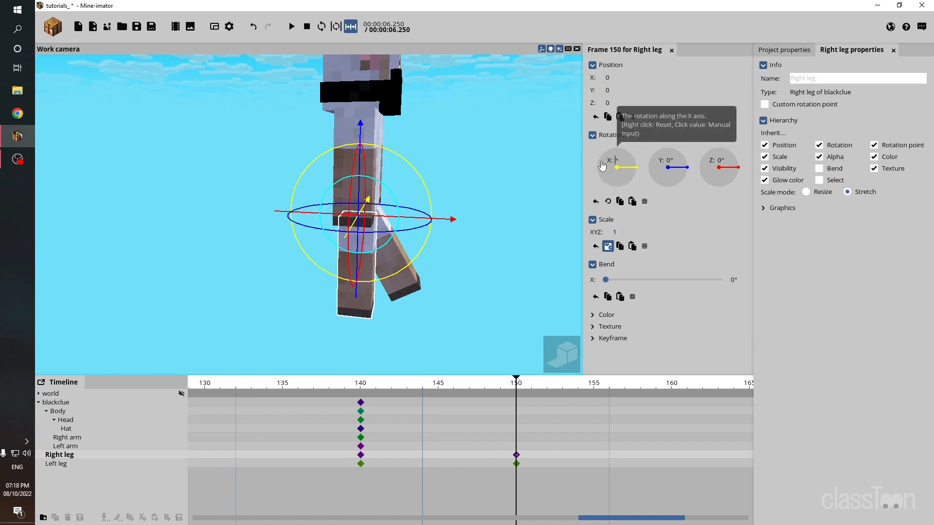
{"action": "type", "text": "30"}
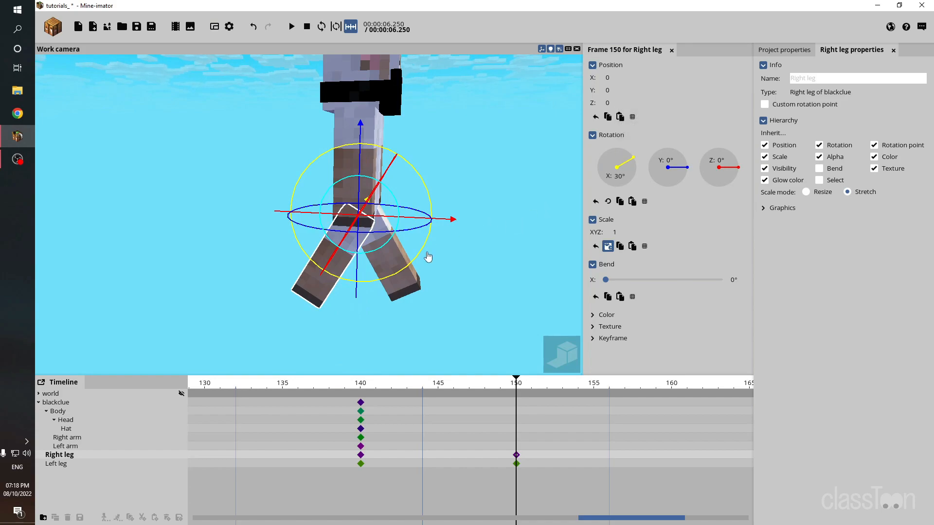
{"action": "left_click_drag", "start_coordinate": [414, 261], "coordinate": [427, 191]}
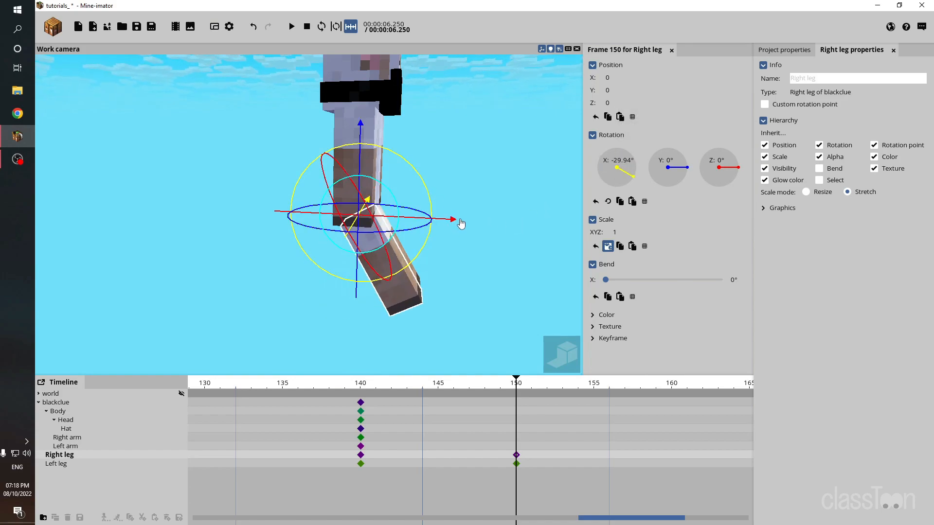
{"action": "key", "text": "ctrl+z"}
Step: Keyframe the right arm at frame 150 with an X rotation of -30°, opposite to the right leg's swing
{"action": "left_click_drag", "start_coordinate": [383, 106], "coordinate": [292, 110]}
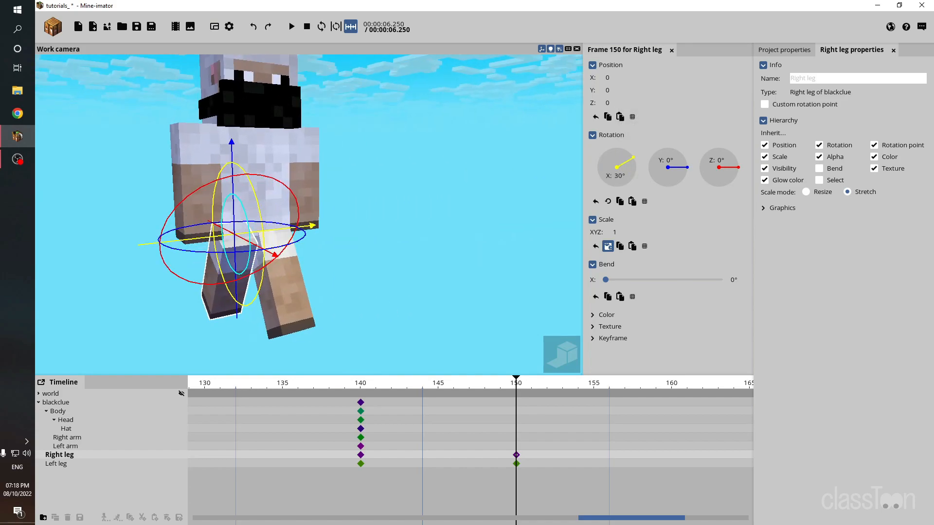
{"action": "left_click", "coordinate": [322, 144]}
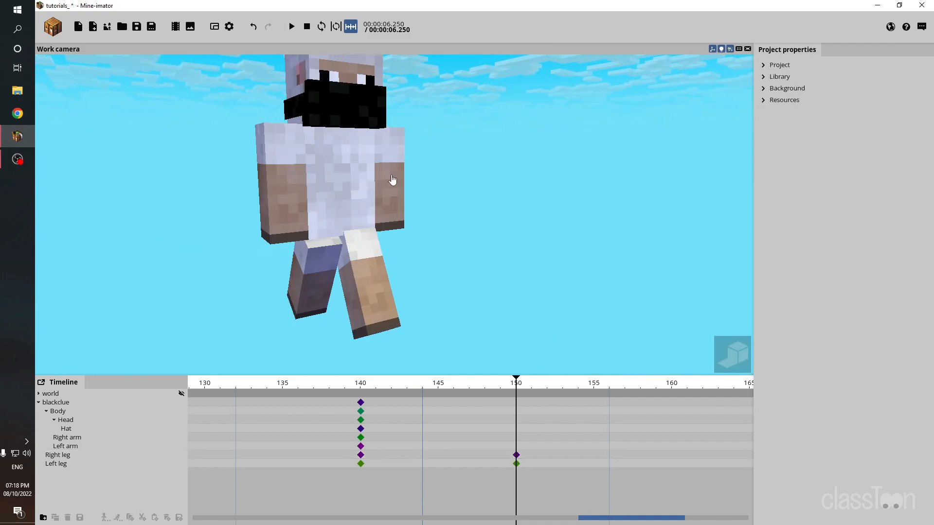
{"action": "left_click", "coordinate": [307, 283]}
{"action": "left_click_drag", "start_coordinate": [196, 188], "coordinate": [244, 190]}
{"action": "right_click_drag", "start_coordinate": [196, 188], "coordinate": [200, 190]}
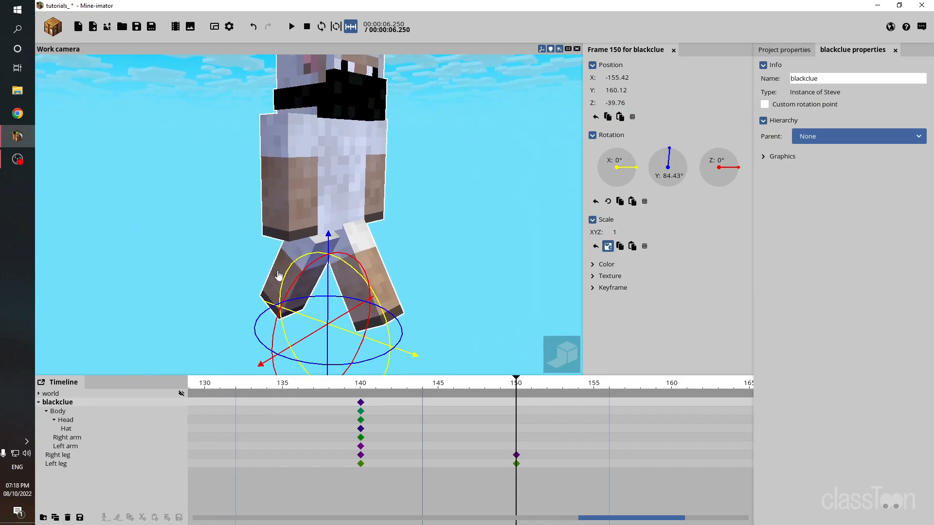
{"action": "left_click", "coordinate": [276, 174]}
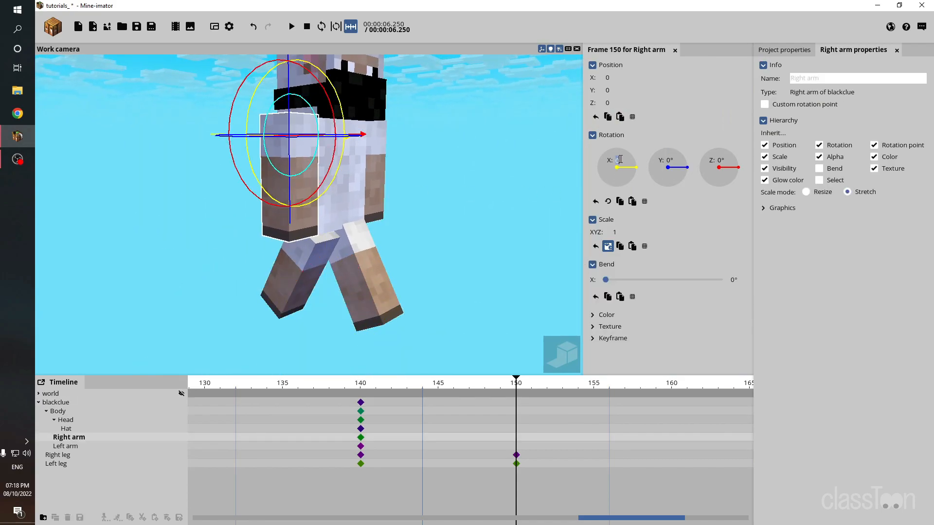
{"action": "type", "text": "30"}
{"action": "key", "text": "Return"}
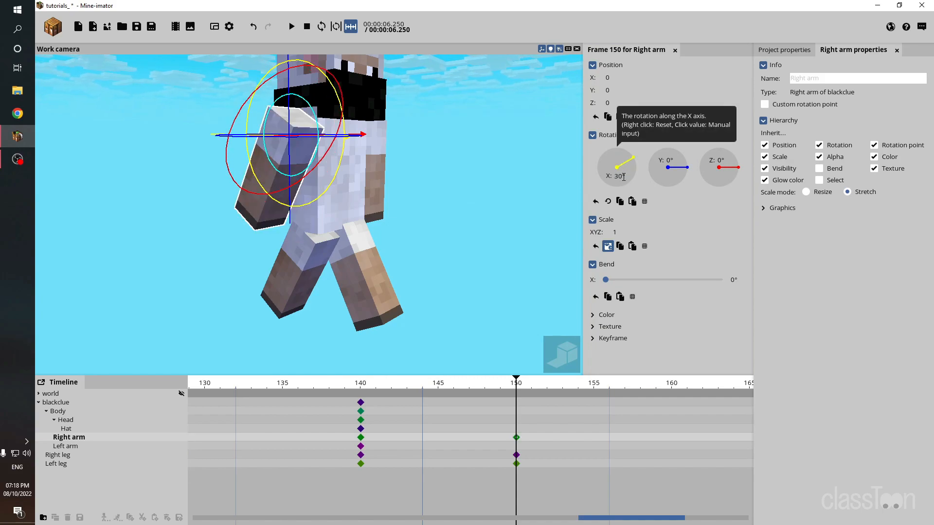
{"action": "type", "text": "-30"}
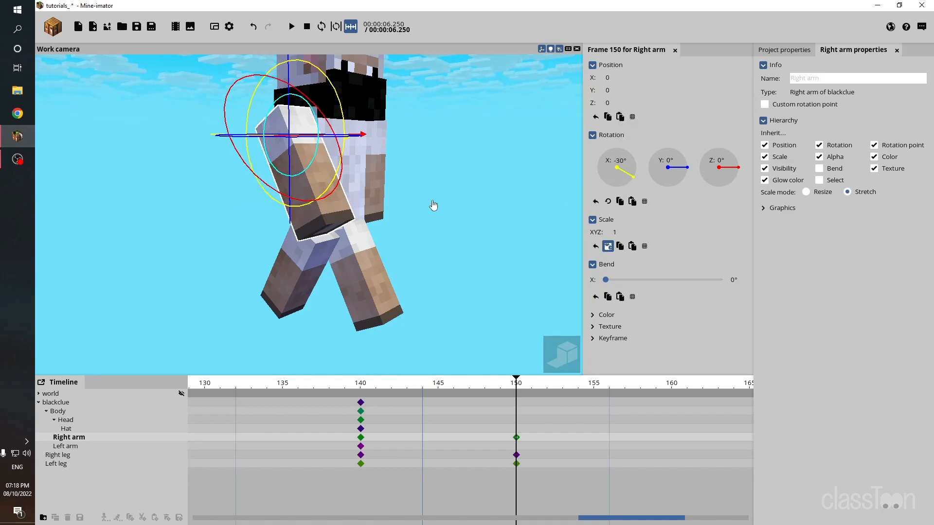
Step: Select blackclue's left arm for posing at frame 150
{"action": "mouse_move", "coordinate": [432, 183]}
{"action": "left_mouse_down"}
{"action": "mouse_move", "coordinate": [413, 183]}
{"action": "mouse_move", "coordinate": [433, 183]}
{"action": "left_mouse_up"}
{"action": "left_click", "coordinate": [420, 188]}
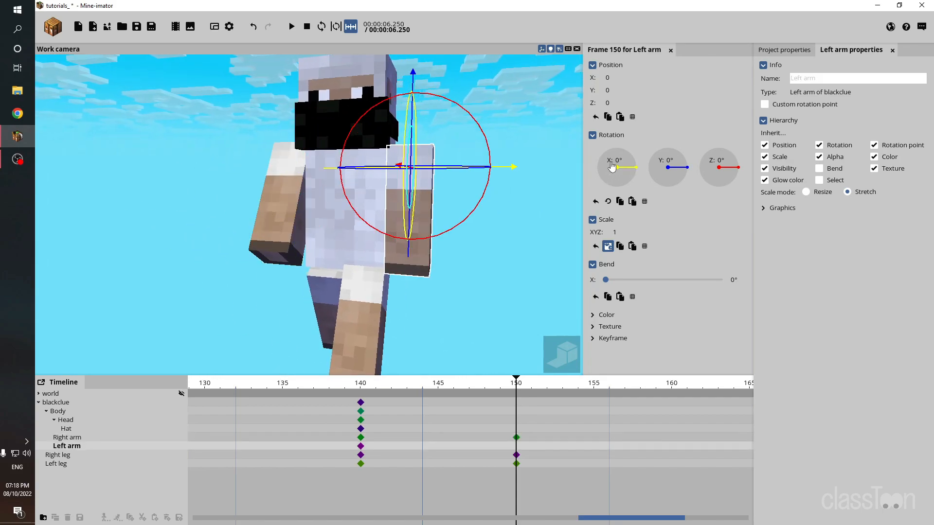
Step: Set the left arm's X rotation to 30° at frame 150
{"action": "type", "text": "30"}
{"action": "key", "text": "Return"}
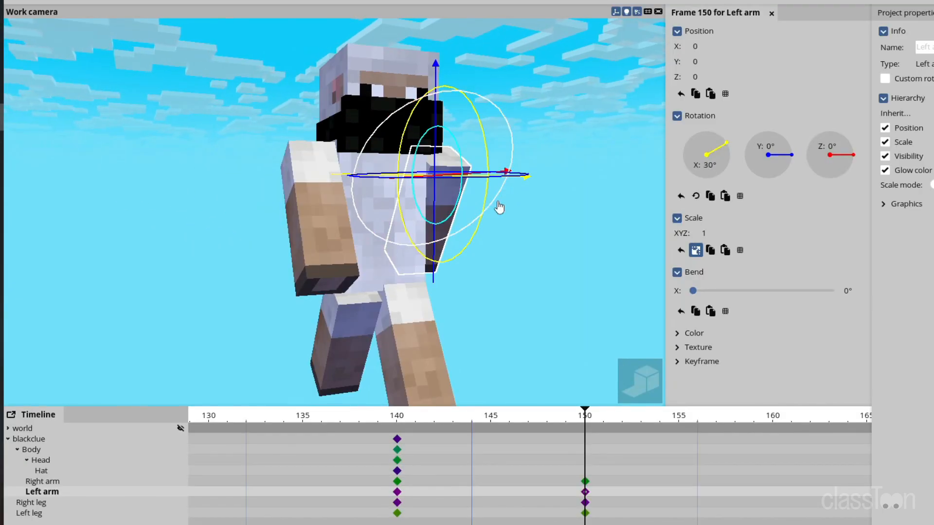
{"action": "mouse_move", "coordinate": [647, 192]}
{"action": "left_mouse_down"}
{"action": "mouse_move", "coordinate": [663, 189]}
{"action": "mouse_move", "coordinate": [652, 189]}
{"action": "left_mouse_up"}
{"action": "left_click", "coordinate": [334, 203]}
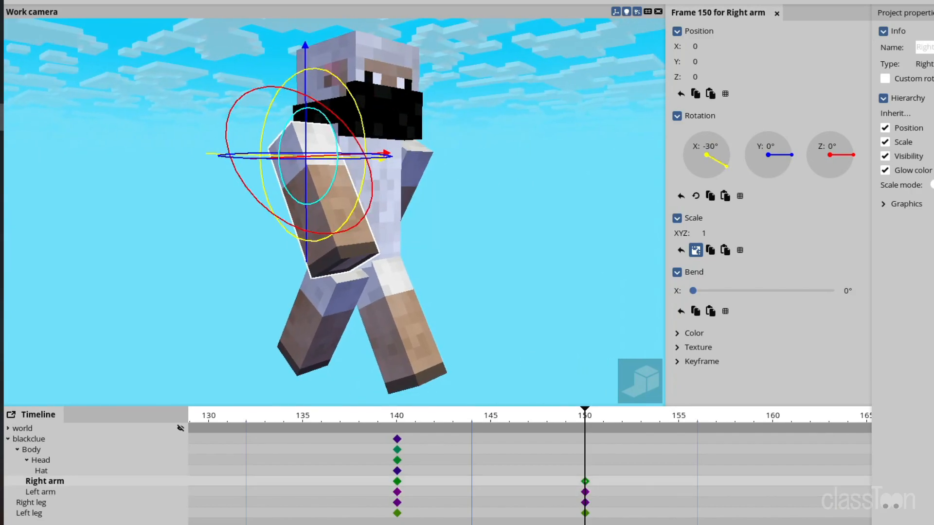
{"action": "left_click_drag", "start_coordinate": [363, 120], "coordinate": [359, 199]}
{"action": "left_click_drag", "start_coordinate": [331, 81], "coordinate": [209, 118]}
{"action": "key", "text": "ctrl+z"}
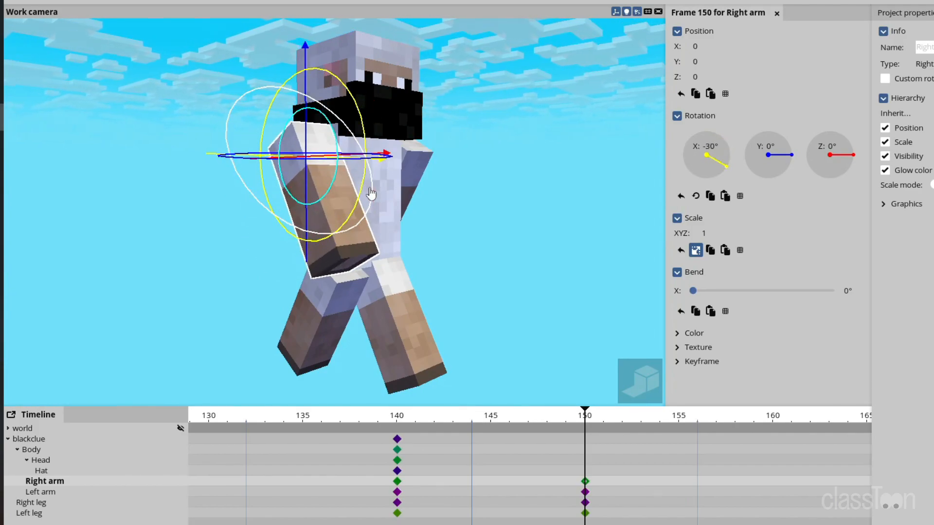
Step: Bend the body 3° on the X axis at frame 150 and check the movement in the frames before it
{"action": "left_click_drag", "start_coordinate": [386, 197], "coordinate": [185, 195]}
{"action": "scroll", "coordinate": [335, 213], "scroll_direction": "up", "scroll_amount": 1}
{"action": "scroll", "coordinate": [335, 213], "scroll_direction": "up", "scroll_amount": 5}
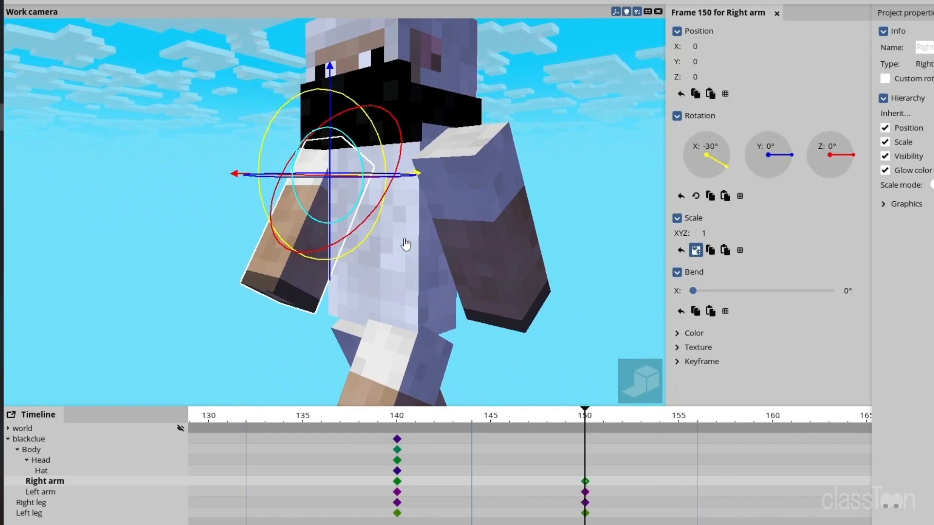
{"action": "left_click", "coordinate": [404, 244]}
{"action": "right_click_drag", "start_coordinate": [356, 185], "coordinate": [340, 161]}
{"action": "left_click_drag", "start_coordinate": [360, 234], "coordinate": [323, 247]}
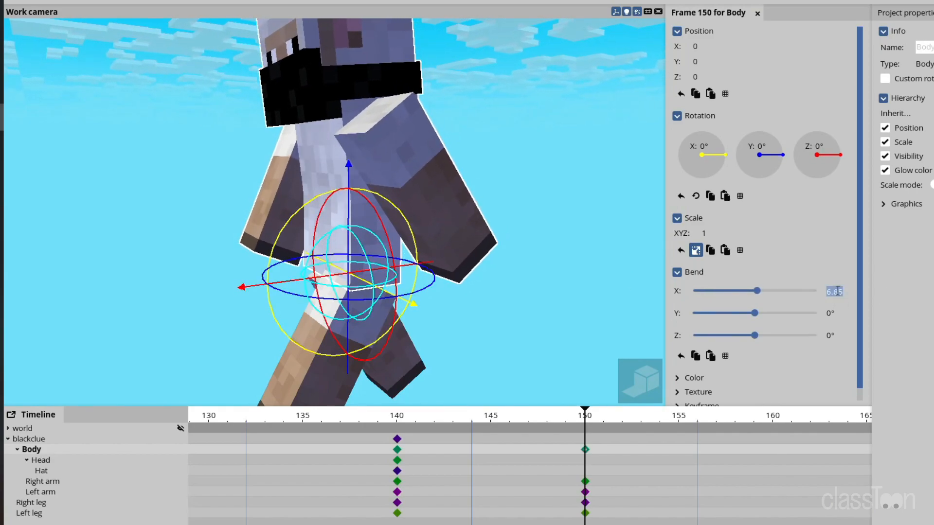
{"action": "type", "text": "3"}
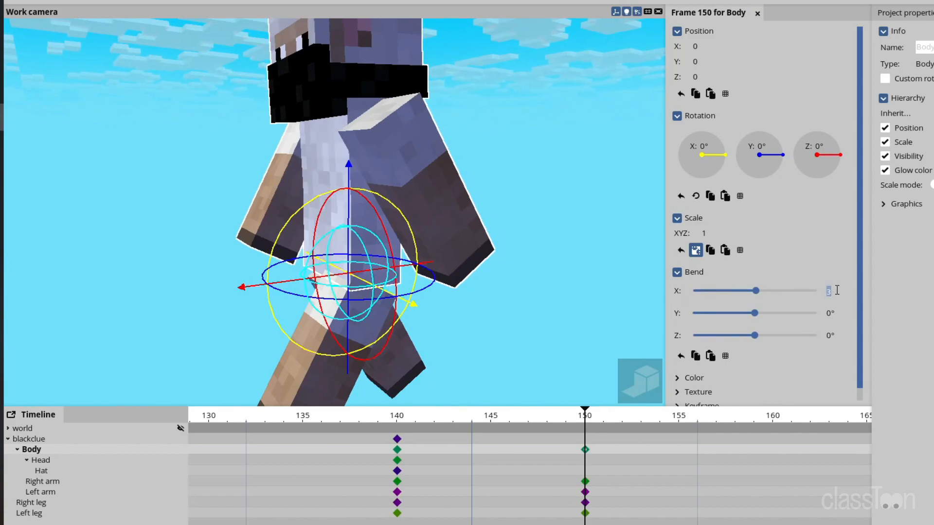
{"action": "key", "text": "Return"}
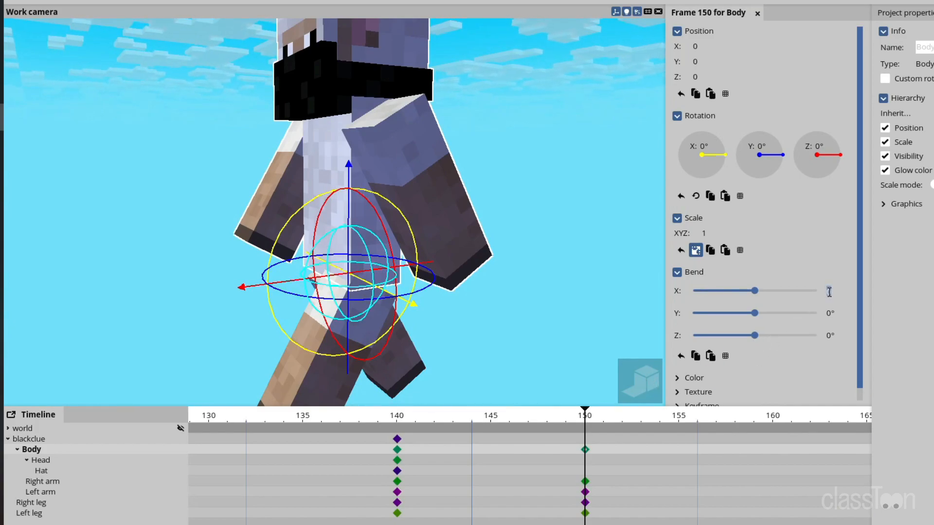
{"action": "left_click", "coordinate": [527, 417]}
{"action": "left_click", "coordinate": [586, 418]}
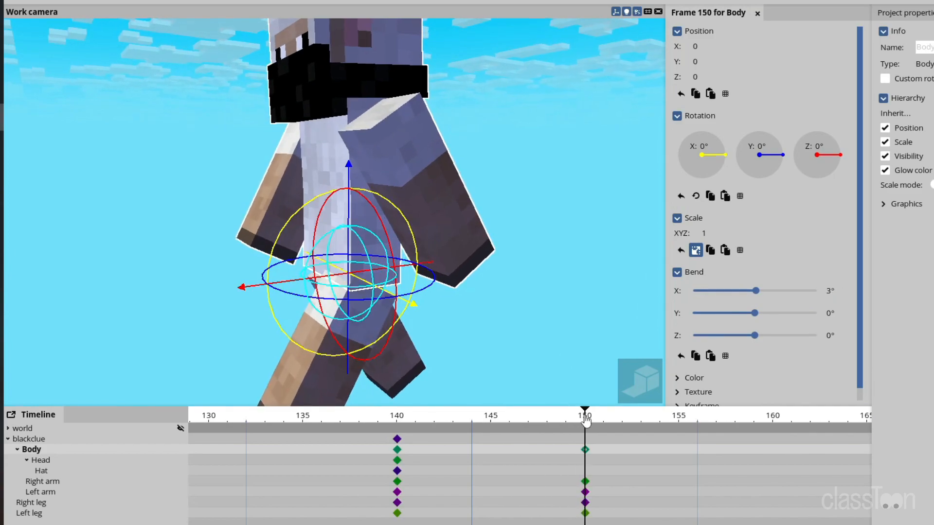
{"action": "left_click_drag", "start_coordinate": [428, 205], "coordinate": [530, 192]}
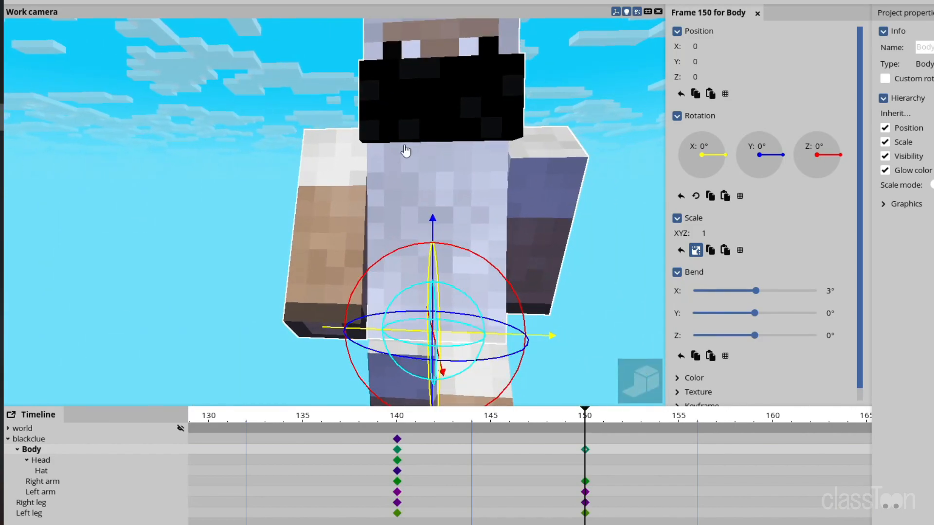
{"action": "left_click_drag", "start_coordinate": [417, 345], "coordinate": [425, 348]}
{"action": "key", "text": "ctrl+z"}
{"action": "key", "text": "ctrl+z"}
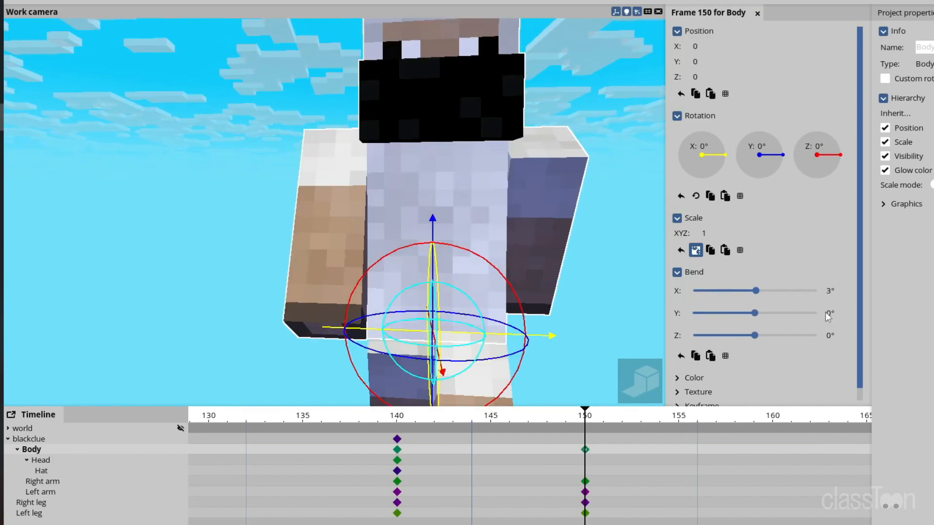
Step: Set the body's Y bend to 3° at frame 150 and preview the frames leading up to it
{"action": "type", "text": "3"}
{"action": "key", "text": "Return"}
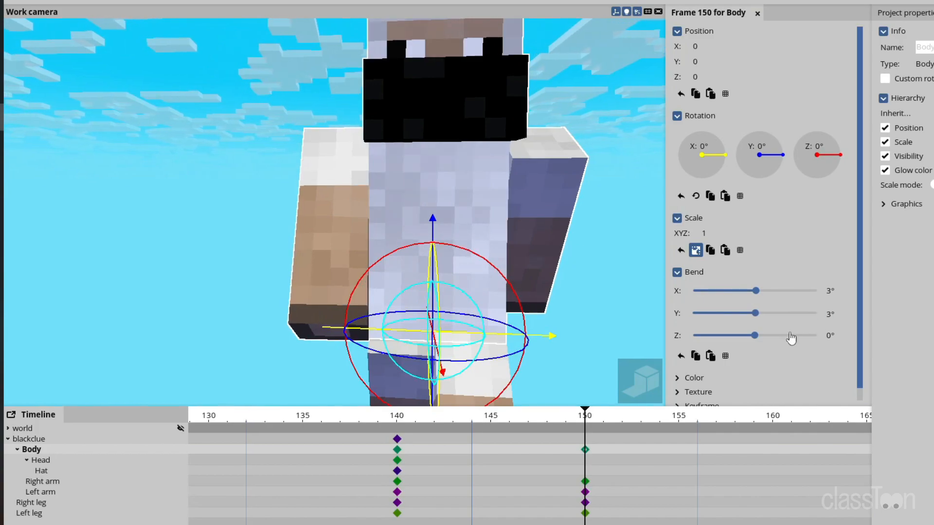
{"action": "left_click_drag", "start_coordinate": [555, 427], "coordinate": [587, 422]}
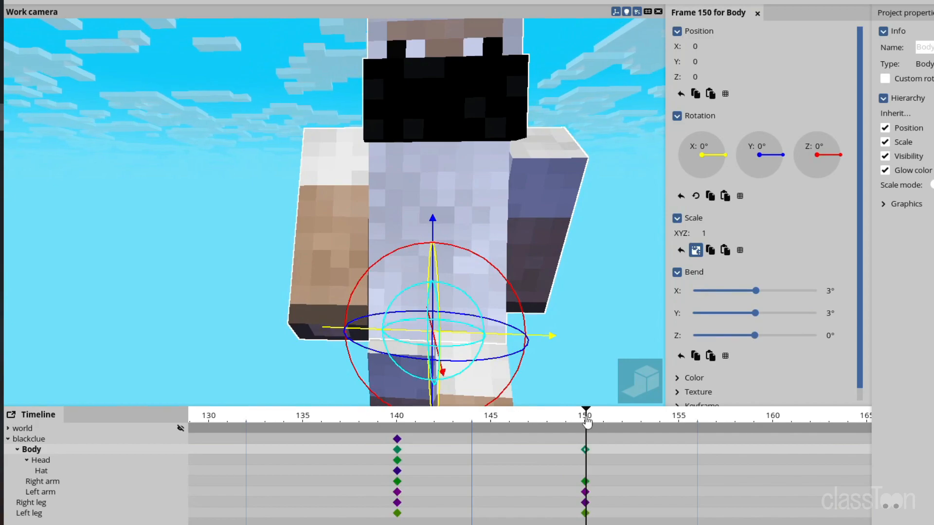
Step: Set the head's X rotation to -3° at frame 150
{"action": "right_click_drag", "start_coordinate": [550, 311], "coordinate": [602, 328]}
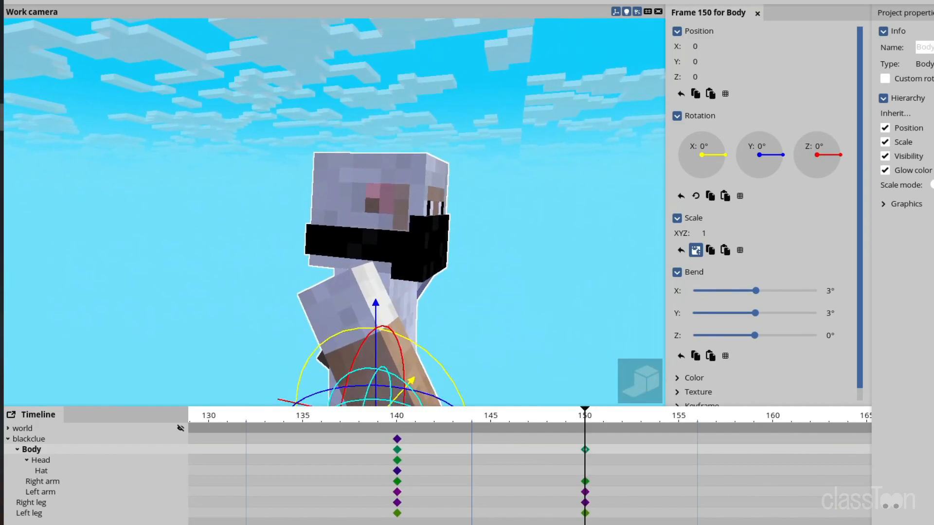
{"action": "left_click", "coordinate": [417, 193]}
{"action": "mouse_move", "coordinate": [445, 220]}
{"action": "left_mouse_down"}
{"action": "mouse_move", "coordinate": [452, 211]}
{"action": "mouse_move", "coordinate": [453, 233]}
{"action": "mouse_move", "coordinate": [448, 217]}
{"action": "left_mouse_up"}
{"action": "left_click", "coordinate": [711, 146]}
{"action": "type", "text": "-3"}
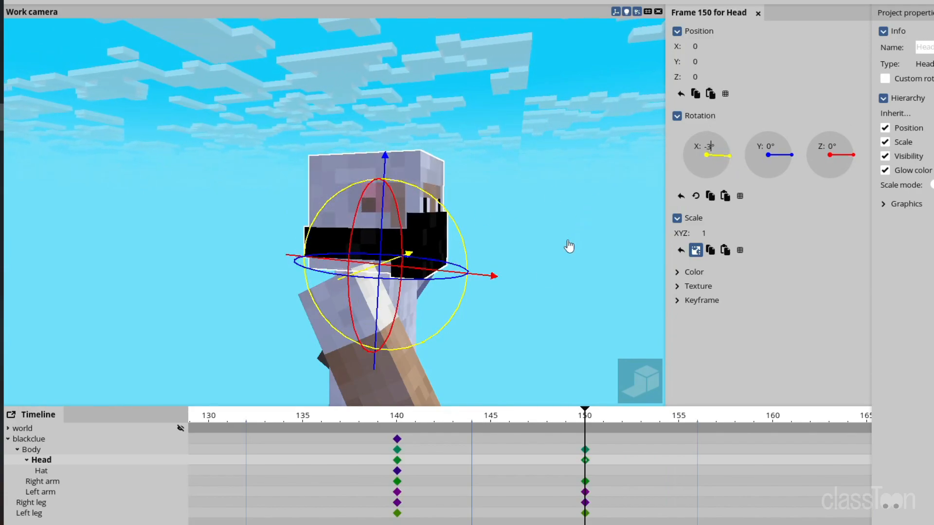
Step: Examine the character's pose from several angles and preview the motion leading up to frame 150
{"action": "left_click", "coordinate": [412, 387]}
{"action": "left_click_drag", "start_coordinate": [457, 265], "coordinate": [287, 294]}
{"action": "key", "text": "w"}
{"action": "right_click_drag", "start_coordinate": [335, 212], "coordinate": [286, 213]}
{"action": "left_click_drag", "start_coordinate": [514, 423], "coordinate": [577, 419]}
{"action": "left_click_drag", "start_coordinate": [525, 292], "coordinate": [616, 267]}
{"action": "key", "text": "d"}
{"action": "right_click_drag", "start_coordinate": [370, 219], "coordinate": [438, 219]}
{"action": "key", "text": "a"}
{"action": "right_click_drag", "start_coordinate": [590, 362], "coordinate": [603, 375]}
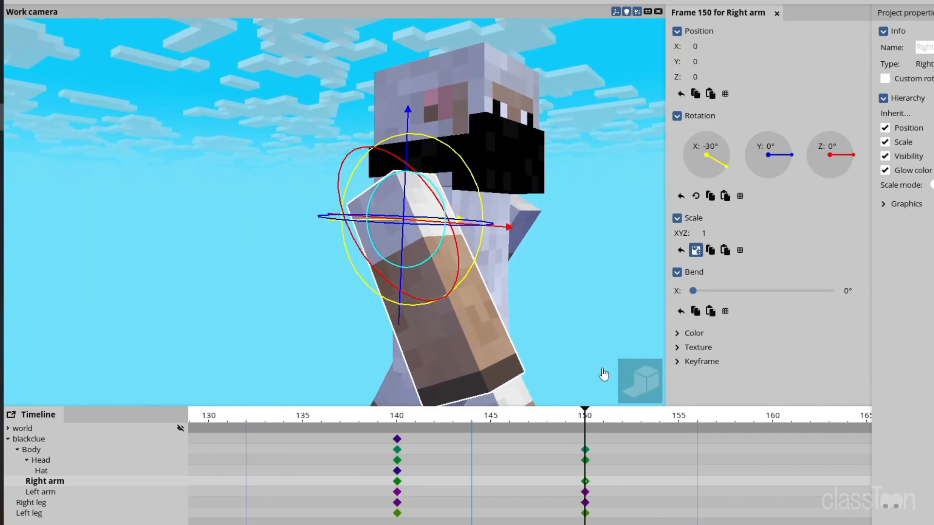
Step: Bend the right arm 30° on the X axis at frame 150 and check the pose from the side
{"action": "left_click", "coordinate": [464, 343]}
{"action": "left_click", "coordinate": [409, 228]}
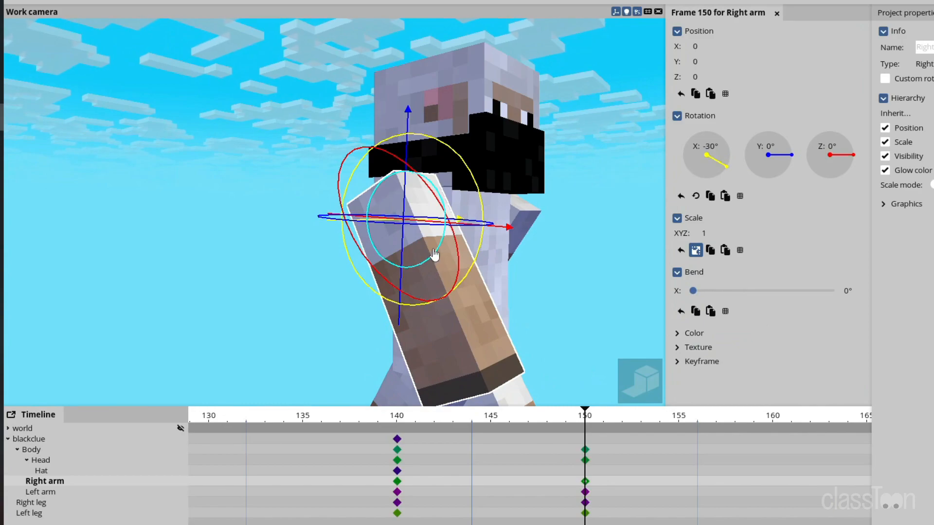
{"action": "left_click_drag", "start_coordinate": [435, 255], "coordinate": [446, 229]}
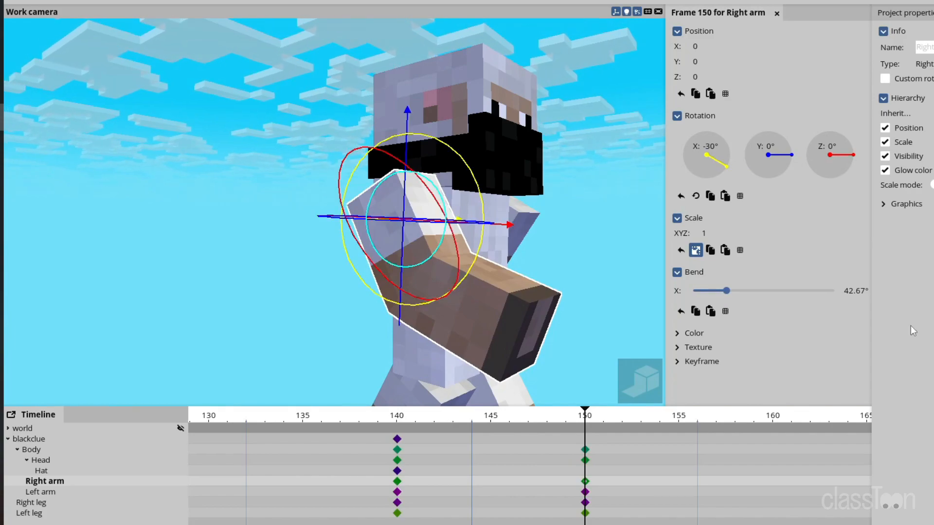
{"action": "type", "text": "30"}
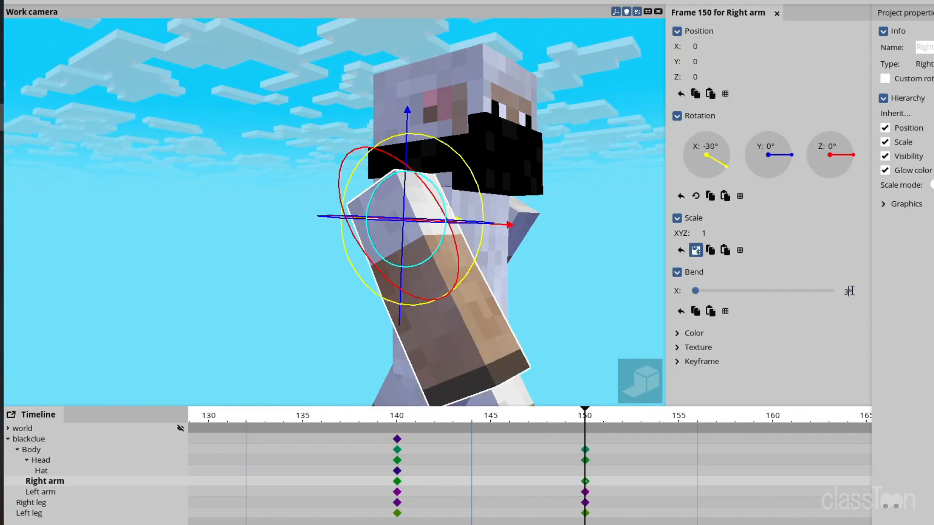
{"action": "left_click_drag", "start_coordinate": [616, 343], "coordinate": [487, 321]}
{"action": "left_click_drag", "start_coordinate": [581, 421], "coordinate": [585, 421]}
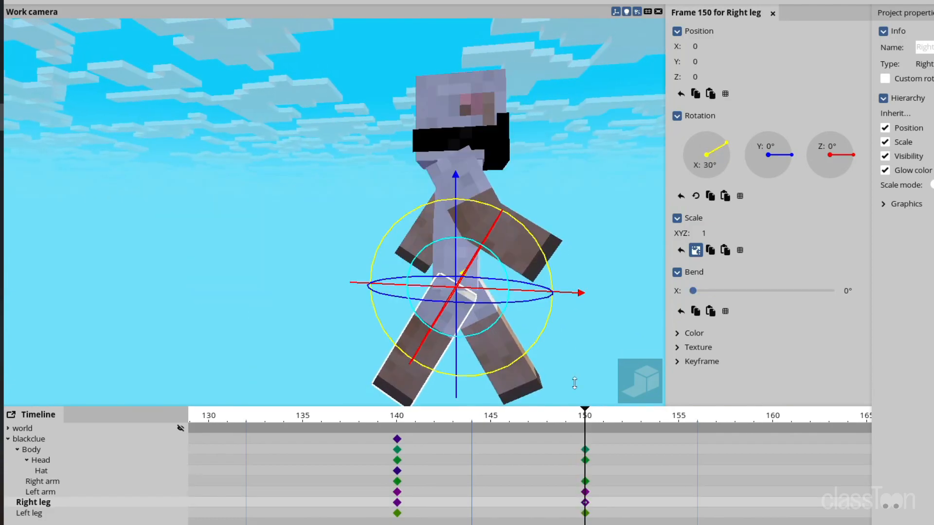
{"action": "left_click_drag", "start_coordinate": [559, 318], "coordinate": [516, 316]}
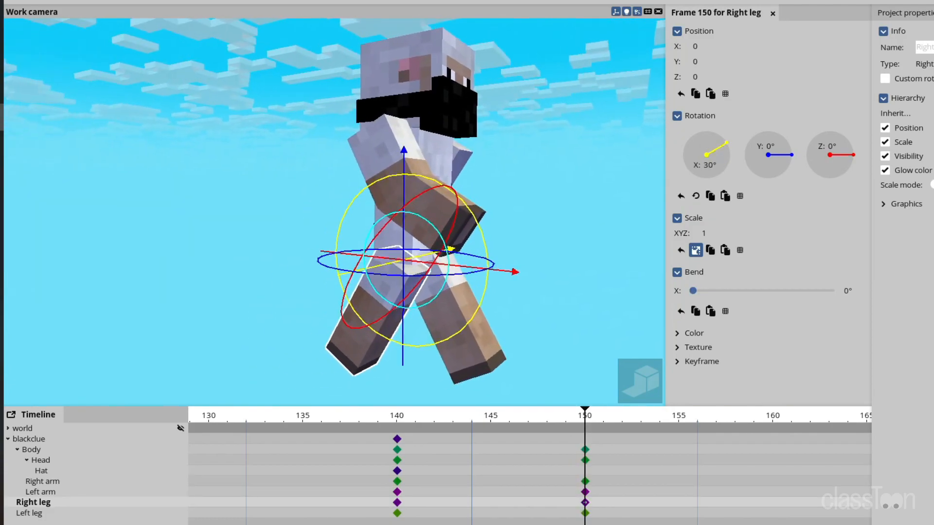
{"action": "key", "text": "a"}
{"action": "key", "text": "d"}
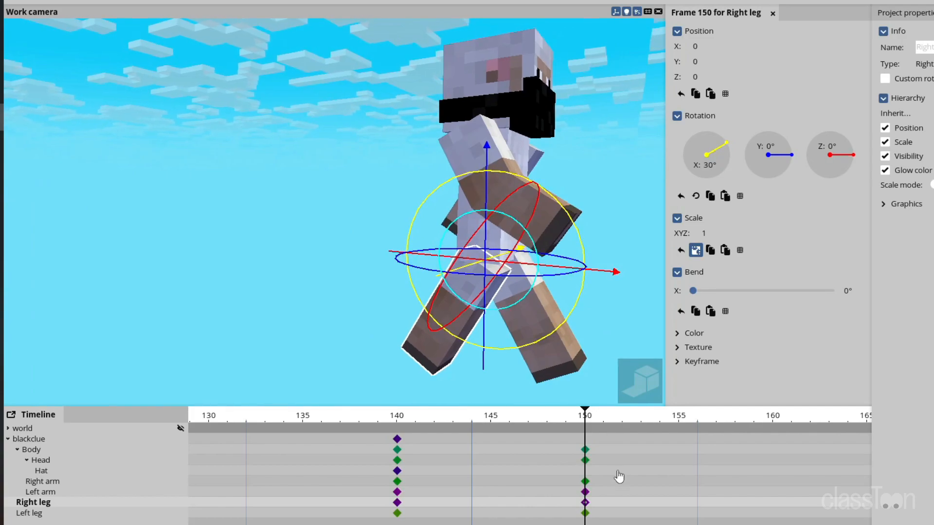
{"action": "left_click_drag", "start_coordinate": [583, 419], "coordinate": [772, 440]}
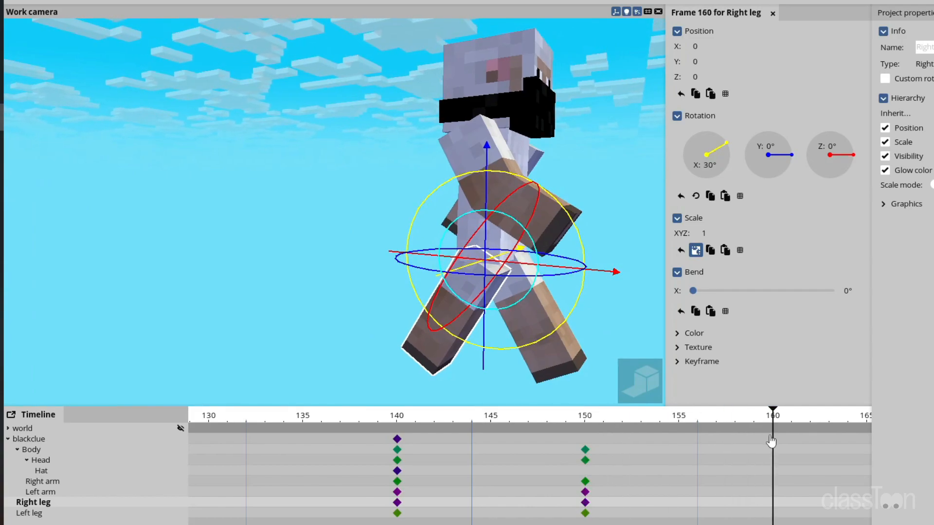
{"action": "left_click", "coordinate": [773, 514]}
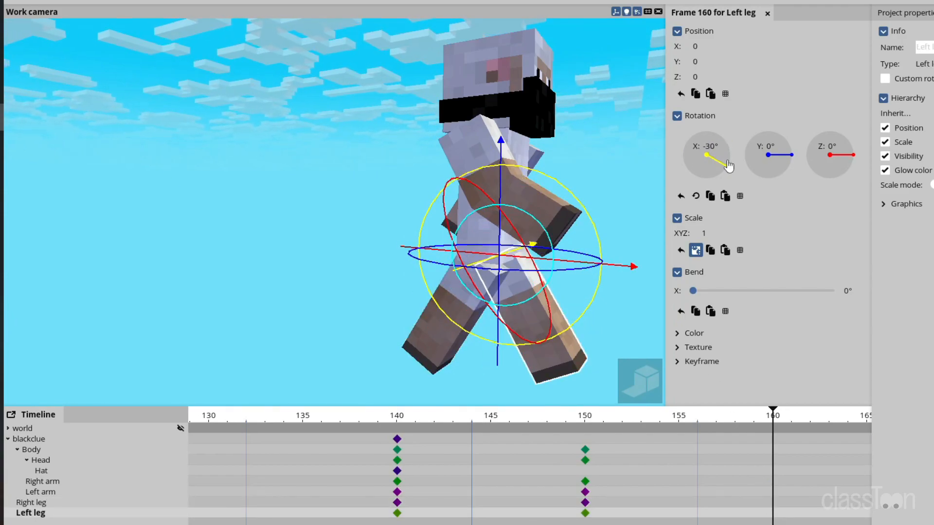
{"action": "left_click", "coordinate": [711, 147]}
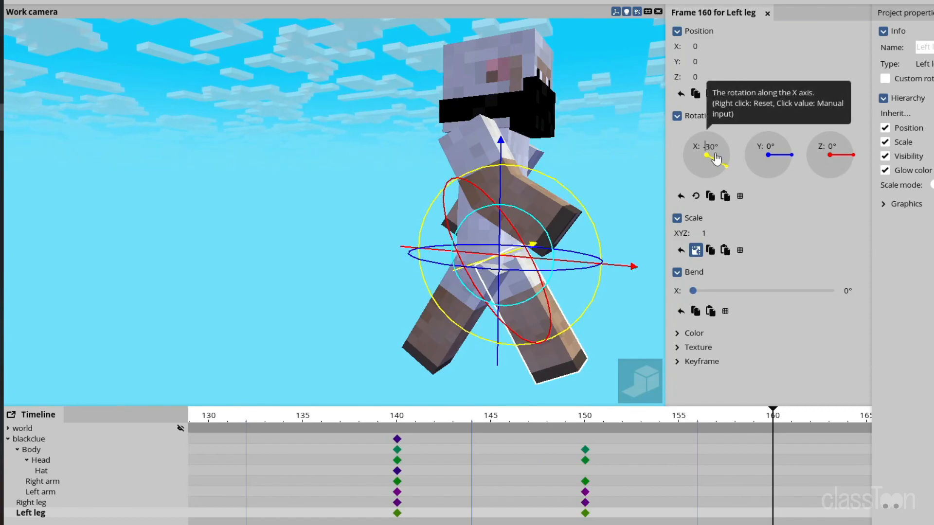
{"action": "key", "text": "Return"}
{"action": "left_click", "coordinate": [601, 126]}
{"action": "key", "text": "ctrl+z"}
{"action": "key", "text": "ctrl+z"}
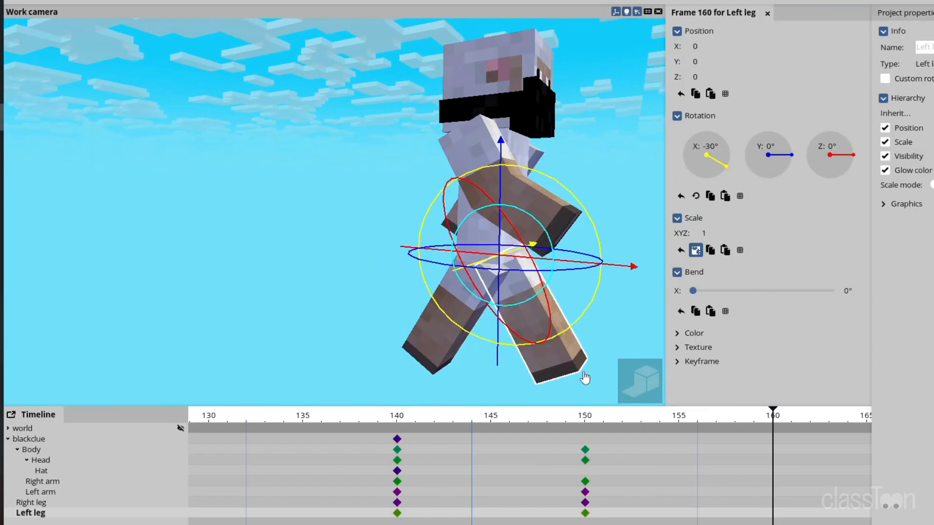
Step: Copy the leg keyframes from frame 150 to frame 160 with sides swapped, the left leg's onto the right leg and the right leg's onto the left
{"action": "left_click", "coordinate": [586, 514]}
{"action": "key", "text": "ctrl+c"}
{"action": "left_click", "coordinate": [585, 515]}
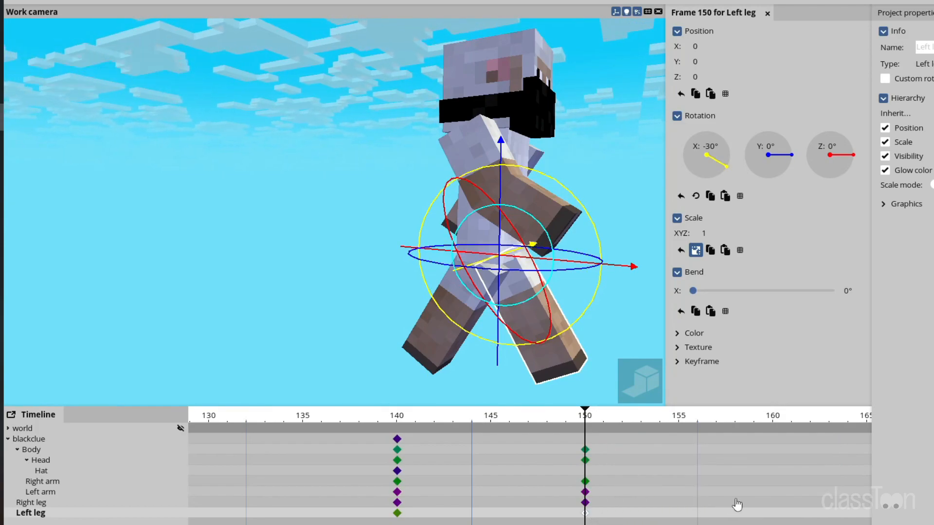
{"action": "left_click", "coordinate": [788, 503]}
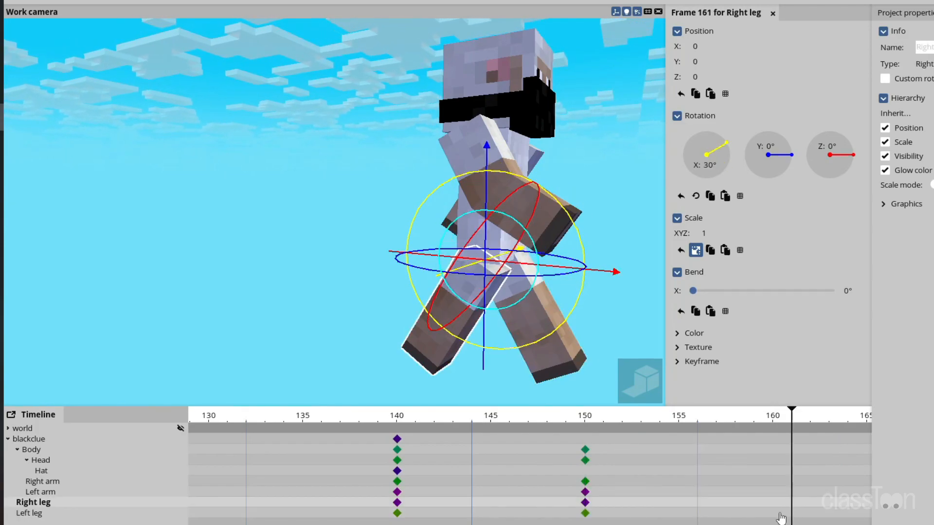
{"action": "key", "text": "ctrl+v"}
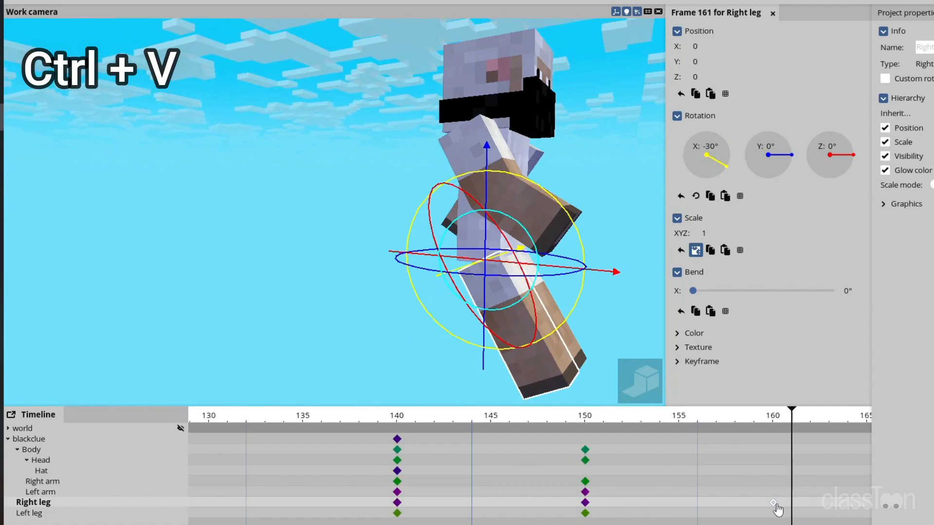
{"action": "left_click", "coordinate": [585, 504]}
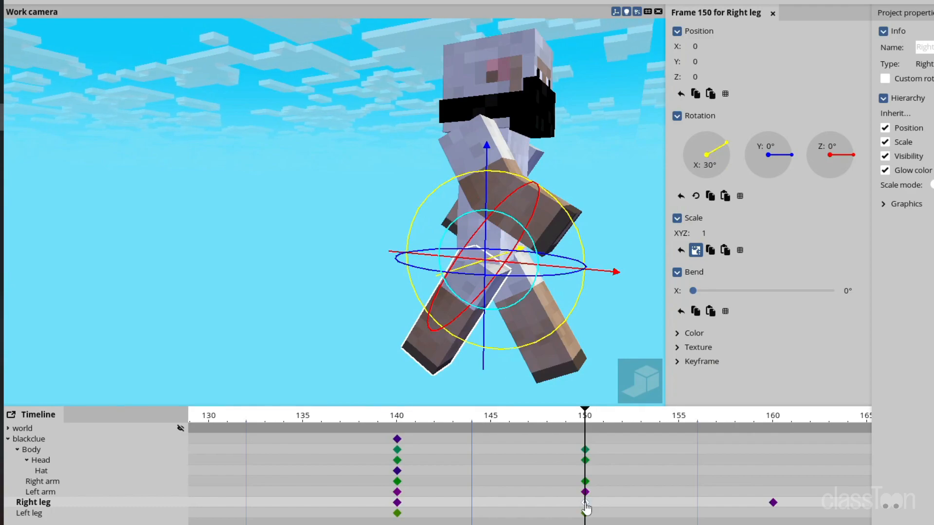
{"action": "left_click", "coordinate": [773, 514]}
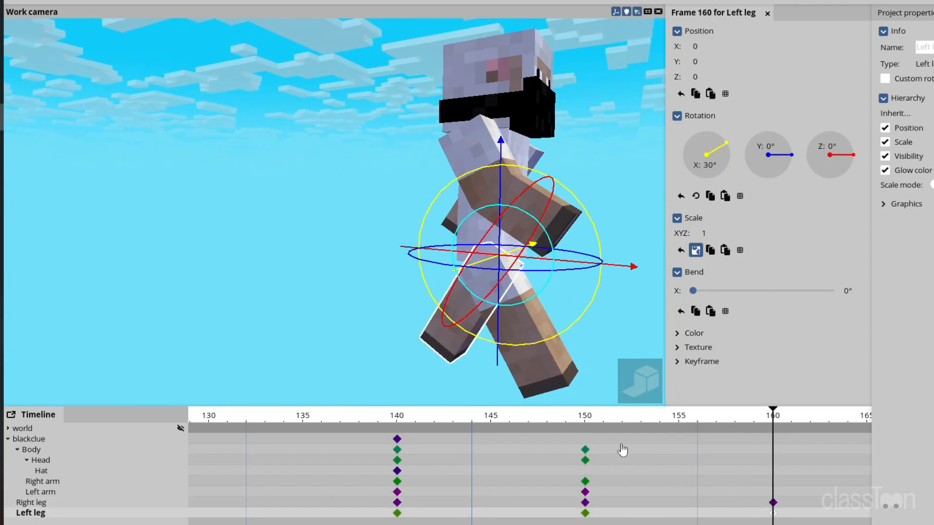
Step: Copy the right arm's keyframe from frame 150 onto the left arm at frame 160
{"action": "mouse_move", "coordinate": [582, 418]}
{"action": "left_mouse_down"}
{"action": "mouse_move", "coordinate": [772, 427]}
{"action": "mouse_move", "coordinate": [552, 406]}
{"action": "mouse_move", "coordinate": [589, 403]}
{"action": "left_mouse_up"}
{"action": "left_click", "coordinate": [533, 193]}
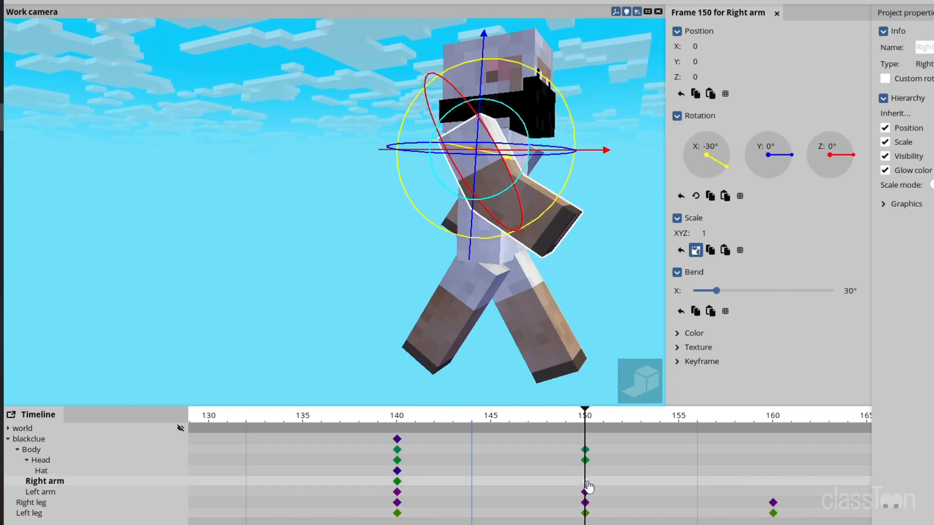
{"action": "left_click", "coordinate": [774, 498]}
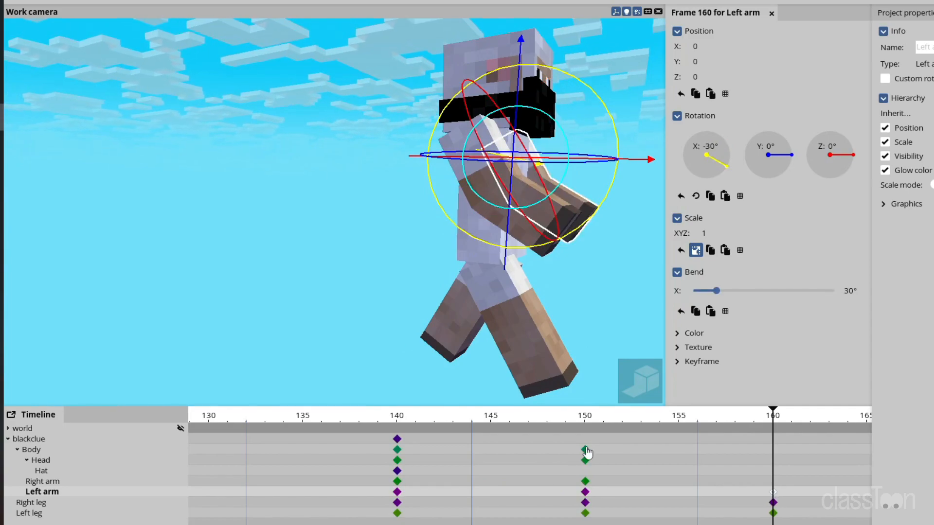
Step: Copy the left arm's keyframe from frame 150 onto the right arm at frame 160 and check the resulting arm motion
{"action": "left_click", "coordinate": [586, 426]}
{"action": "middle_click_drag", "start_coordinate": [475, 214], "coordinate": [488, 207]}
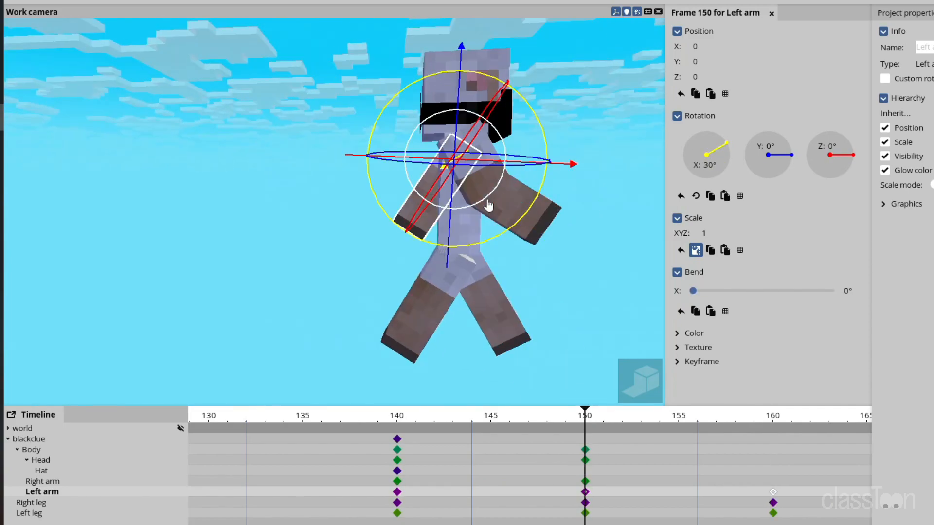
{"action": "left_click", "coordinate": [507, 208]}
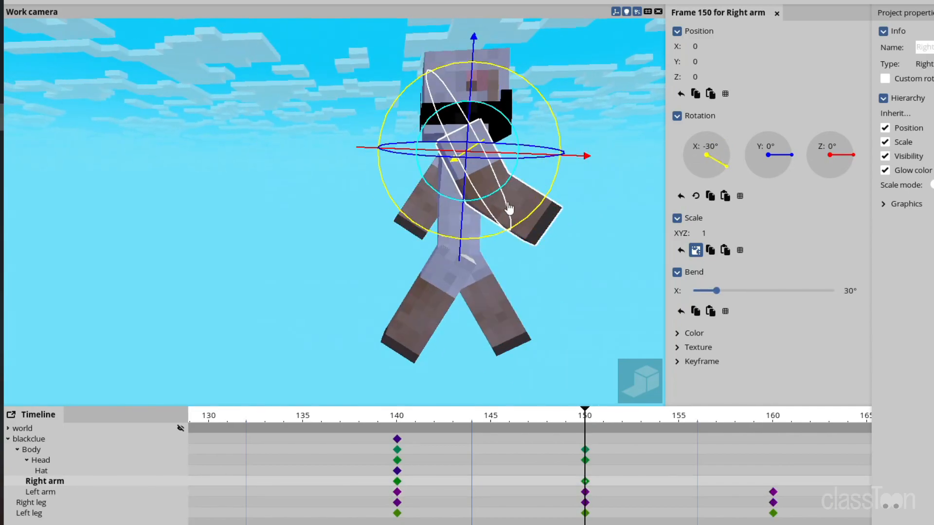
{"action": "left_click", "coordinate": [586, 492]}
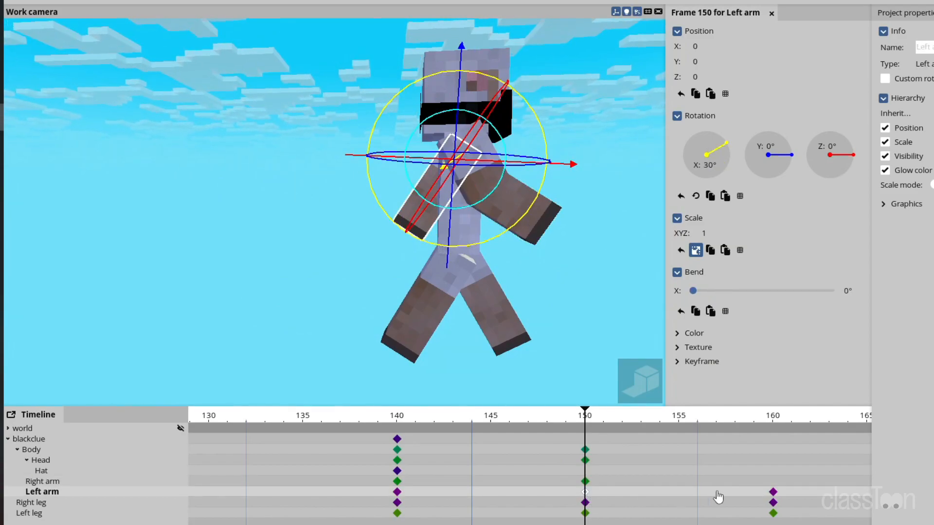
{"action": "left_click", "coordinate": [774, 483]}
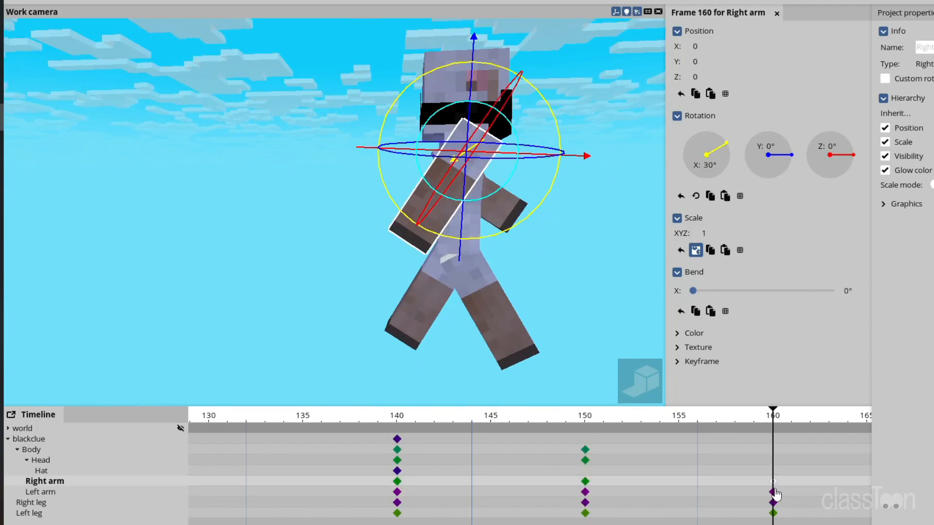
{"action": "left_click_drag", "start_coordinate": [574, 413], "coordinate": [586, 400]}
{"action": "right_click_drag", "start_coordinate": [552, 223], "coordinate": [477, 219]}
{"action": "left_click_drag", "start_coordinate": [477, 219], "coordinate": [640, 329]}
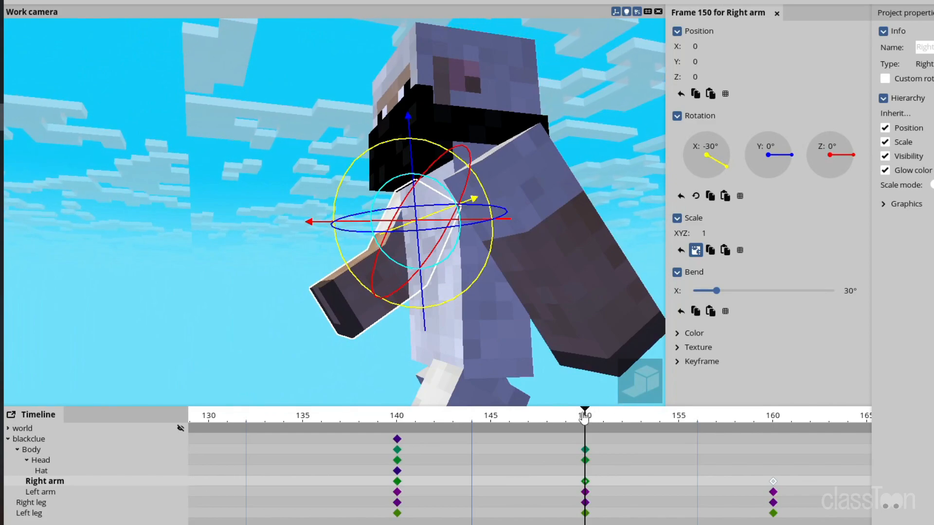
Step: Copy the body and head keyframes from frame 150 to frame 160 and preview the motion
{"action": "left_click_drag", "start_coordinate": [576, 433], "coordinate": [600, 472]}
{"action": "key", "text": "ctrl+c"}
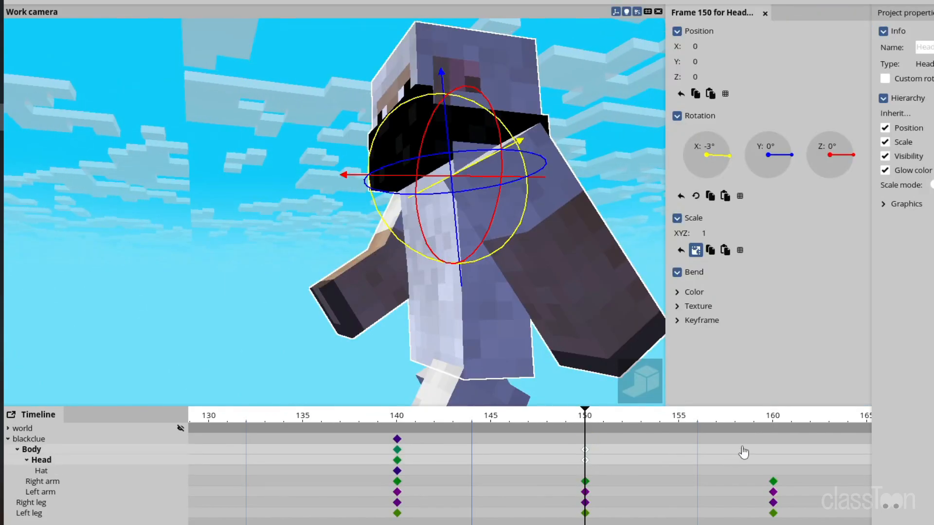
{"action": "left_click", "coordinate": [763, 414]}
{"action": "key", "text": "ctrl+v"}
{"action": "left_click_drag", "start_coordinate": [759, 466], "coordinate": [774, 460]}
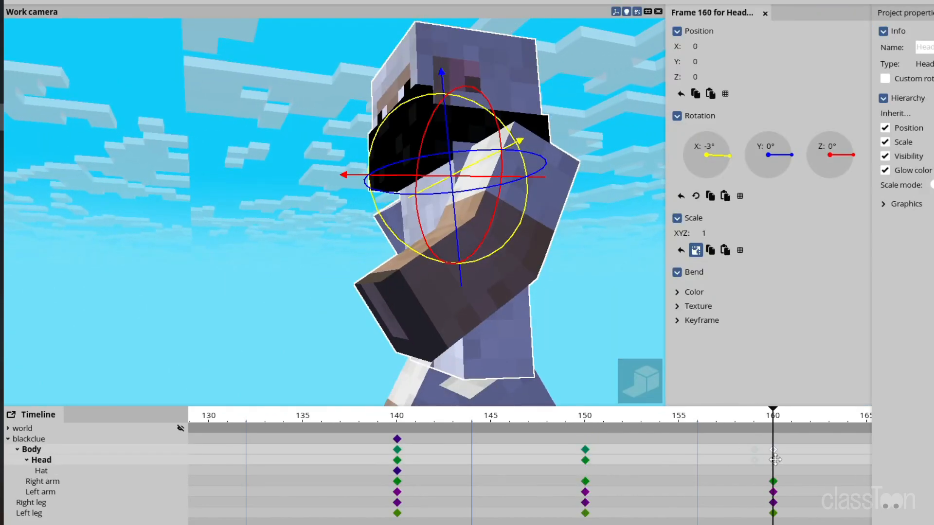
{"action": "left_click", "coordinate": [773, 417]}
{"action": "left_click_drag", "start_coordinate": [555, 419], "coordinate": [773, 455]}
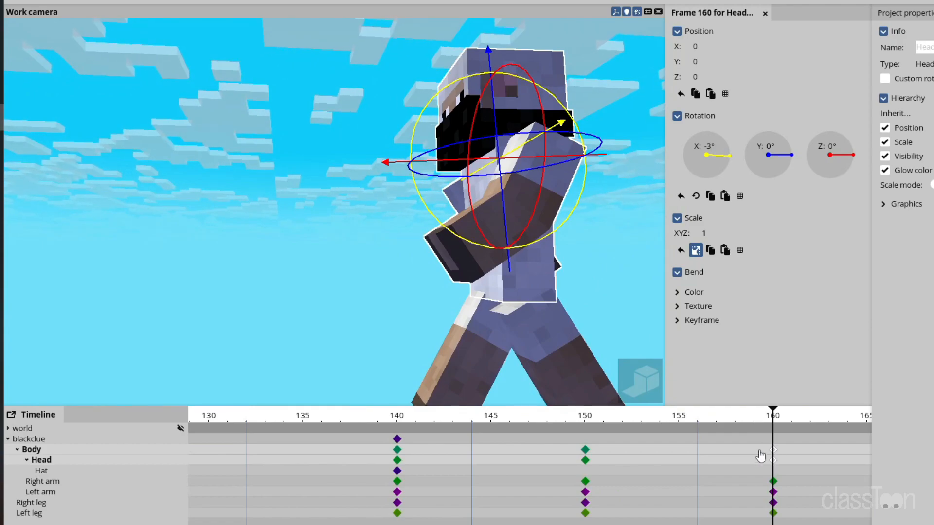
Step: Set the body's Y bend to -3° at frame 160
{"action": "left_click", "coordinate": [544, 283]}
{"action": "left_click_drag", "start_coordinate": [548, 293], "coordinate": [478, 239]}
{"action": "left_click", "coordinate": [372, 252]}
{"action": "left_click_drag", "start_coordinate": [385, 194], "coordinate": [340, 166]}
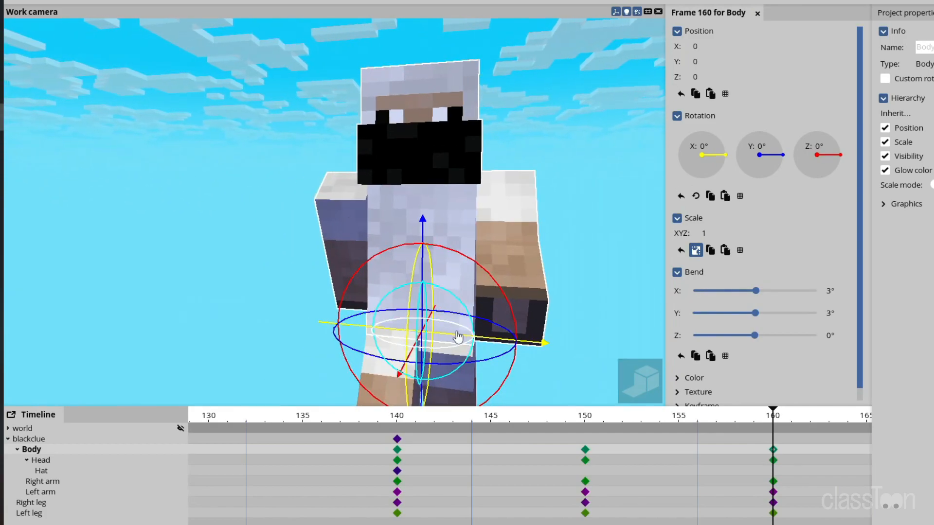
{"action": "left_click_drag", "start_coordinate": [454, 350], "coordinate": [442, 351]}
{"action": "key", "text": "ctrl+z"}
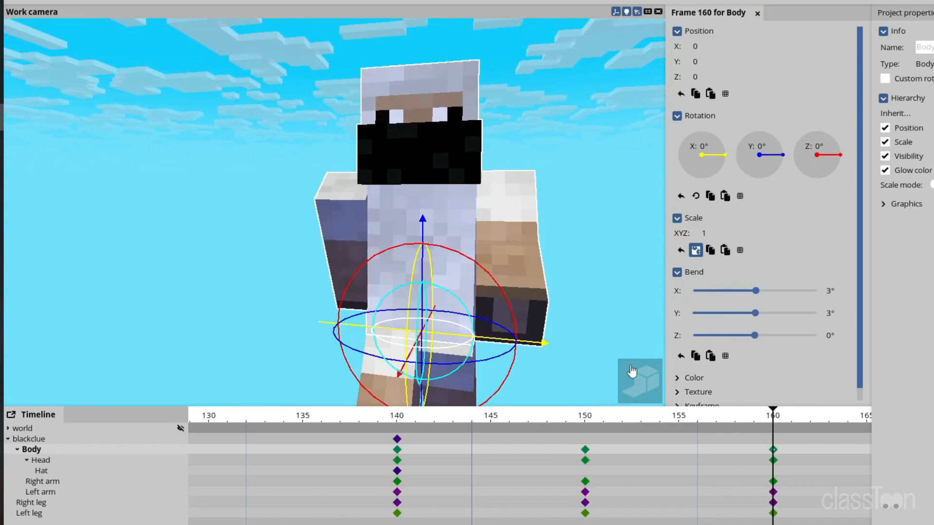
{"action": "left_click", "coordinate": [830, 317]}
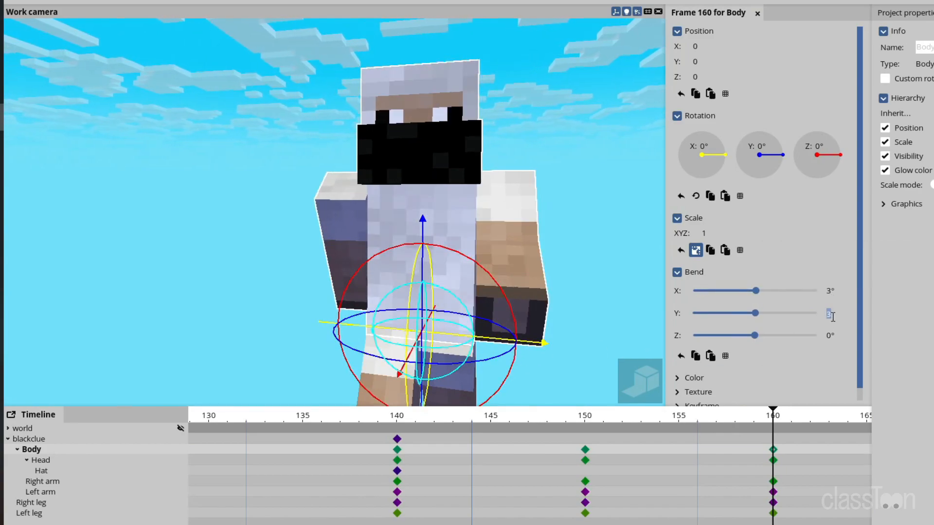
{"action": "type", "text": "-3"}
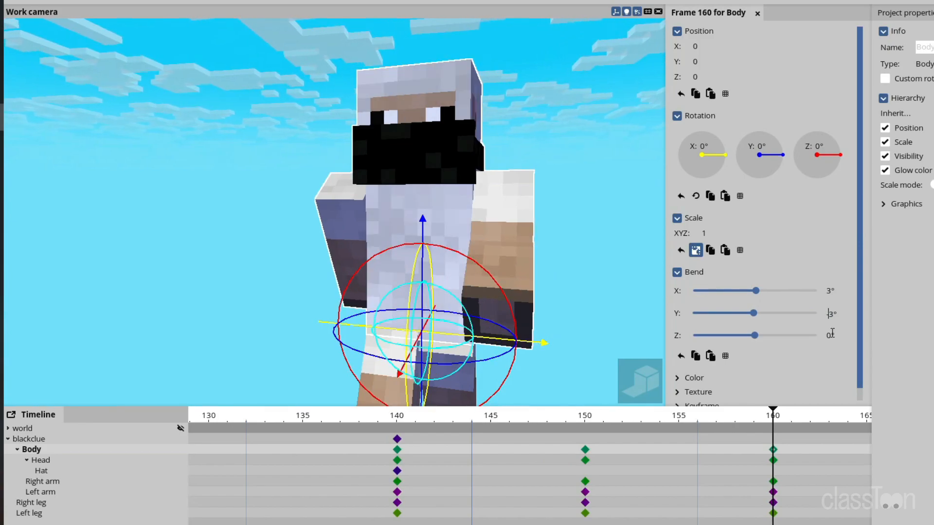
Step: Set the head's Y rotation to -3° at frame 150
{"action": "left_click_drag", "start_coordinate": [793, 462], "coordinate": [585, 411]}
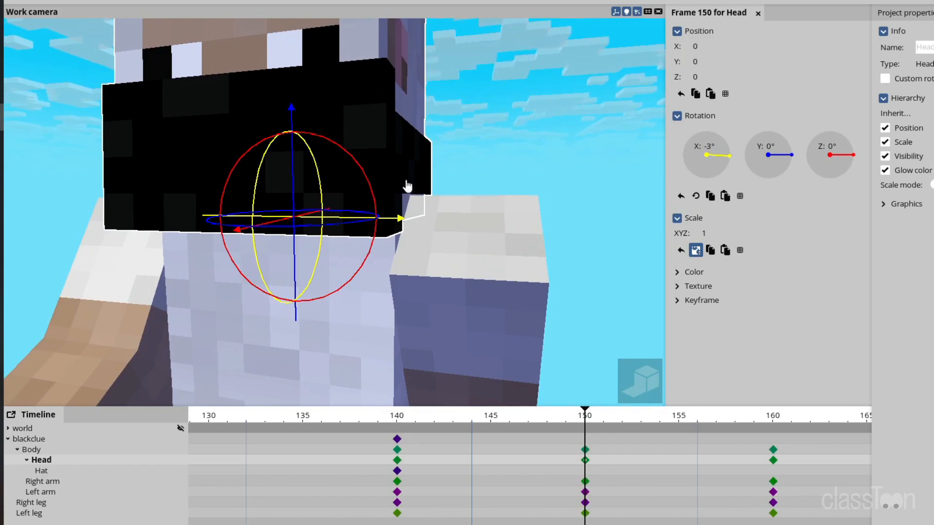
{"action": "mouse_move", "coordinate": [342, 237]}
{"action": "left_mouse_down"}
{"action": "mouse_move", "coordinate": [326, 237]}
{"action": "mouse_move", "coordinate": [343, 243]}
{"action": "left_mouse_up"}
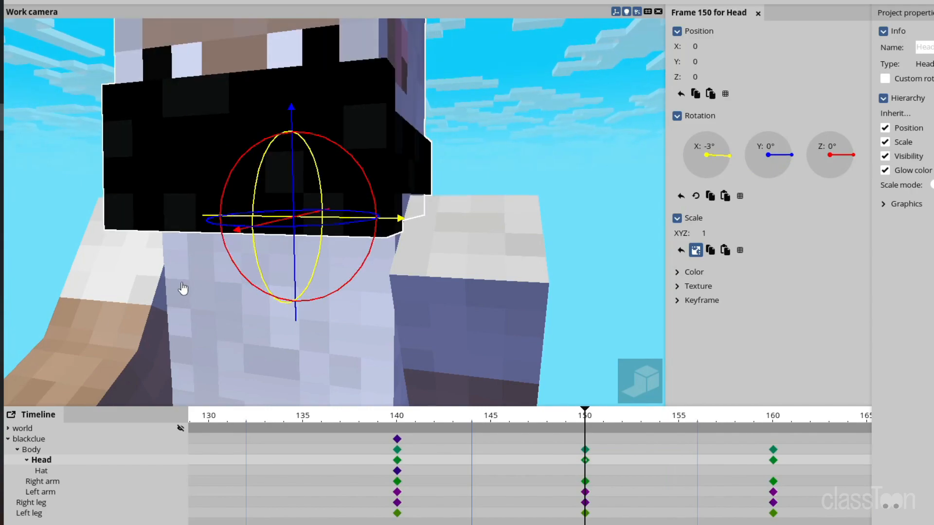
{"action": "left_click_drag", "start_coordinate": [277, 236], "coordinate": [270, 234]}
{"action": "left_click", "coordinate": [772, 147]}
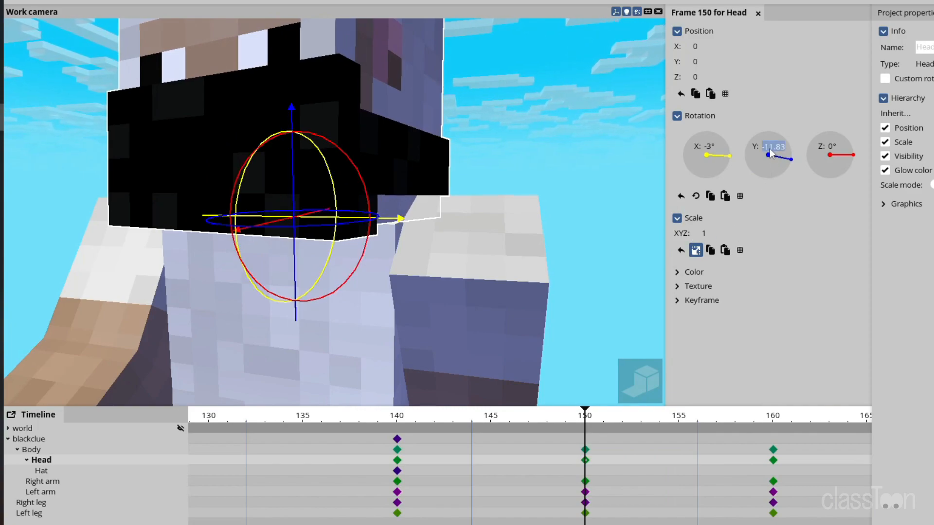
{"action": "type", "text": "-3"}
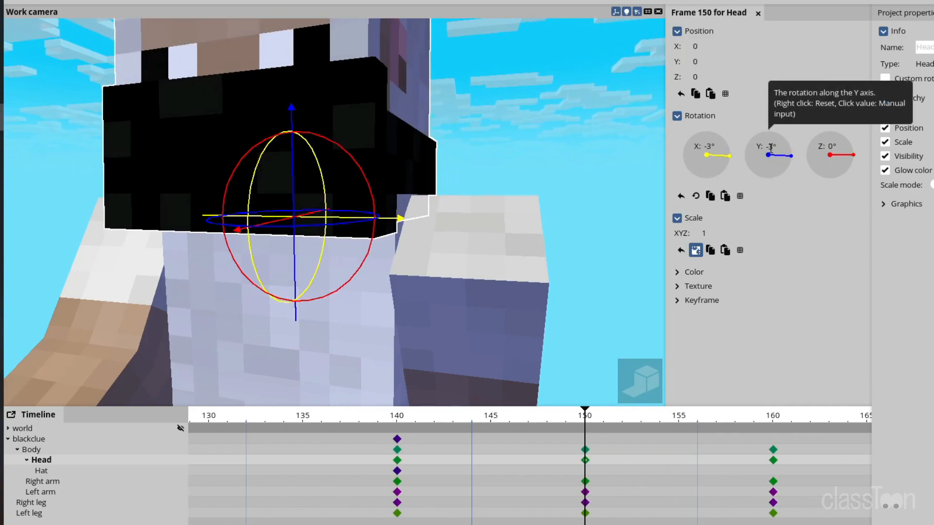
Step: Set the head's Y rotation to 3° at frame 160 and preview the motion between frames 150 and 160
{"action": "left_click", "coordinate": [774, 415]}
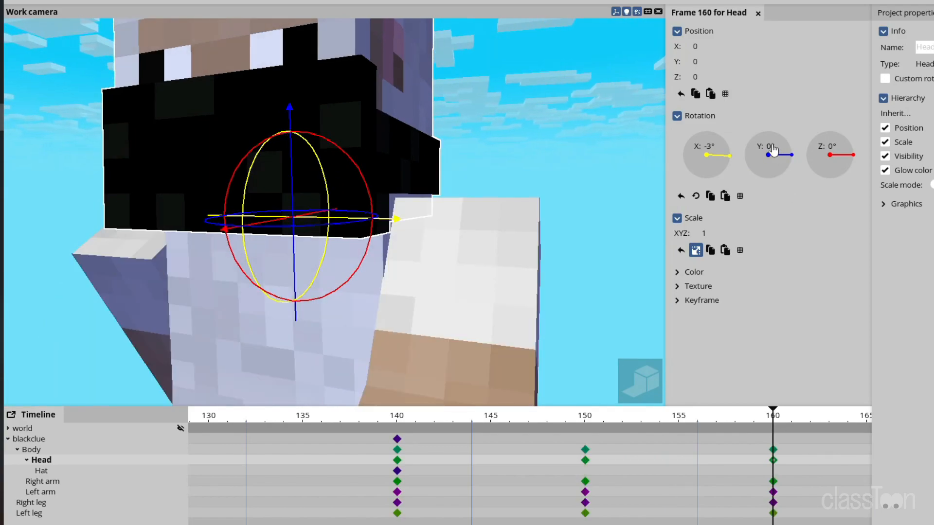
{"action": "type", "text": "3"}
{"action": "left_click_drag", "start_coordinate": [591, 420], "coordinate": [605, 454]}
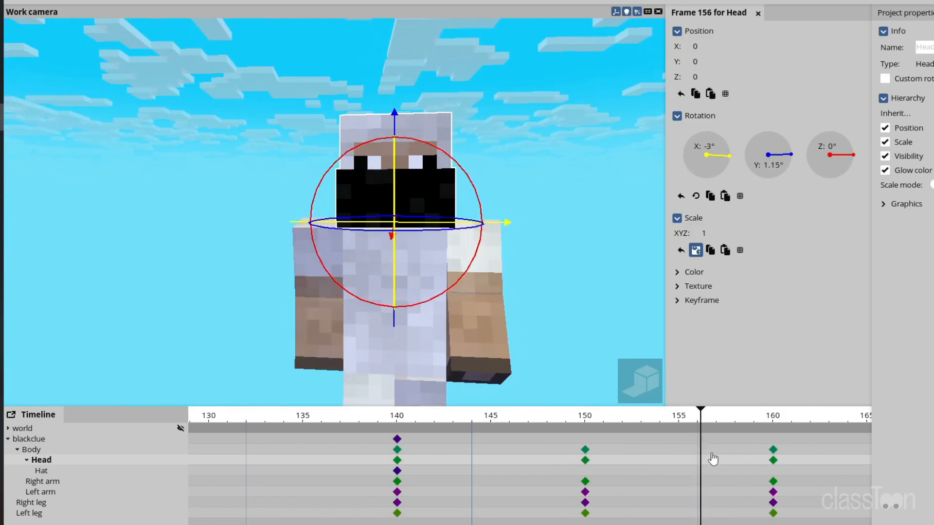
Step: Add a body keyframe at frame 155 with a trial bend, and undo the bend change
{"action": "left_click", "coordinate": [725, 452]}
{"action": "left_click", "coordinate": [680, 431]}
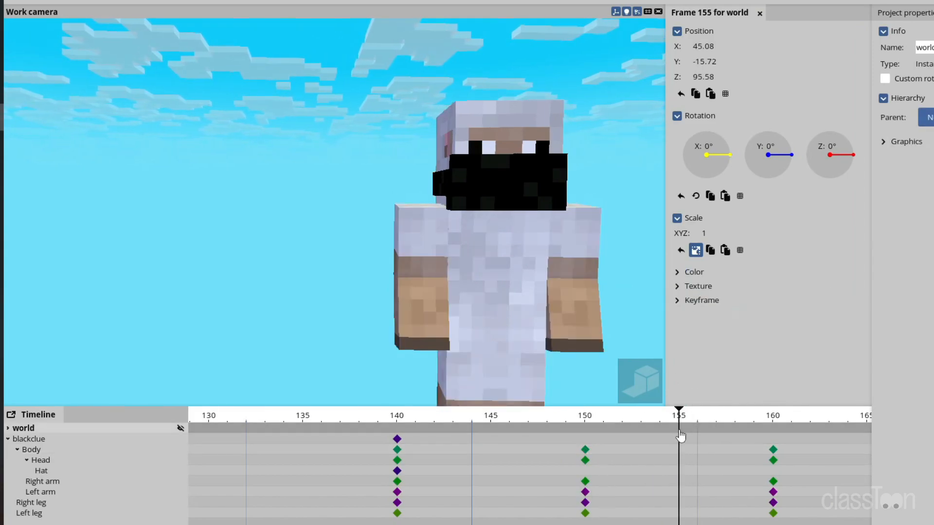
{"action": "left_click", "coordinate": [515, 259]}
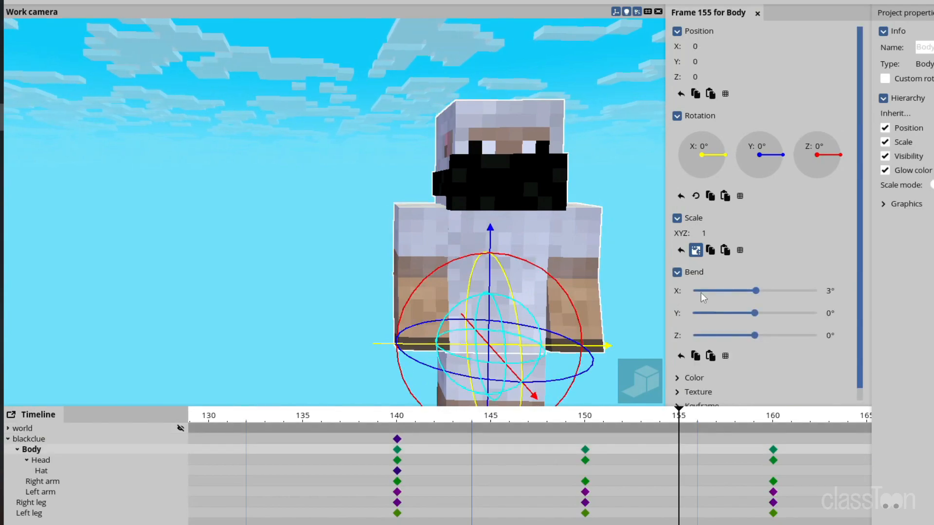
{"action": "left_click_drag", "start_coordinate": [503, 322], "coordinate": [503, 337]}
{"action": "key", "text": "ctrl+z"}
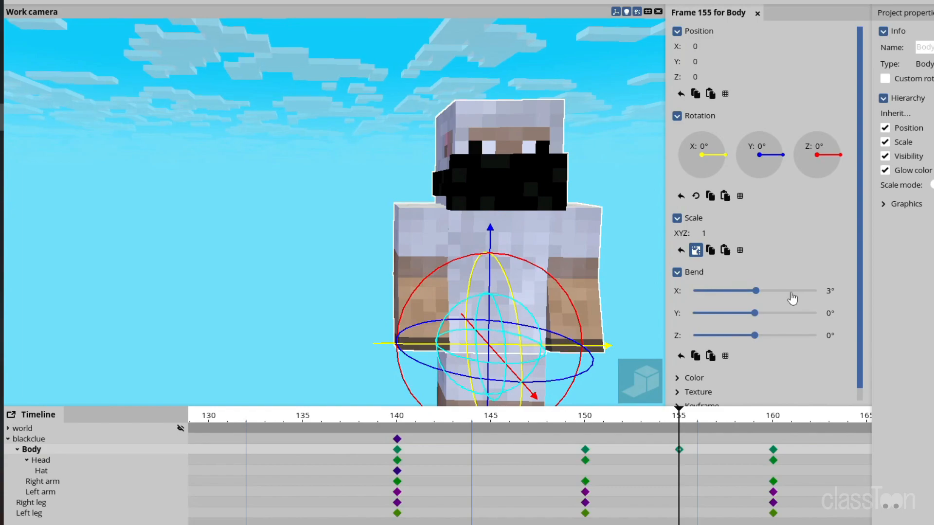
{"action": "key", "text": "ctrl+z"}
Step: Examine the walk pose from several angles and preview the leg motion between frames 150 and 155
{"action": "left_click_drag", "start_coordinate": [565, 416], "coordinate": [640, 319]}
{"action": "right_click_drag", "start_coordinate": [639, 319], "coordinate": [636, 321]}
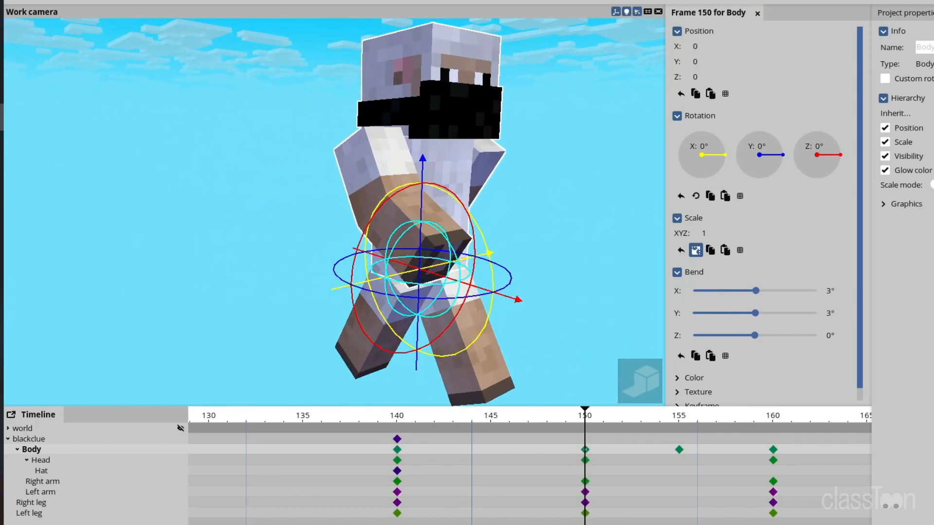
{"action": "mouse_move", "coordinate": [581, 422]}
{"action": "left_mouse_down"}
{"action": "mouse_move", "coordinate": [769, 420]}
{"action": "mouse_move", "coordinate": [568, 422]}
{"action": "mouse_move", "coordinate": [767, 422]}
{"action": "mouse_move", "coordinate": [769, 434]}
{"action": "mouse_move", "coordinate": [584, 427]}
{"action": "left_mouse_up"}
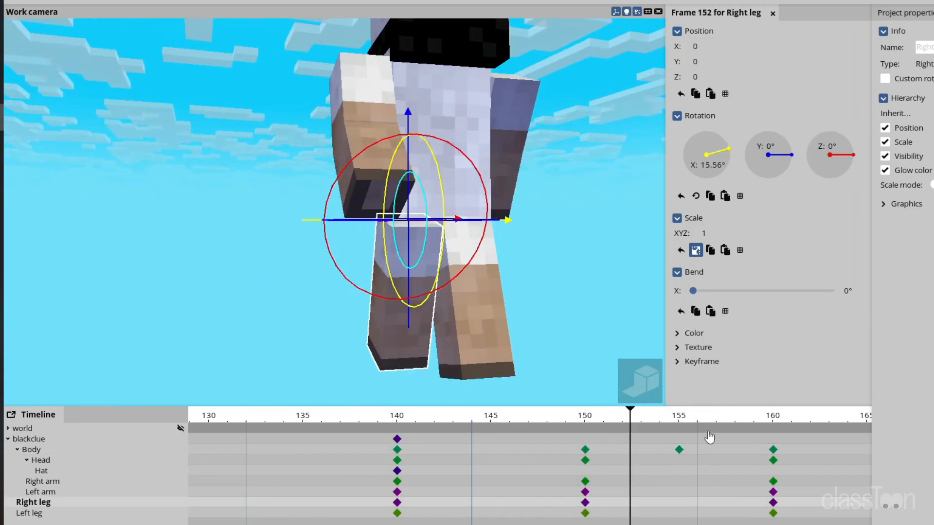
{"action": "left_click_drag", "start_coordinate": [708, 438], "coordinate": [677, 444]}
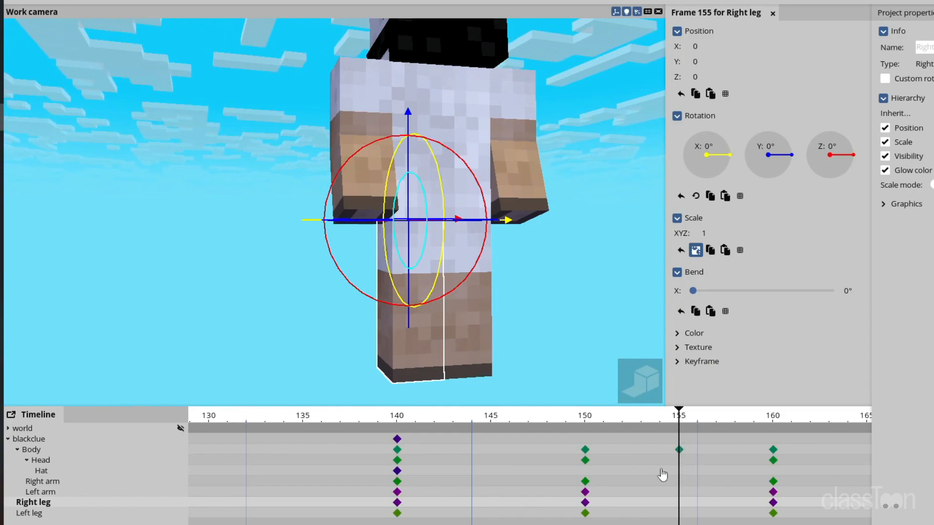
{"action": "left_click_drag", "start_coordinate": [387, 434], "coordinate": [509, 514]}
{"action": "left_click_drag", "start_coordinate": [567, 431], "coordinate": [680, 505]}
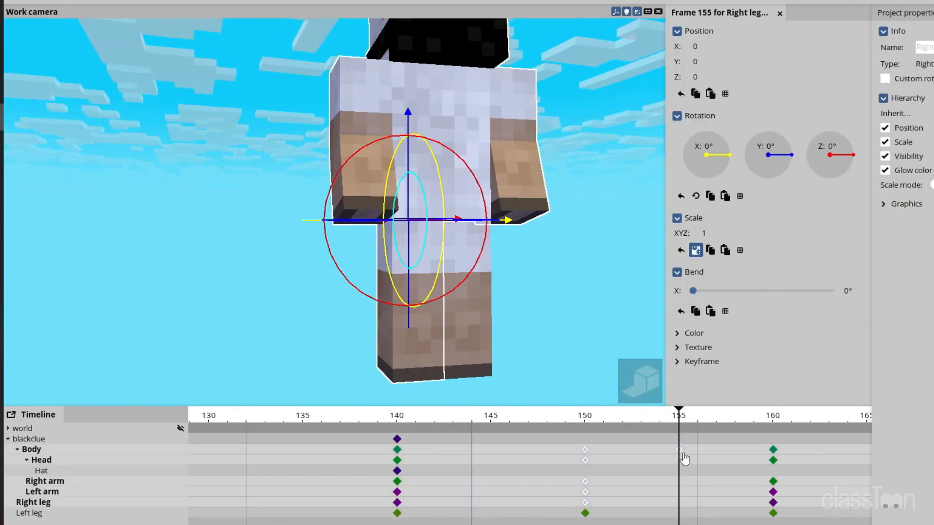
{"action": "right_click_drag", "start_coordinate": [509, 336], "coordinate": [509, 336]}
{"action": "mouse_move", "coordinate": [676, 419]}
{"action": "left_mouse_down"}
{"action": "mouse_move", "coordinate": [726, 419]}
{"action": "mouse_move", "coordinate": [680, 423]}
{"action": "left_mouse_up"}
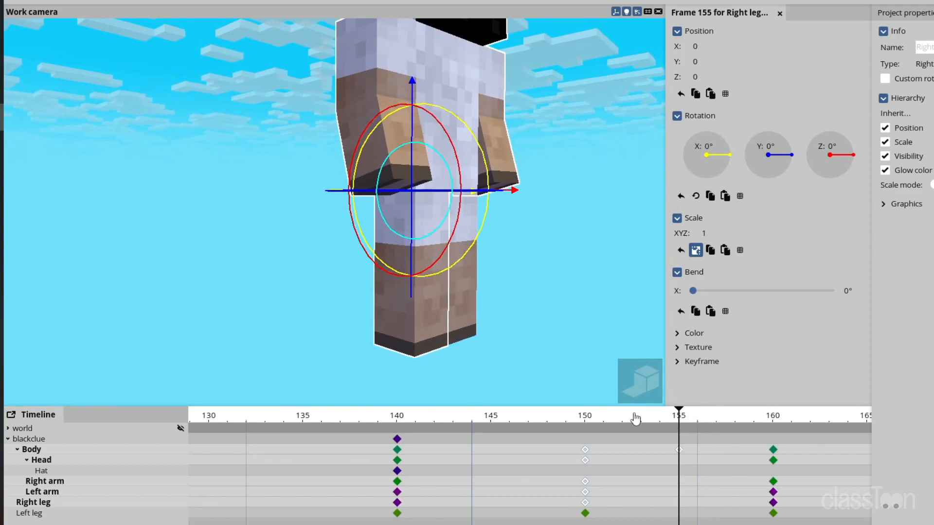
{"action": "left_click_drag", "start_coordinate": [428, 239], "coordinate": [403, 239]}
{"action": "key", "text": "ctrl+z"}
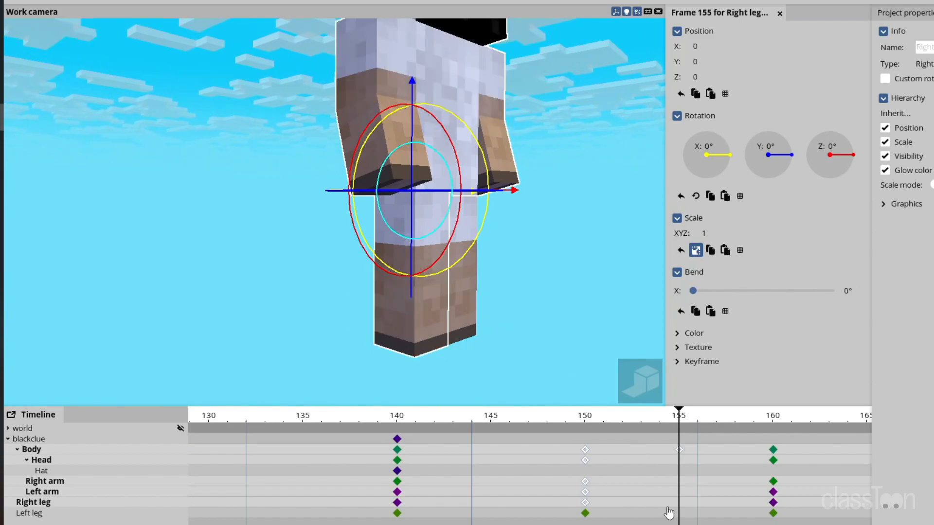
Step: Bend the right leg at the knee at frame 155 and preview the motion through frame 160
{"action": "left_click", "coordinate": [576, 441]}
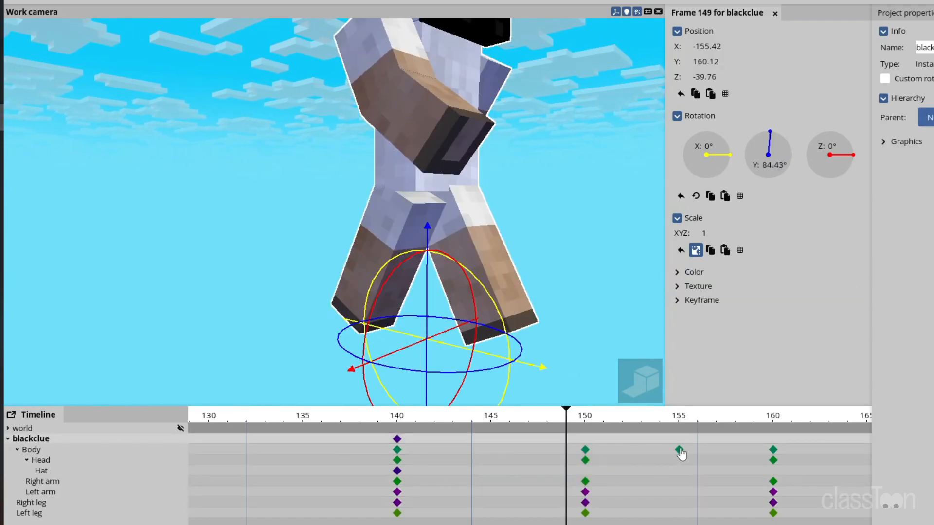
{"action": "left_click", "coordinate": [680, 421]}
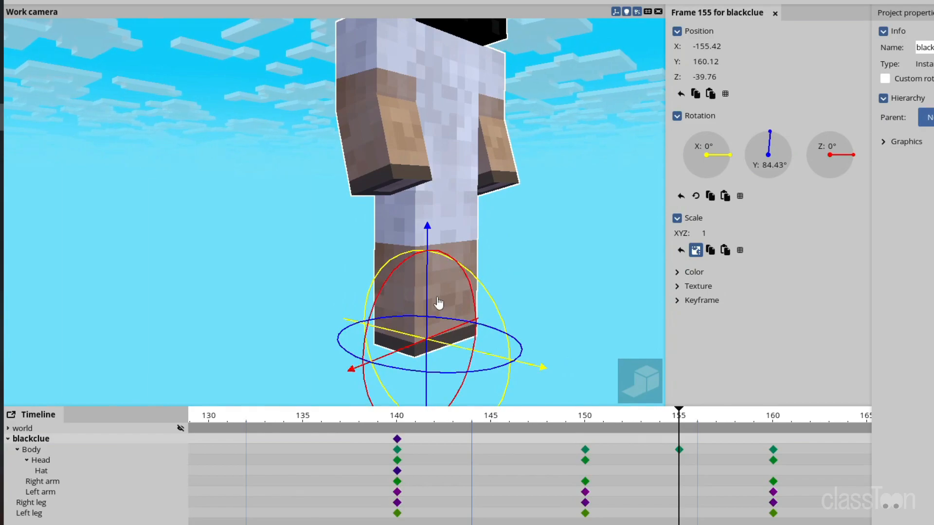
{"action": "left_click", "coordinate": [416, 294]}
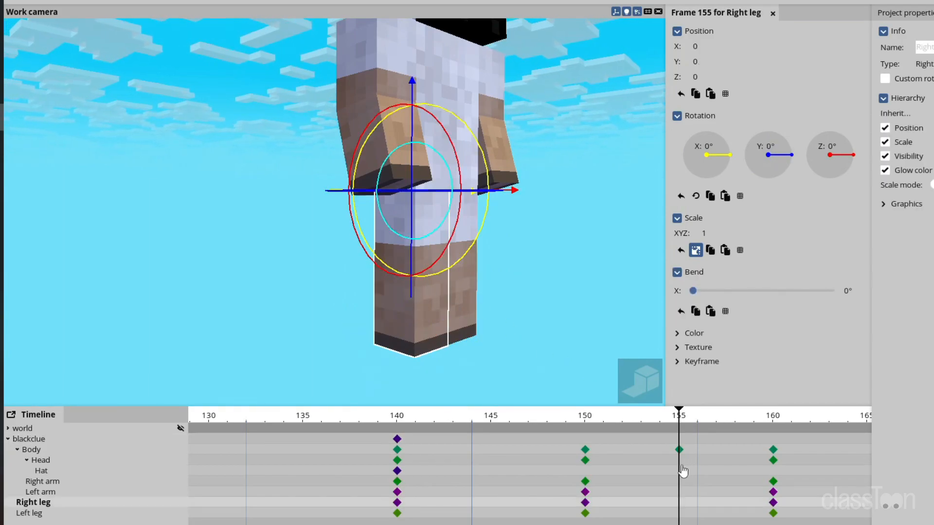
{"action": "left_click_drag", "start_coordinate": [435, 236], "coordinate": [390, 233]}
{"action": "left_click_drag", "start_coordinate": [575, 418], "coordinate": [747, 437]}
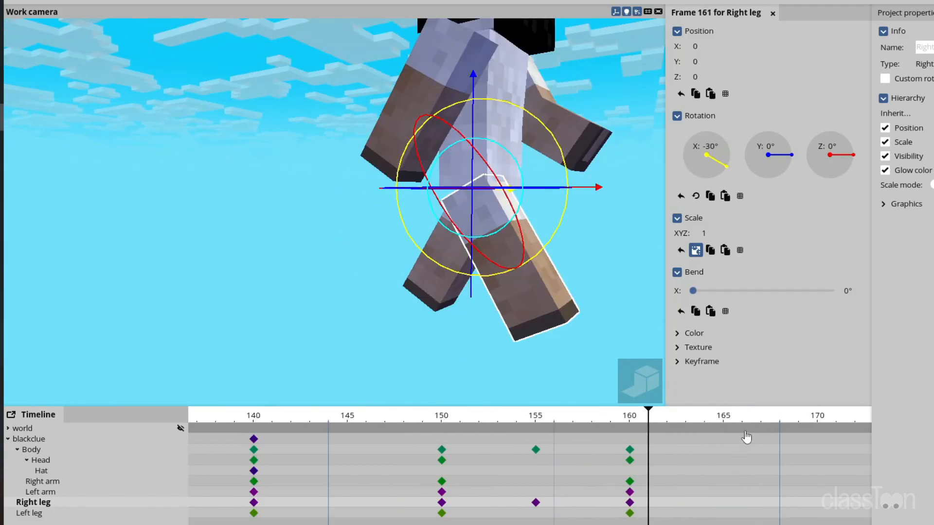
Step: Copy the body, head, arm and leg keyframes from frame 150 to frame 170
{"action": "left_click_drag", "start_coordinate": [515, 439], "coordinate": [741, 459]}
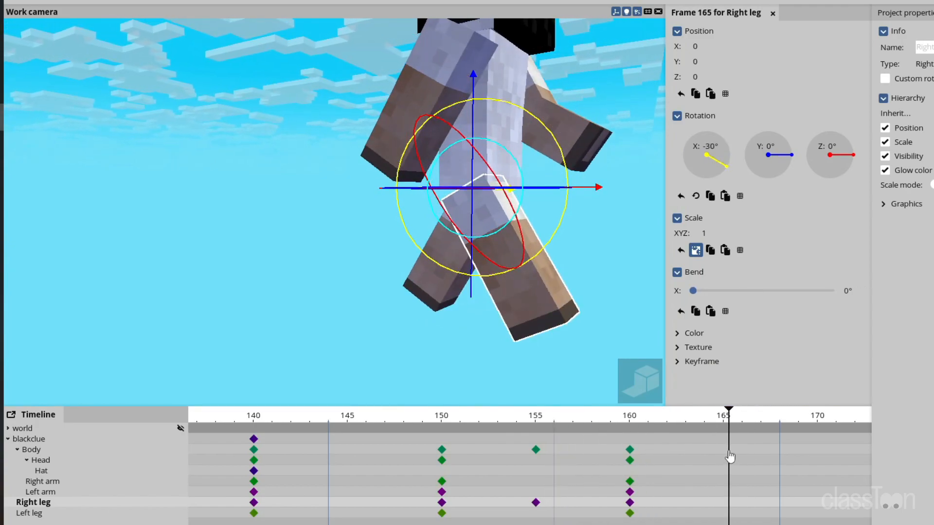
{"action": "mouse_move", "coordinate": [426, 441]}
{"action": "left_mouse_down"}
{"action": "mouse_move", "coordinate": [444, 467]}
{"action": "mouse_move", "coordinate": [451, 517]}
{"action": "left_mouse_up"}
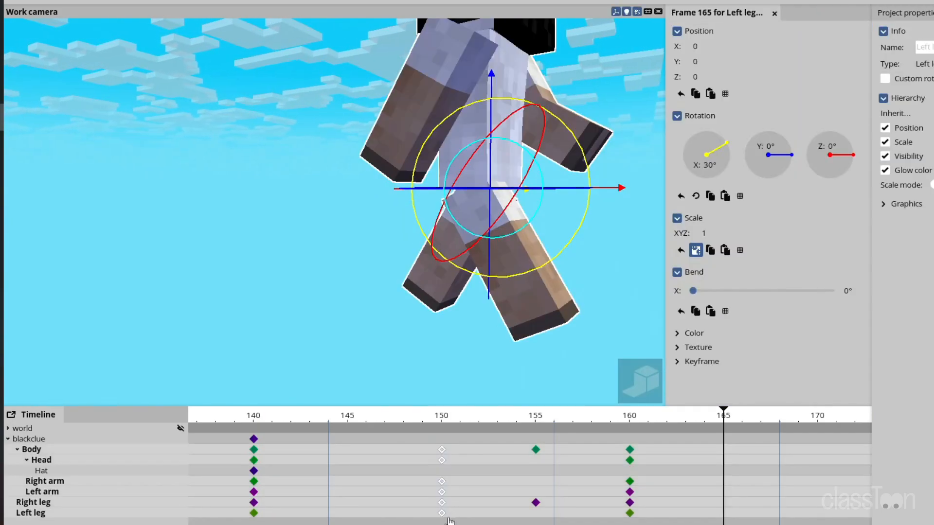
{"action": "key", "text": "ctrl+v"}
{"action": "left_click_drag", "start_coordinate": [723, 519], "coordinate": [817, 509]}
Step: Set the right leg's bend at frame 155 to 65°
{"action": "left_click_drag", "start_coordinate": [424, 418], "coordinate": [725, 439]}
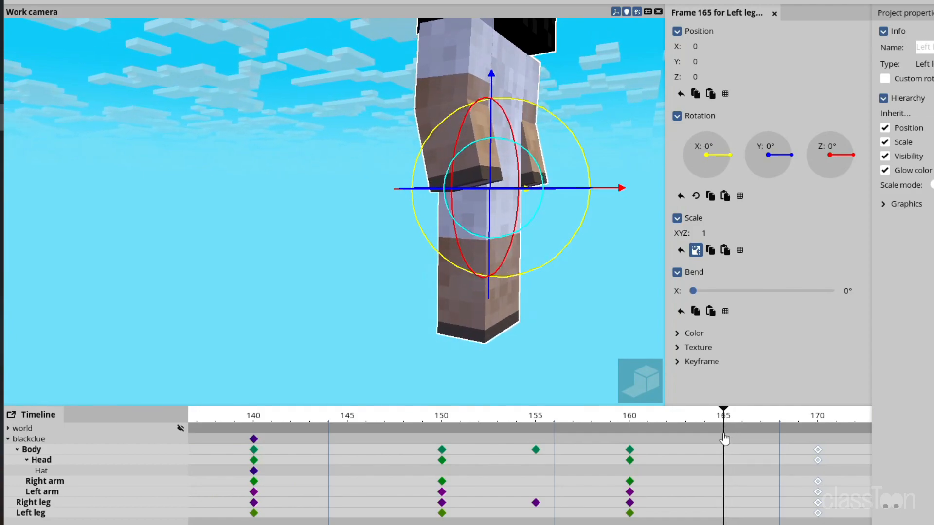
{"action": "left_click_drag", "start_coordinate": [542, 302], "coordinate": [396, 261]}
{"action": "left_click", "coordinate": [396, 260]}
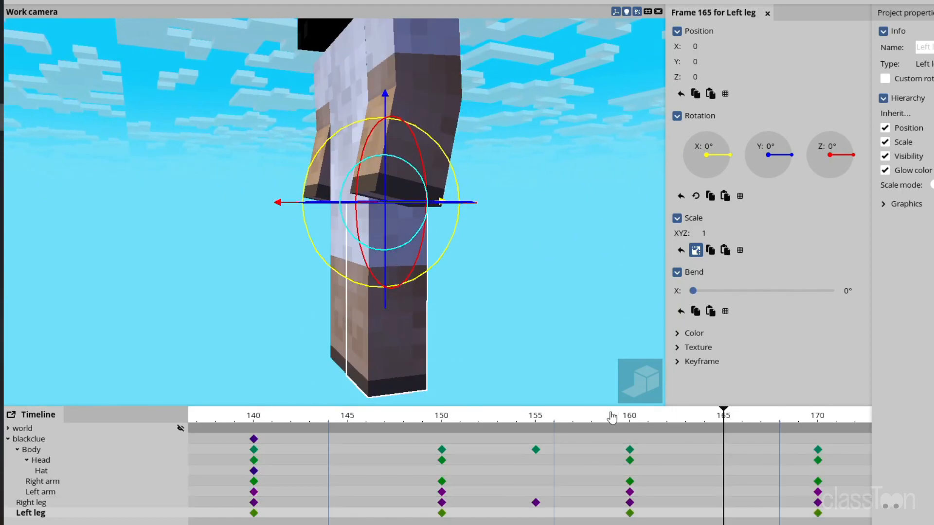
{"action": "left_click", "coordinate": [536, 422]}
{"action": "left_click", "coordinate": [536, 503]}
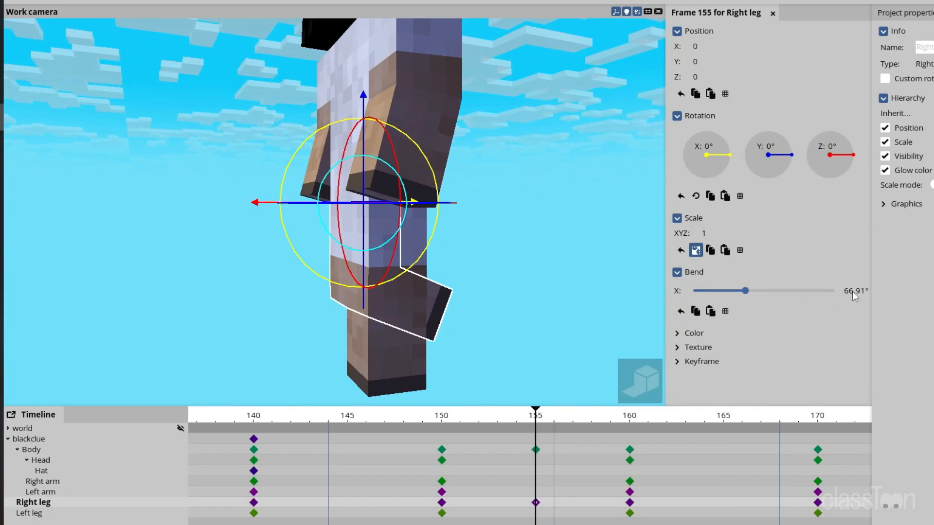
{"action": "type", "text": "65"}
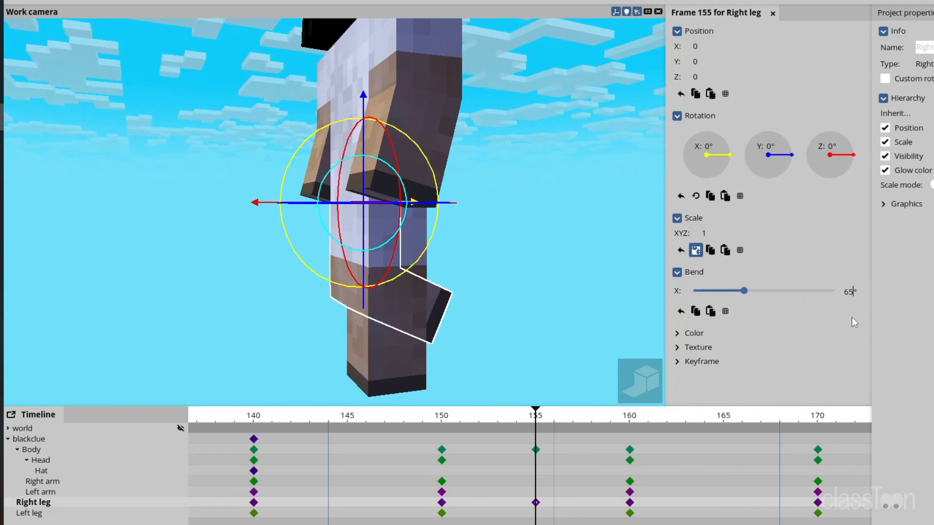
Step: Set the left leg's bend at frame 165 to 65° and preview the leg motion
{"action": "left_click", "coordinate": [519, 293]}
{"action": "left_click", "coordinate": [423, 334]}
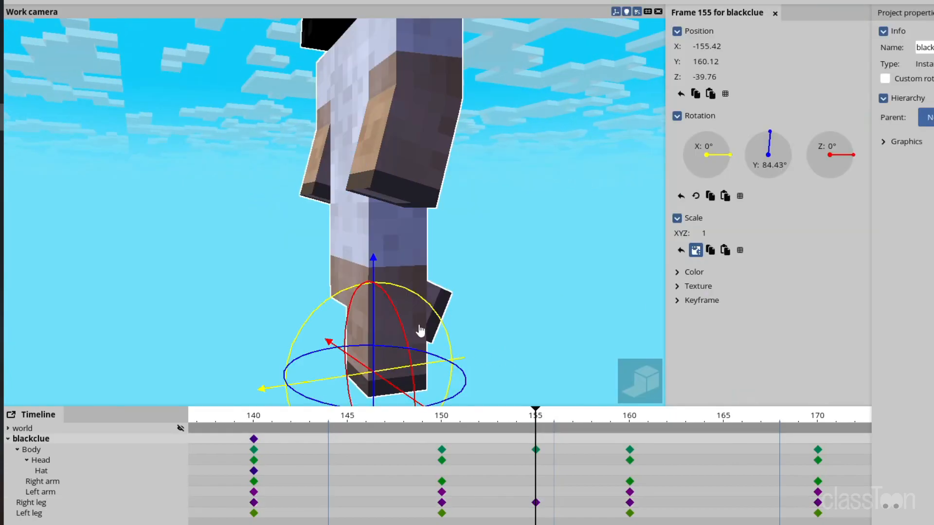
{"action": "left_click", "coordinate": [724, 421]}
{"action": "left_click", "coordinate": [383, 251]}
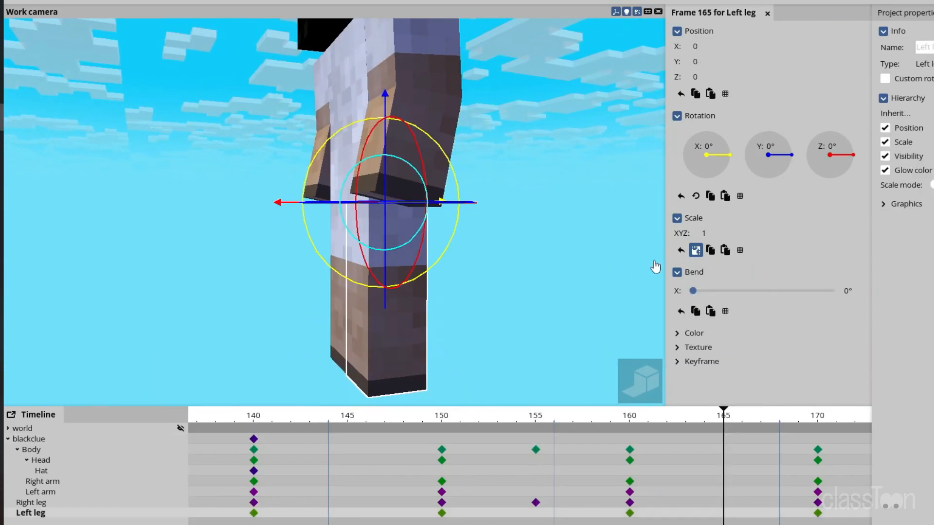
{"action": "left_click", "coordinate": [848, 291]}
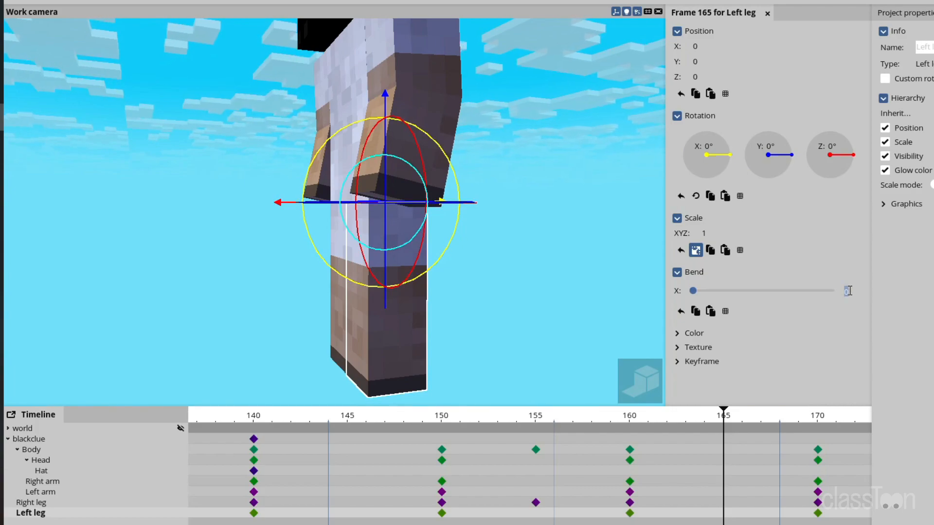
{"action": "type", "text": "5"}
{"action": "key", "text": "BackSpace"}
{"action": "type", "text": "65"}
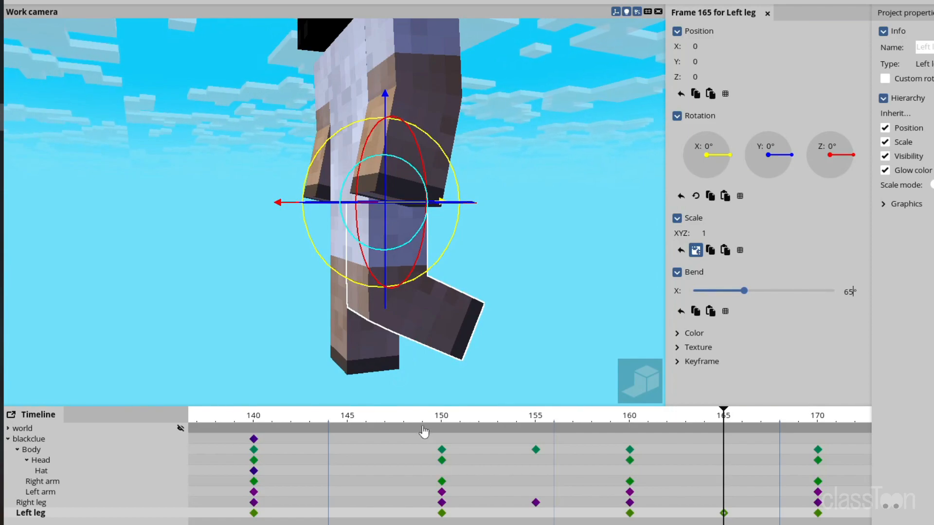
{"action": "left_click_drag", "start_coordinate": [422, 419], "coordinate": [682, 465]}
{"action": "left_click_drag", "start_coordinate": [592, 479], "coordinate": [535, 448]}
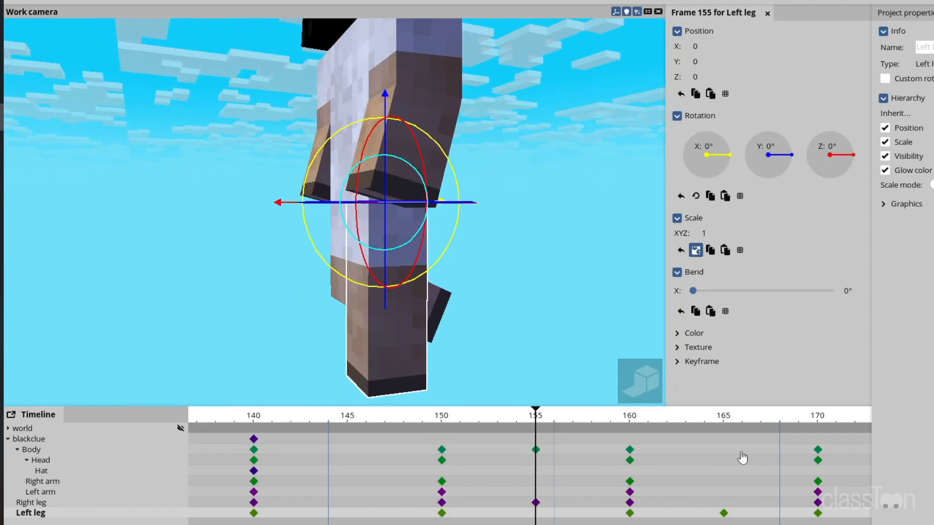
Step: Add a body keyframe at frame 165 with its X bend reset to 0°, and play the walk from frame 150
{"action": "left_click", "coordinate": [723, 451]}
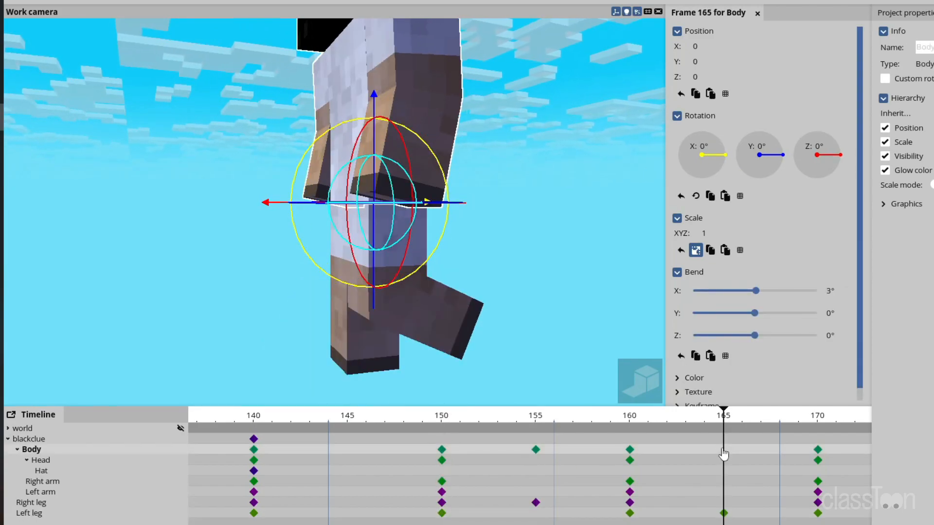
{"action": "left_click", "coordinate": [340, 91]}
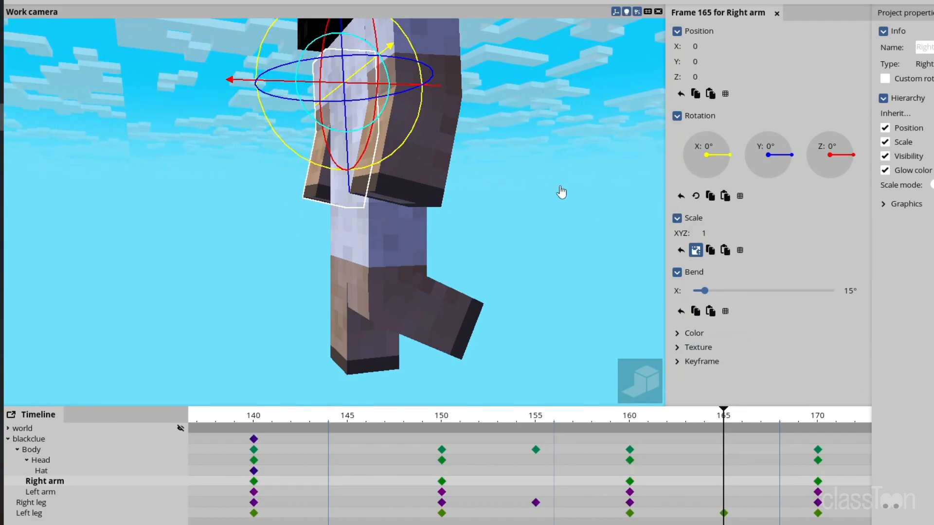
{"action": "scroll", "coordinate": [562, 192], "scroll_direction": "up", "scroll_amount": 3}
{"action": "left_click", "coordinate": [421, 218]}
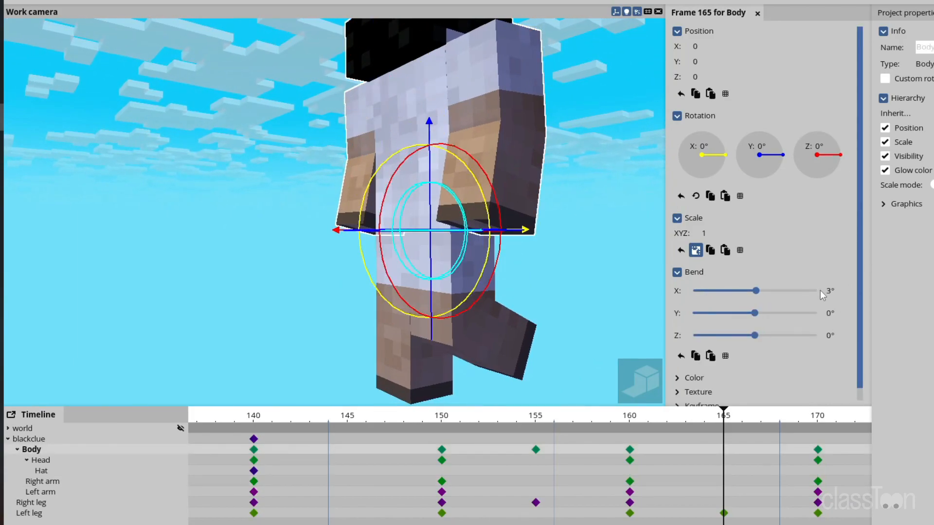
{"action": "right_click", "coordinate": [798, 293]}
{"action": "left_click_drag", "start_coordinate": [452, 426], "coordinate": [543, 446]}
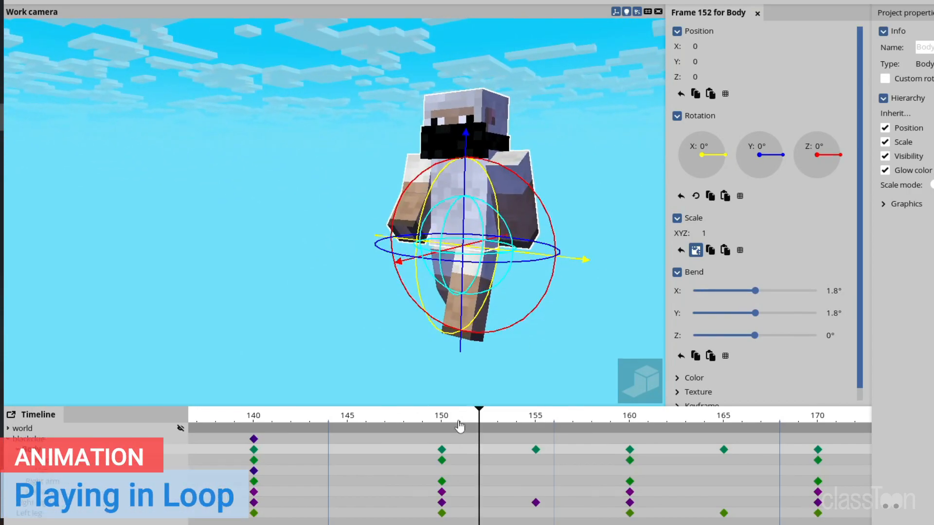
{"action": "left_click_drag", "start_coordinate": [460, 427], "coordinate": [433, 430]}
{"action": "key", "text": "space"}
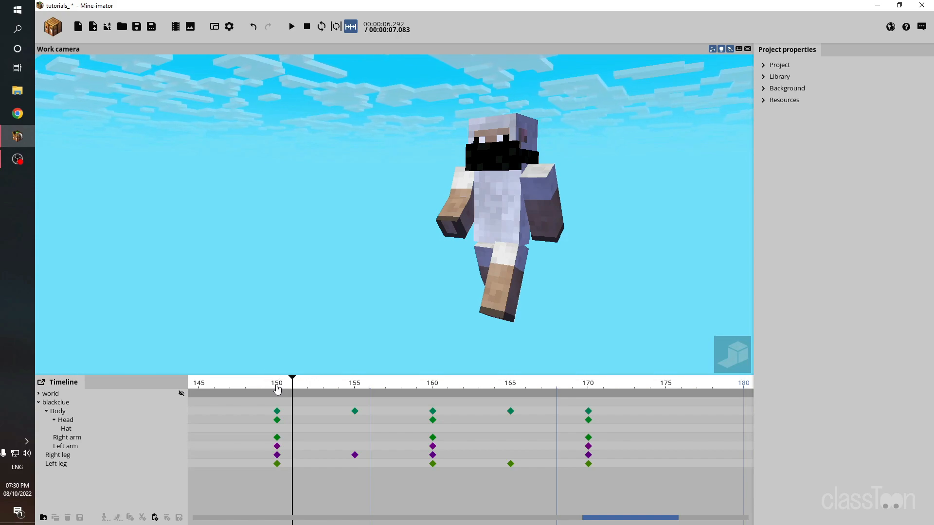
Step: Mark frames 150 to 165 as the playback region, enable looping, and play the region
{"action": "left_click_drag", "start_coordinate": [278, 387], "coordinate": [511, 390]}
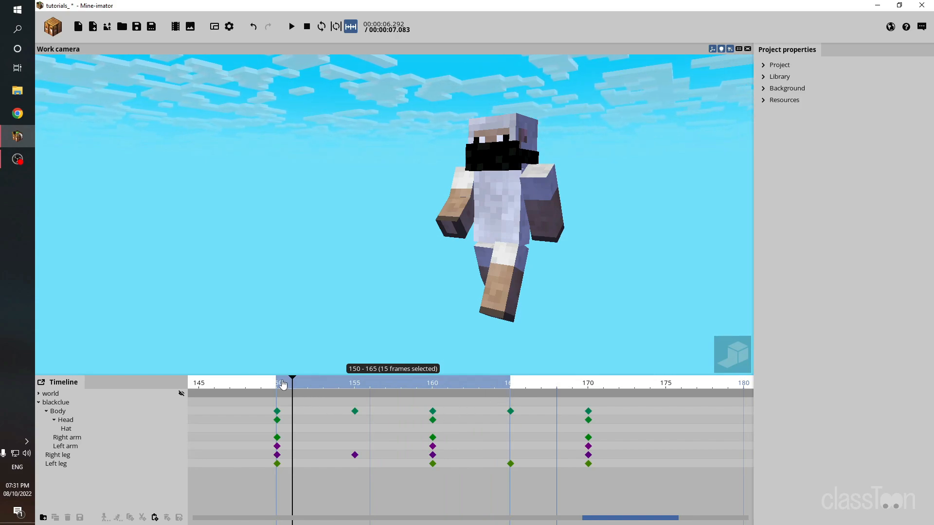
{"action": "key", "text": "space"}
{"action": "key", "text": "space"}
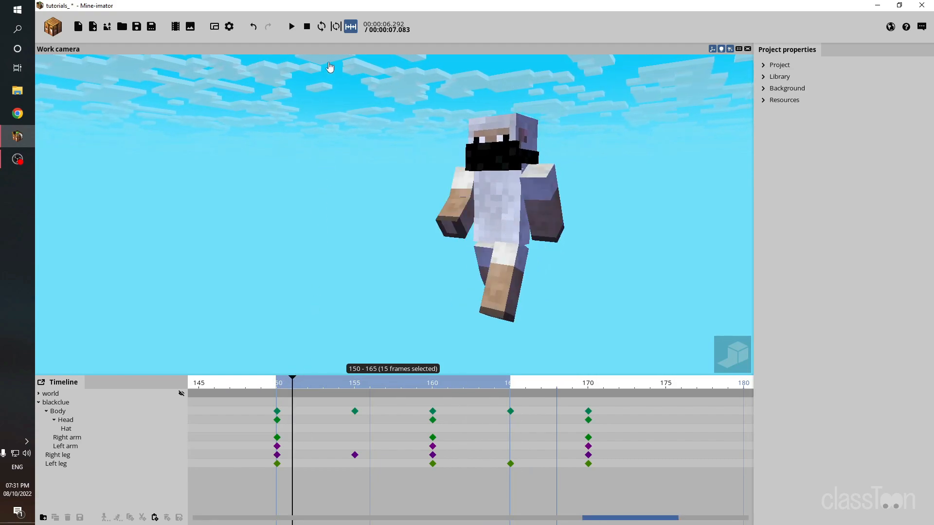
{"action": "left_click", "coordinate": [336, 29]}
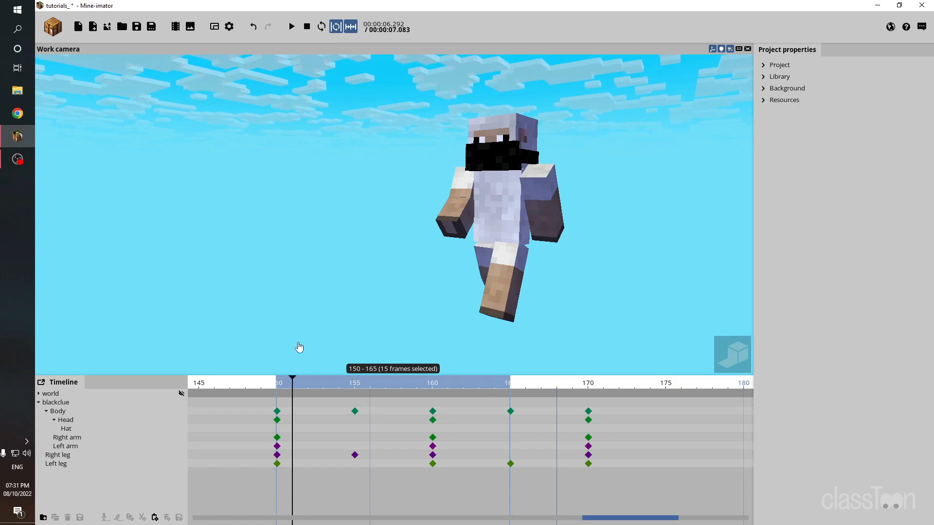
{"action": "key", "text": "space"}
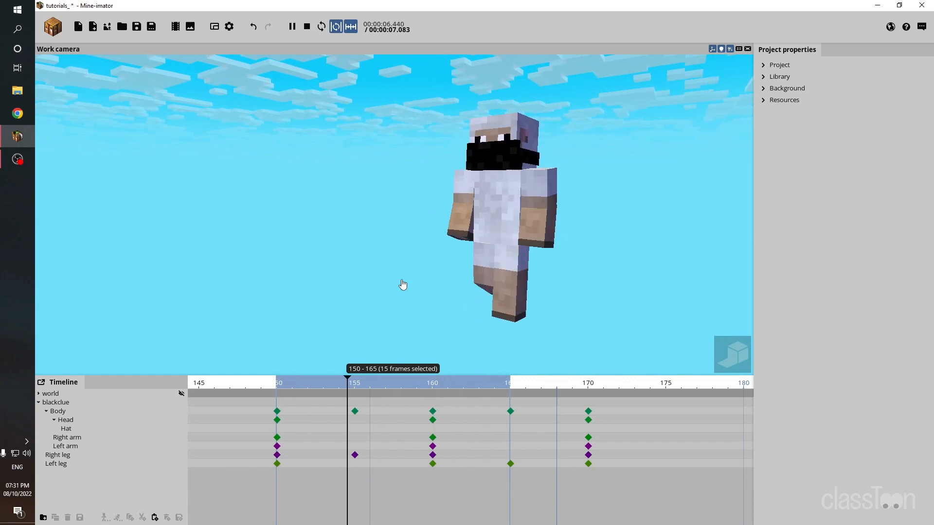
{"action": "key", "text": "space"}
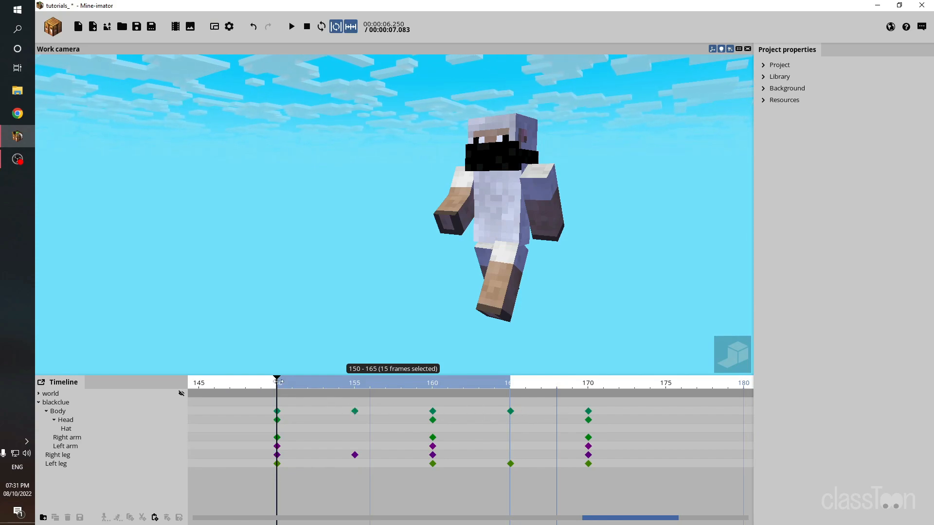
Step: Mark frames 150 to 170 as the playback region and play the full walk cycle in a loop
{"action": "left_click", "coordinate": [285, 388]}
{"action": "left_click_drag", "start_coordinate": [279, 388], "coordinate": [584, 384]}
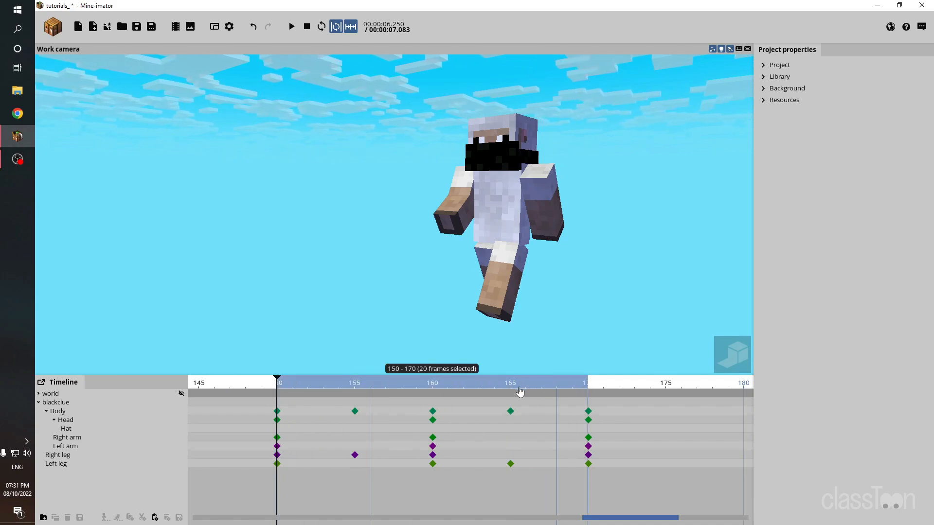
{"action": "key", "text": "space"}
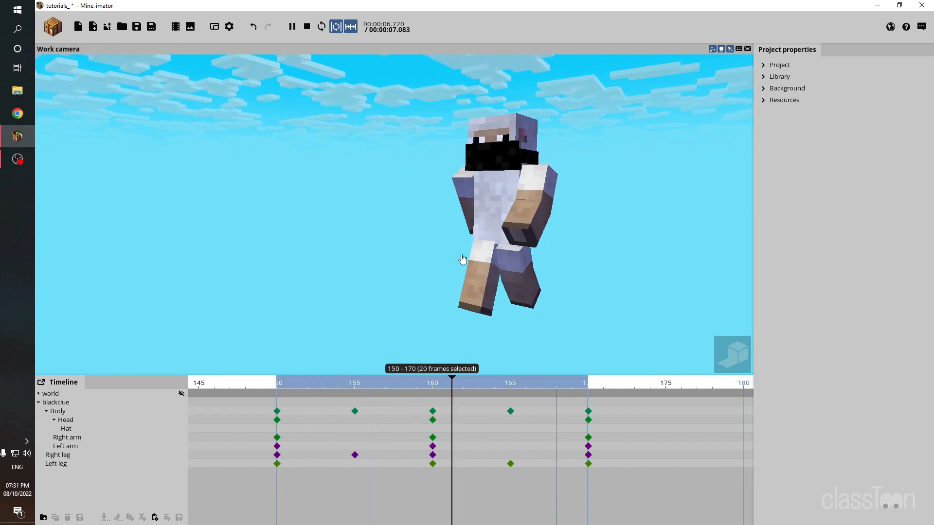
{"action": "left_click", "coordinate": [513, 489]}
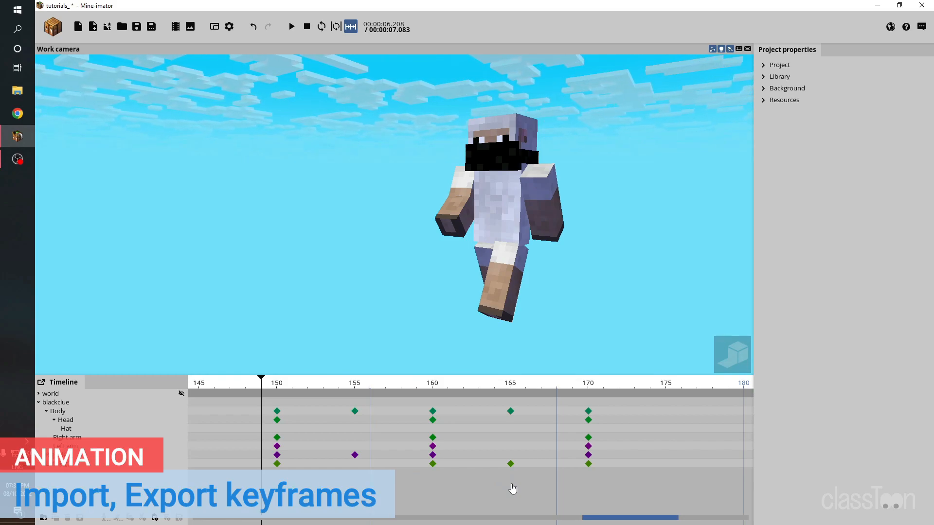
Step: Delete the body, head, arm and leg keyframes at frame 170
{"action": "left_click_drag", "start_coordinate": [599, 519], "coordinate": [631, 520]}
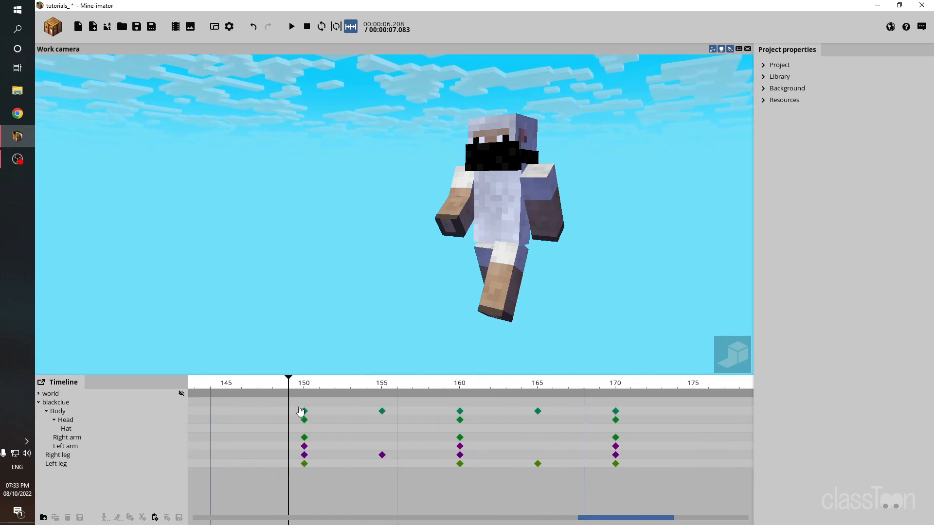
{"action": "left_click_drag", "start_coordinate": [315, 413], "coordinate": [557, 496]}
{"action": "left_click_drag", "start_coordinate": [610, 399], "coordinate": [626, 480]}
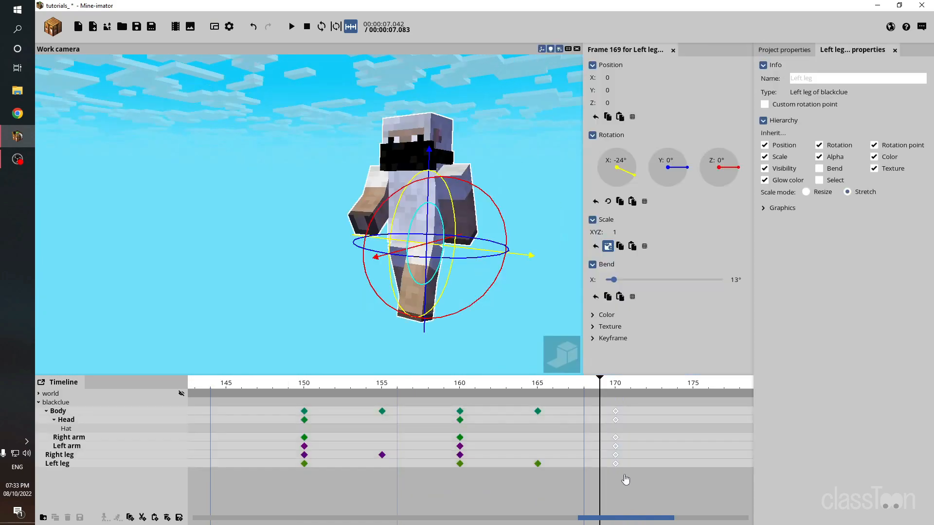
{"action": "left_click", "coordinate": [299, 397]}
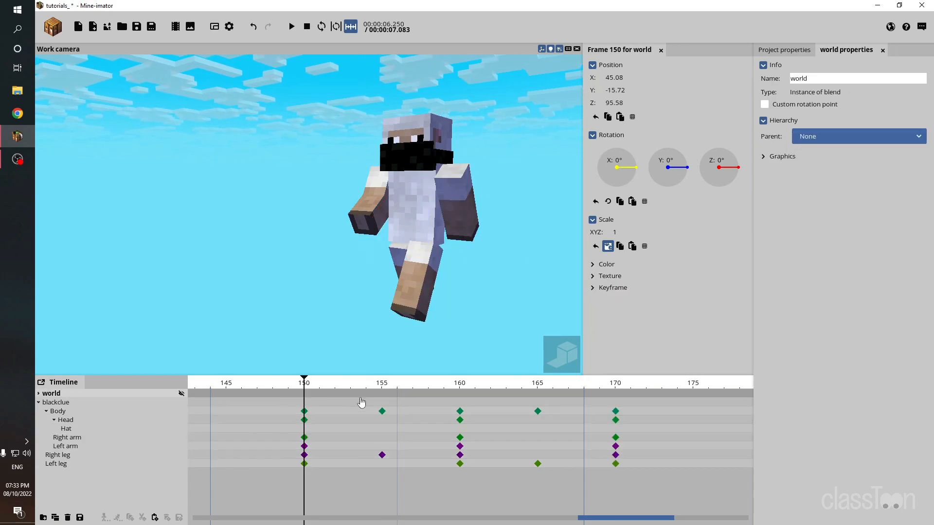
{"action": "left_click_drag", "start_coordinate": [280, 397], "coordinate": [563, 487]}
{"action": "left_click", "coordinate": [602, 483]}
{"action": "left_click_drag", "start_coordinate": [605, 403], "coordinate": [626, 486]}
{"action": "key", "text": "Delete"}
Step: Copy the walk cycle keyframes from frames 150 to 165 and paste them starting at frame 170
{"action": "left_click_drag", "start_coordinate": [288, 401], "coordinate": [558, 502]}
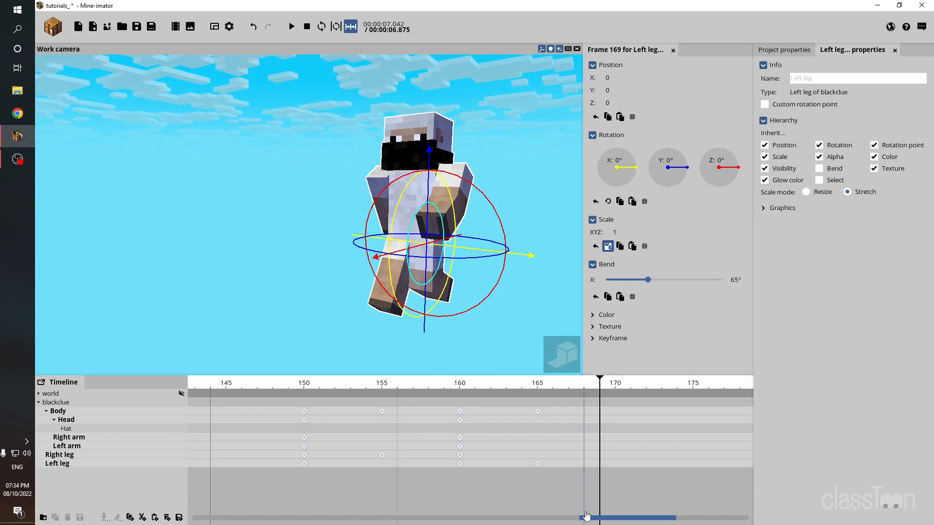
{"action": "left_click_drag", "start_coordinate": [594, 520], "coordinate": [599, 519]}
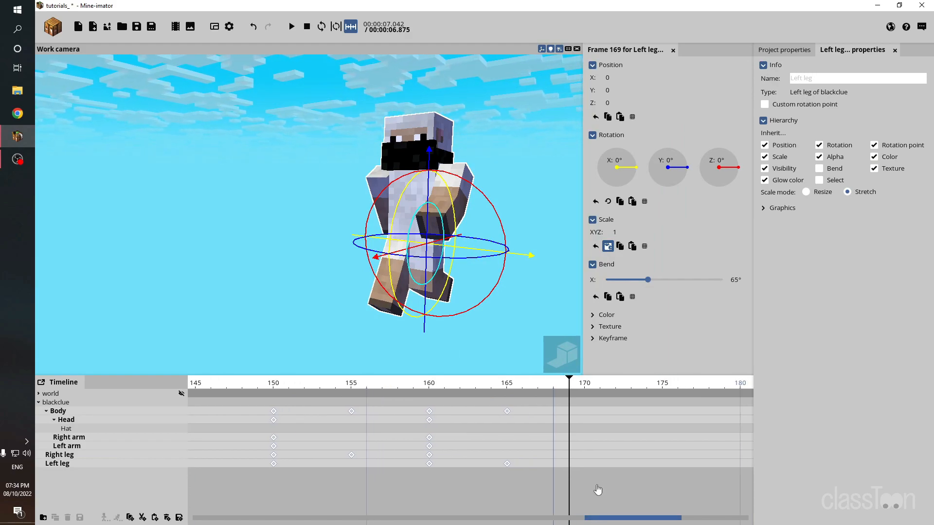
{"action": "left_click", "coordinate": [586, 410]}
{"action": "key", "text": "ctrl+v"}
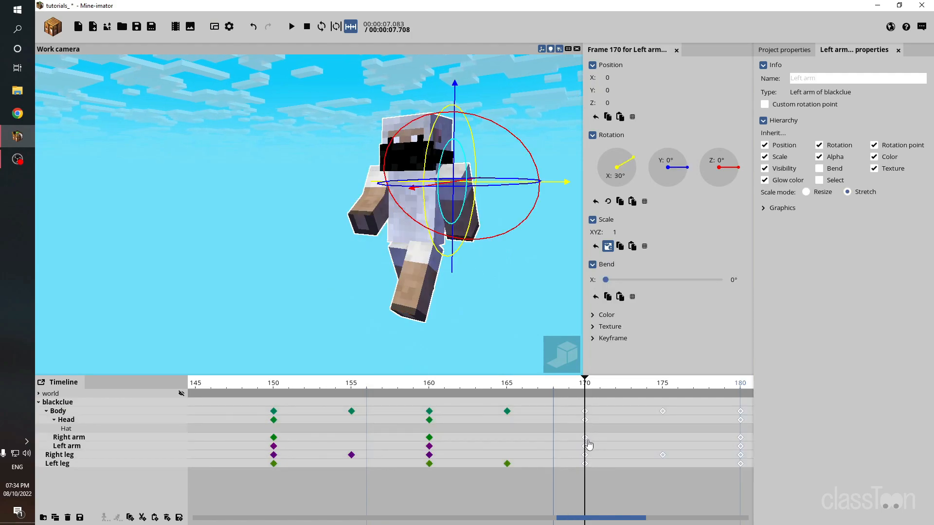
{"action": "left_click_drag", "start_coordinate": [258, 392], "coordinate": [584, 467]}
Step: Paste two more copies of the walk cycle keyframes, starting at frames 190 and 210
{"action": "left_click_drag", "start_coordinate": [591, 520], "coordinate": [628, 512]}
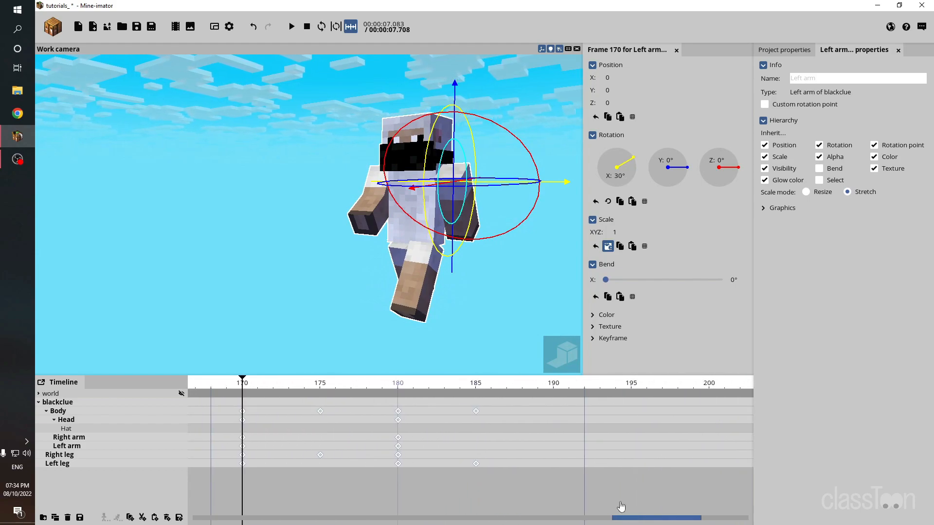
{"action": "left_click", "coordinate": [557, 412]}
{"action": "key", "text": "ctrl+v"}
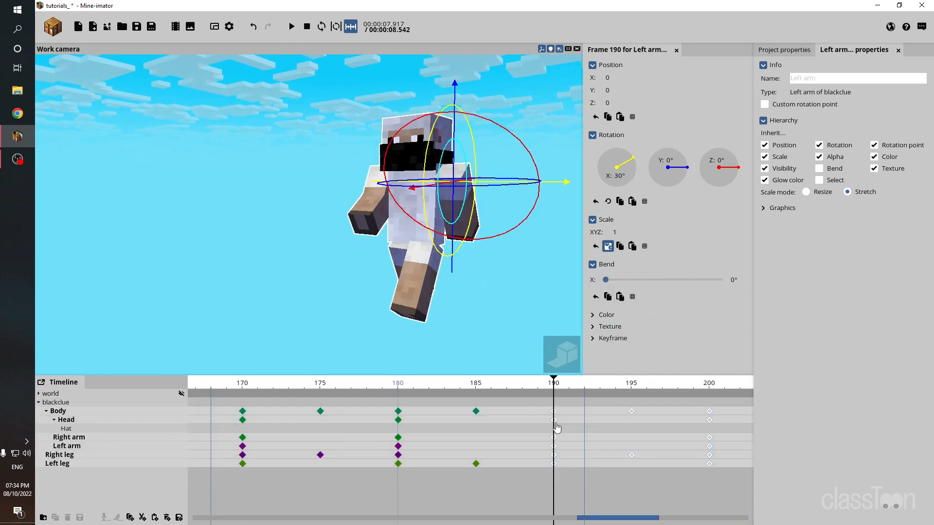
{"action": "left_click_drag", "start_coordinate": [601, 522], "coordinate": [652, 521]}
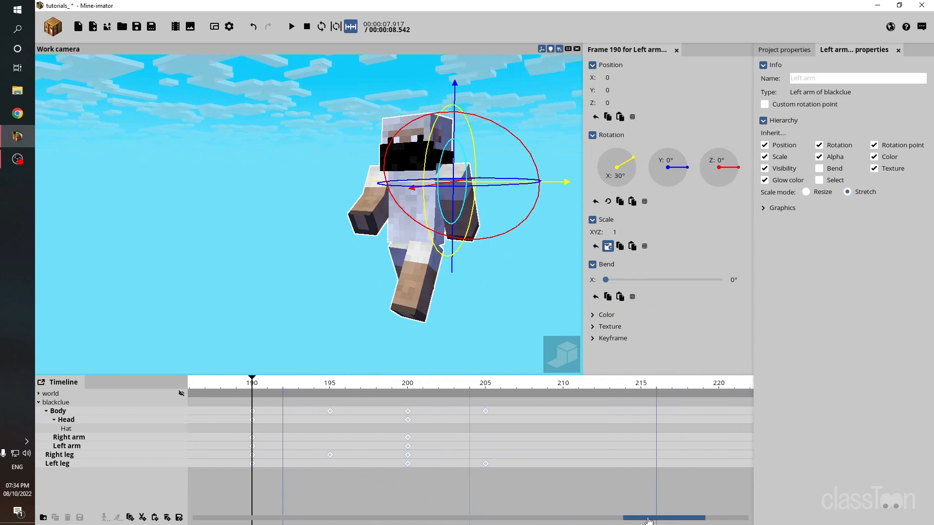
{"action": "left_click", "coordinate": [525, 415]}
{"action": "key", "text": "ctrl+v"}
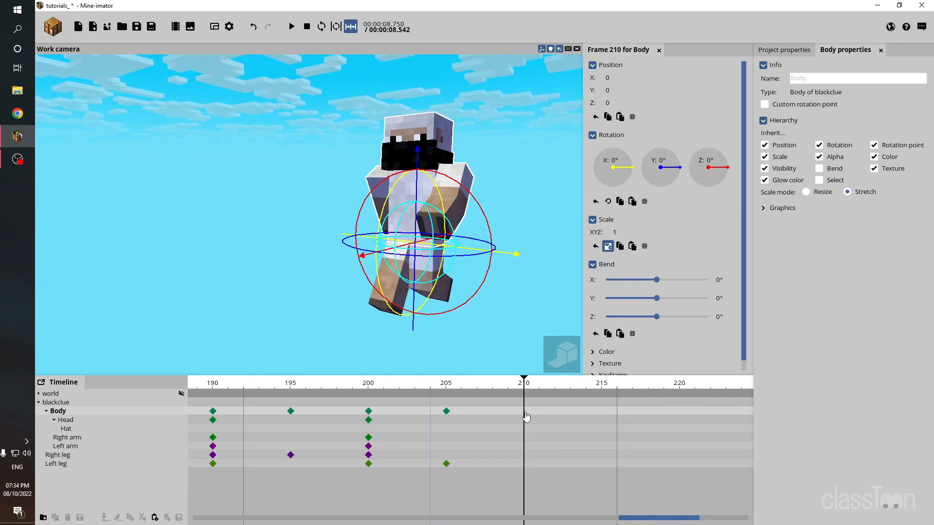
Step: Paste another copy of the walk cycle keyframes and align its first pose with frame 230
{"action": "left_click_drag", "start_coordinate": [619, 521], "coordinate": [655, 520]}
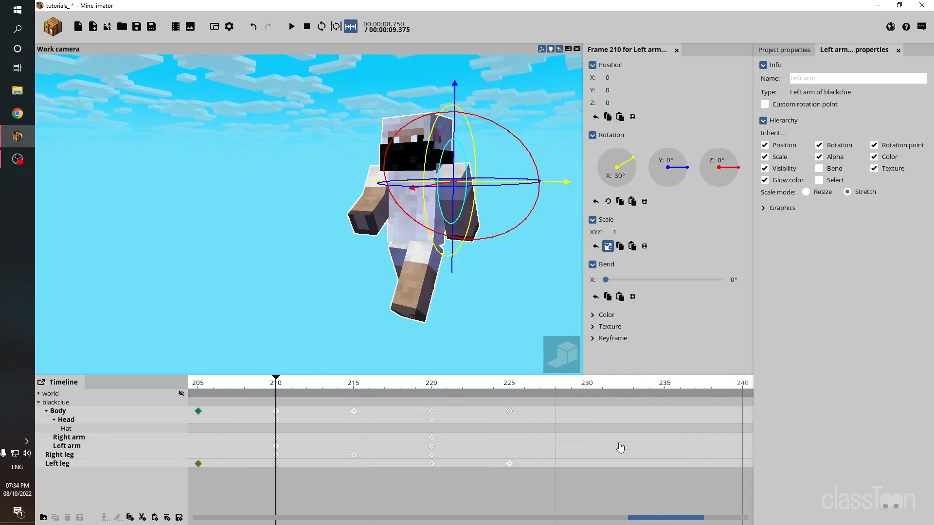
{"action": "left_click", "coordinate": [590, 413]}
{"action": "key", "text": "ctrl+v"}
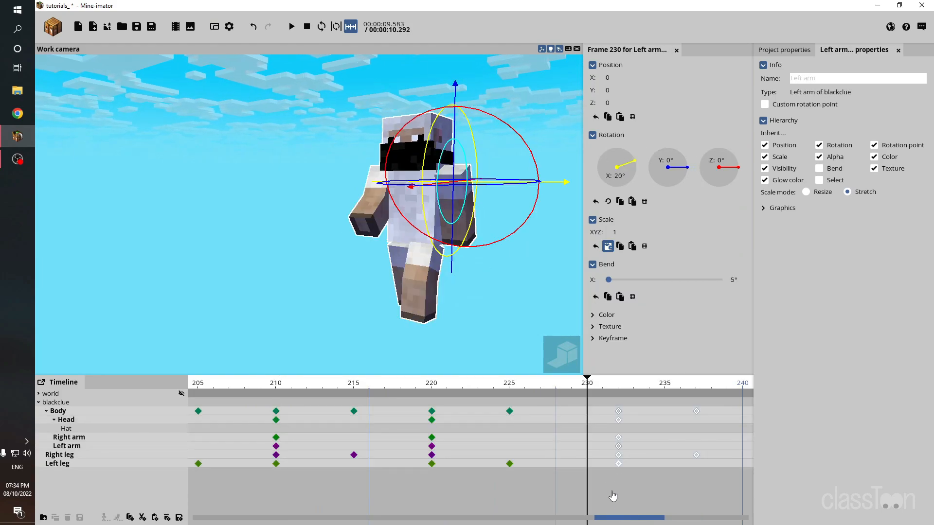
{"action": "left_click_drag", "start_coordinate": [617, 413], "coordinate": [589, 414]}
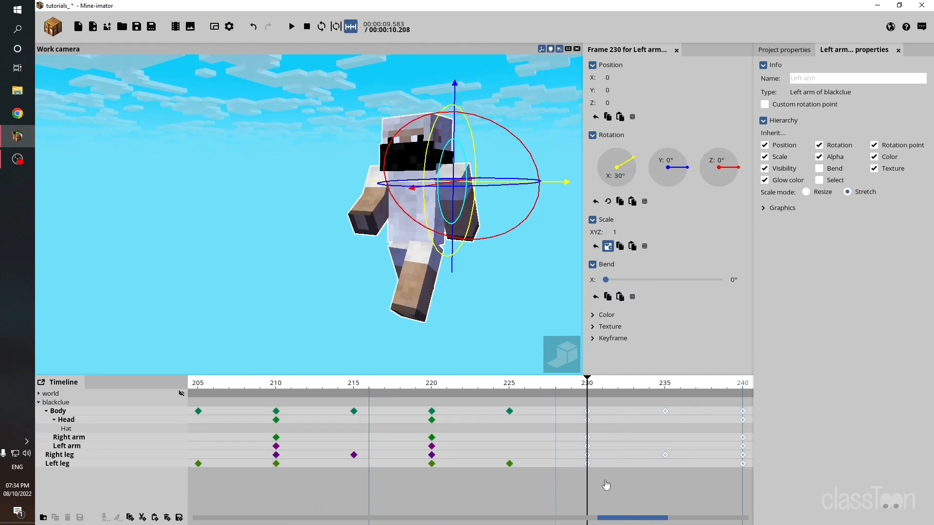
Step: Play back the repeated walk cycle from about frame 146 to check the continuous walking
{"action": "left_click_drag", "start_coordinate": [614, 520], "coordinate": [449, 523]}
{"action": "left_click", "coordinate": [507, 389]}
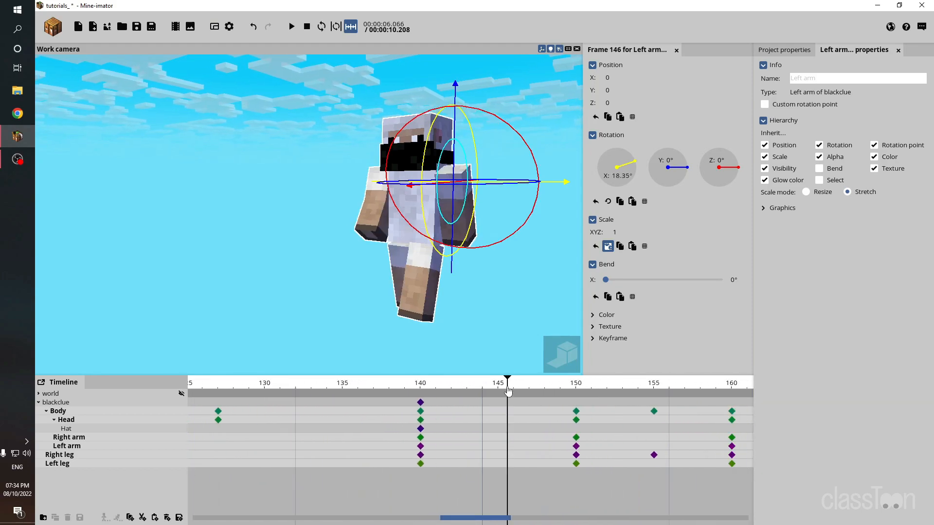
{"action": "key", "text": "space"}
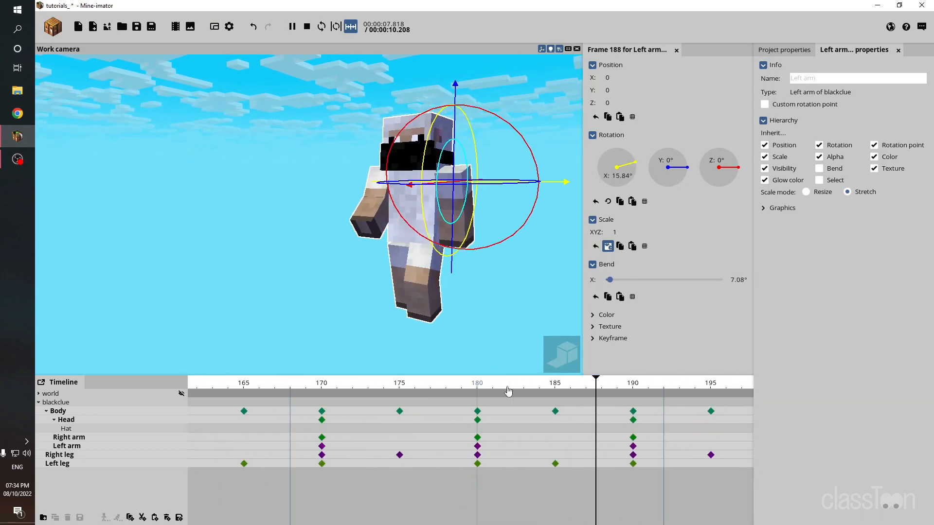
{"action": "key", "text": "space"}
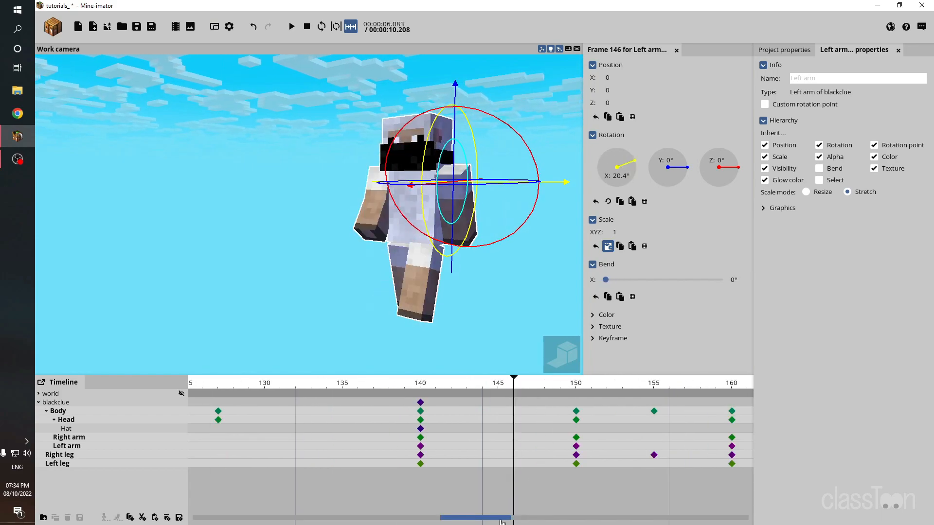
Step: Undo the pasted walk cycle copies and the deletion of the keyframes at frame 170
{"action": "left_click_drag", "start_coordinate": [493, 517], "coordinate": [525, 518]}
{"action": "key", "text": "ctrl+z"}
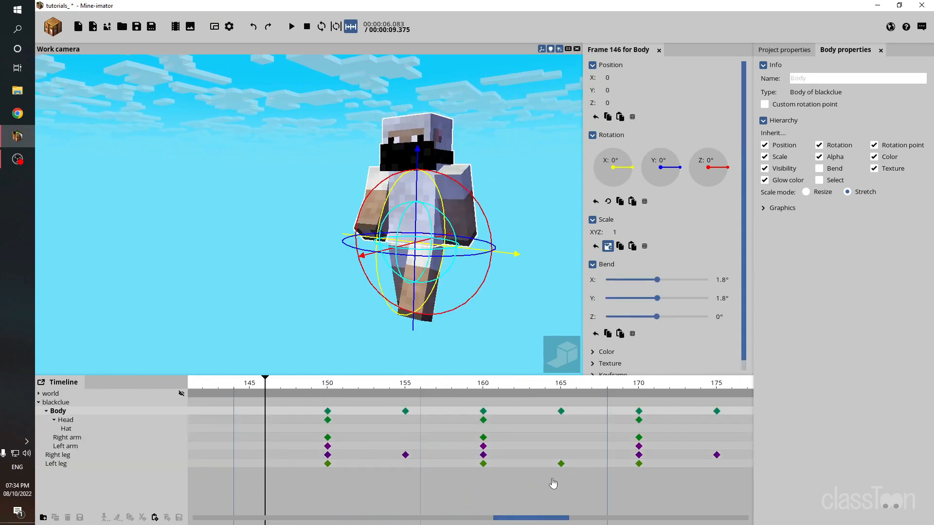
{"action": "key", "text": "ctrl+z"}
{"action": "key", "text": "ctrl+z"}
{"action": "key", "text": "ctrl+z"}
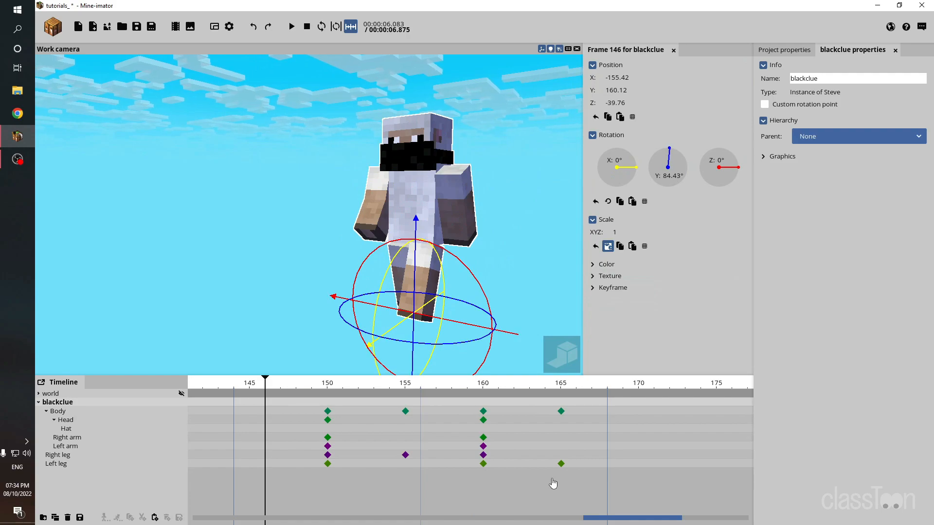
{"action": "key", "text": "ctrl+z"}
{"action": "key", "text": "ctrl+y"}
{"action": "key", "text": "ctrl+y"}
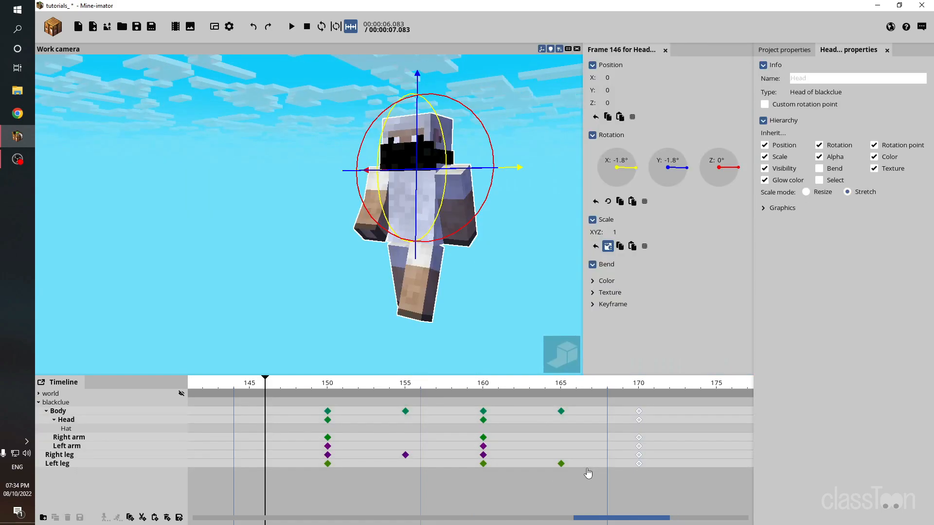
Step: Export blackclue's body, head, arm and leg keyframes from frames 150 to 165 as walking.miframes in the tutorial folder
{"action": "left_click", "coordinate": [628, 423]}
{"action": "left_click_drag", "start_coordinate": [635, 404], "coordinate": [312, 403]}
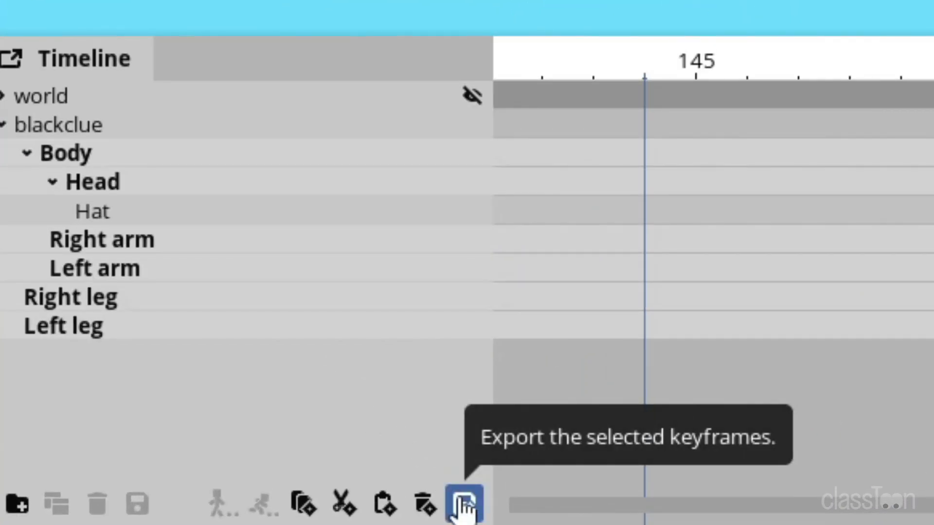
{"action": "left_click", "coordinate": [469, 498]}
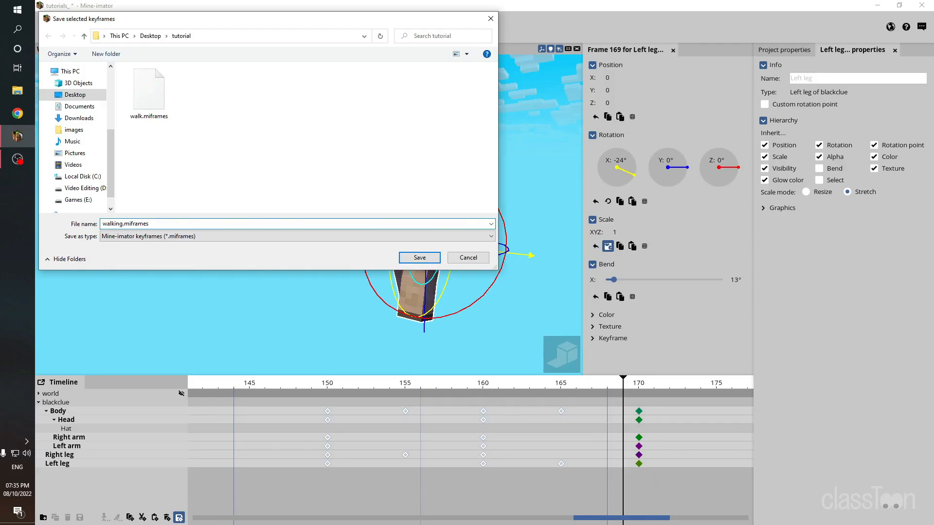
{"action": "left_click", "coordinate": [467, 258]}
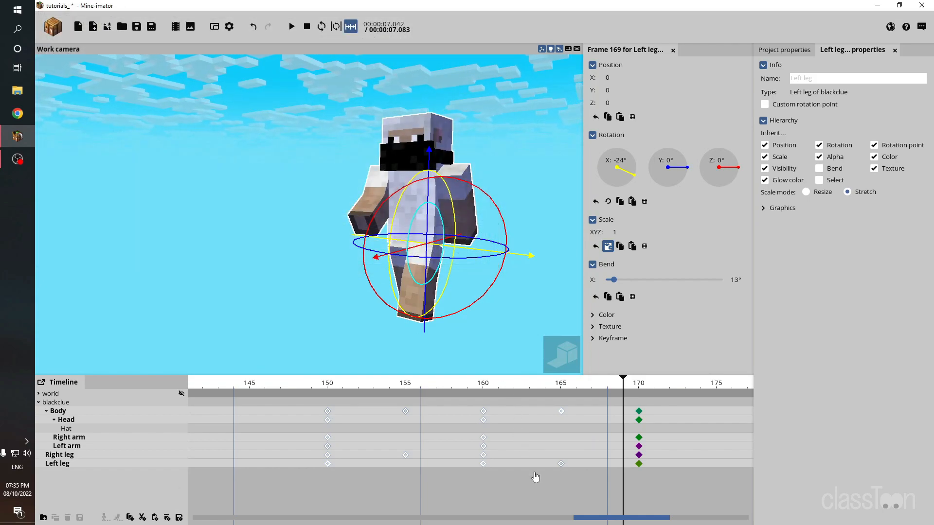
Step: Collapse the blackclue hierarchy and create an Enderman character with the Minecraft skin, placed beside the walking character
{"action": "left_click_drag", "start_coordinate": [587, 520], "coordinate": [612, 518]}
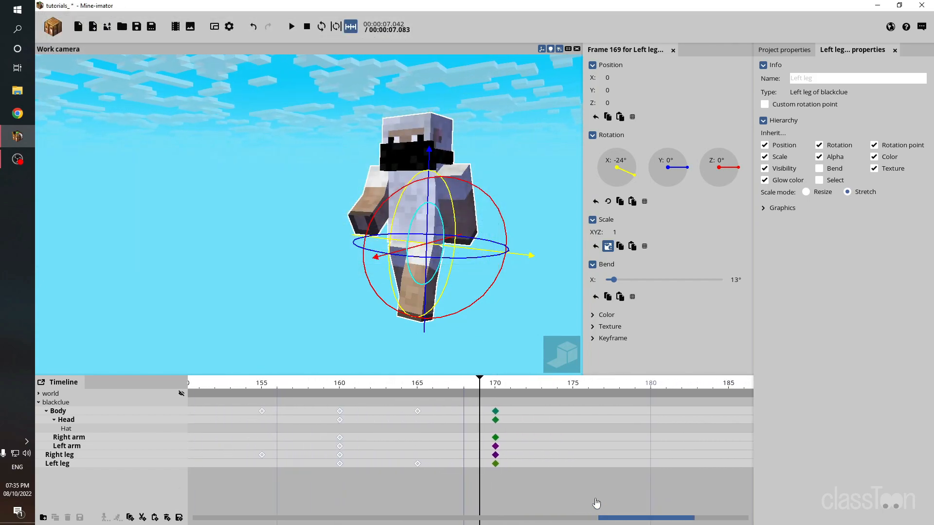
{"action": "left_click", "coordinate": [596, 503]}
{"action": "left_click", "coordinate": [39, 403]}
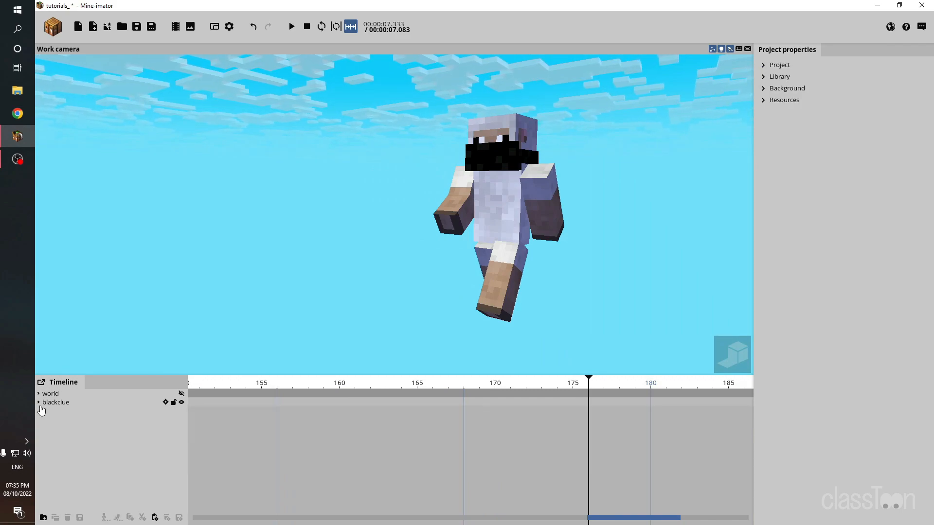
{"action": "left_click", "coordinate": [53, 26]}
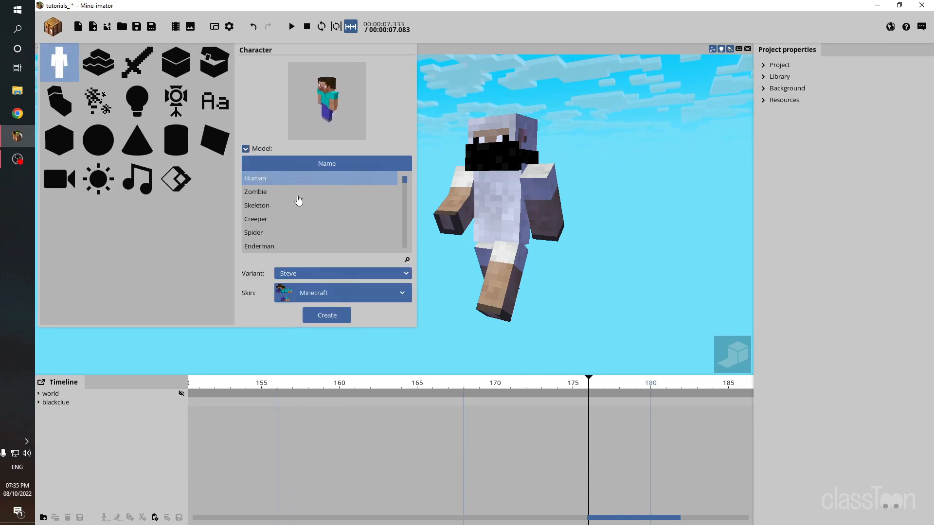
{"action": "left_click", "coordinate": [299, 205]}
{"action": "left_click", "coordinate": [263, 247]}
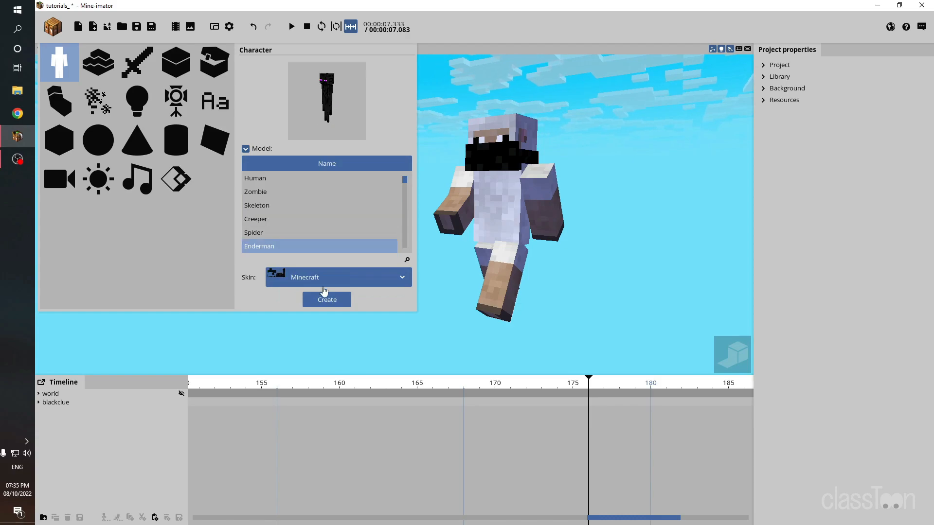
{"action": "left_click", "coordinate": [325, 314]}
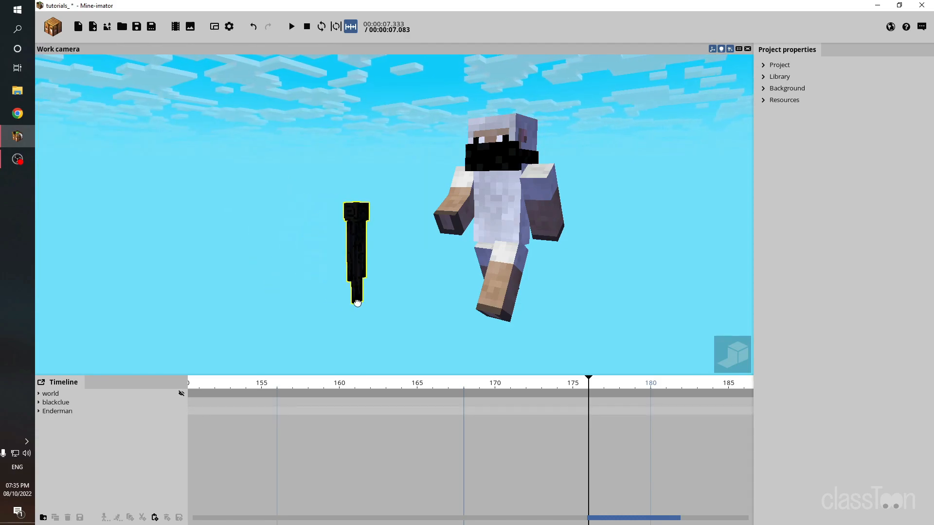
{"action": "left_click", "coordinate": [372, 306]}
{"action": "right_click_drag", "start_coordinate": [372, 306], "coordinate": [409, 322]}
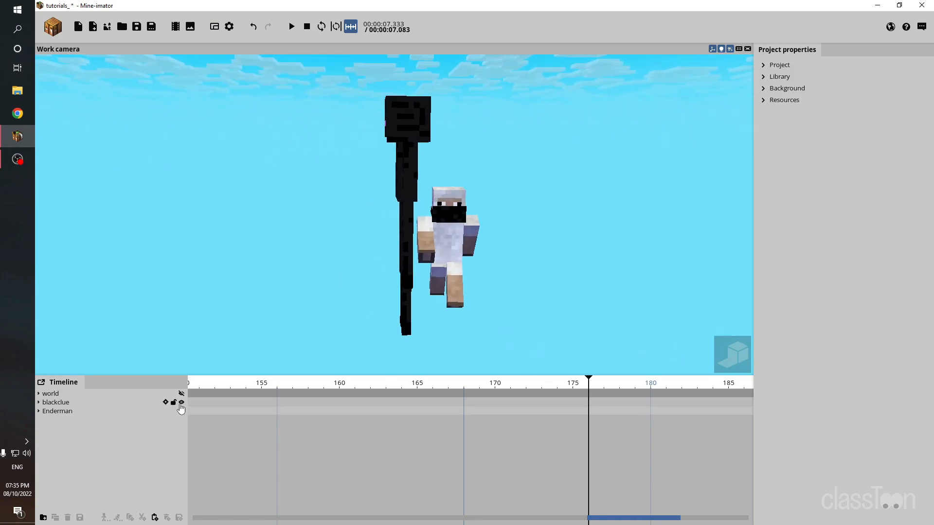
Step: Hide the blackclue character, select the Enderman and look through the body parts in its hierarchy
{"action": "left_click", "coordinate": [181, 403]}
{"action": "left_click", "coordinate": [102, 413]}
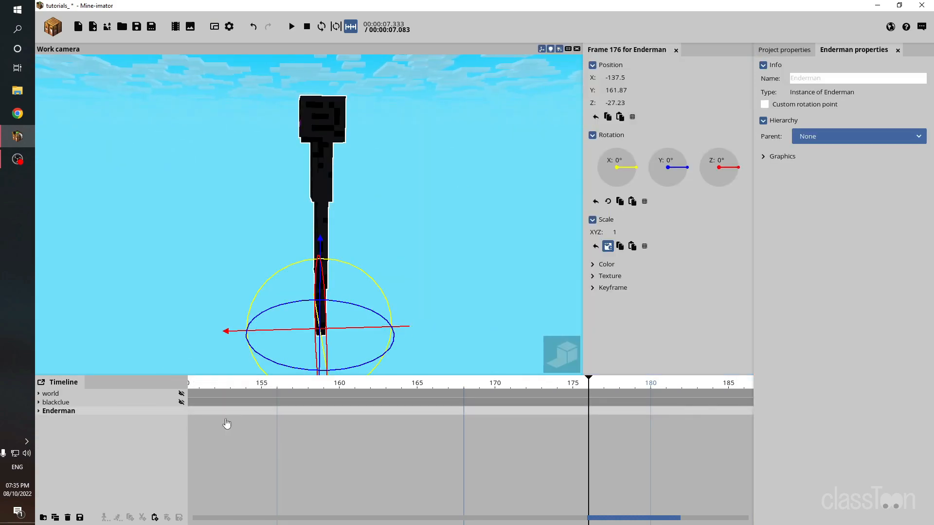
{"action": "left_click", "coordinate": [39, 412]}
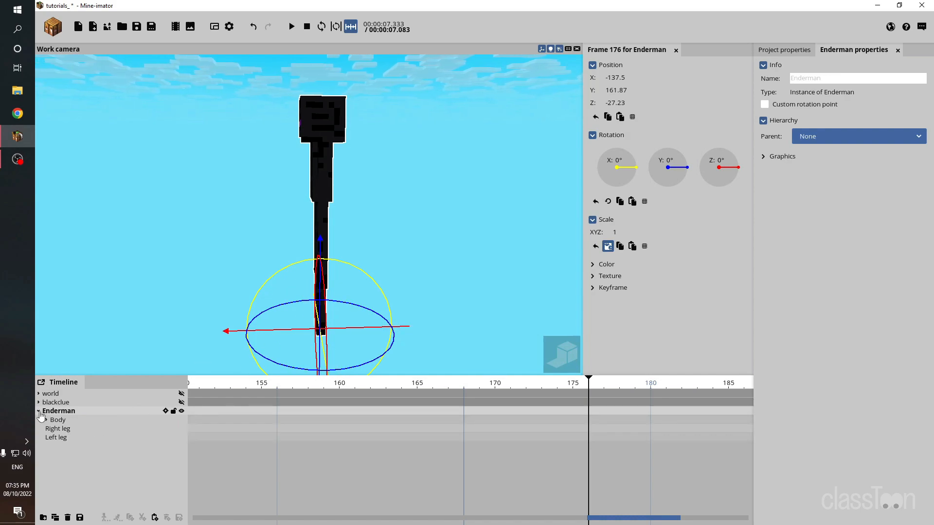
{"action": "left_click", "coordinate": [46, 420]}
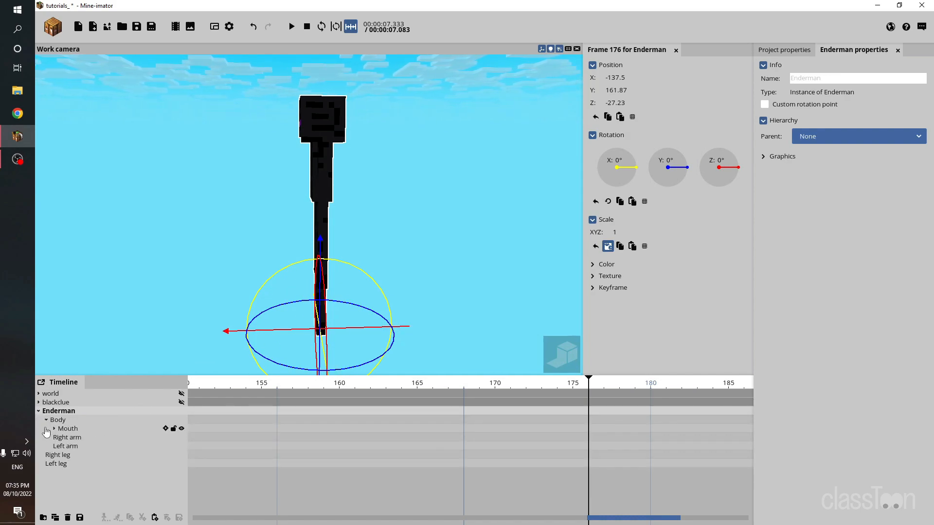
{"action": "left_click", "coordinate": [39, 412]}
Step: Add an Enderman keyframe at frame 176, import walking.miframes onto it and scrub through the imported motion
{"action": "key", "text": "a"}
{"action": "right_click_drag", "start_coordinate": [104, 231], "coordinate": [142, 232]}
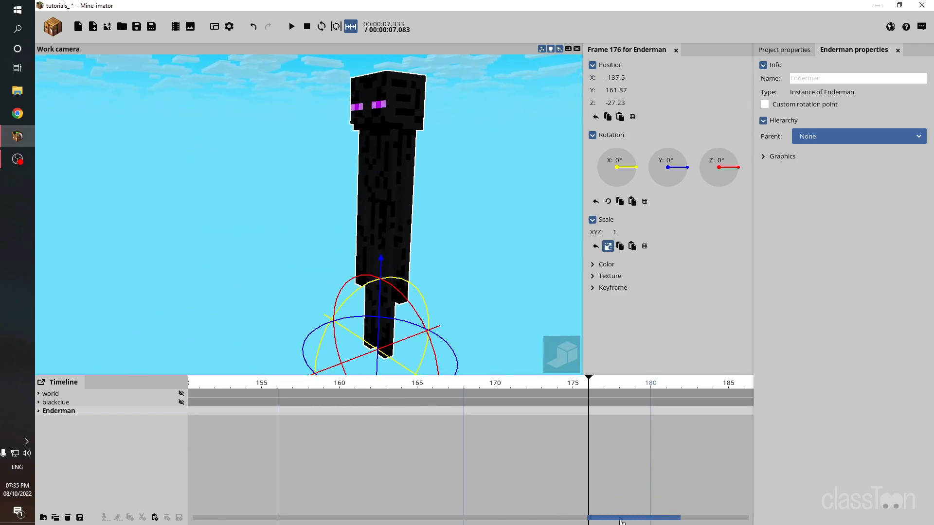
{"action": "left_click_drag", "start_coordinate": [601, 522], "coordinate": [644, 513]}
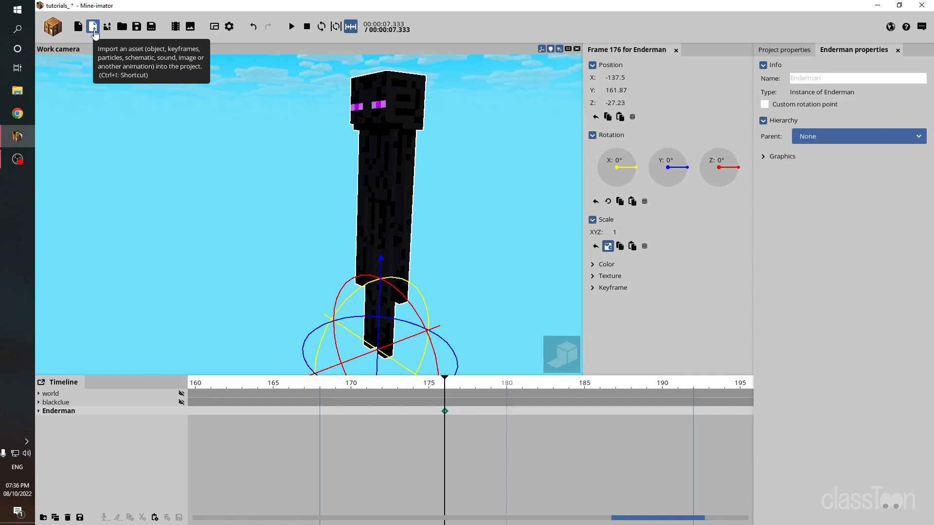
{"action": "left_click", "coordinate": [94, 28]}
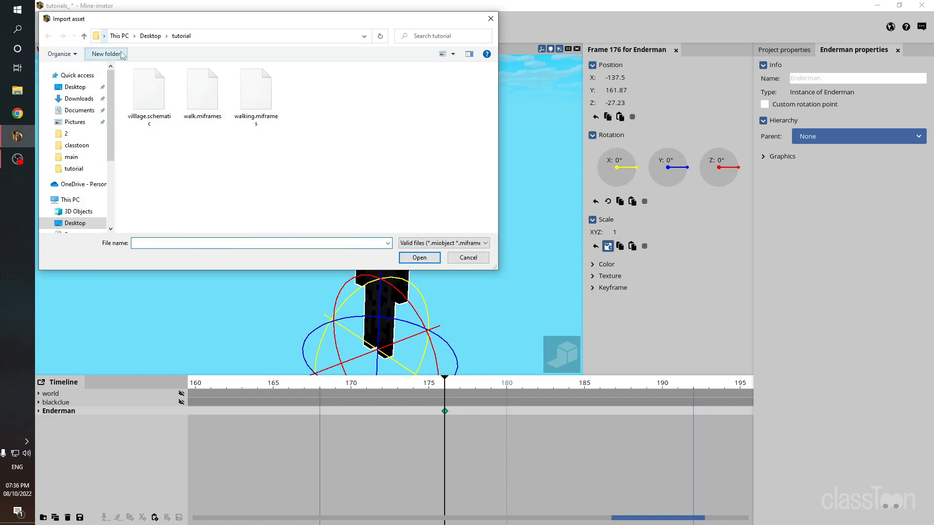
{"action": "left_click", "coordinate": [262, 111]}
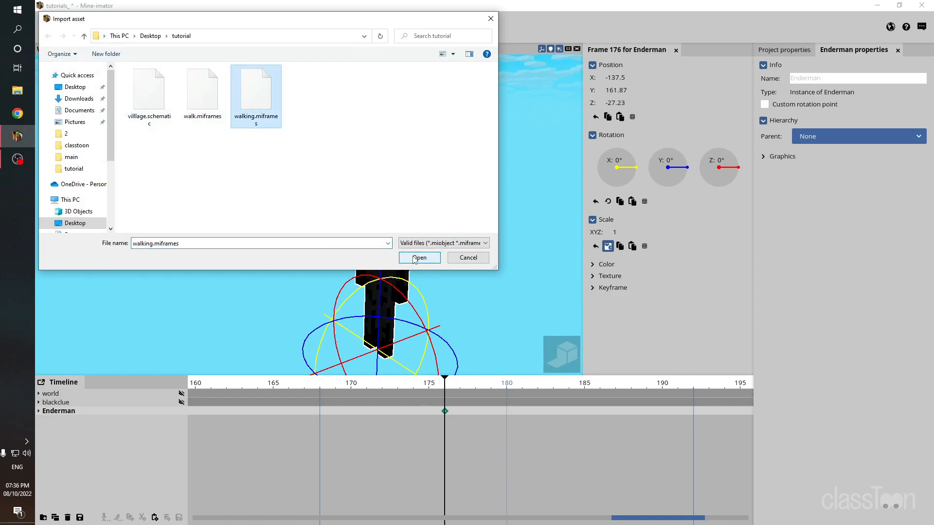
{"action": "left_click", "coordinate": [415, 259]}
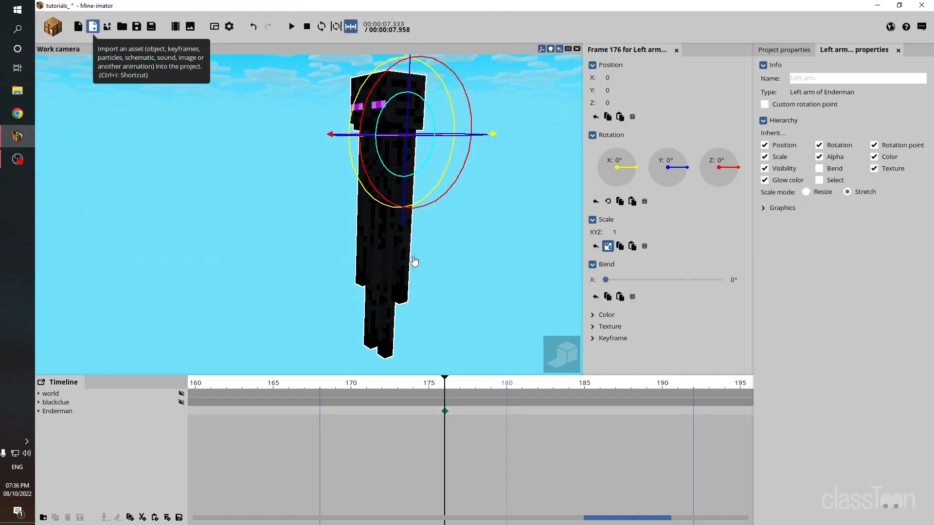
{"action": "left_click_drag", "start_coordinate": [443, 384], "coordinate": [522, 382]}
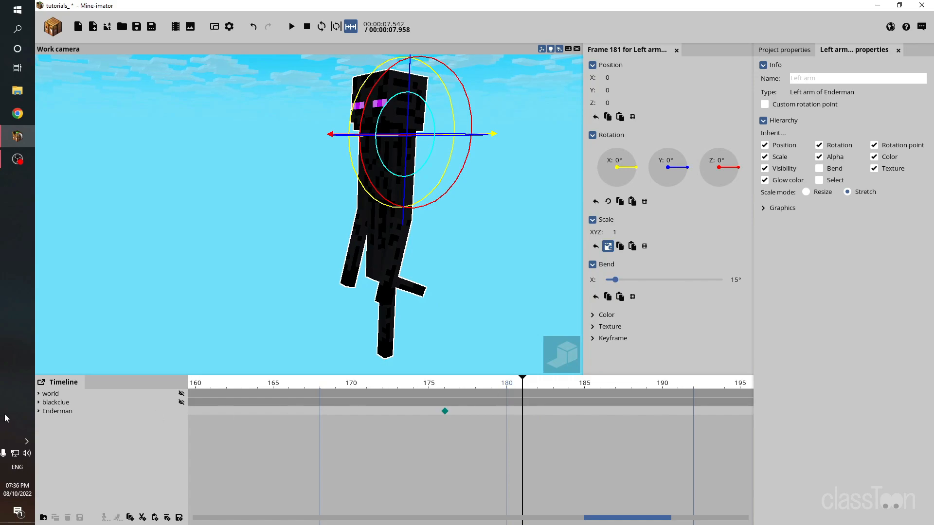
Step: Copy the Enderman's body, arm and leg keyframes at frame 176 and paste them at frame 195
{"action": "left_click", "coordinate": [39, 412]}
{"action": "left_click_drag", "start_coordinate": [576, 516], "coordinate": [608, 517]}
{"action": "left_click_drag", "start_coordinate": [547, 472], "coordinate": [294, 413]}
{"action": "left_click_drag", "start_coordinate": [548, 483], "coordinate": [294, 412]}
{"action": "left_click", "coordinate": [341, 483]}
{"action": "left_click_drag", "start_coordinate": [306, 473], "coordinate": [293, 419]}
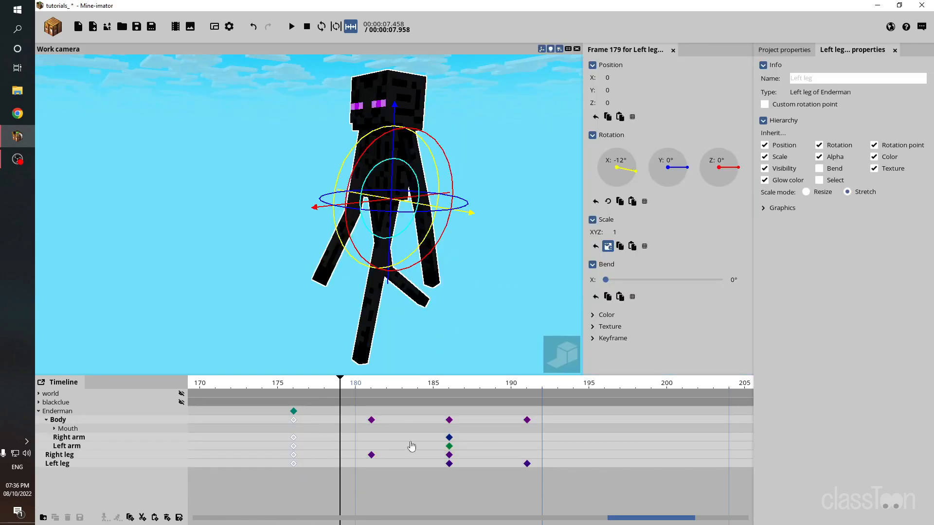
{"action": "left_click", "coordinate": [588, 389]}
{"action": "key", "text": "ctrl+v"}
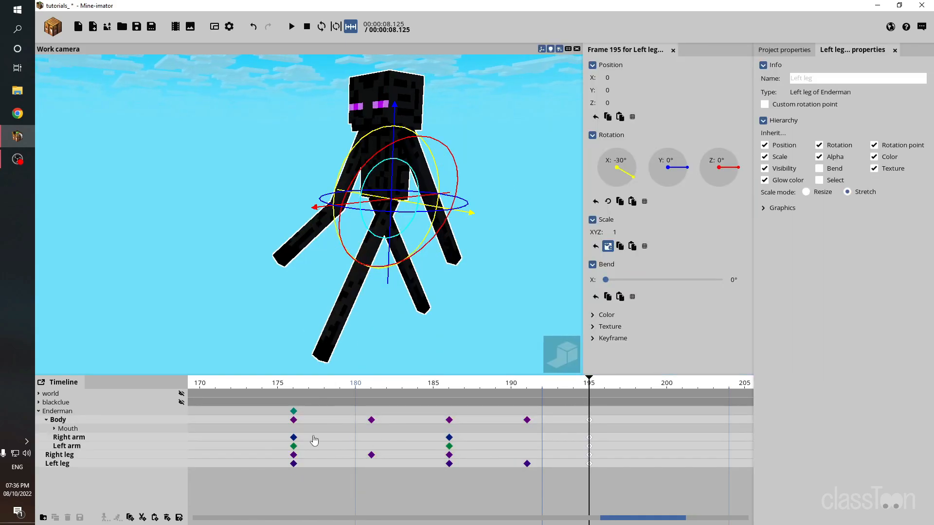
Step: Loop the timeline region from frame 176 to 195 and play the Enderman's walk
{"action": "left_click_drag", "start_coordinate": [296, 385], "coordinate": [595, 388]}
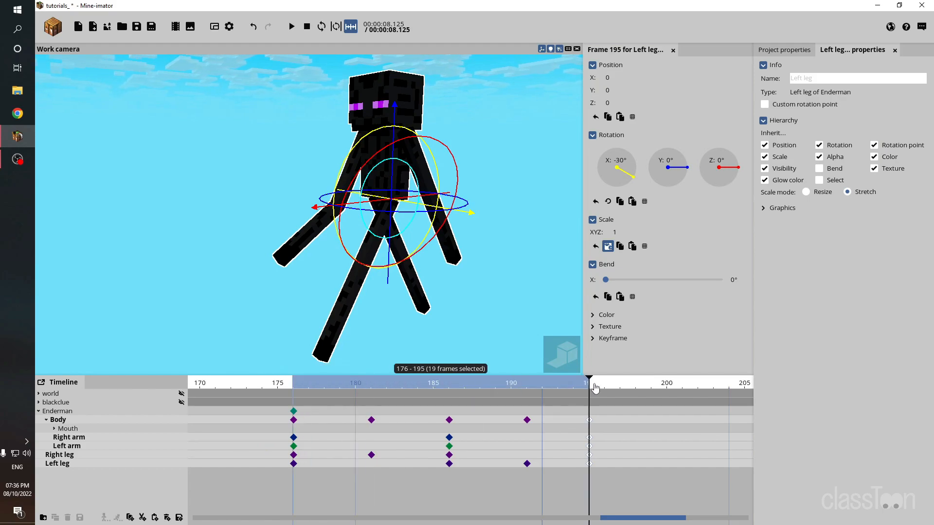
{"action": "key", "text": "space"}
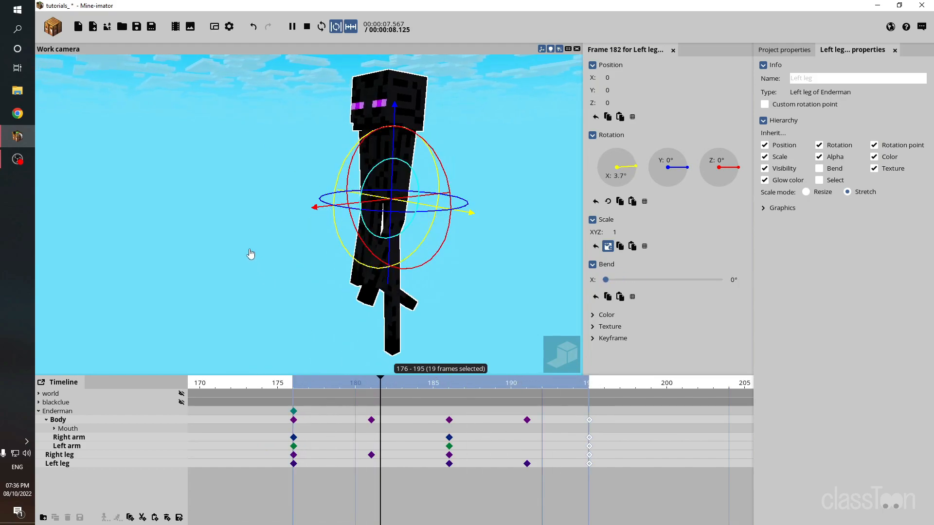
{"action": "left_click", "coordinate": [250, 254]}
{"action": "key", "text": "space"}
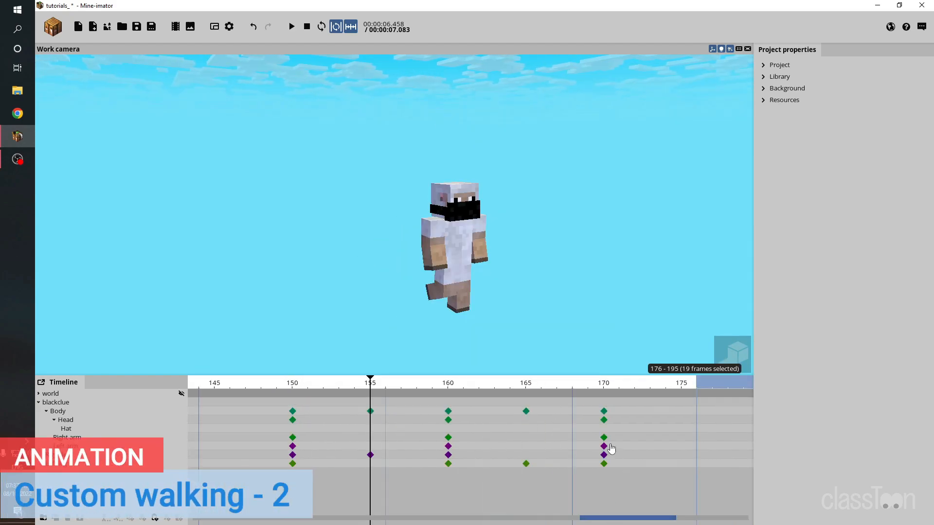
Step: Delete blackclue's keyframes at frame 170 and paste a copy of the keyframes from frames 150 to 165 there
{"action": "left_click_drag", "start_coordinate": [629, 479], "coordinate": [594, 414]}
{"action": "key", "text": "Delete"}
{"action": "left_click_drag", "start_coordinate": [552, 477], "coordinate": [290, 412]}
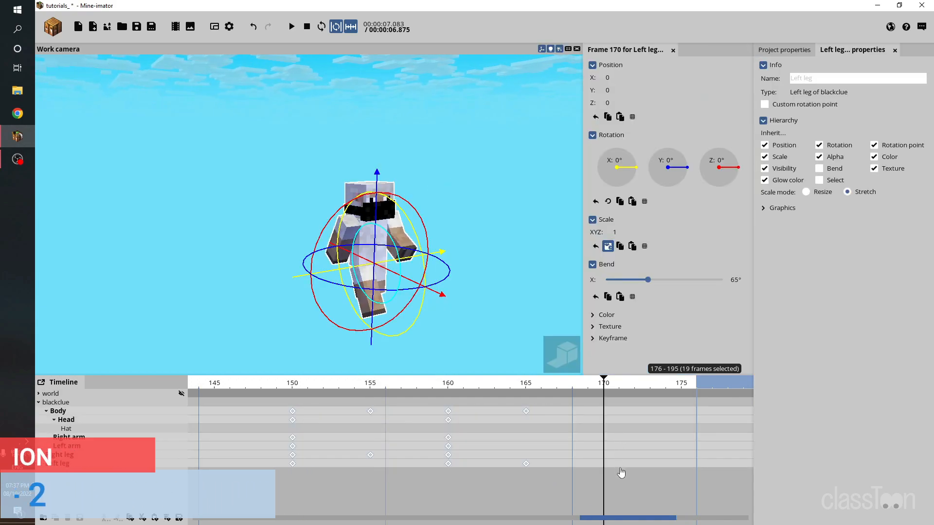
{"action": "left_click_drag", "start_coordinate": [620, 464], "coordinate": [605, 459]}
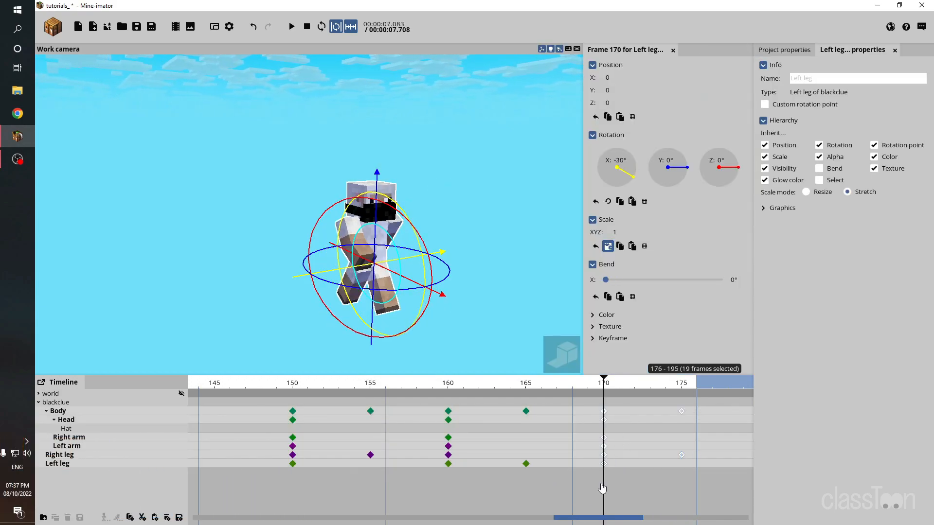
Step: Clear the loop region and paste another walk cycle copy, aligning its first pose with frame 190
{"action": "left_click_drag", "start_coordinate": [584, 522], "coordinate": [630, 488]}
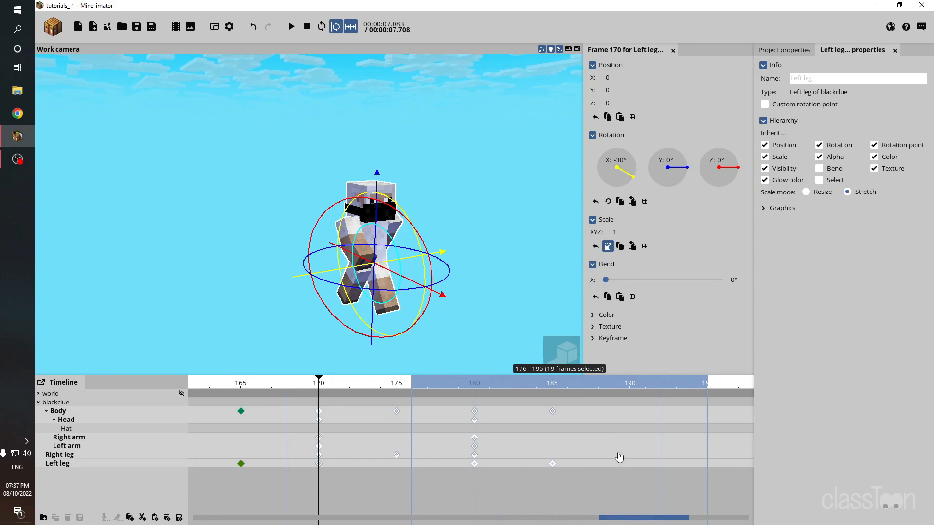
{"action": "left_click", "coordinate": [443, 385]}
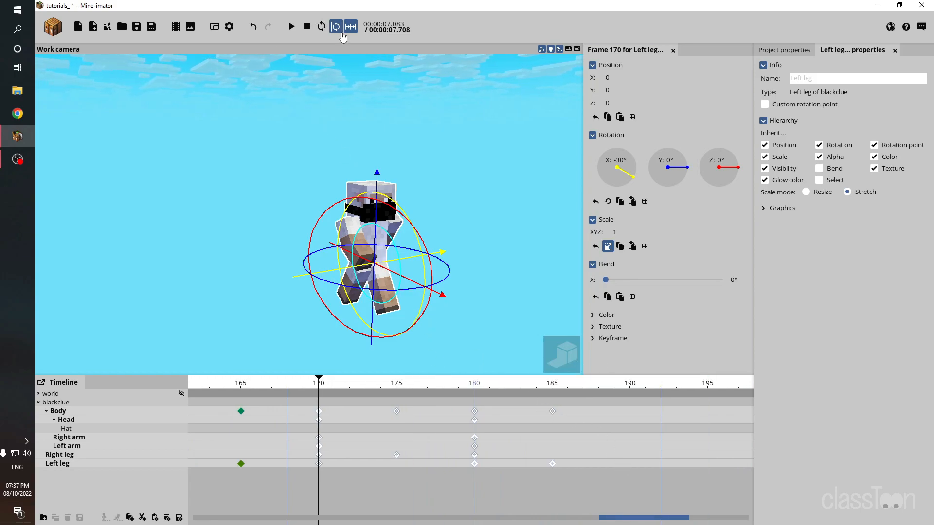
{"action": "left_click", "coordinate": [599, 411]}
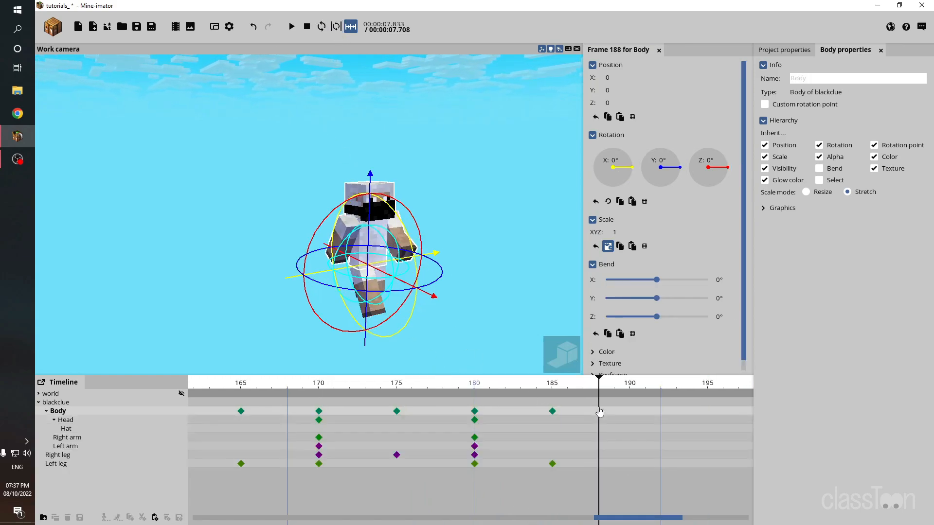
{"action": "key", "text": "ctrl+v"}
{"action": "left_click_drag", "start_coordinate": [617, 419], "coordinate": [630, 413]}
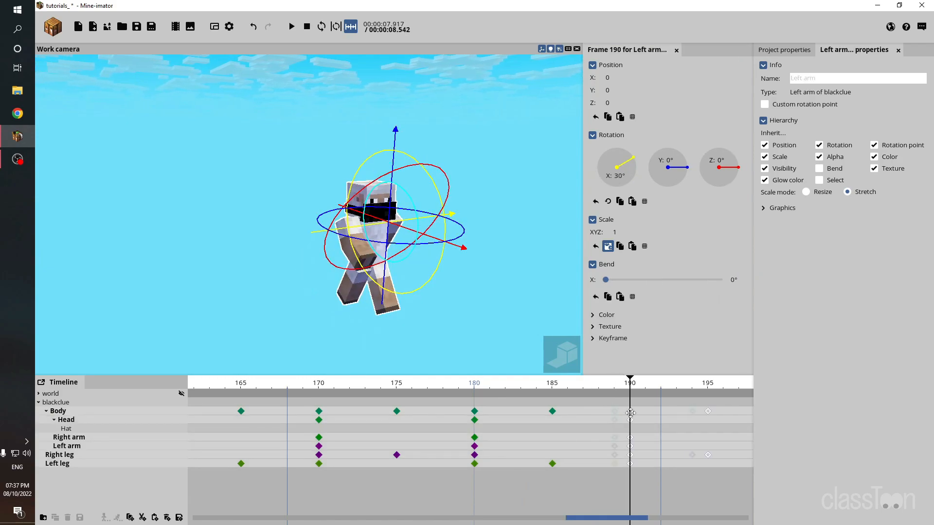
Step: Play blackclue's repeated walk cycle from shortly before frame 150 to check the continuity
{"action": "left_click_drag", "start_coordinate": [614, 521], "coordinate": [556, 524]}
{"action": "left_click", "coordinate": [329, 385]}
{"action": "key", "text": "space"}
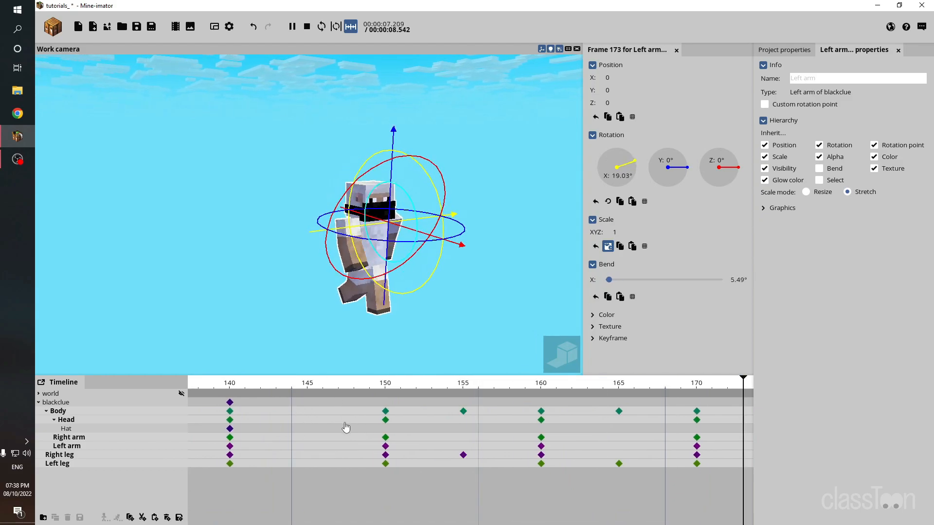
{"action": "key", "text": "space"}
Step: Paste another copy of blackclue's walk cycle keyframes with the first pose at frame 210
{"action": "left_click_drag", "start_coordinate": [537, 519], "coordinate": [631, 518]}
{"action": "left_click", "coordinate": [576, 412]}
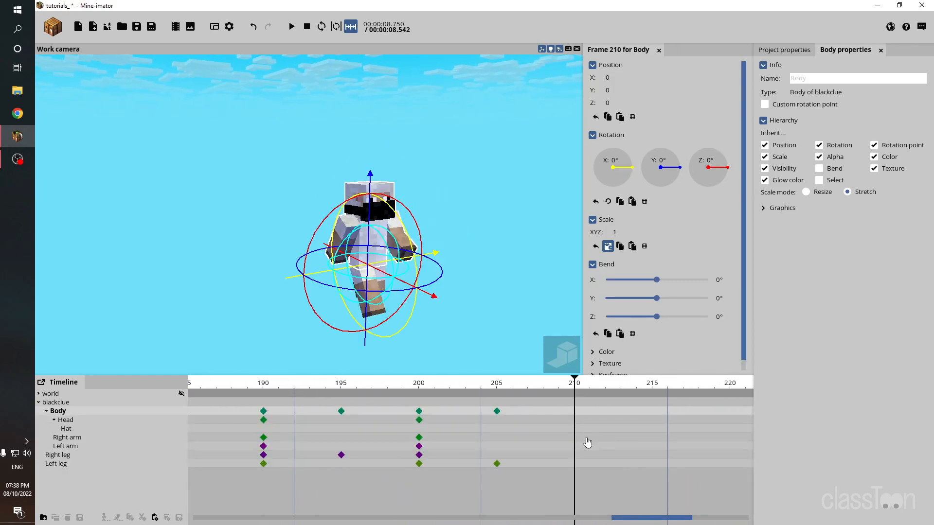
{"action": "key", "text": "ctrl+v"}
{"action": "left_click_drag", "start_coordinate": [590, 467], "coordinate": [580, 463]}
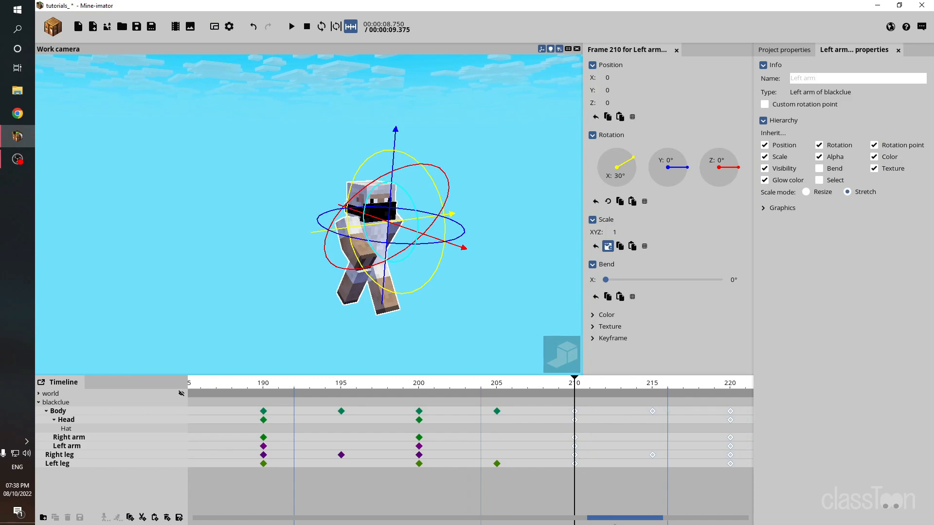
Step: Show the world scenery and play blackclue's full repeated walk at the house door
{"action": "left_click", "coordinate": [182, 395]}
{"action": "left_click_drag", "start_coordinate": [602, 514], "coordinate": [497, 523]}
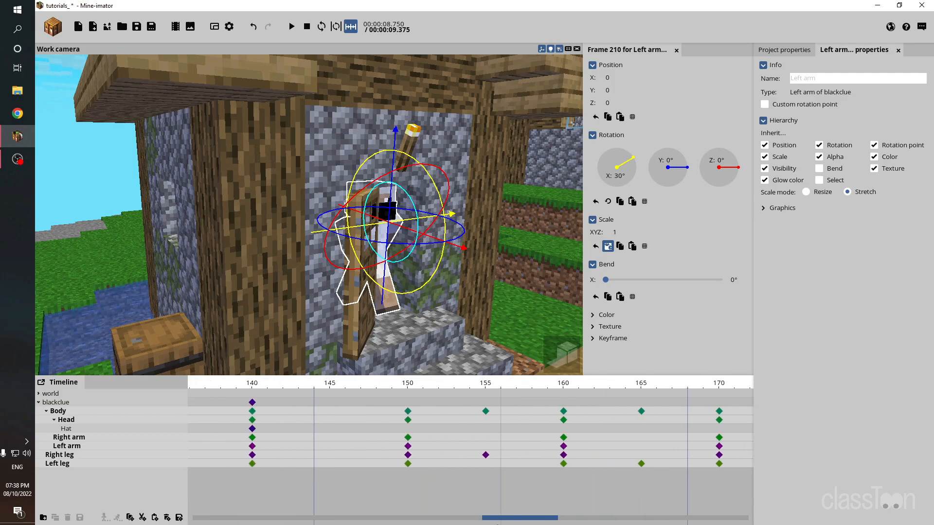
{"action": "left_click", "coordinate": [428, 424]}
{"action": "left_click", "coordinate": [395, 386]}
{"action": "left_click_drag", "start_coordinate": [428, 336], "coordinate": [340, 339]}
{"action": "right_click_drag", "start_coordinate": [482, 292], "coordinate": [455, 293]}
{"action": "key", "text": "space"}
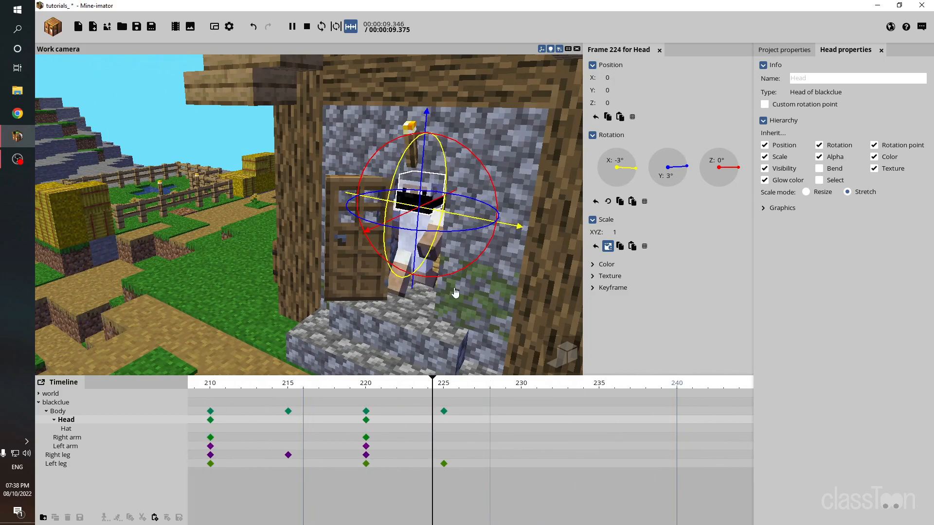
{"action": "key", "text": "space"}
Step: Add a keyframe for the whole blackclue character at frame 150
{"action": "left_click", "coordinate": [408, 382]}
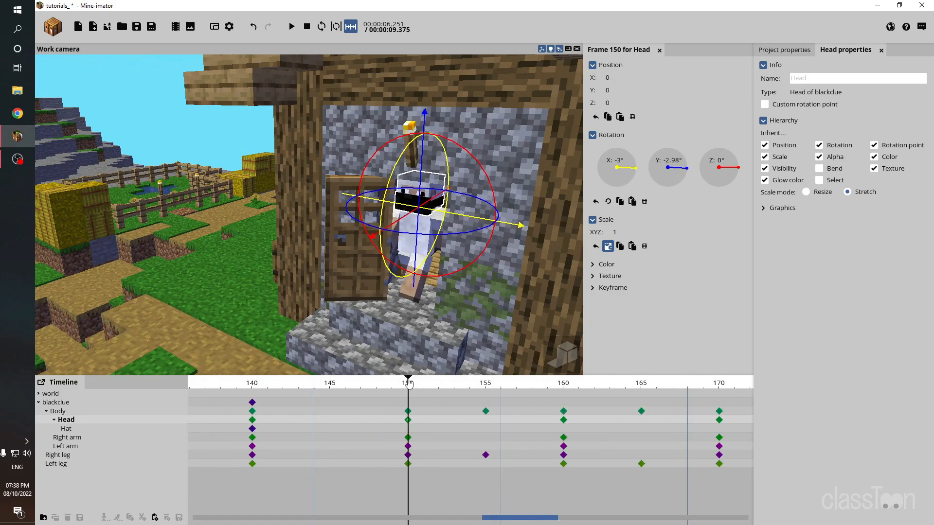
{"action": "left_click", "coordinate": [57, 402]}
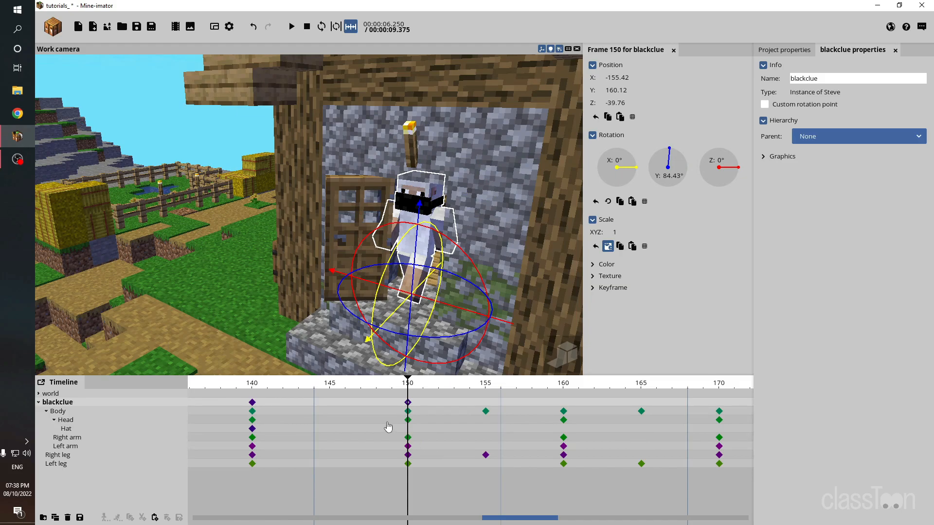
{"action": "key", "text": "w"}
{"action": "mouse_move", "coordinate": [394, 303]}
{"action": "right_mouse_down"}
{"action": "mouse_move", "coordinate": [417, 312]}
{"action": "mouse_move", "coordinate": [394, 302]}
{"action": "right_mouse_up"}
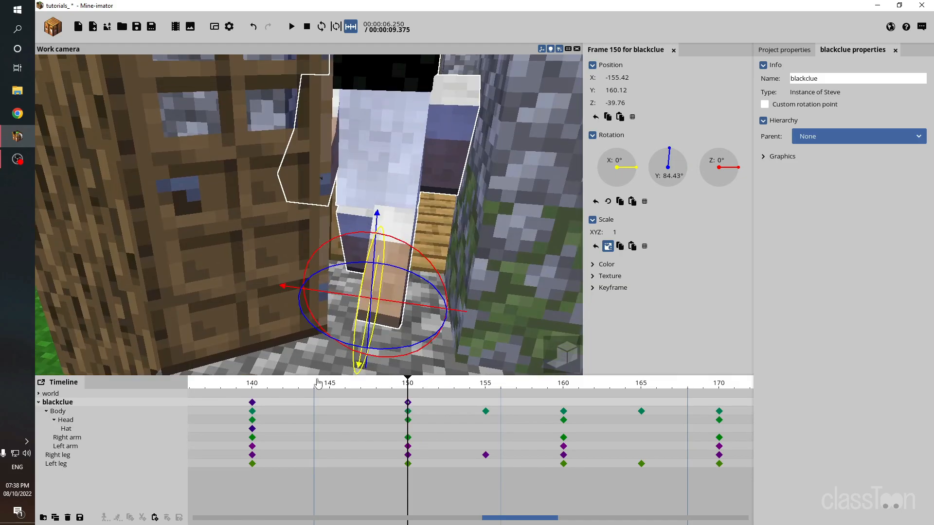
Step: Move blackclue forward to about X -120.33 at frame 225 and play the walk across the doorstep
{"action": "left_click_drag", "start_coordinate": [496, 519], "coordinate": [640, 523]}
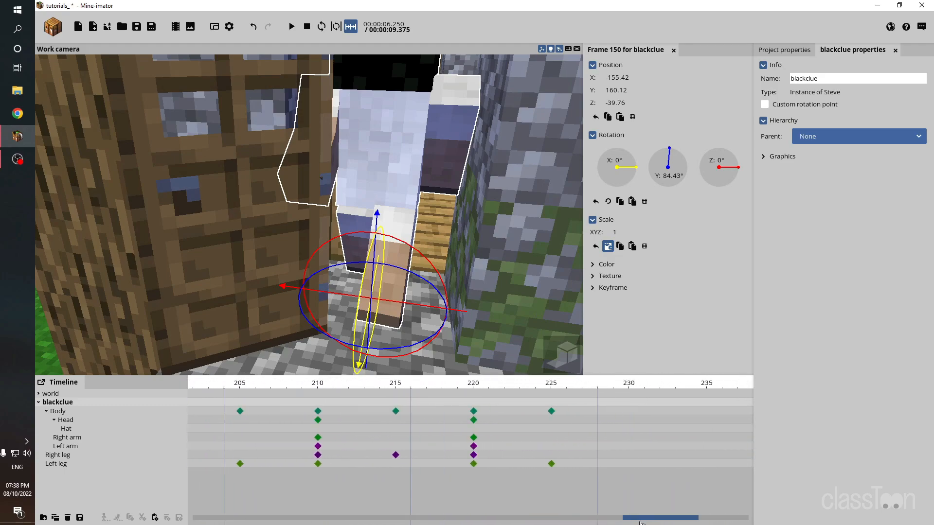
{"action": "left_click", "coordinate": [552, 405]}
{"action": "left_click_drag", "start_coordinate": [370, 279], "coordinate": [260, 368]}
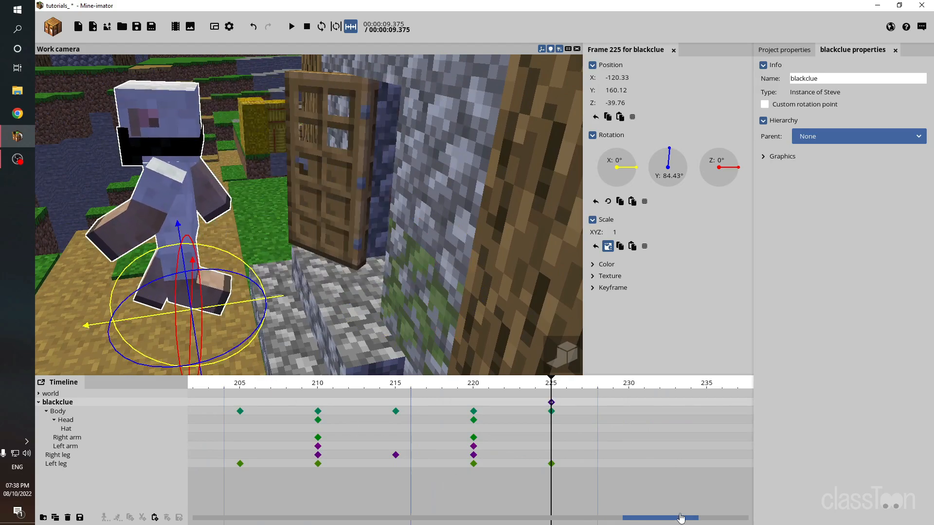
{"action": "left_click_drag", "start_coordinate": [668, 522], "coordinate": [645, 524]}
{"action": "left_click", "coordinate": [257, 384]}
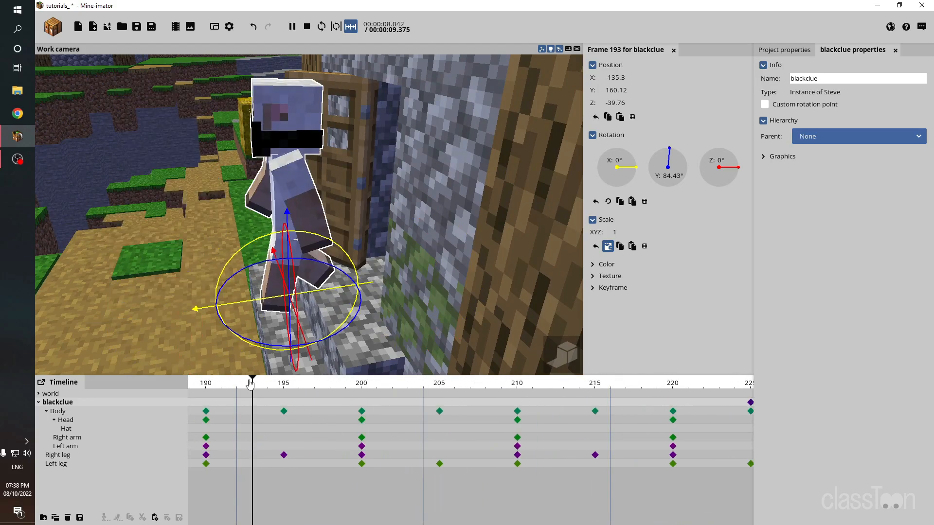
{"action": "key", "text": "space"}
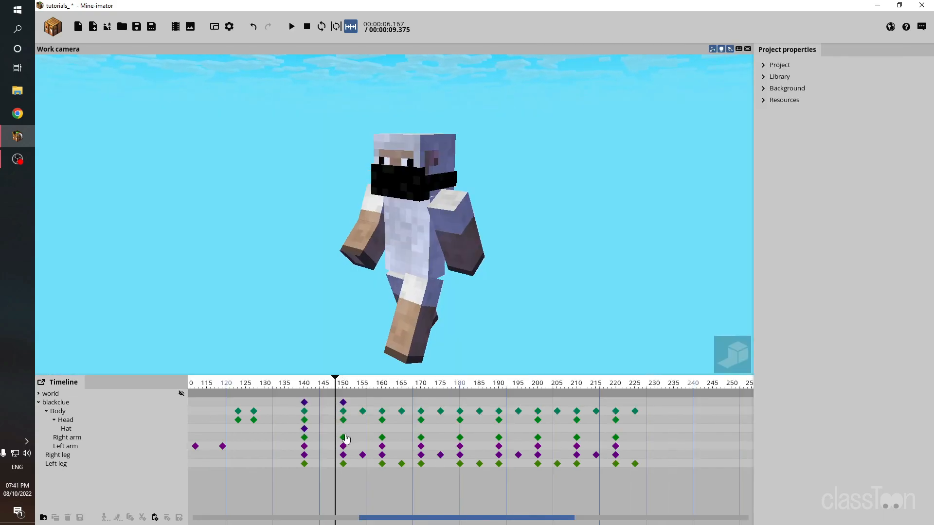
Step: Check the keyframe transition settings of the whole blackclue character and of its left arm
{"action": "left_click", "coordinate": [408, 324]}
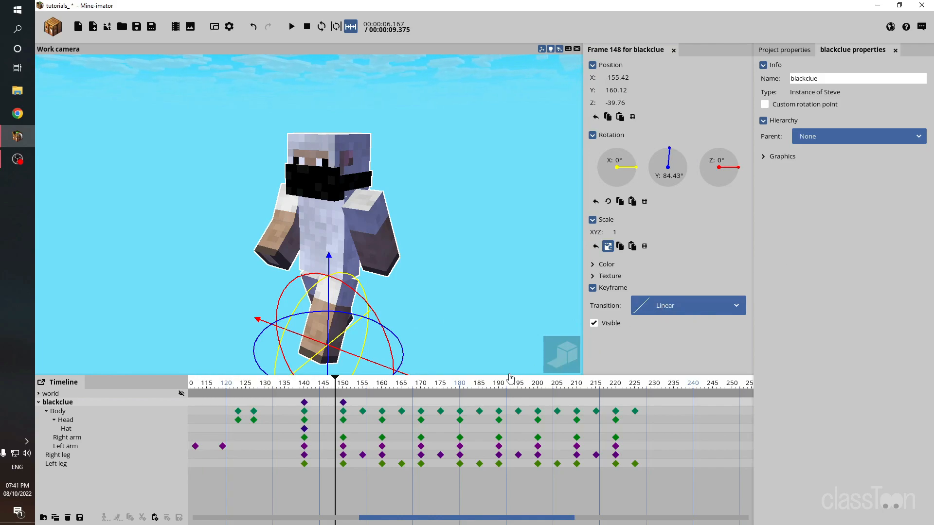
{"action": "left_click", "coordinate": [374, 215]}
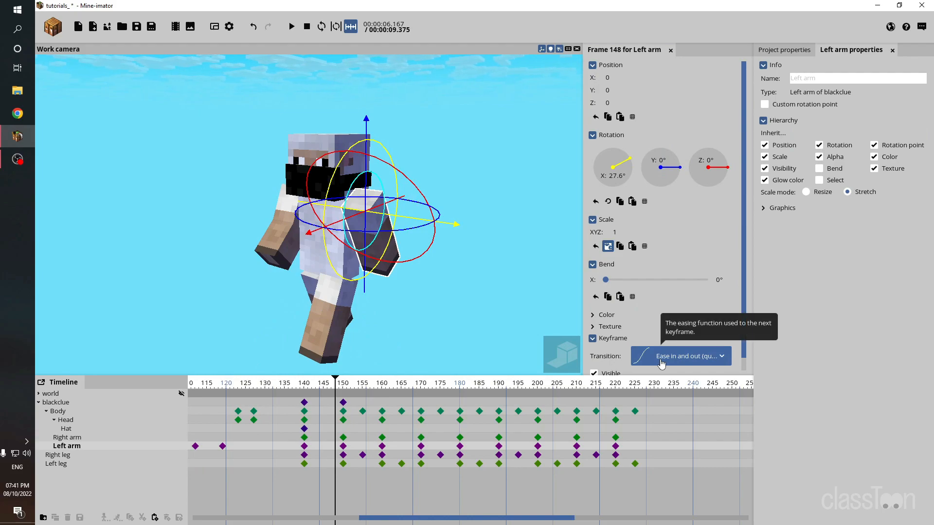
{"action": "left_click_drag", "start_coordinate": [288, 389], "coordinate": [308, 383]}
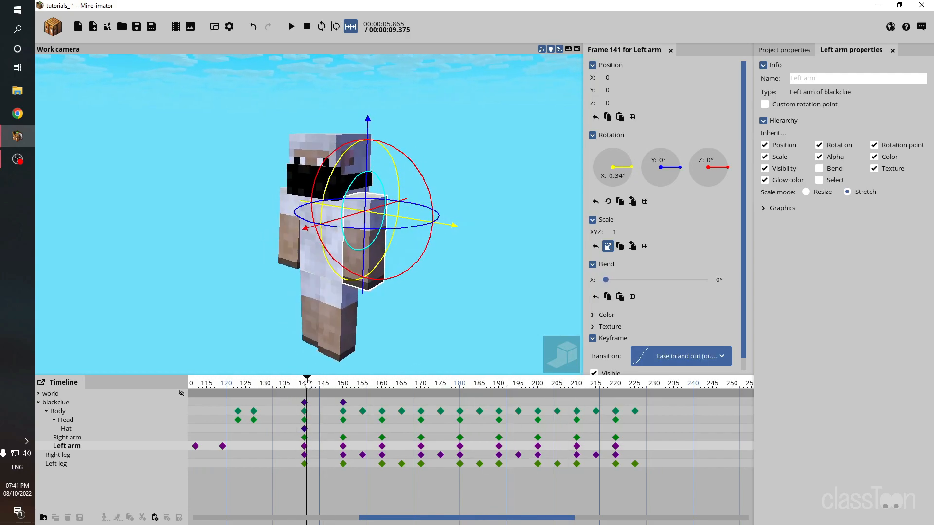
Step: Show the world scenery again and compare blackclue's foot placement between frames 140 and 150
{"action": "left_click", "coordinate": [180, 394]}
{"action": "right_click_drag", "start_coordinate": [243, 312], "coordinate": [214, 329]}
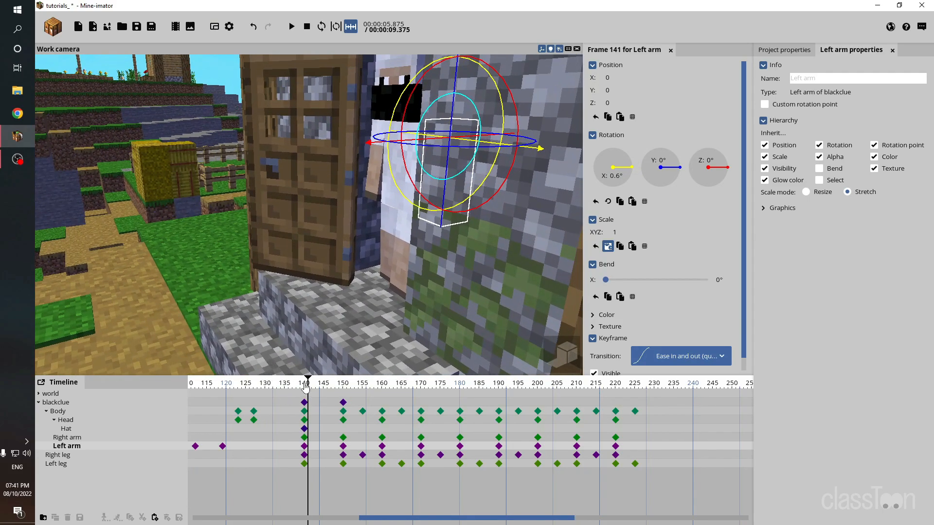
{"action": "left_click_drag", "start_coordinate": [307, 387], "coordinate": [304, 386]}
{"action": "key", "text": "w"}
{"action": "right_click_drag", "start_coordinate": [331, 306], "coordinate": [343, 328]}
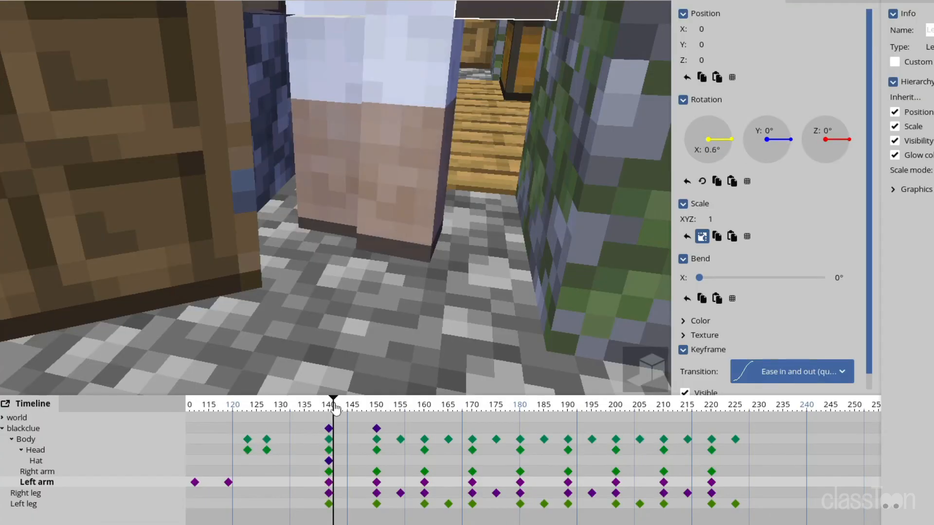
{"action": "left_click_drag", "start_coordinate": [306, 387], "coordinate": [379, 410]}
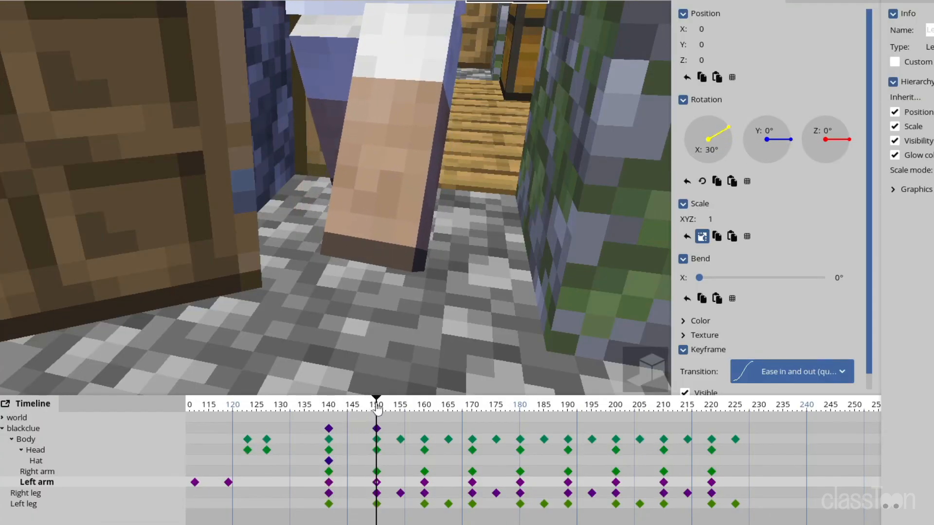
Step: Move blackclue forward to about X -149.04 at frame 150 and check the planted foot from frame 140
{"action": "left_click", "coordinate": [86, 431]}
{"action": "left_click_drag", "start_coordinate": [357, 258], "coordinate": [335, 310]}
{"action": "left_click_drag", "start_coordinate": [290, 224], "coordinate": [374, 219]}
{"action": "left_click_drag", "start_coordinate": [307, 210], "coordinate": [367, 208]}
{"action": "right_click_drag", "start_coordinate": [336, 198], "coordinate": [253, 202]}
{"action": "mouse_move", "coordinate": [377, 414]}
{"action": "left_mouse_down"}
{"action": "mouse_move", "coordinate": [323, 411]}
{"action": "mouse_move", "coordinate": [378, 415]}
{"action": "left_mouse_up"}
{"action": "left_click_drag", "start_coordinate": [423, 293], "coordinate": [439, 307]}
{"action": "left_click_drag", "start_coordinate": [329, 405], "coordinate": [376, 403]}
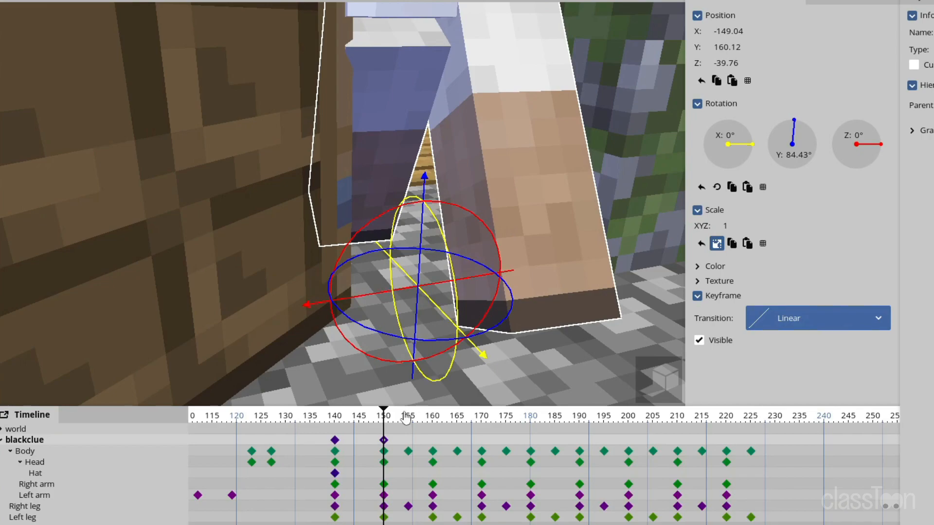
Step: Move blackclue forward to about X -143.58 at frame 155, checking the planted foot from frame 150
{"action": "scroll", "coordinate": [519, 359], "scroll_direction": "down", "scroll_amount": 3}
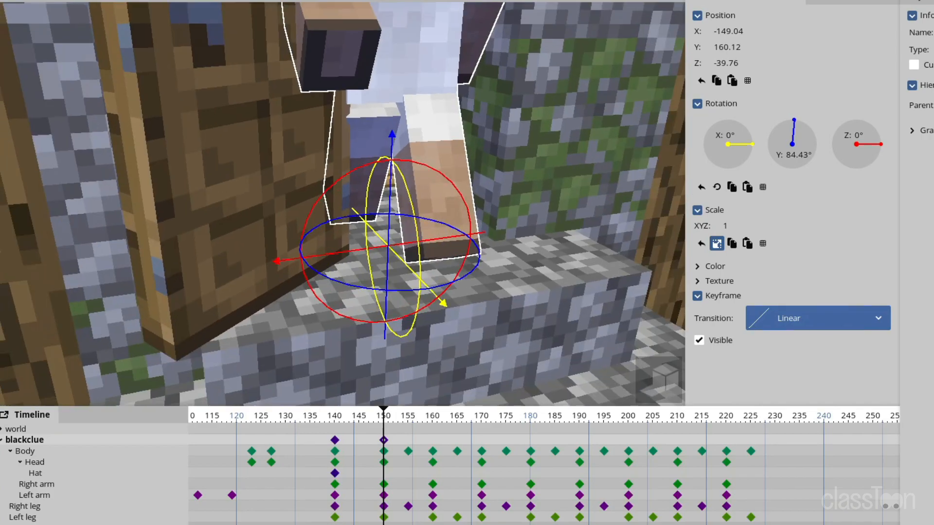
{"action": "left_click", "coordinate": [434, 418]}
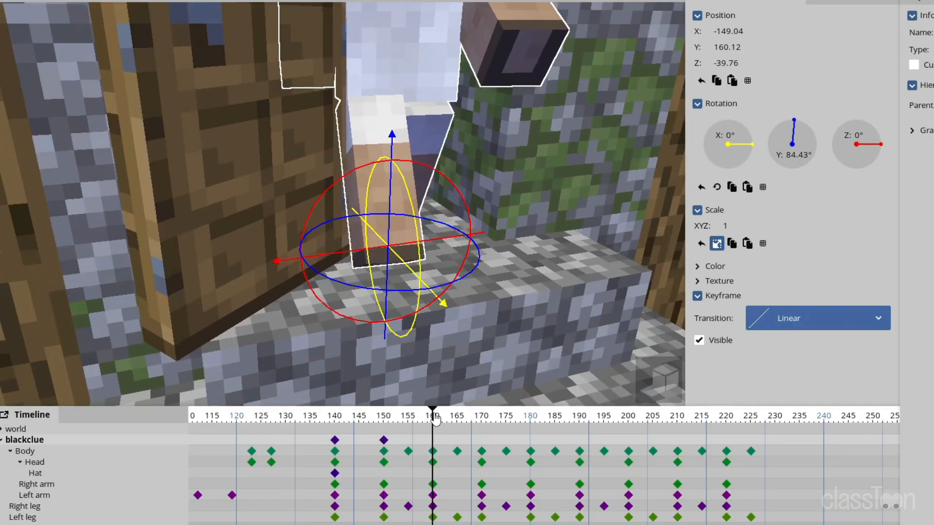
{"action": "left_click", "coordinate": [410, 417]}
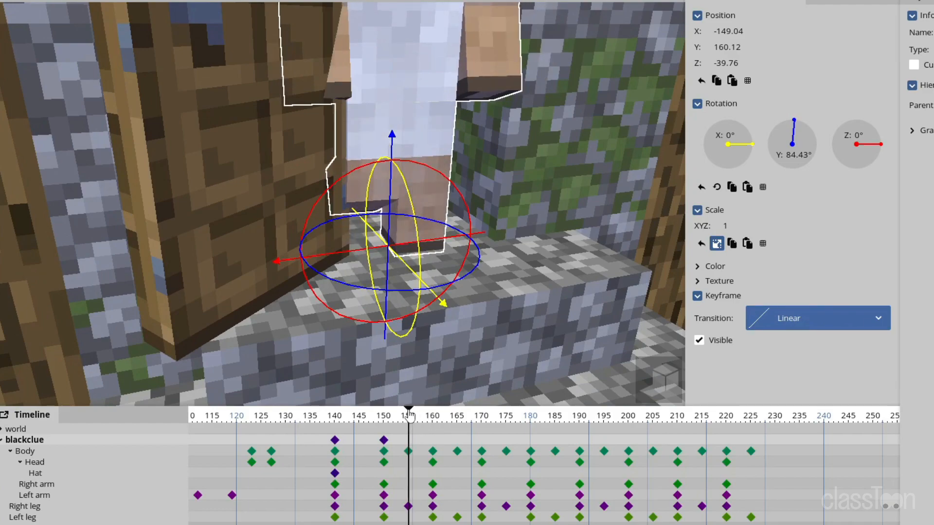
{"action": "scroll", "coordinate": [423, 282], "scroll_direction": "up", "scroll_amount": 1}
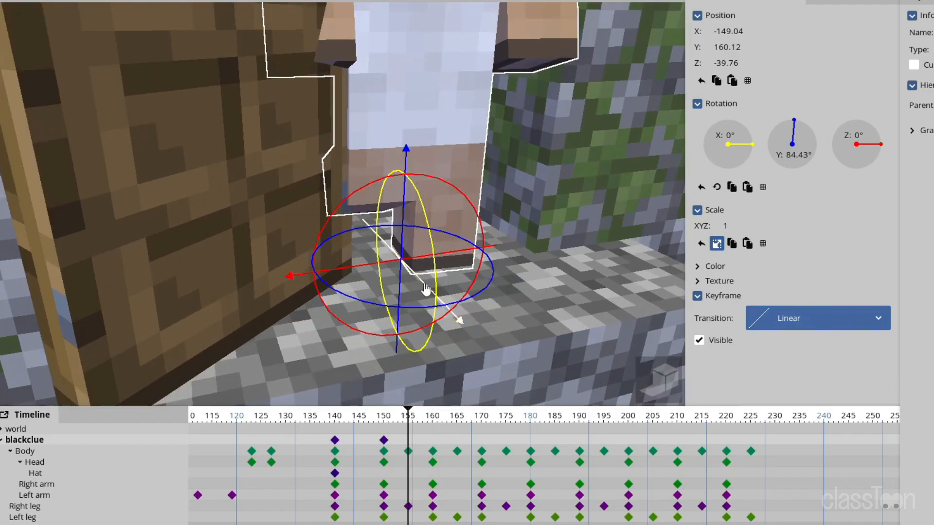
{"action": "left_click_drag", "start_coordinate": [425, 287], "coordinate": [486, 351]}
{"action": "left_click_drag", "start_coordinate": [383, 421], "coordinate": [408, 419]}
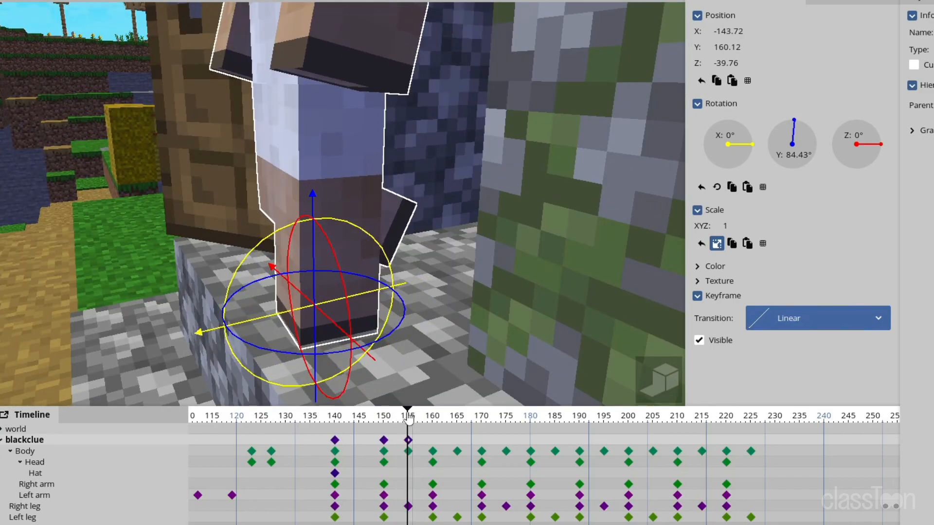
Step: Move blackclue forward to about X -136.53 at frame 160 and preview the walk from about frame 131
{"action": "left_click_drag", "start_coordinate": [408, 419], "coordinate": [434, 421]}
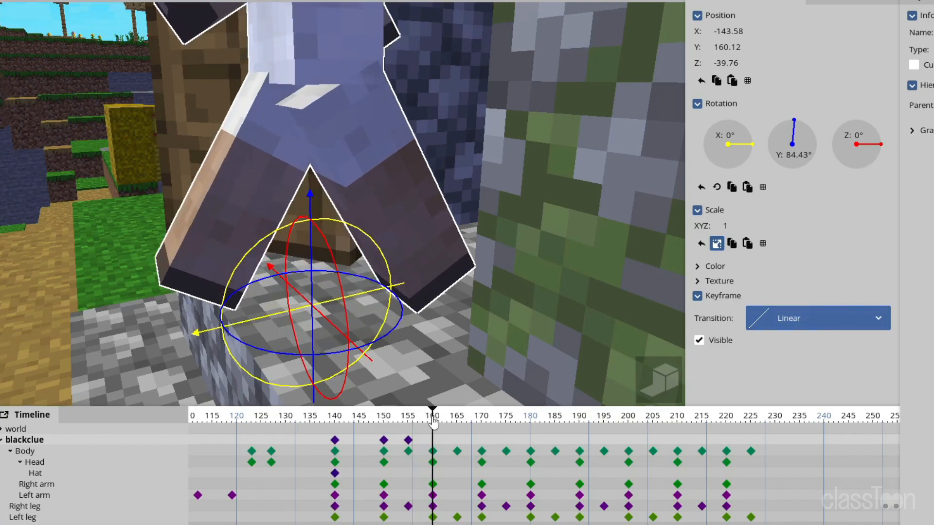
{"action": "left_click_drag", "start_coordinate": [270, 314], "coordinate": [140, 335]}
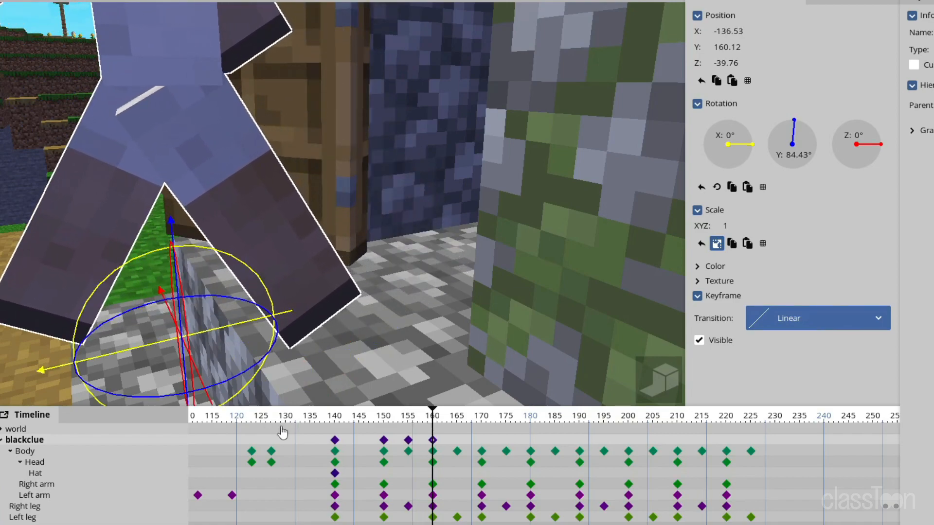
{"action": "left_click_drag", "start_coordinate": [314, 420], "coordinate": [295, 413]}
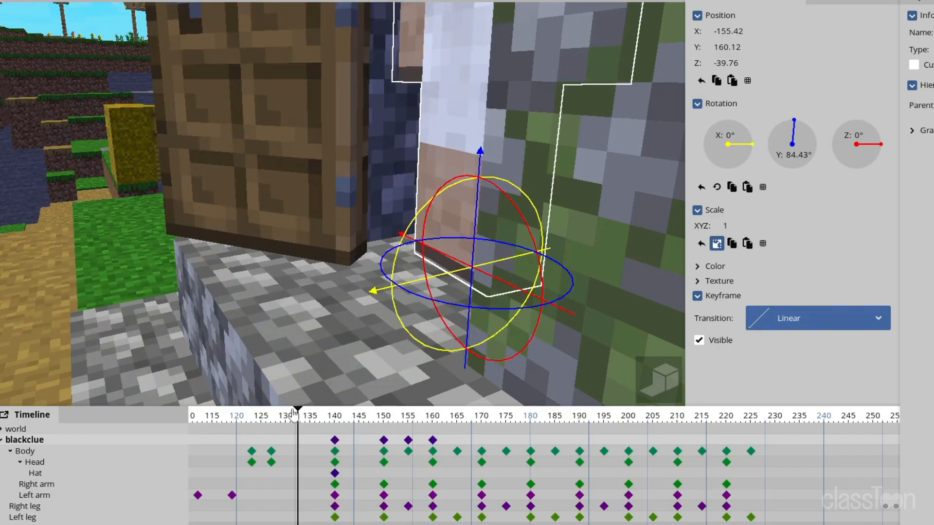
{"action": "key", "text": "space"}
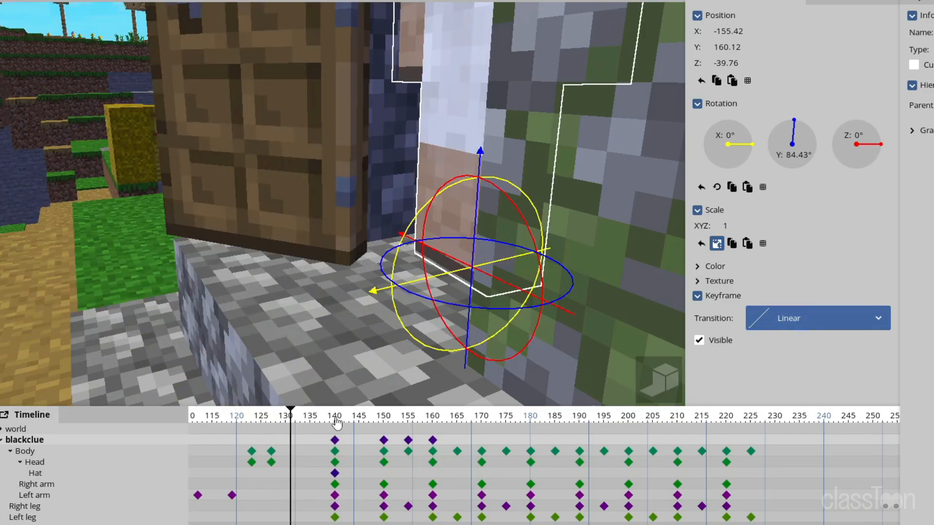
Step: Lower blackclue to about Y 155.2 at frame 165 and adjust the left leg's pose for stepping down
{"action": "left_click_drag", "start_coordinate": [327, 406], "coordinate": [433, 439]}
{"action": "left_click_drag", "start_coordinate": [418, 331], "coordinate": [355, 258]}
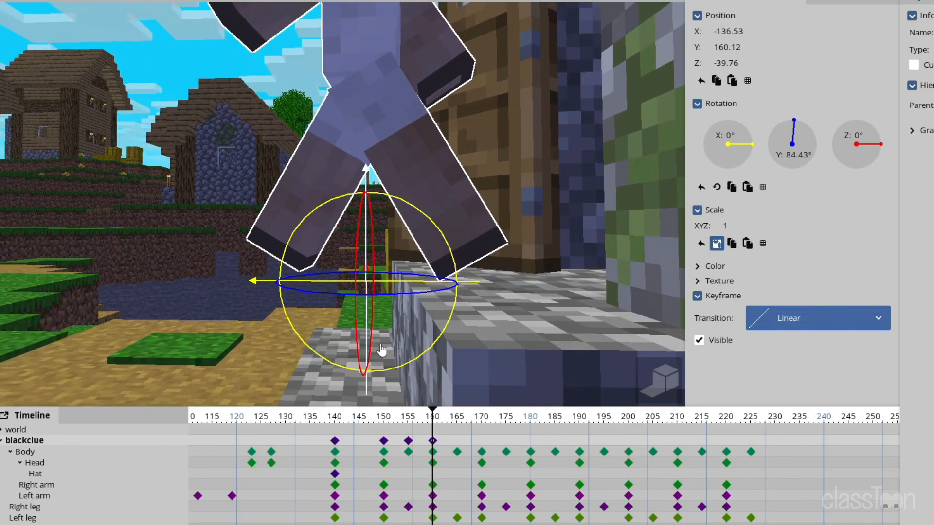
{"action": "left_click_drag", "start_coordinate": [434, 426], "coordinate": [456, 426]}
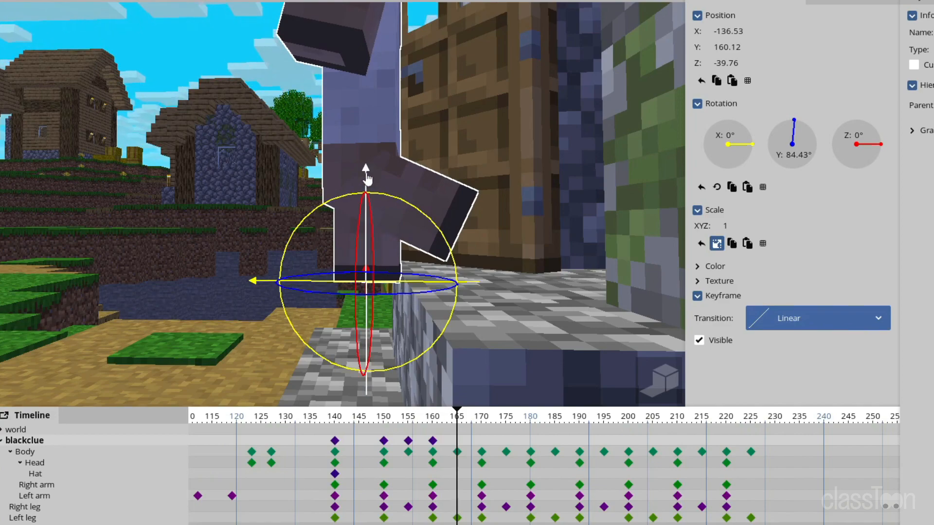
{"action": "left_click_drag", "start_coordinate": [368, 180], "coordinate": [363, 250]}
{"action": "left_click", "coordinate": [365, 211]}
{"action": "left_click_drag", "start_coordinate": [403, 203], "coordinate": [409, 183]}
Step: Move the whole blackclue character forward over the lower step at frame 170
{"action": "left_click_drag", "start_coordinate": [438, 417], "coordinate": [482, 421]}
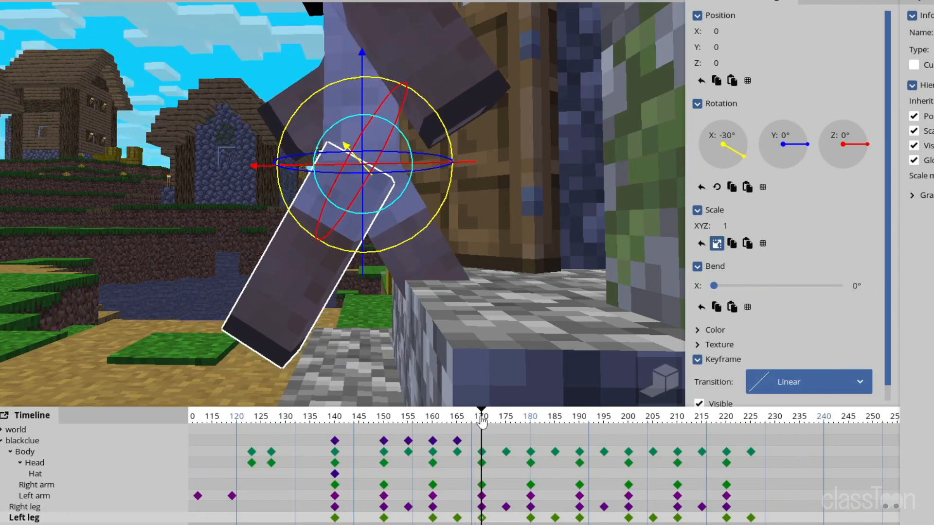
{"action": "left_click", "coordinate": [54, 441]}
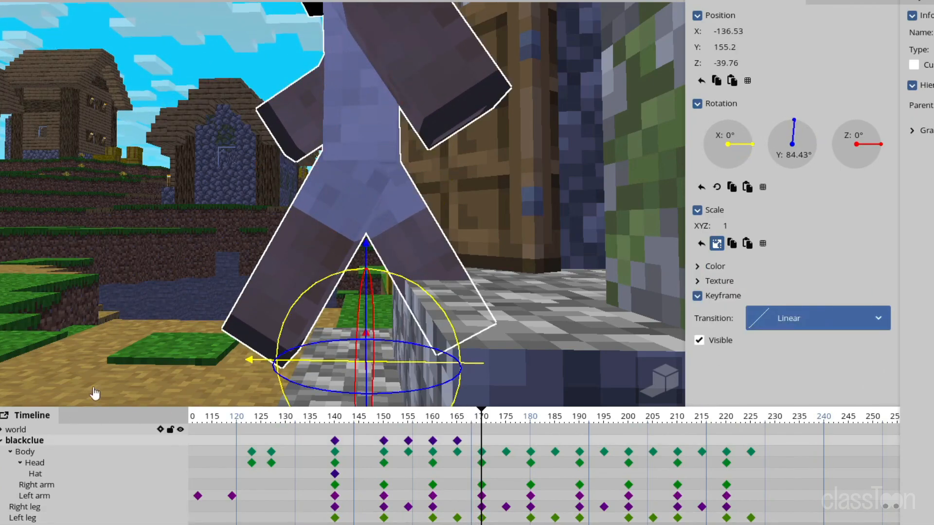
{"action": "left_click_drag", "start_coordinate": [395, 371], "coordinate": [292, 364]}
Step: Move blackclue forward to about X -127.26 at frame 175 and lower the character onto the ground
{"action": "left_click_drag", "start_coordinate": [359, 428], "coordinate": [506, 432]}
{"action": "right_click_drag", "start_coordinate": [401, 351], "coordinate": [368, 336]}
{"action": "key", "text": "a"}
{"action": "key", "text": "q"}
{"action": "key", "text": "e"}
{"action": "key", "text": "e"}
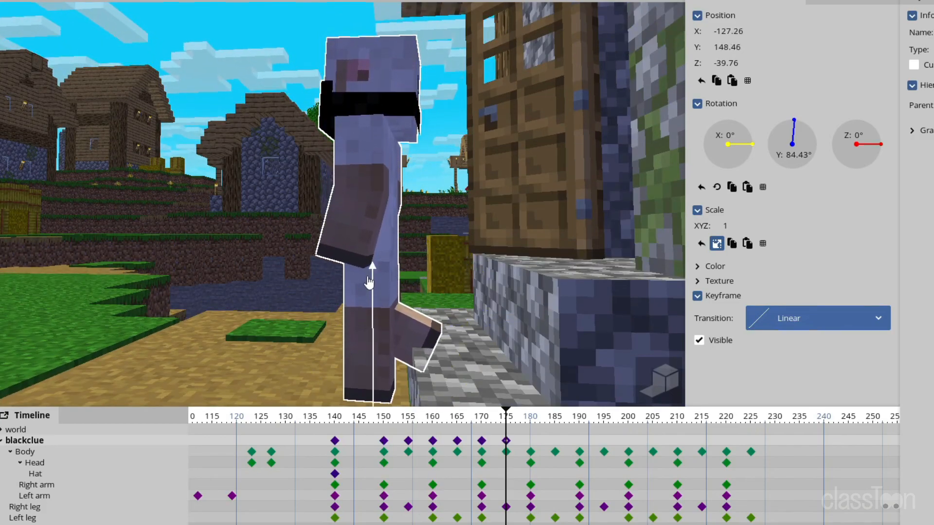
{"action": "key", "text": "q"}
{"action": "right_click_drag", "start_coordinate": [369, 289], "coordinate": [363, 226]}
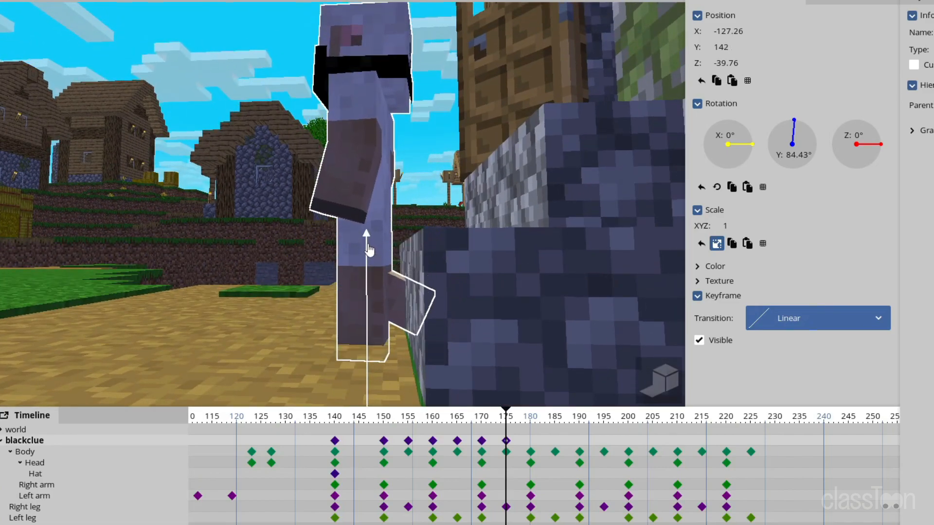
{"action": "key", "text": "e"}
{"action": "right_click_drag", "start_coordinate": [380, 223], "coordinate": [389, 247]}
Step: Rotate the right leg to about X 7.39° at frame 175 so it clears the step
{"action": "left_click", "coordinate": [377, 294]}
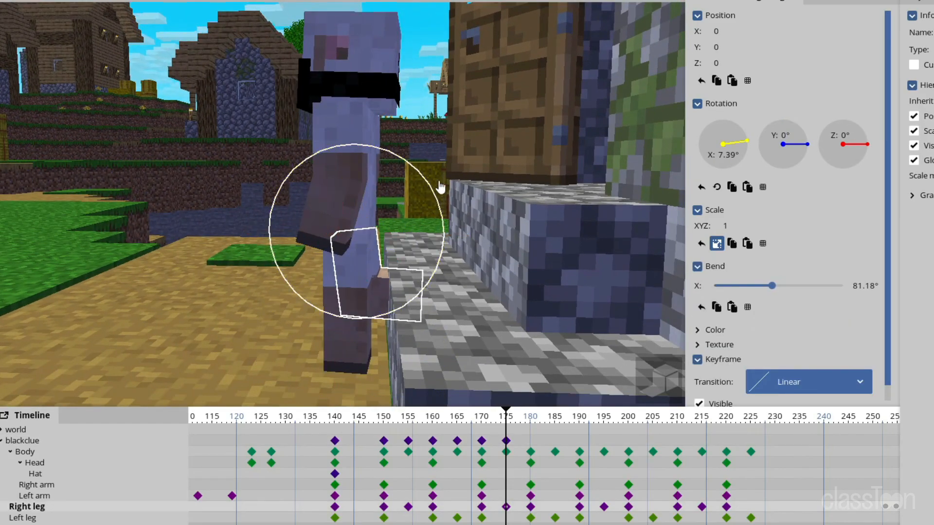
{"action": "left_click_drag", "start_coordinate": [446, 416], "coordinate": [750, 453]}
{"action": "left_click_drag", "start_coordinate": [461, 236], "coordinate": [367, 230]}
{"action": "key", "text": "ctrl+z"}
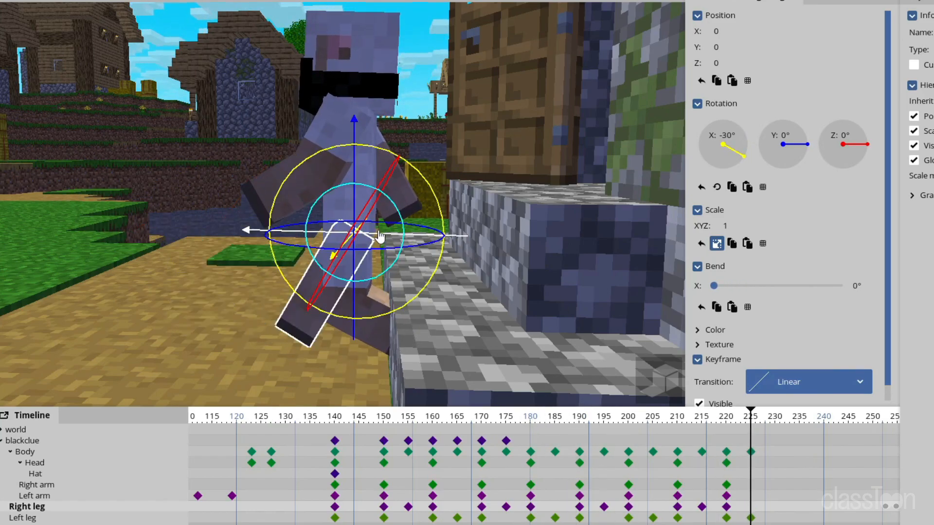
Step: Keyframe blackclue further along the path at about X -97.75 at frame 225
{"action": "left_click", "coordinate": [752, 443]}
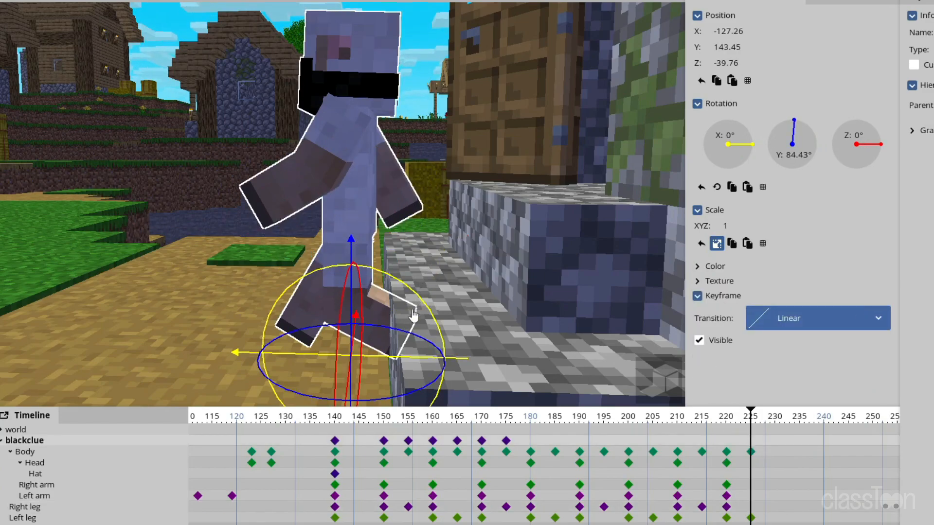
{"action": "left_click_drag", "start_coordinate": [392, 359], "coordinate": [109, 320]}
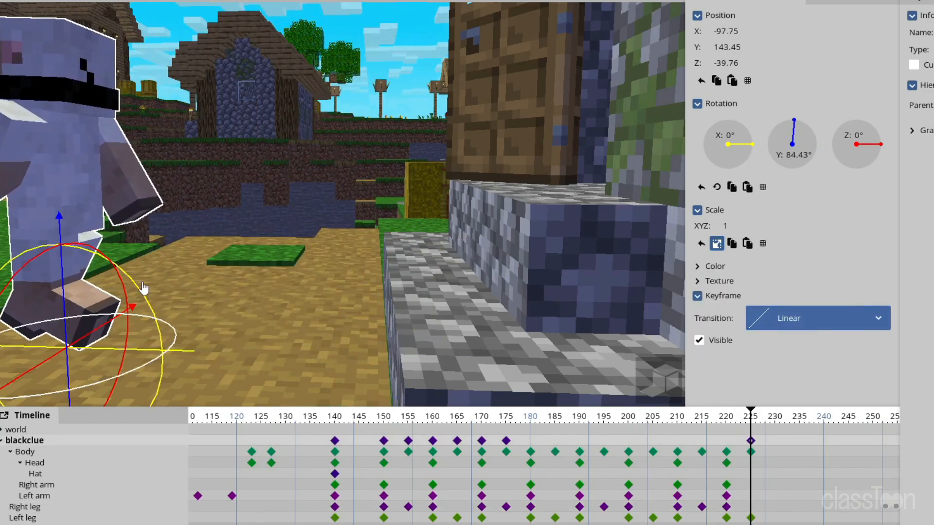
{"action": "right_click_drag", "start_coordinate": [137, 296], "coordinate": [146, 292]}
{"action": "key", "text": "s"}
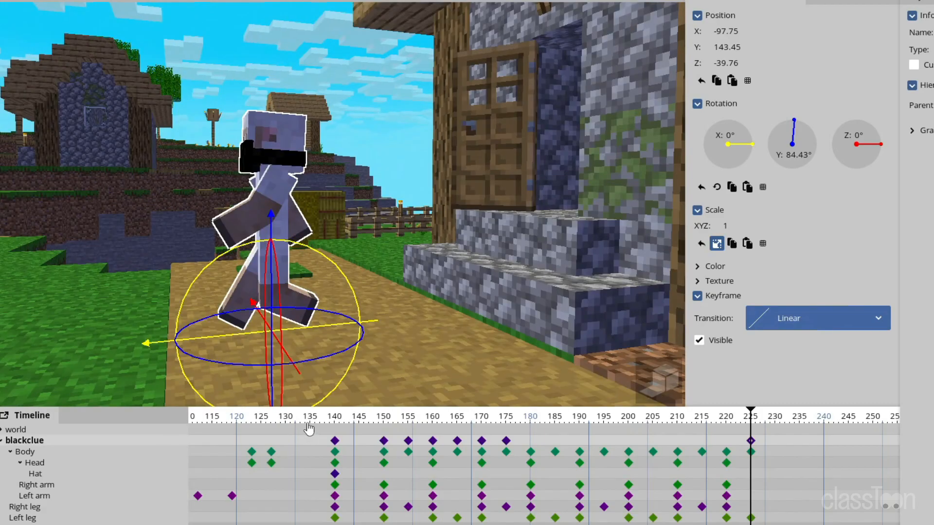
Step: Preview the walk out of the door and down the steps from about frame 140
{"action": "left_click", "coordinate": [331, 420]}
{"action": "key", "text": "space"}
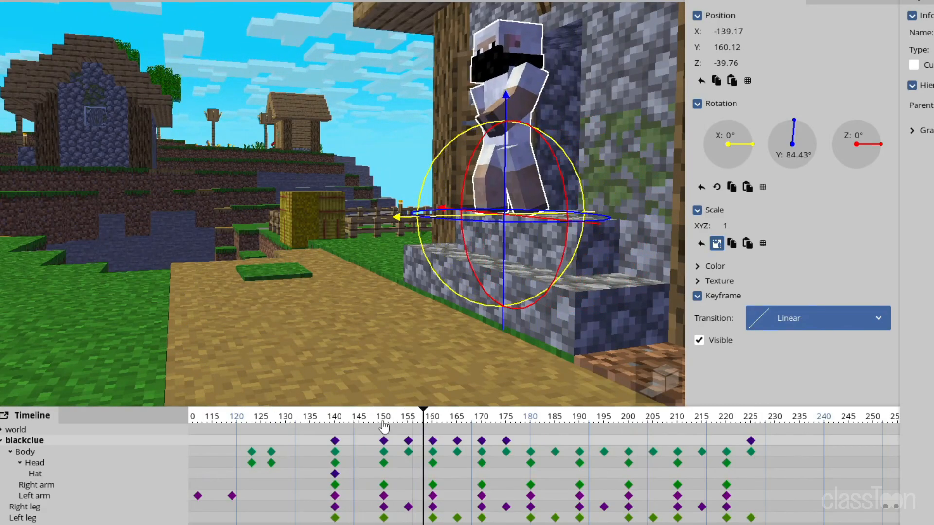
{"action": "key", "text": "space"}
{"action": "left_click", "coordinate": [333, 364]}
{"action": "key", "text": "space"}
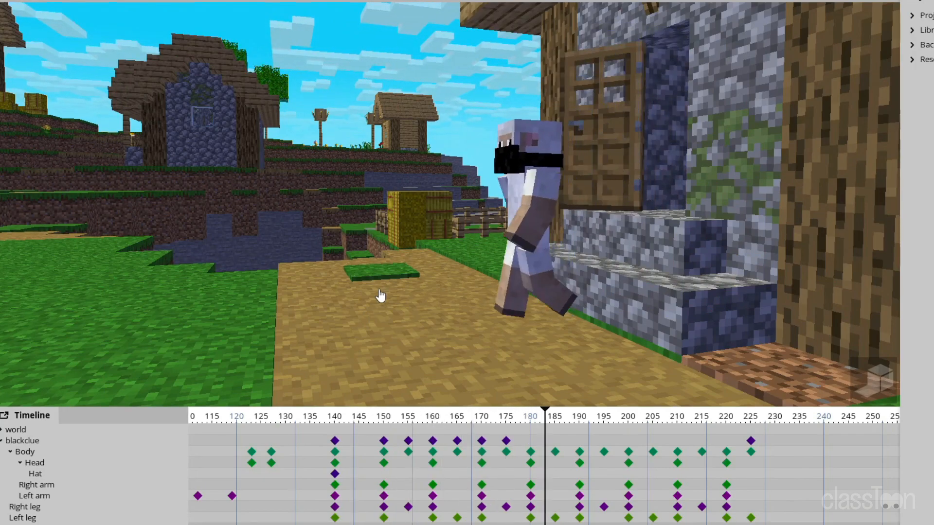
{"action": "key", "text": "space"}
Step: Lower blackclue to about Y 148.8 at frame 165 so the supporting foot meets the lower step
{"action": "left_click_drag", "start_coordinate": [345, 417], "coordinate": [457, 424]}
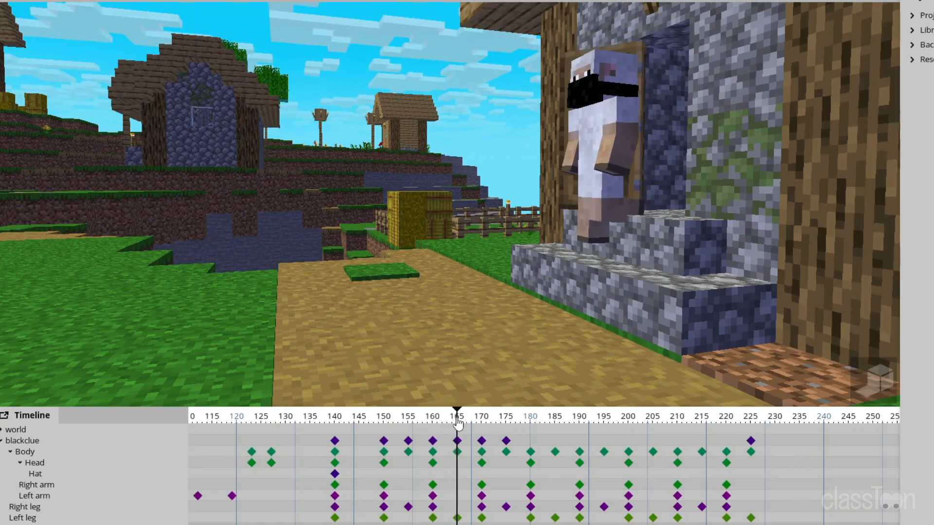
{"action": "key", "text": "w"}
{"action": "right_click_drag", "start_coordinate": [697, 168], "coordinate": [691, 167]}
{"action": "key", "text": "d"}
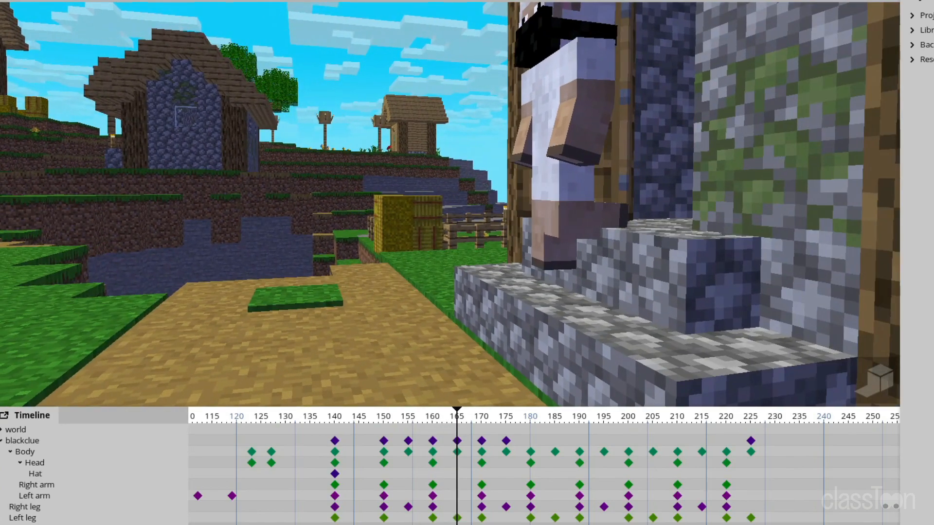
{"action": "left_click", "coordinate": [458, 441]}
{"action": "left_click_drag", "start_coordinate": [461, 311], "coordinate": [455, 343]}
Step: Copy blackclue's position keyframe from frame 165 to frame 170
{"action": "left_click_drag", "start_coordinate": [411, 419], "coordinate": [482, 426]}
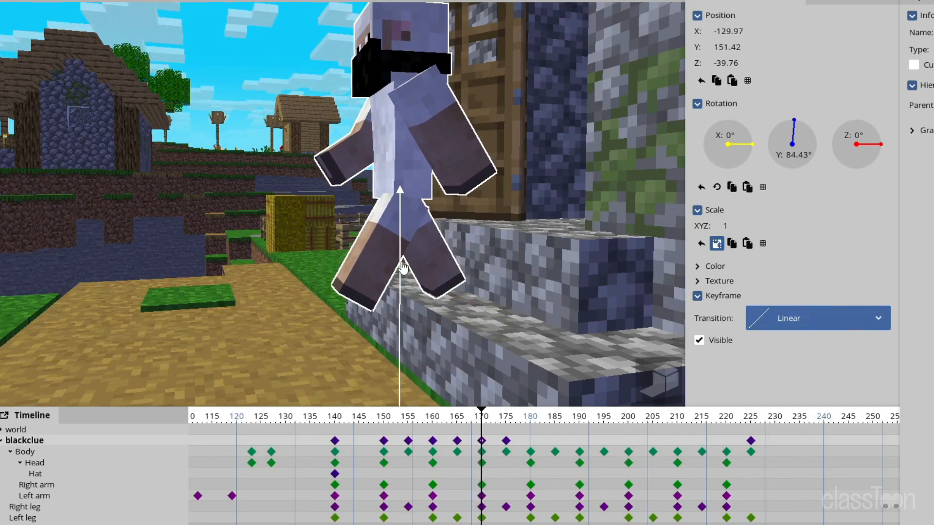
{"action": "left_click_drag", "start_coordinate": [448, 418], "coordinate": [458, 441]}
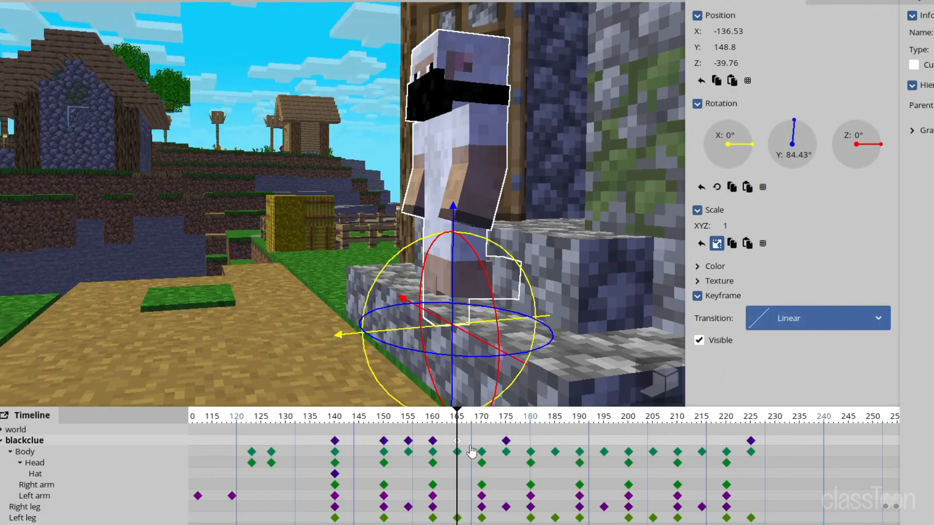
{"action": "key", "text": "ctrl+v"}
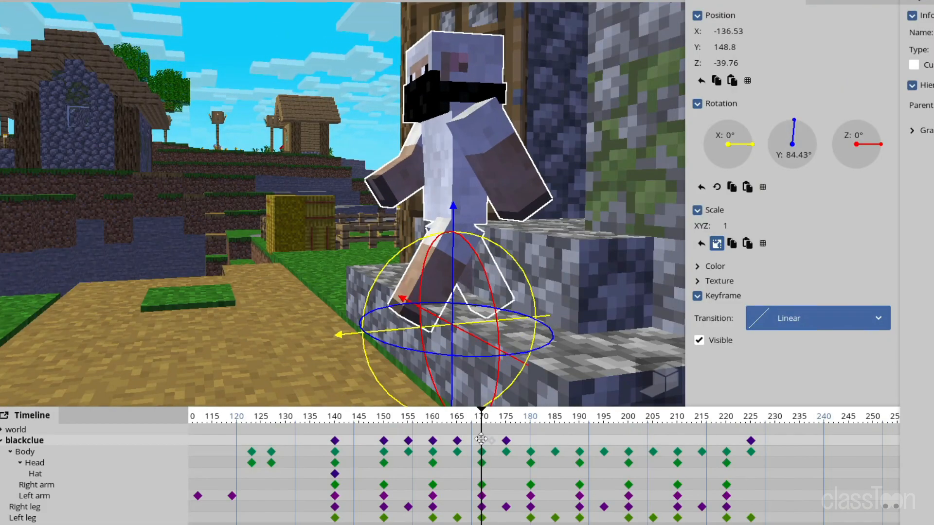
Step: Fine-tune blackclue's height at frame 165 so the supporting foot rests on the lower step
{"action": "left_click", "coordinate": [456, 423]}
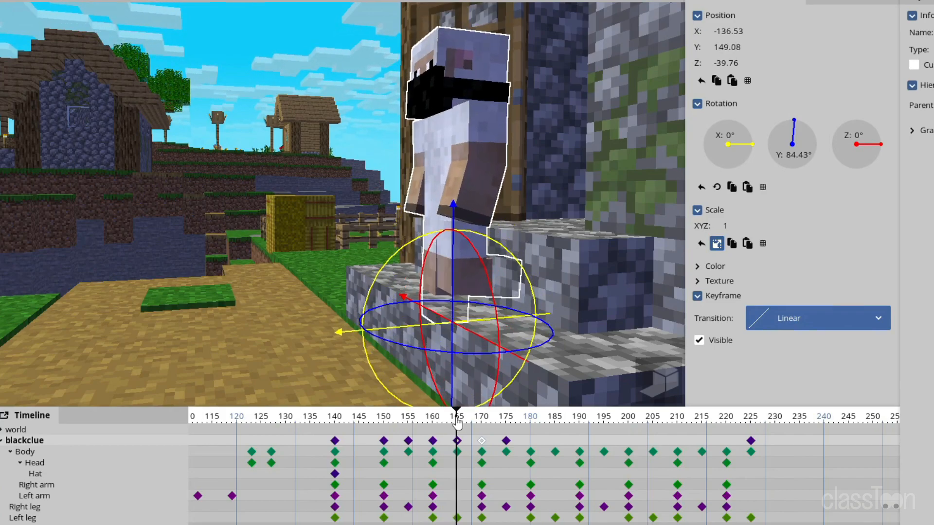
{"action": "mouse_move", "coordinate": [455, 420]}
{"action": "left_mouse_down"}
{"action": "mouse_move", "coordinate": [417, 422]}
{"action": "mouse_move", "coordinate": [456, 421]}
{"action": "mouse_move", "coordinate": [459, 438]}
{"action": "left_mouse_up"}
{"action": "left_click_drag", "start_coordinate": [461, 296], "coordinate": [455, 257]}
Step: Delete blackclue's position keyframes at frames 170 and 175
{"action": "left_click_drag", "start_coordinate": [411, 423], "coordinate": [516, 442]}
{"action": "key", "text": "Delete"}
{"action": "left_click", "coordinate": [504, 442]}
Step: Nudge blackclue forward at frame 165 and raise the left leg to about X 25.5° with a bend of about 93.12°
{"action": "left_click", "coordinate": [418, 417]}
{"action": "left_click_drag", "start_coordinate": [419, 419], "coordinate": [456, 421]}
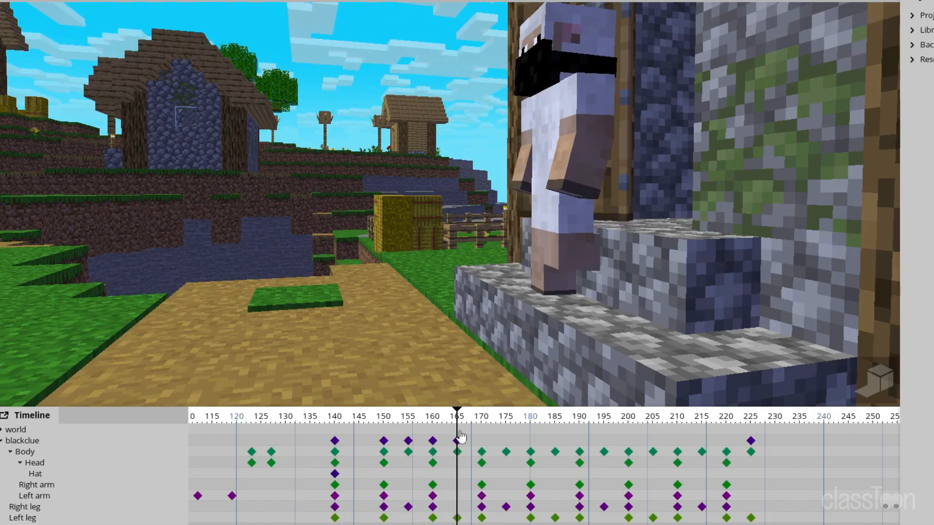
{"action": "left_click", "coordinate": [459, 443]}
{"action": "left_click_drag", "start_coordinate": [478, 305], "coordinate": [461, 305]}
{"action": "left_click", "coordinate": [429, 242]}
{"action": "left_click_drag", "start_coordinate": [481, 229], "coordinate": [466, 266]}
{"action": "left_click_drag", "start_coordinate": [422, 421], "coordinate": [457, 425]}
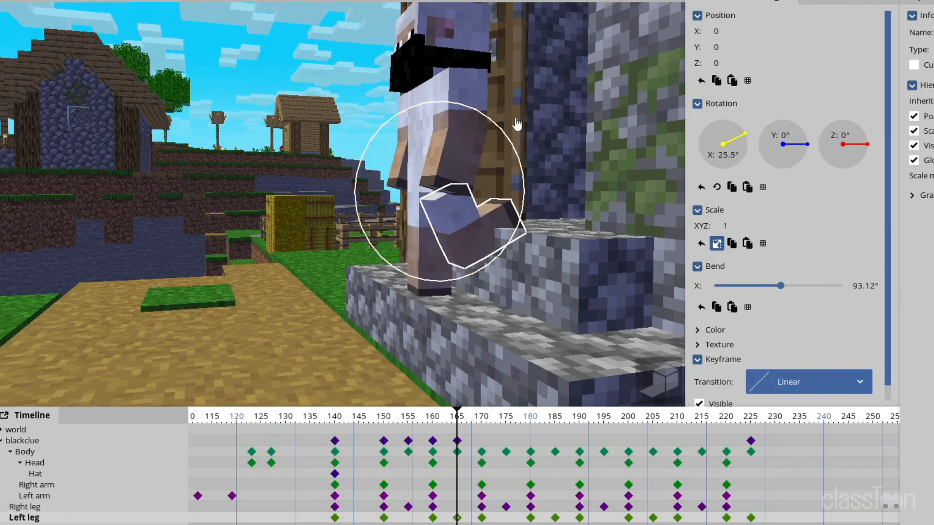
Step: Move the whole blackclue character forward to about X -127.6 at frame 170
{"action": "left_click_drag", "start_coordinate": [448, 413], "coordinate": [482, 421]}
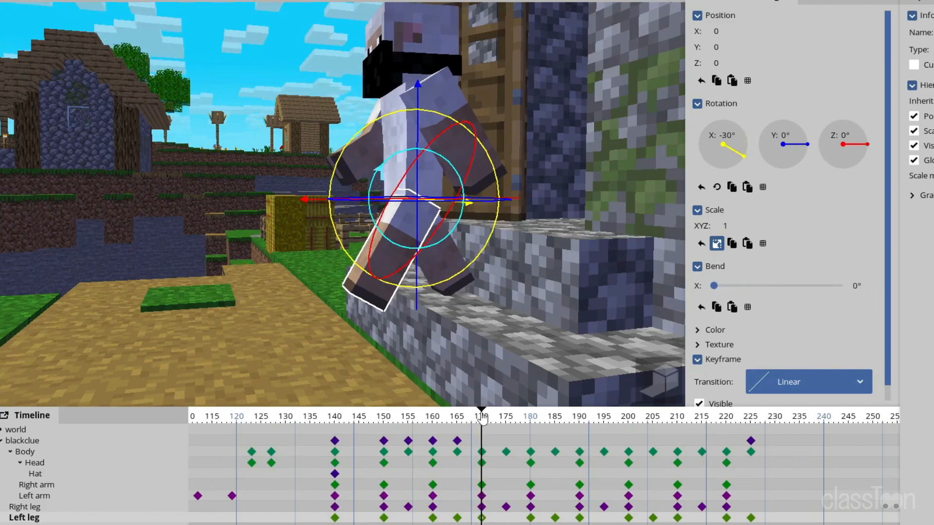
{"action": "key", "text": "d"}
{"action": "right_click_drag", "start_coordinate": [420, 235], "coordinate": [365, 229]}
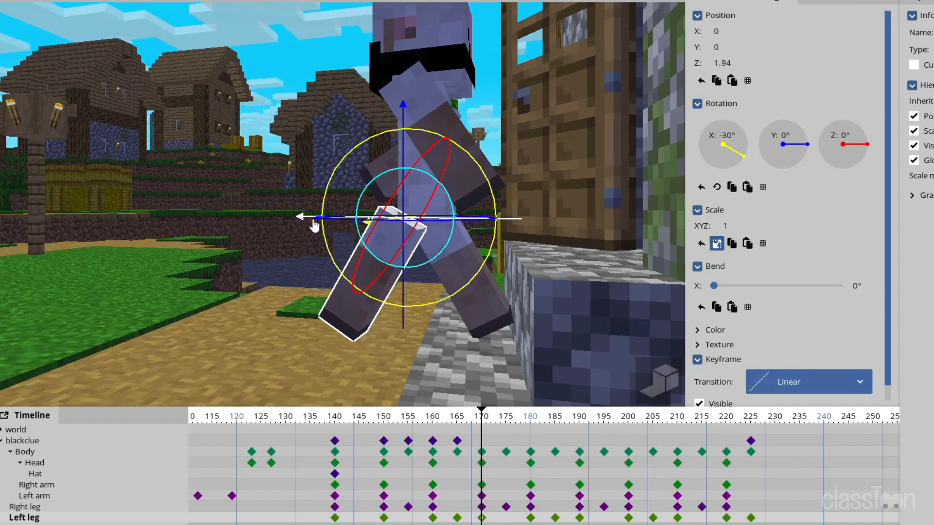
{"action": "left_click_drag", "start_coordinate": [311, 225], "coordinate": [287, 373]}
{"action": "left_click", "coordinate": [482, 443]}
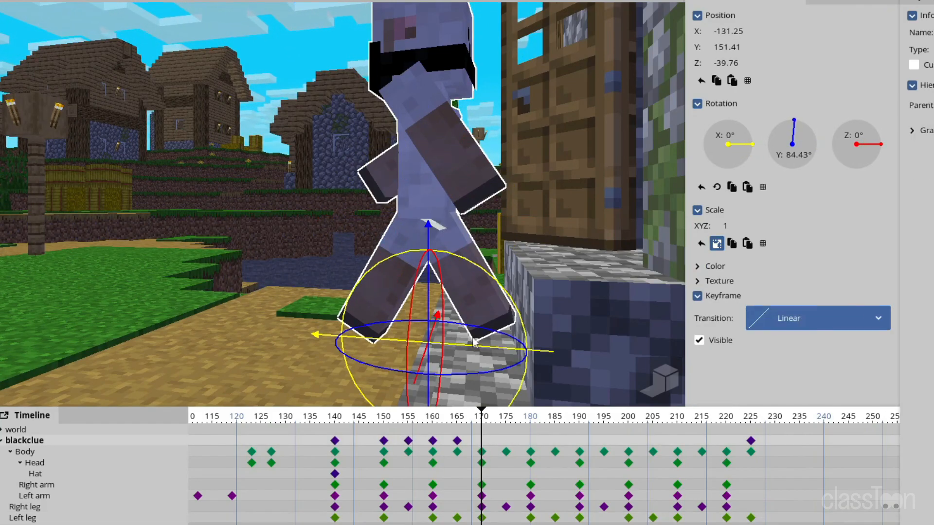
{"action": "left_click_drag", "start_coordinate": [481, 357], "coordinate": [442, 360]}
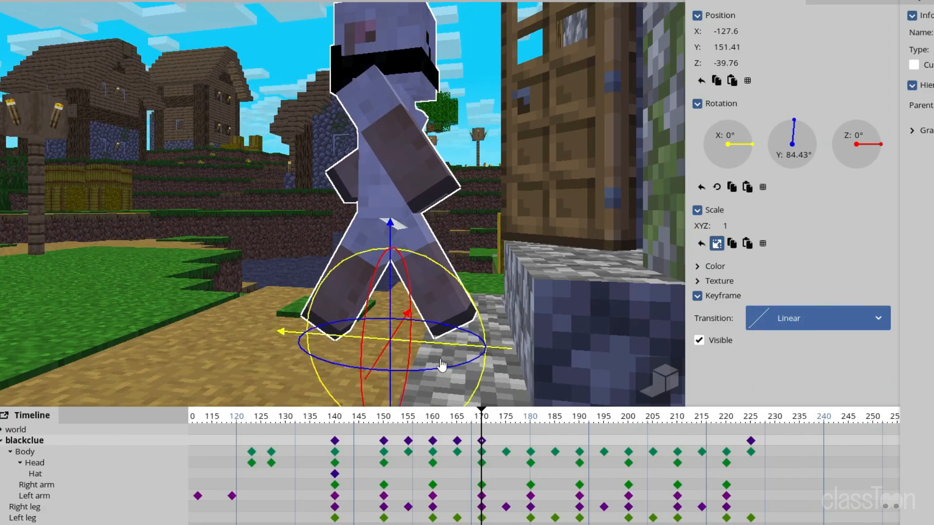
Step: At frame 175, place blackclue on the ground at about X -124.88, Y 143.31 and bend the right leg about 92.72°
{"action": "left_click_drag", "start_coordinate": [436, 421], "coordinate": [507, 427]}
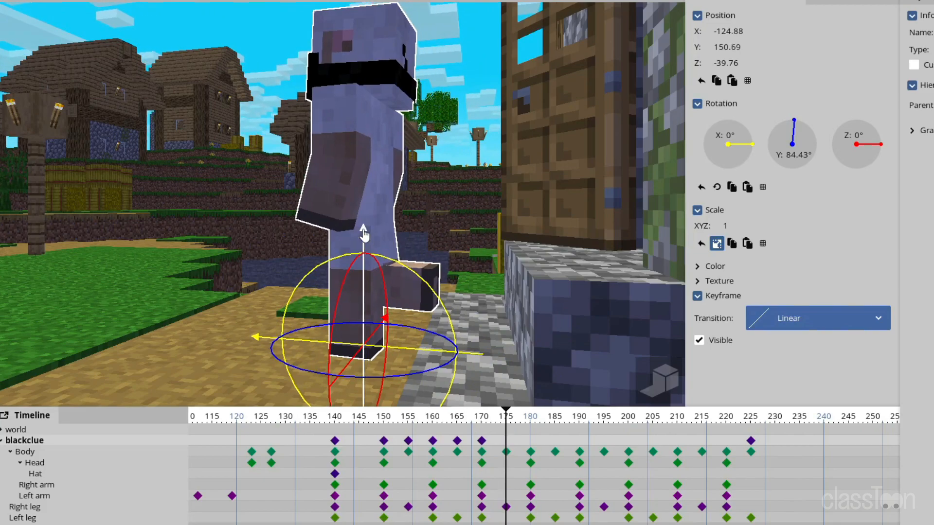
{"action": "right_click_drag", "start_coordinate": [368, 253], "coordinate": [368, 253]}
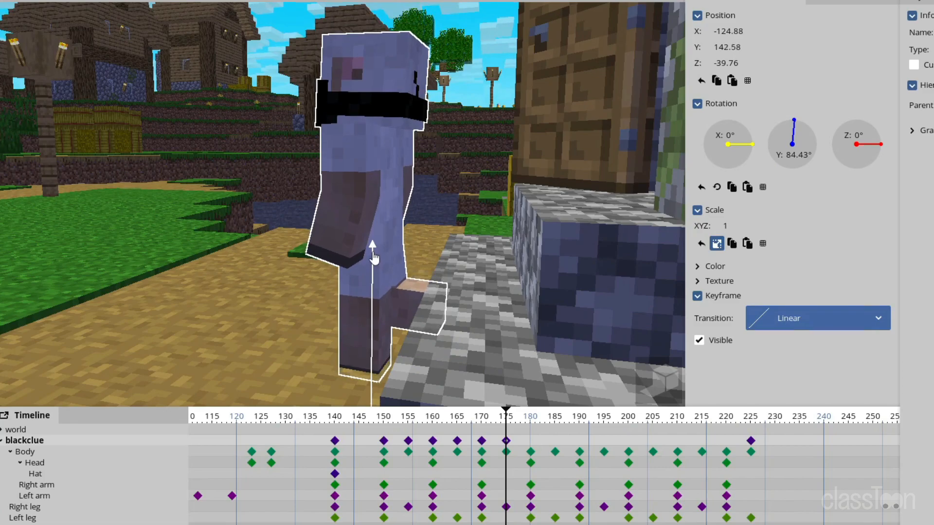
{"action": "right_click_drag", "start_coordinate": [374, 250], "coordinate": [373, 251]}
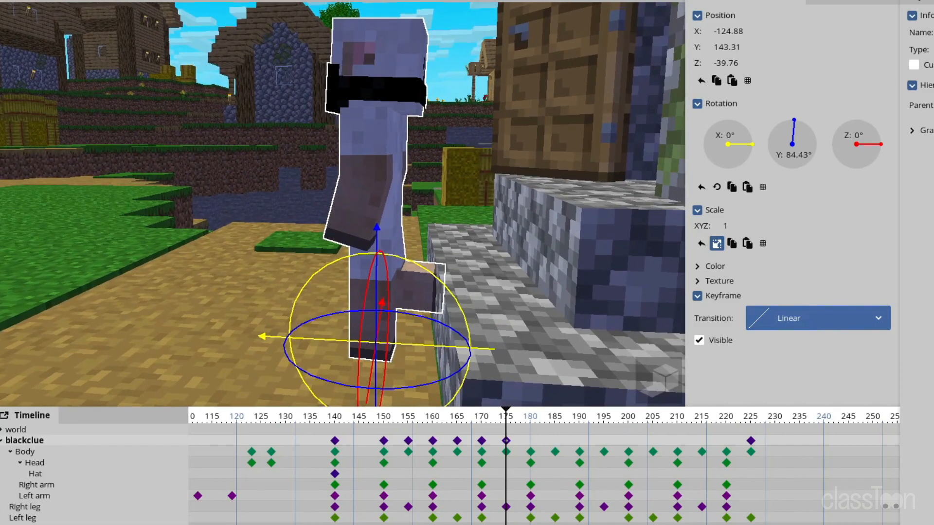
{"action": "left_click", "coordinate": [413, 286]}
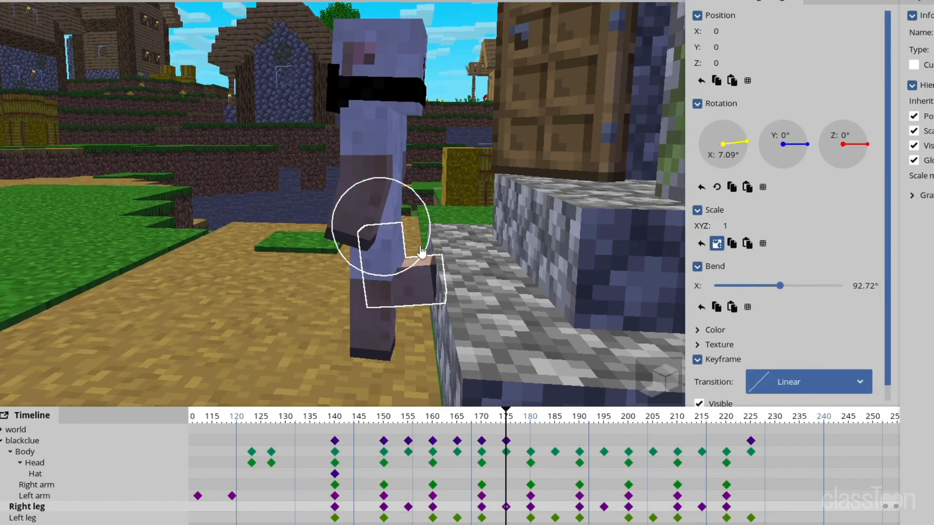
Step: Try bending the body forward at frames 165 and 175
{"action": "left_click_drag", "start_coordinate": [457, 422], "coordinate": [452, 396]}
{"action": "right_click_drag", "start_coordinate": [446, 361], "coordinate": [515, 330]}
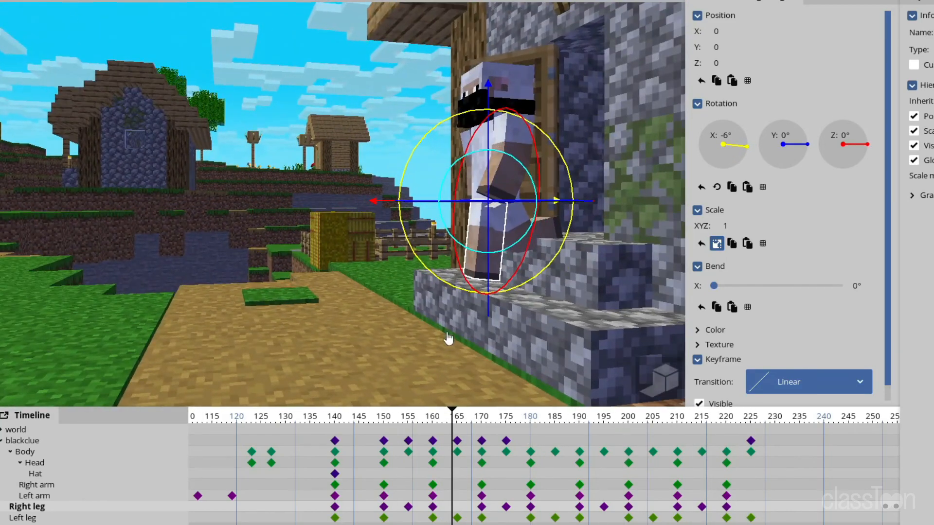
{"action": "left_click_drag", "start_coordinate": [404, 422], "coordinate": [457, 422]}
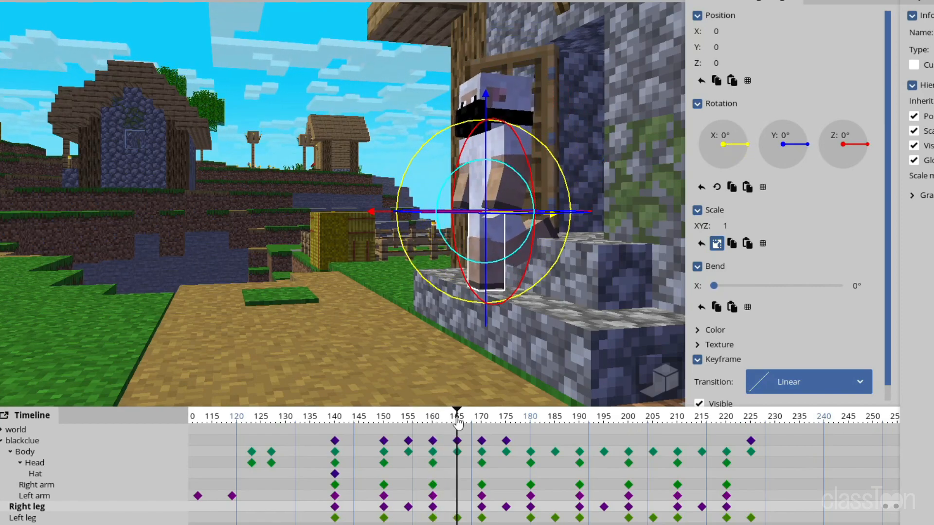
{"action": "left_click", "coordinate": [478, 154]}
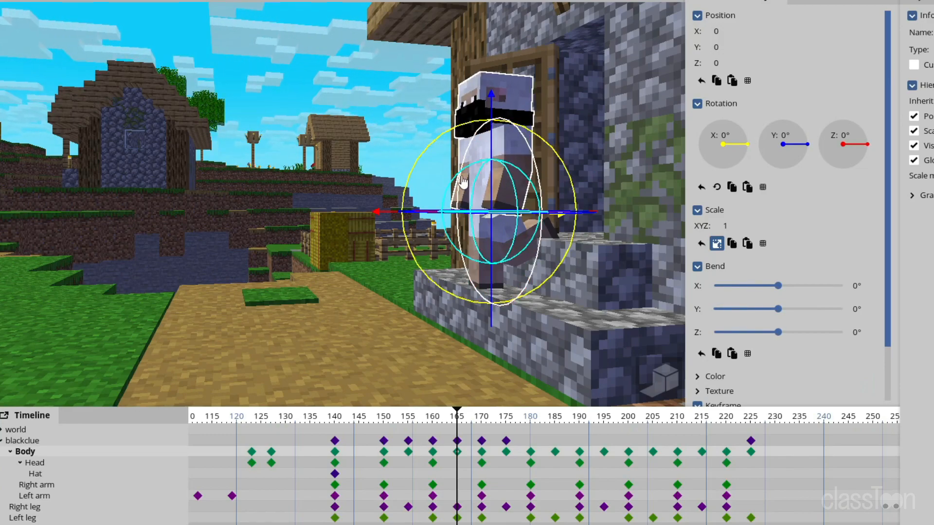
{"action": "left_click_drag", "start_coordinate": [454, 181], "coordinate": [445, 281]}
{"action": "left_click_drag", "start_coordinate": [428, 419], "coordinate": [507, 428]}
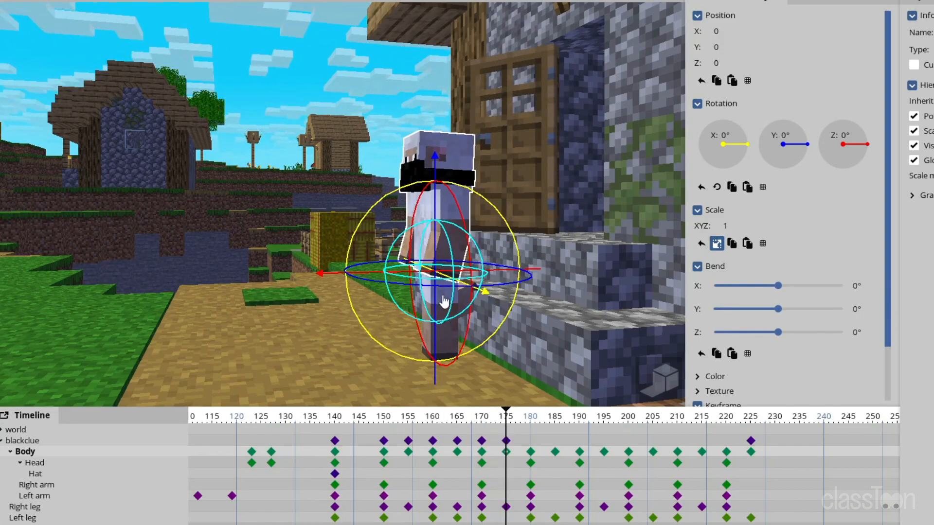
{"action": "left_click_drag", "start_coordinate": [398, 249], "coordinate": [392, 278]}
Step: Play and scrub the step-down motion from about frame 160 to frame 173
{"action": "left_click", "coordinate": [435, 422]}
{"action": "key", "text": "space"}
{"action": "left_click", "coordinate": [436, 425]}
{"action": "left_click_drag", "start_coordinate": [441, 421], "coordinate": [496, 416]}
Step: Bend the body forward about 17.79° at frame 165 and bend it forward at frame 175 as well
{"action": "left_click", "coordinate": [458, 507]}
{"action": "mouse_move", "coordinate": [445, 428]}
{"action": "left_mouse_down"}
{"action": "mouse_move", "coordinate": [417, 421]}
{"action": "mouse_move", "coordinate": [458, 421]}
{"action": "left_mouse_up"}
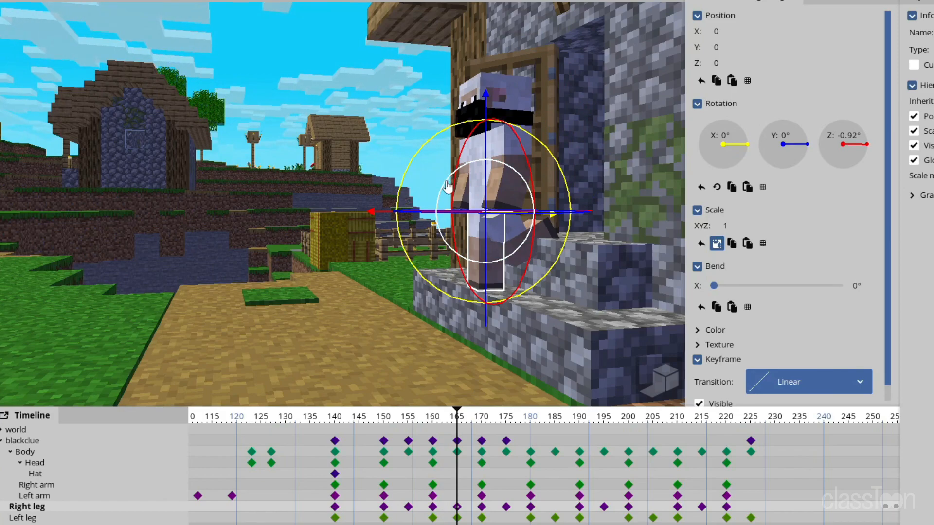
{"action": "left_click", "coordinate": [480, 147]}
{"action": "left_click_drag", "start_coordinate": [452, 187], "coordinate": [448, 197]}
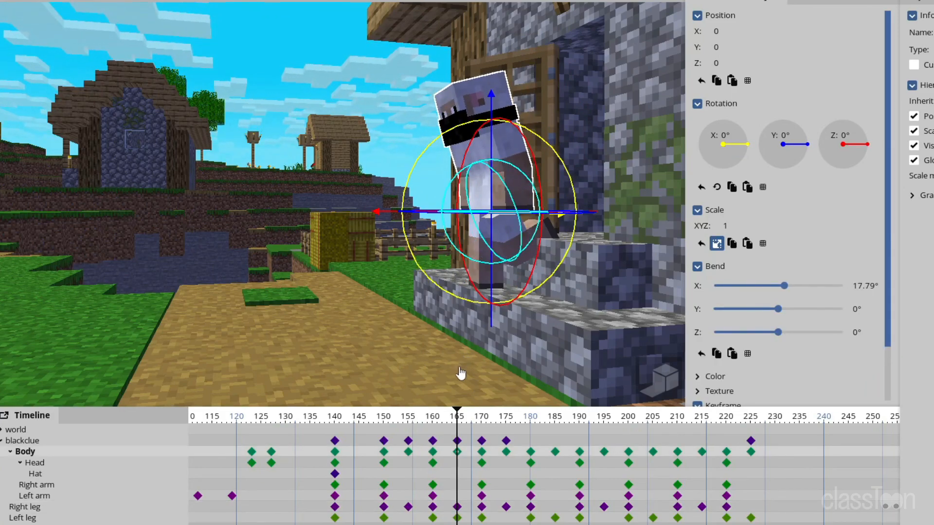
{"action": "left_click_drag", "start_coordinate": [434, 421], "coordinate": [509, 432]}
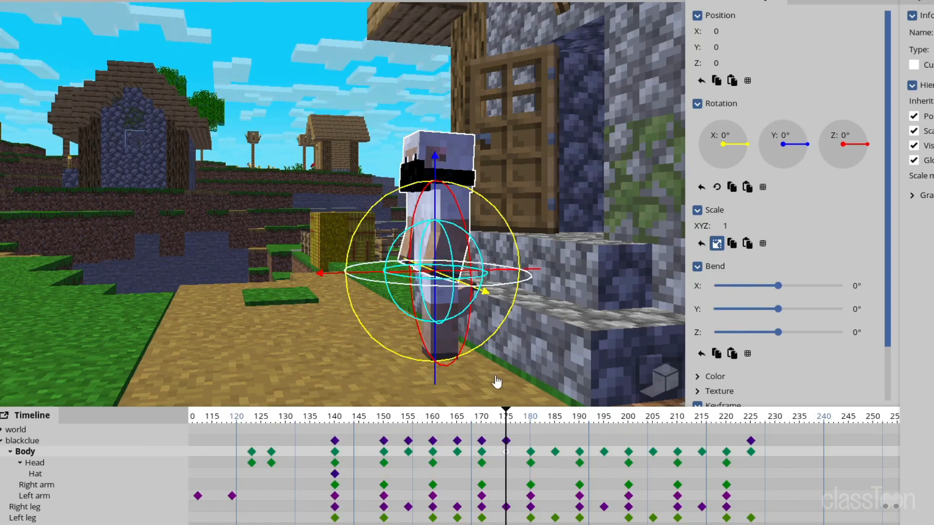
{"action": "left_click_drag", "start_coordinate": [394, 248], "coordinate": [390, 259]}
Step: Preview the descent with the leaning body, replaying the walk from just before frame 140
{"action": "left_click_drag", "start_coordinate": [506, 419], "coordinate": [389, 419]}
{"action": "key", "text": "space"}
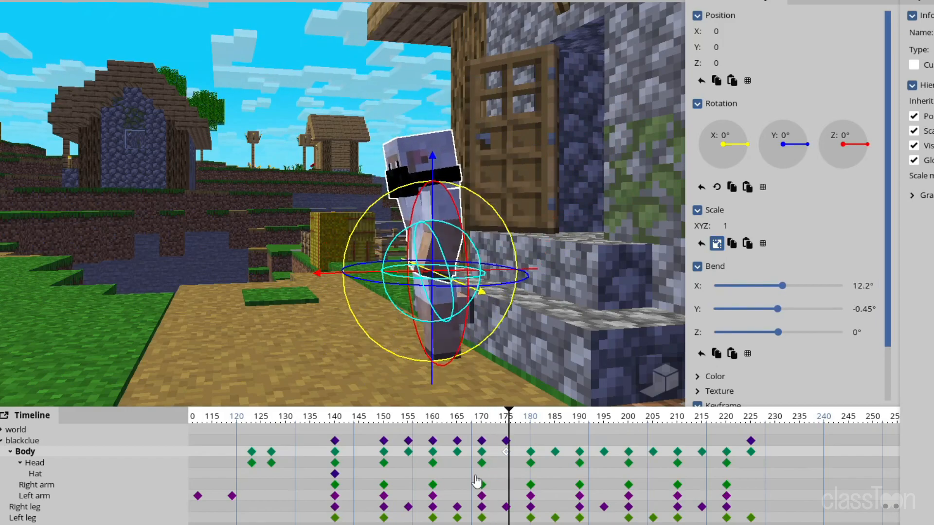
{"action": "key", "text": "space"}
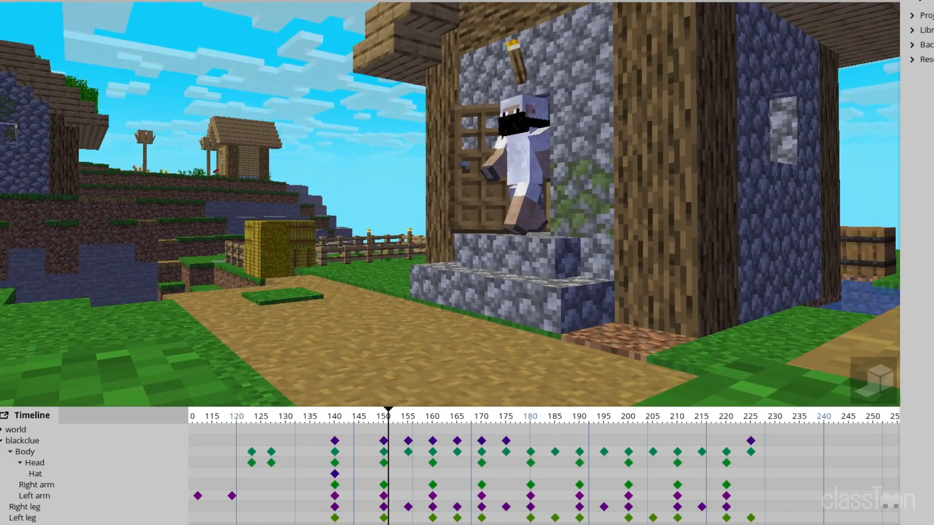
{"action": "left_click", "coordinate": [326, 427]}
{"action": "key", "text": "space"}
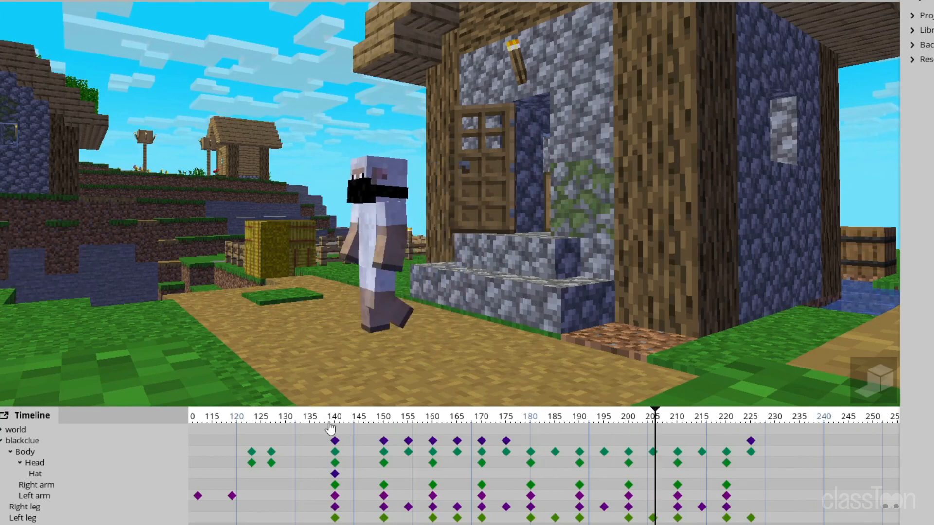
{"action": "key", "text": "space"}
Step: Move blackclue further along the path to about X -64.18 at frame 225
{"action": "left_click_drag", "start_coordinate": [545, 418], "coordinate": [753, 439]}
{"action": "left_click", "coordinate": [750, 444]}
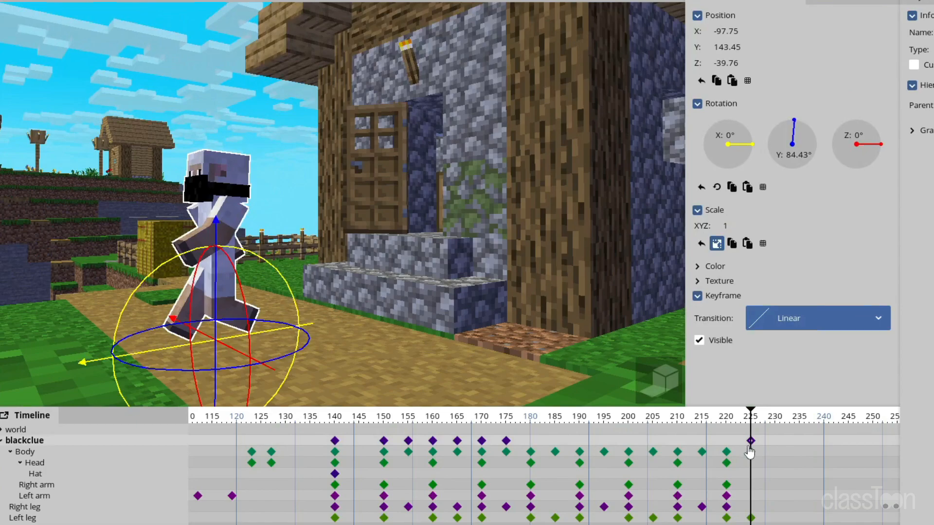
{"action": "right_click_drag", "start_coordinate": [384, 291], "coordinate": [384, 292]}
{"action": "left_click_drag", "start_coordinate": [400, 284], "coordinate": [237, 266]}
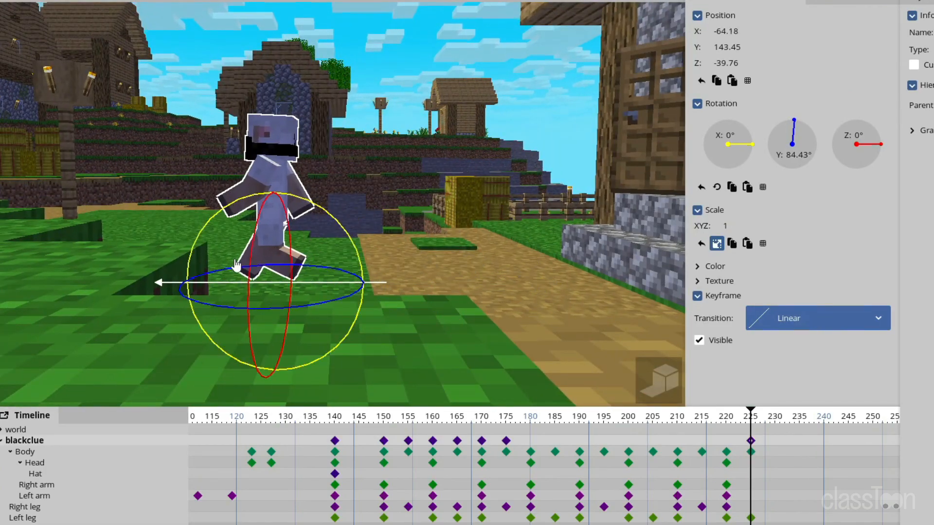
Step: Play the walk from about frame 166 to review blackclue's movement along the path
{"action": "left_click", "coordinate": [460, 419]}
{"action": "key", "text": "space"}
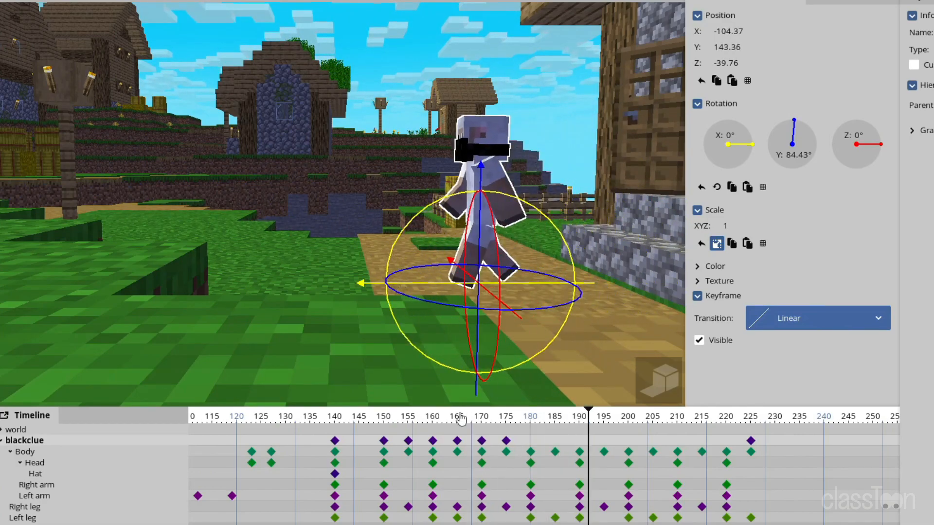
{"action": "key", "text": "space"}
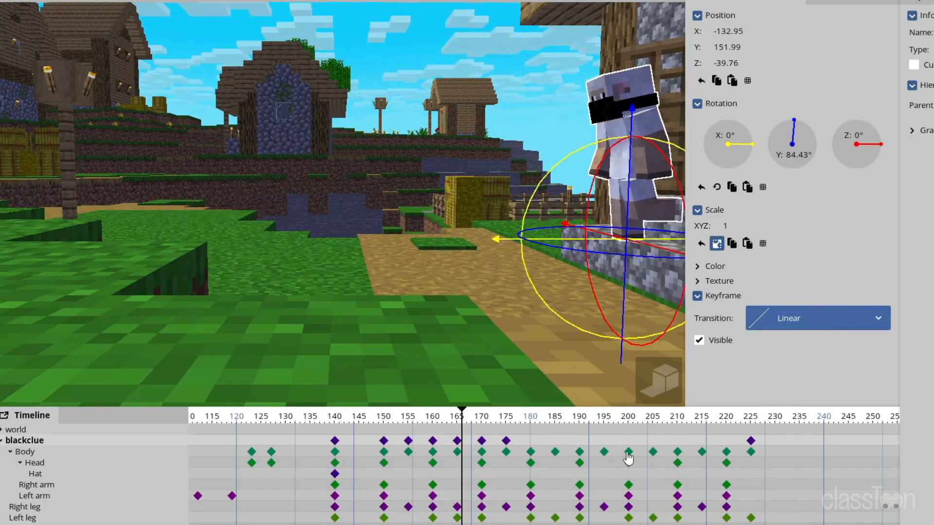
Step: At frame 225, reset the left arm's X rotation and bend to 0° and the right arm's X rotation to 0°
{"action": "left_click_drag", "start_coordinate": [658, 425], "coordinate": [750, 422]}
{"action": "left_click_drag", "start_coordinate": [750, 423], "coordinate": [750, 423]}
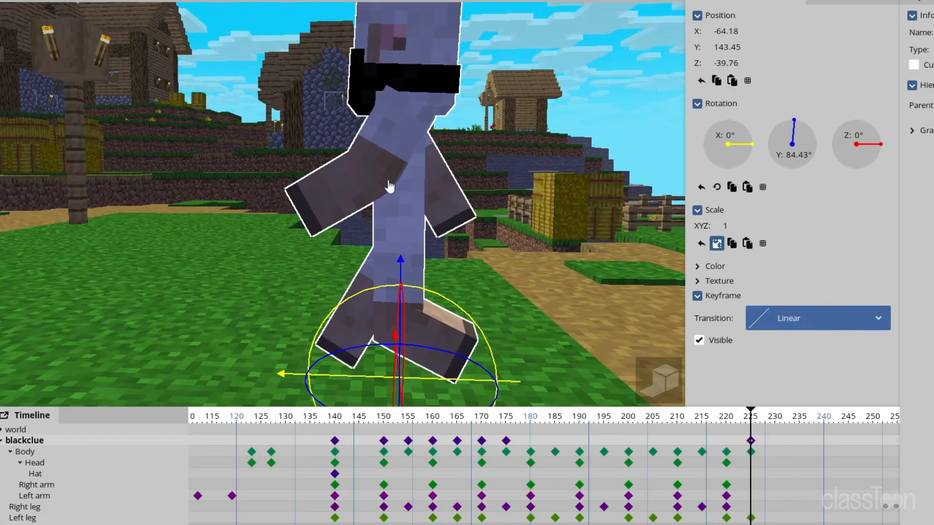
{"action": "left_click", "coordinate": [379, 181]}
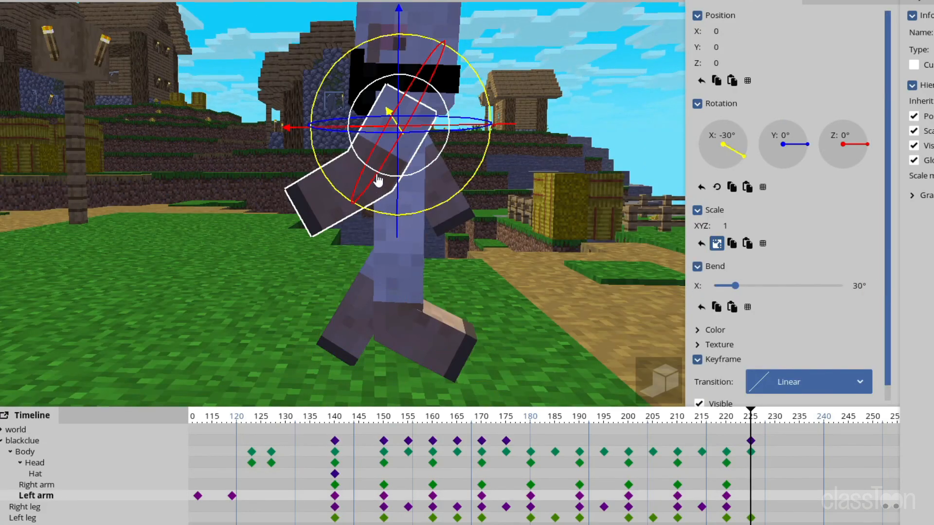
{"action": "right_click", "coordinate": [725, 147]}
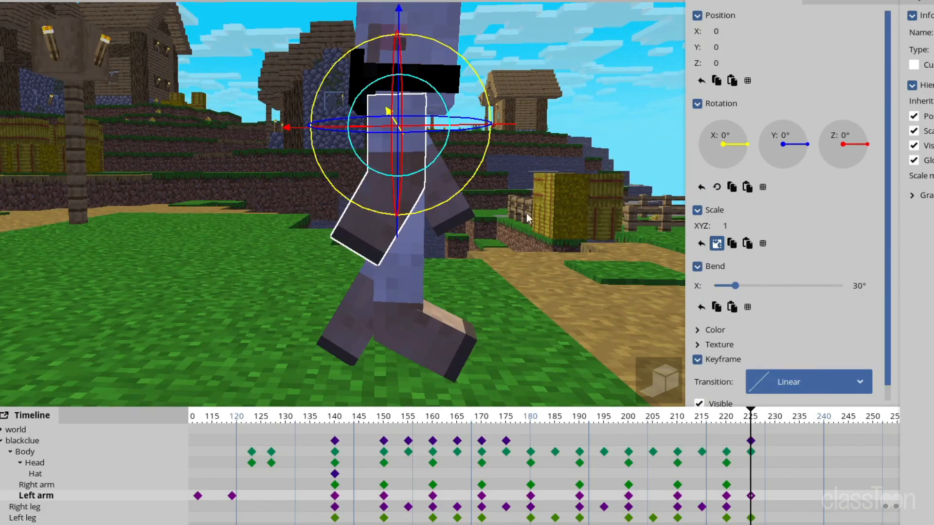
{"action": "right_click", "coordinate": [799, 290]}
{"action": "left_click", "coordinate": [461, 220]}
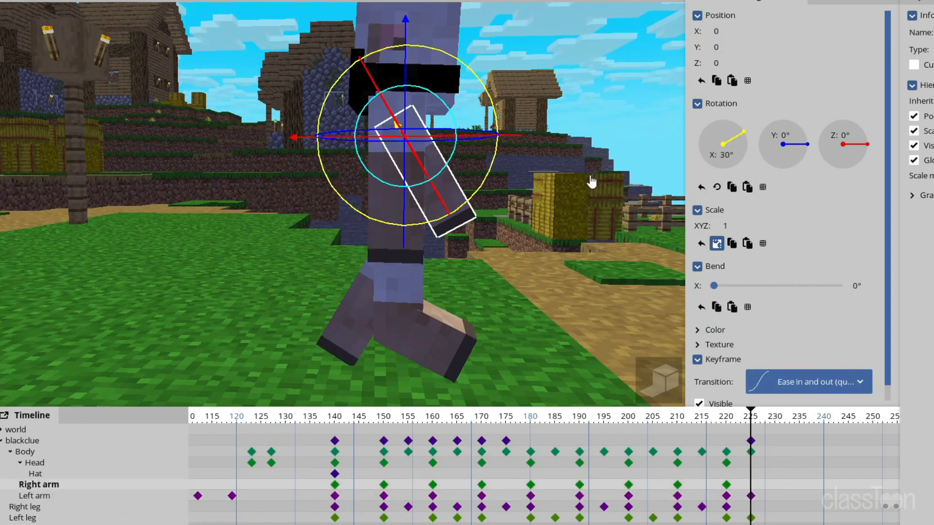
{"action": "right_click", "coordinate": [724, 144]}
Step: Straighten both legs at frame 225, setting the left leg's bend and the right leg's X rotation to 0°
{"action": "left_click", "coordinate": [408, 333]}
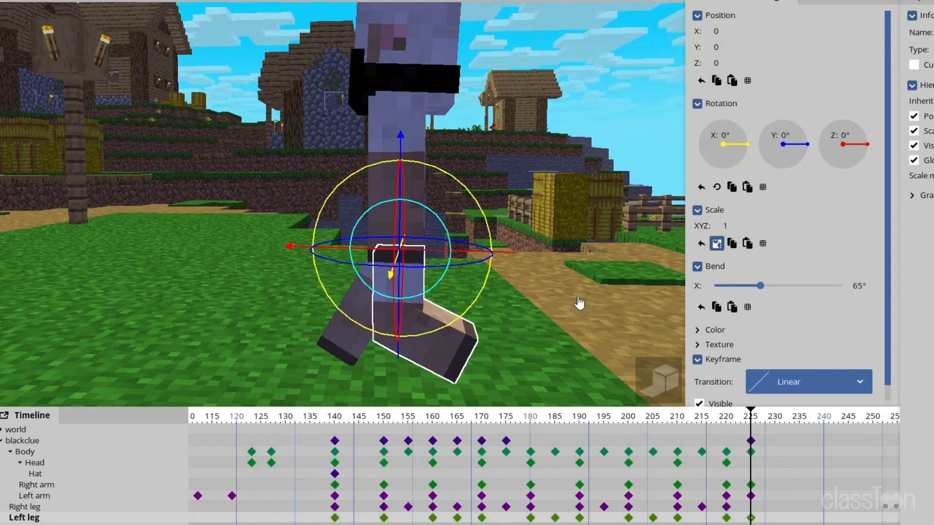
{"action": "right_click", "coordinate": [762, 289]}
{"action": "left_click", "coordinate": [353, 347]}
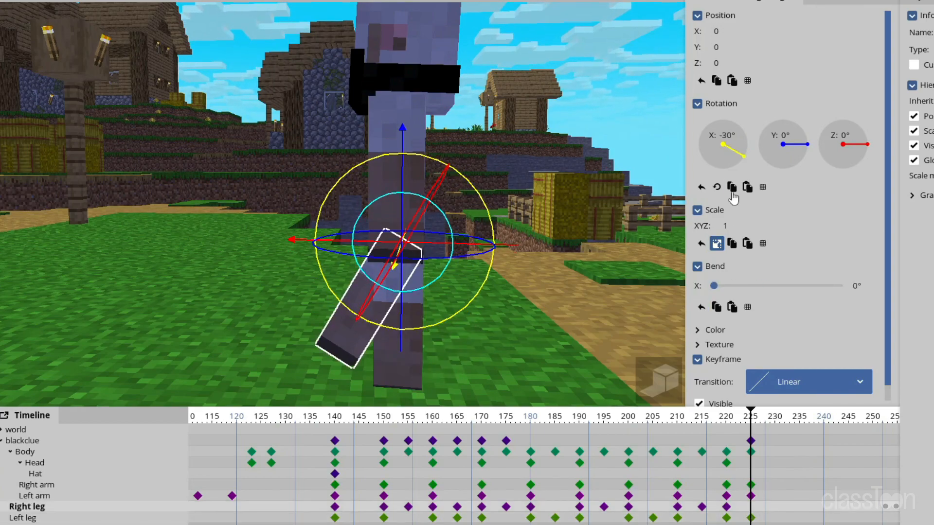
{"action": "right_click", "coordinate": [726, 173]}
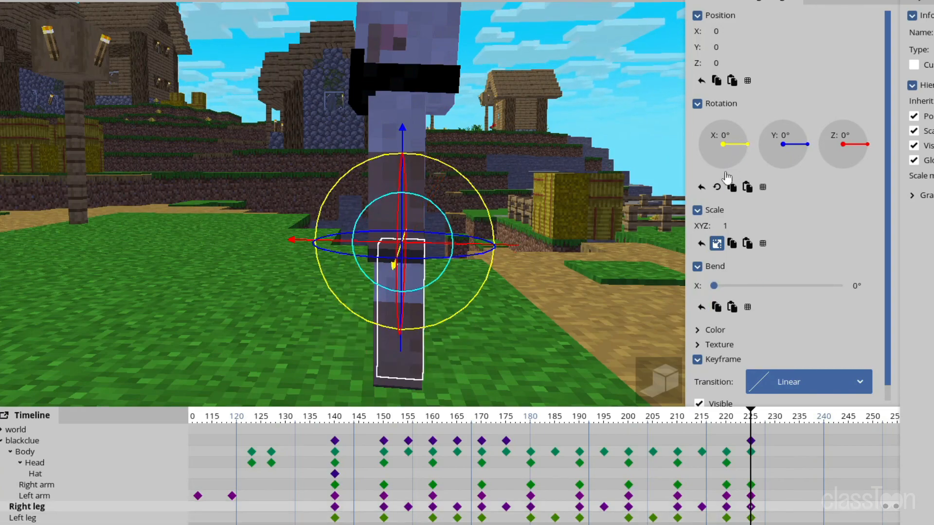
Step: Reset the head's Y rotation to 0° at frame 225 and select the body to check its pose
{"action": "left_click", "coordinate": [430, 64]}
{"action": "right_click", "coordinate": [798, 164]}
{"action": "left_click_drag", "start_coordinate": [452, 229], "coordinate": [399, 247]}
{"action": "left_click", "coordinate": [373, 179]}
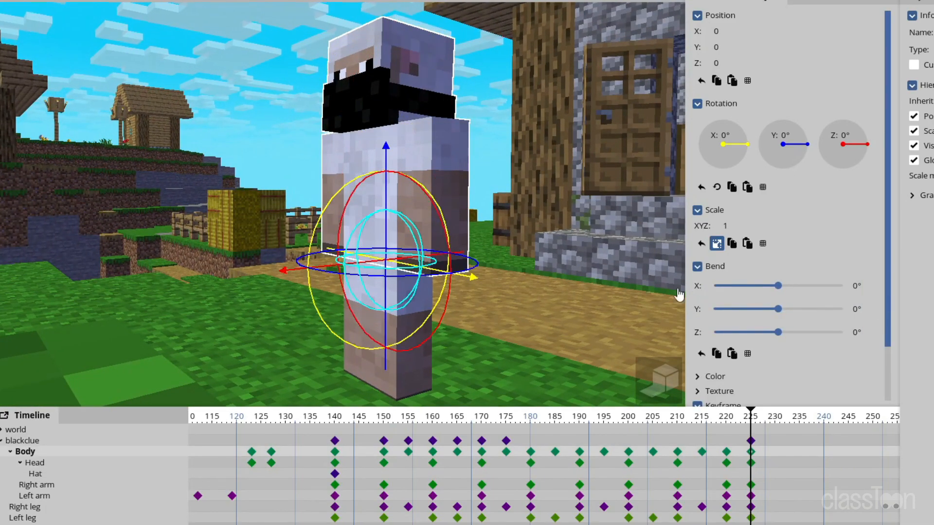
Step: Play the end of the walk, and with nothing selected replay the whole walk from about frame 132
{"action": "left_click", "coordinate": [614, 430]}
{"action": "key", "text": "space"}
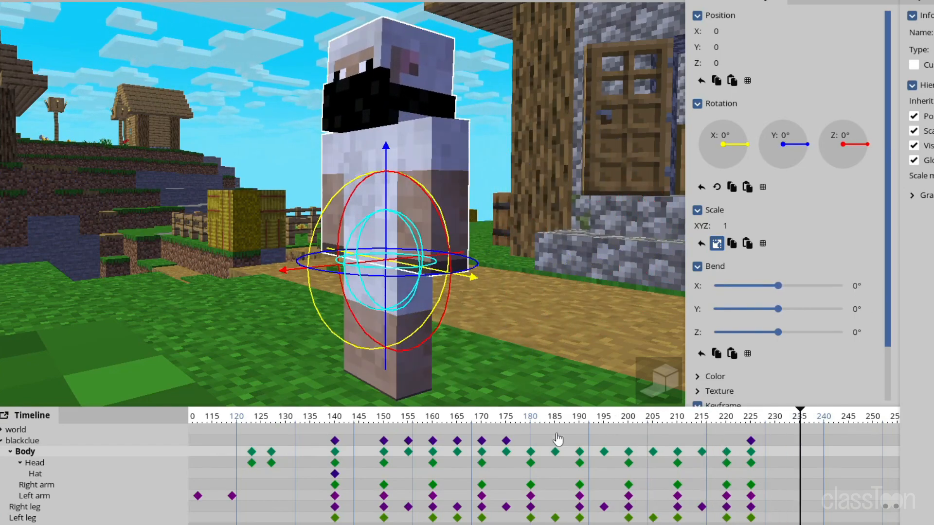
{"action": "key", "text": "space"}
{"action": "left_click", "coordinate": [296, 422]}
{"action": "left_click_drag", "start_coordinate": [260, 248], "coordinate": [260, 248]}
{"action": "left_click", "coordinate": [158, 127]}
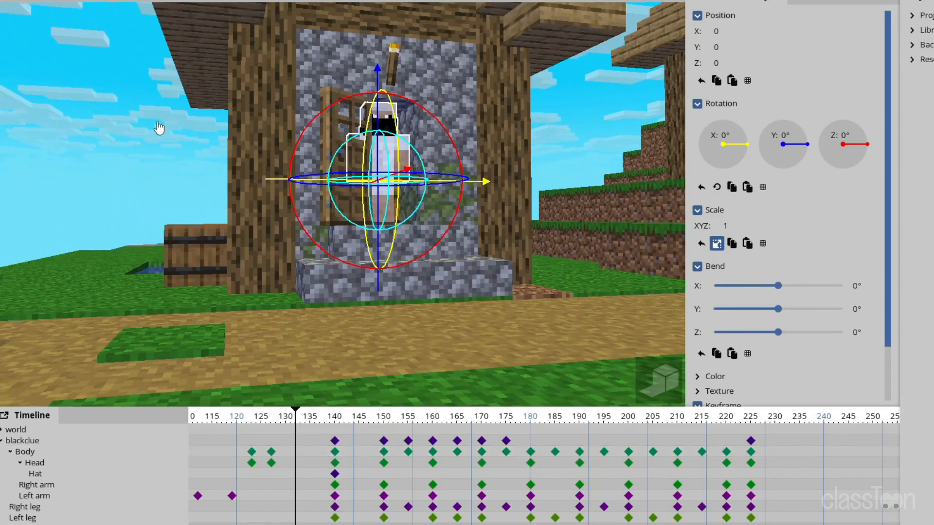
{"action": "left_click_drag", "start_coordinate": [177, 231], "coordinate": [176, 229]}
{"action": "key", "text": "space"}
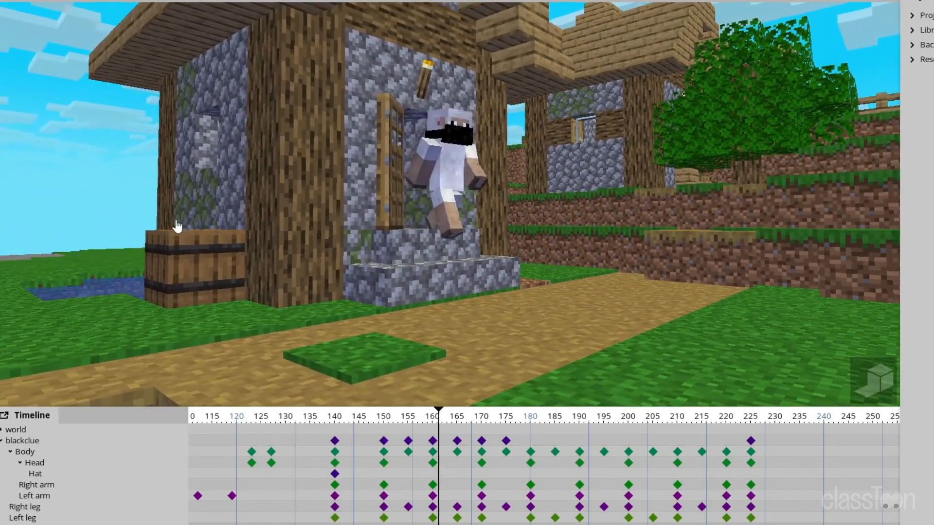
{"action": "left_click_drag", "start_coordinate": [383, 225], "coordinate": [383, 226]}
{"action": "key", "text": "space"}
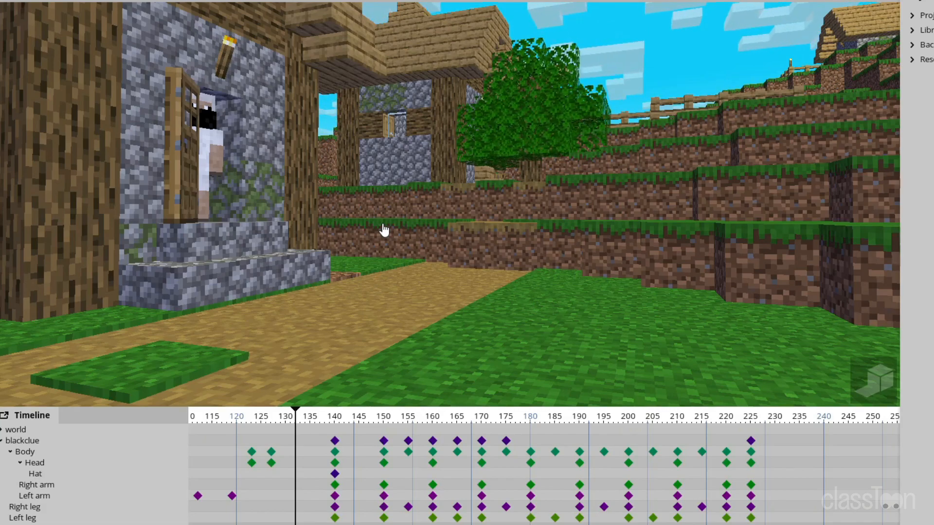
Step: Set the transition of blackclue's keyframes at frames 160 and 170 to Ease in (cubic)
{"action": "left_click_drag", "start_coordinate": [341, 421], "coordinate": [434, 445]}
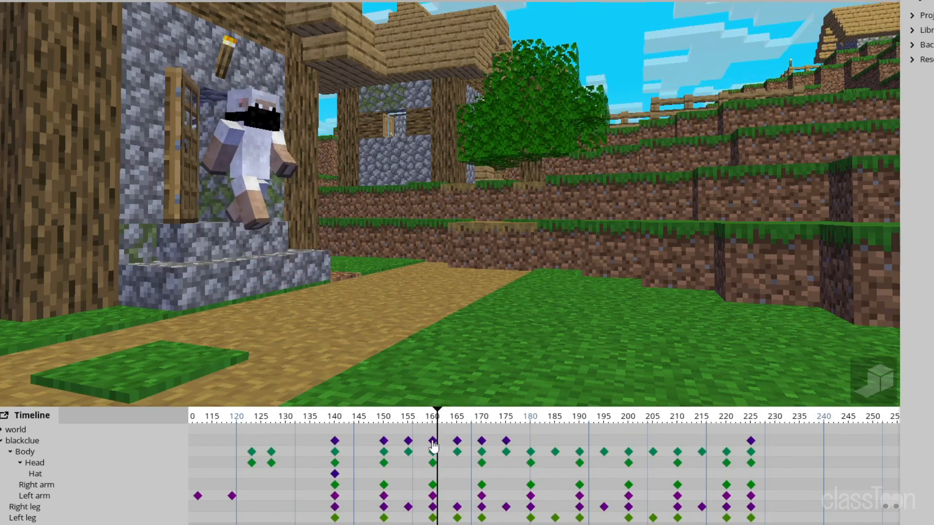
{"action": "left_click", "coordinate": [433, 442]}
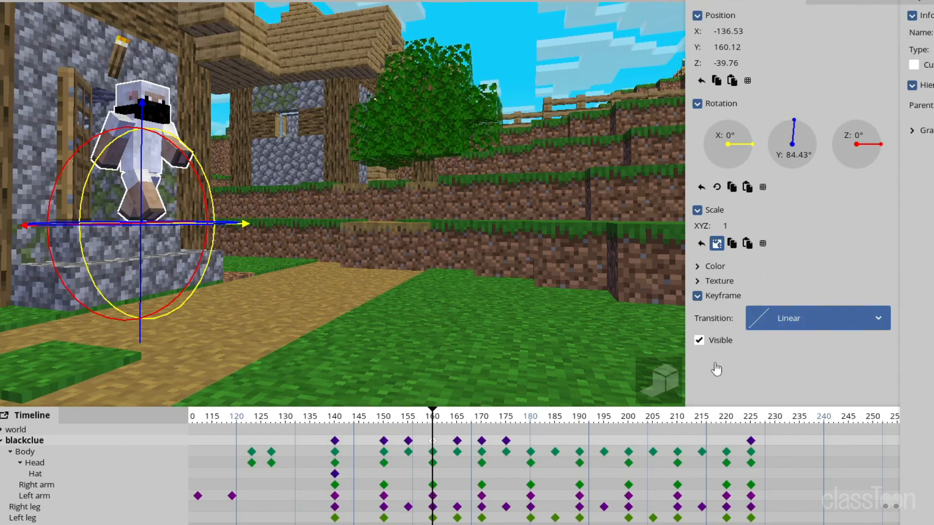
{"action": "left_click", "coordinate": [786, 319]}
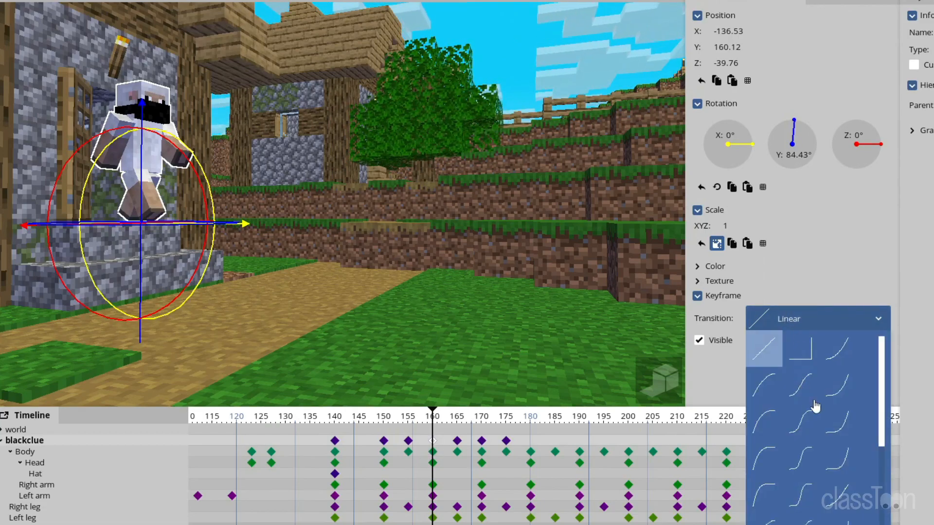
{"action": "left_click", "coordinate": [840, 398]}
{"action": "left_click_drag", "start_coordinate": [418, 423], "coordinate": [481, 427]}
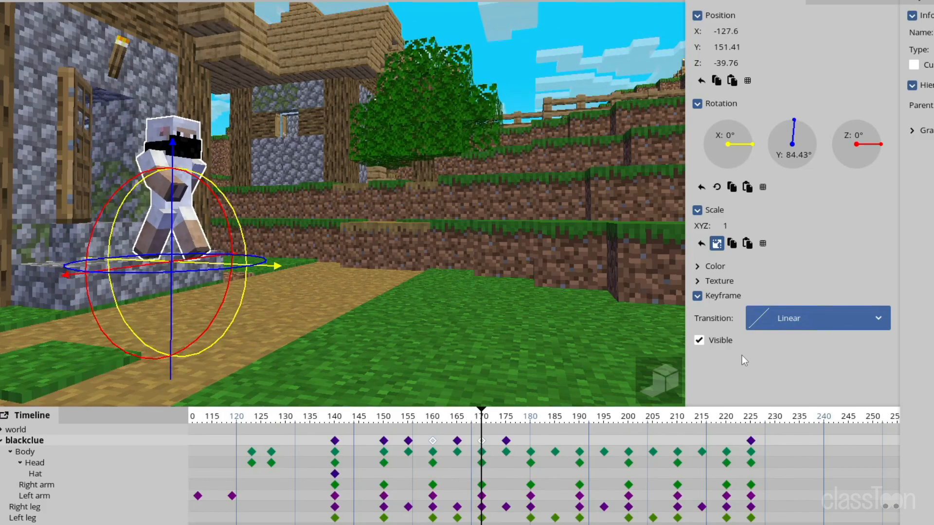
{"action": "left_click", "coordinate": [757, 322]}
{"action": "left_click", "coordinate": [838, 387]}
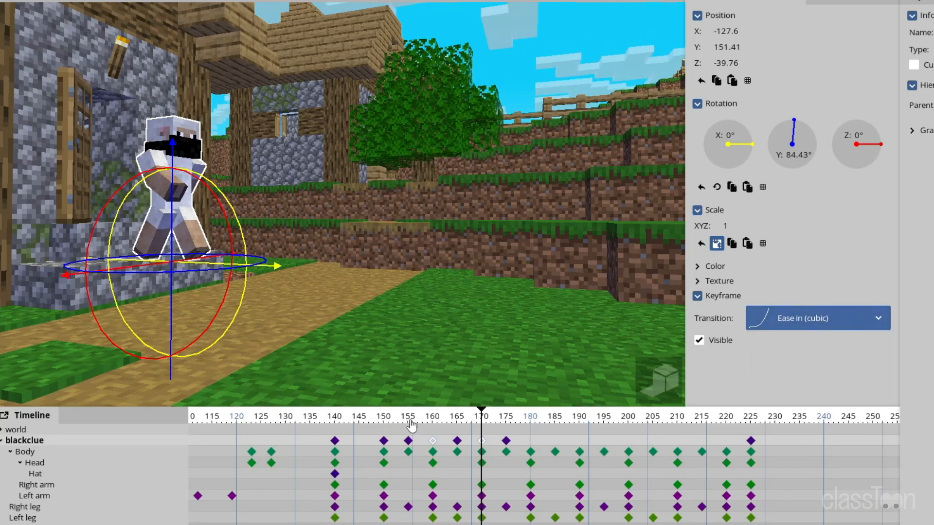
Step: Deselect blackclue and preview the descent from frame 155, viewing the doorway steps from closer
{"action": "left_click", "coordinate": [408, 441]}
{"action": "left_click", "coordinate": [490, 68]}
{"action": "right_click_drag", "start_coordinate": [364, 170], "coordinate": [335, 166]}
{"action": "key", "text": "space"}
{"action": "key", "text": "space"}
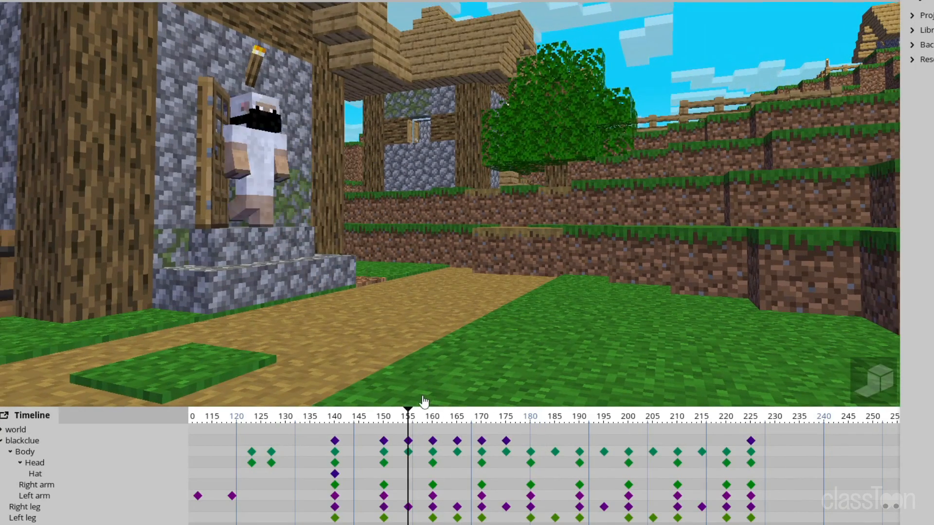
{"action": "key", "text": "w"}
{"action": "right_click_drag", "start_coordinate": [289, 195], "coordinate": [301, 224]}
{"action": "key", "text": "space"}
{"action": "key", "text": "space"}
{"action": "key", "text": "a"}
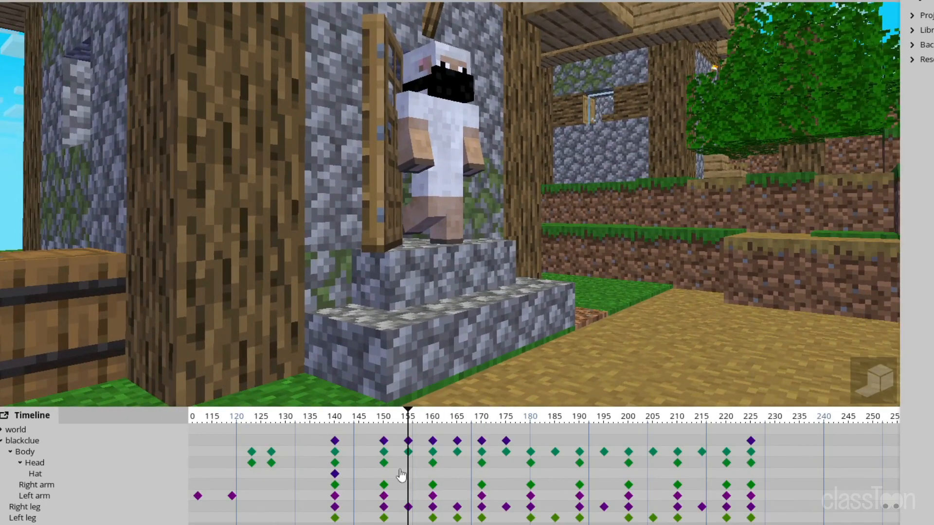
Step: Replay the step-down repeatedly from about frame 146 to judge its timing
{"action": "left_click", "coordinate": [365, 420]}
{"action": "key", "text": "space"}
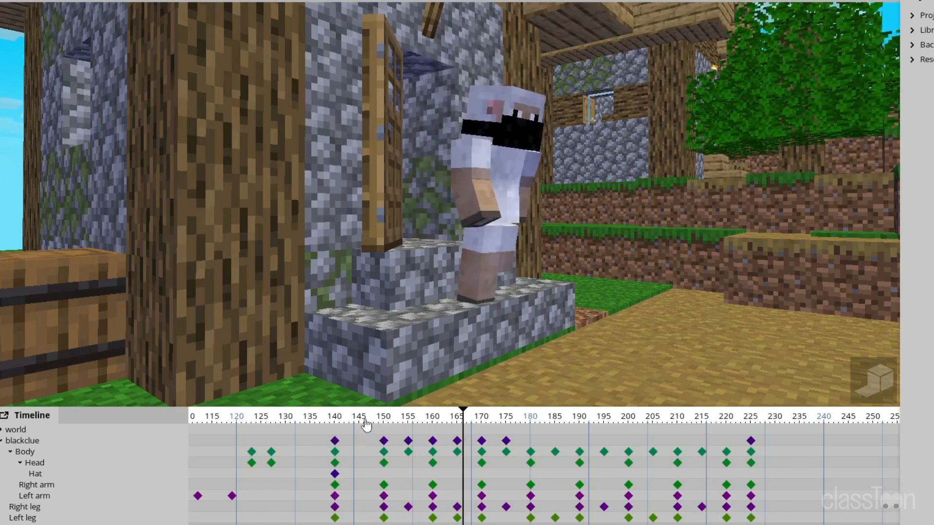
{"action": "key", "text": "space"}
{"action": "key", "text": "space"}
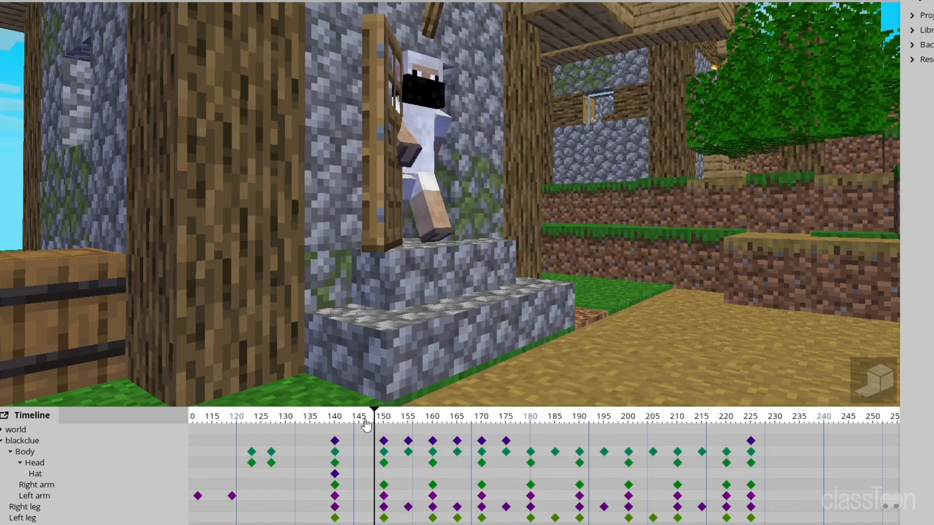
{"action": "key", "text": "space"}
{"action": "key", "text": "space"}
{"action": "key", "text": "space"}
{"action": "key", "text": "space"}
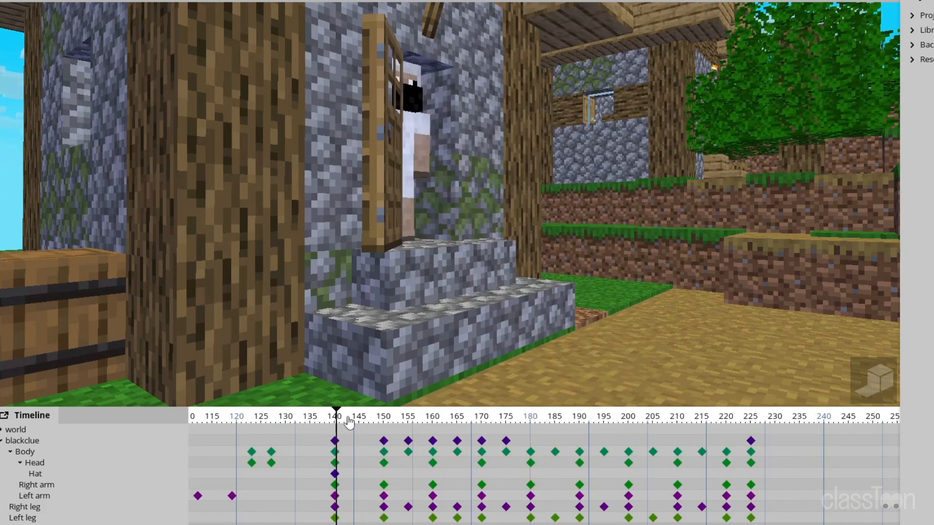
{"action": "key", "text": "space"}
Step: Play frames 141 to 177 as a selected range, and clear the range selection
{"action": "left_click_drag", "start_coordinate": [339, 420], "coordinate": [501, 419]}
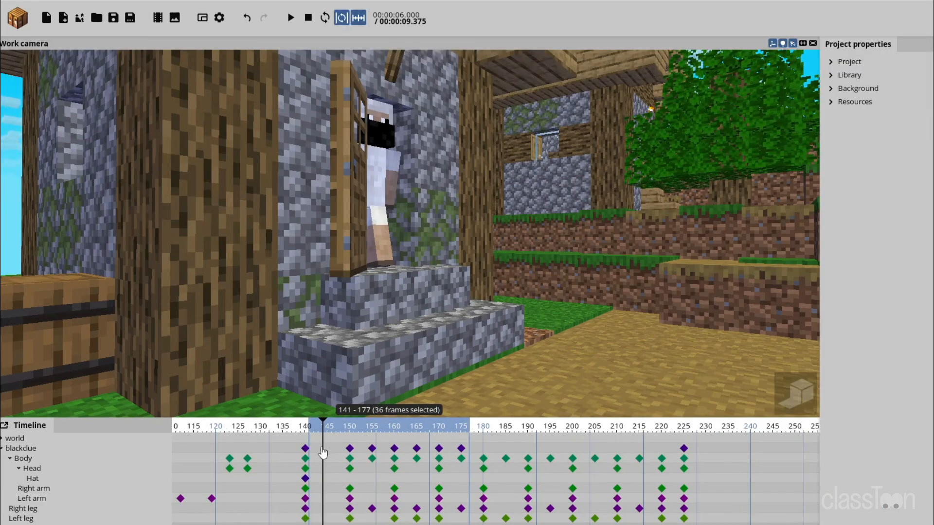
{"action": "key", "text": "space"}
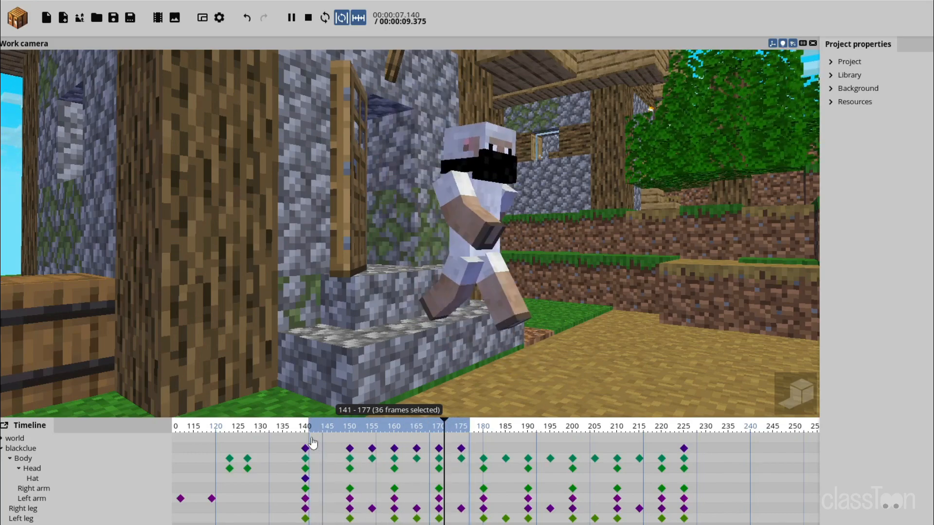
{"action": "key", "text": "space"}
{"action": "right_click", "coordinate": [370, 424]}
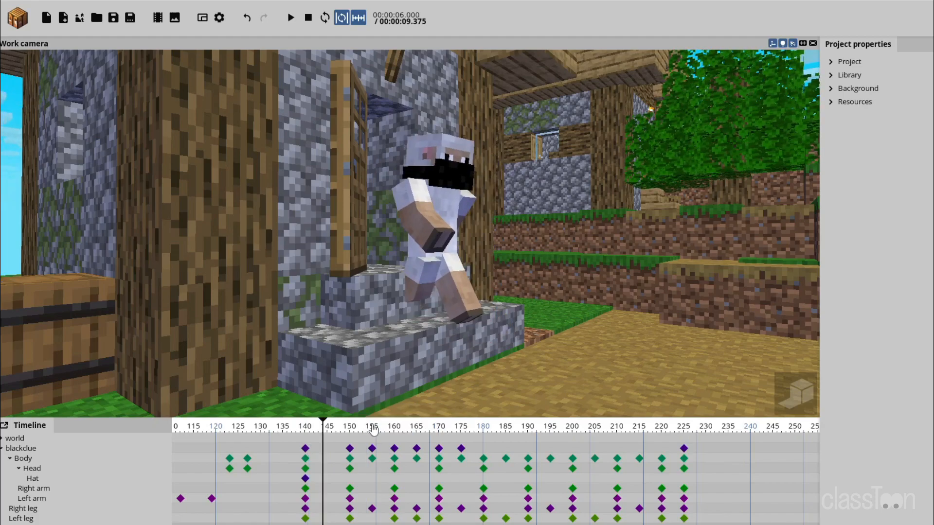
Step: Adjust the right leg at frame 175, reducing its bend to about 55.18° and rotating it to about 31.65° on X
{"action": "left_click_drag", "start_coordinate": [379, 430], "coordinate": [461, 439]}
{"action": "left_click", "coordinate": [466, 354]}
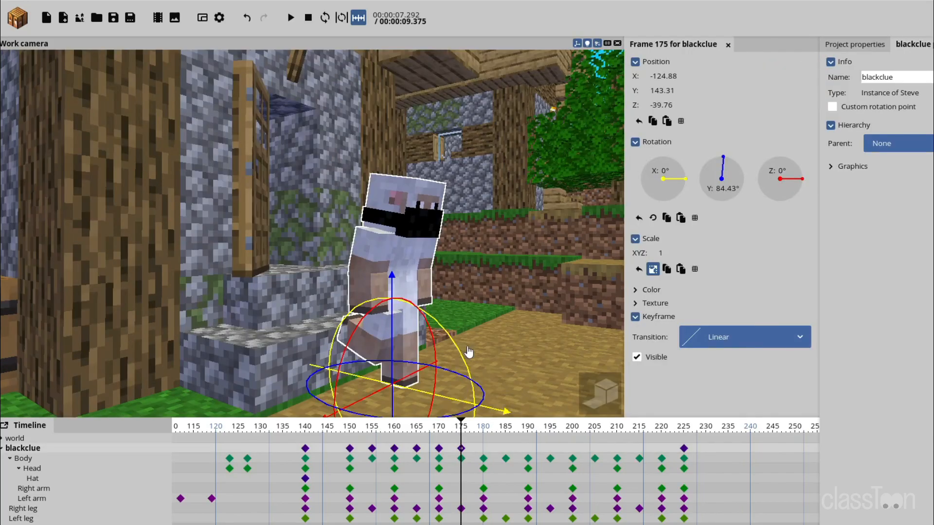
{"action": "left_click", "coordinate": [373, 351]}
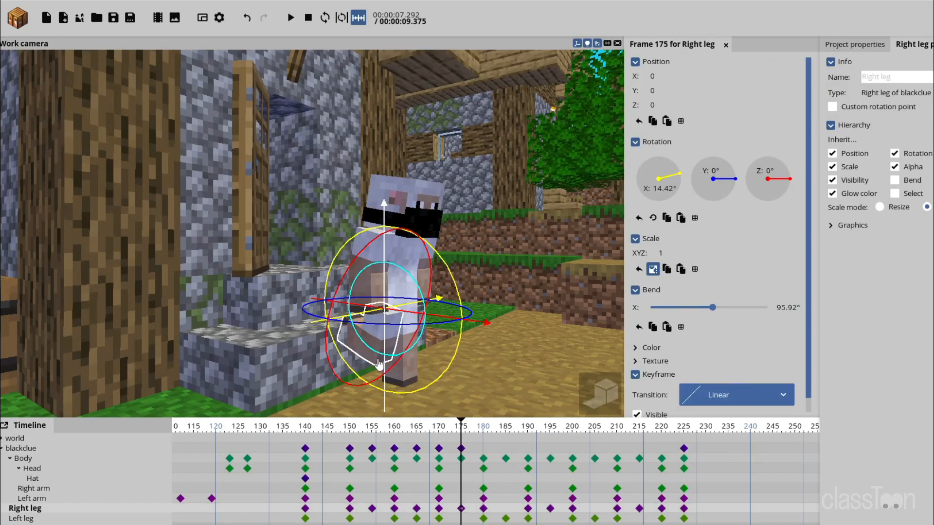
{"action": "left_click_drag", "start_coordinate": [360, 339], "coordinate": [385, 377]}
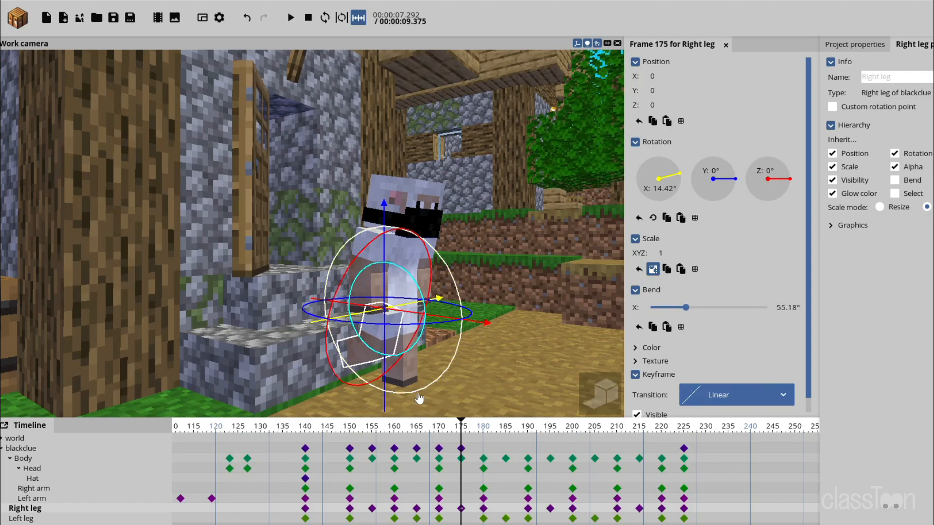
{"action": "left_click_drag", "start_coordinate": [424, 430], "coordinate": [459, 432]}
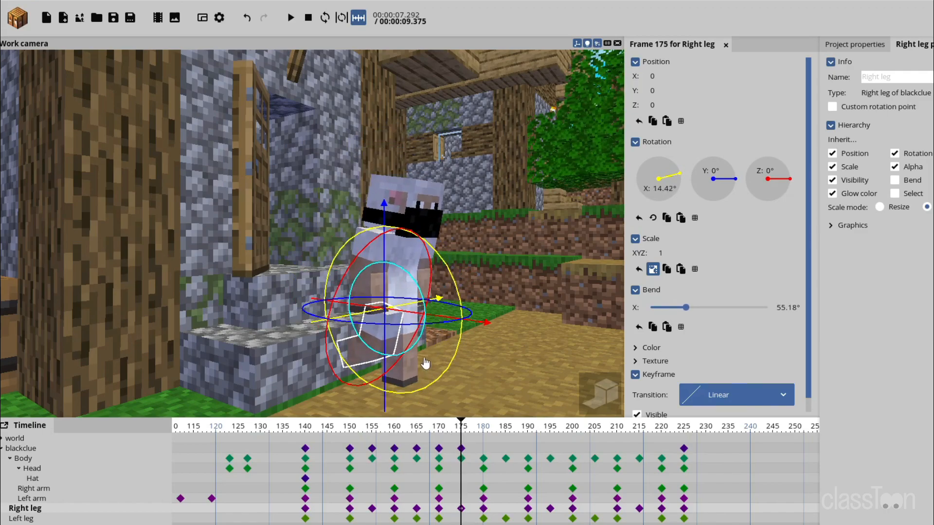
{"action": "left_click_drag", "start_coordinate": [446, 383], "coordinate": [428, 383]}
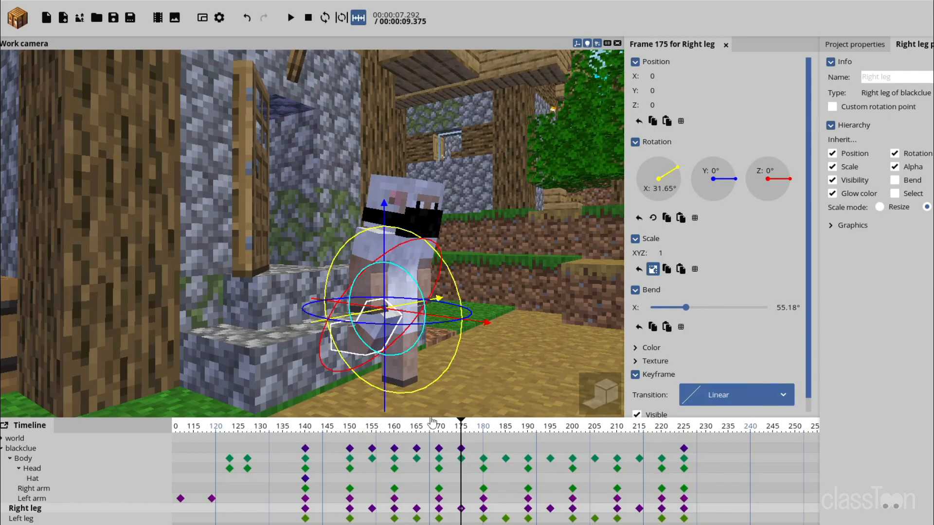
Step: Scrub through the right leg's motion and set its keyframe transition at frame 170 to Ease in (cubic)
{"action": "left_click_drag", "start_coordinate": [421, 430], "coordinate": [461, 425]}
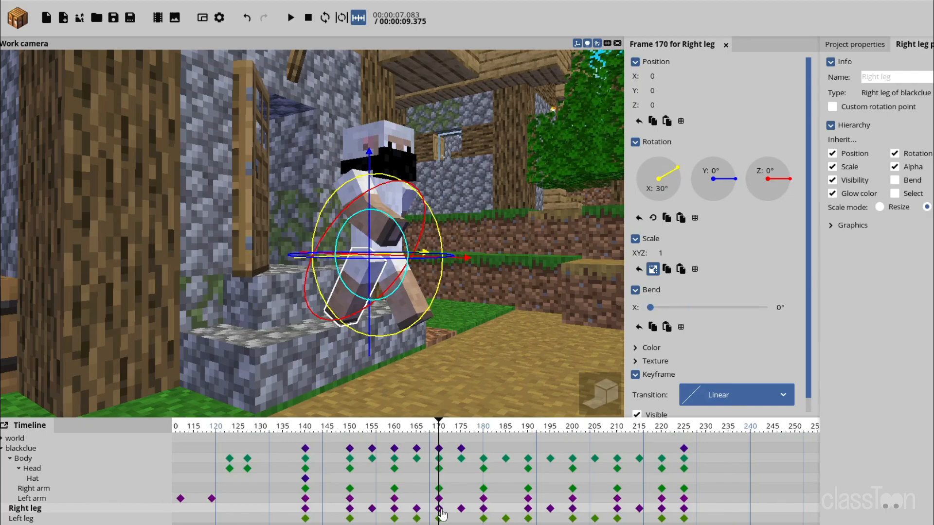
{"action": "left_click", "coordinate": [725, 397]}
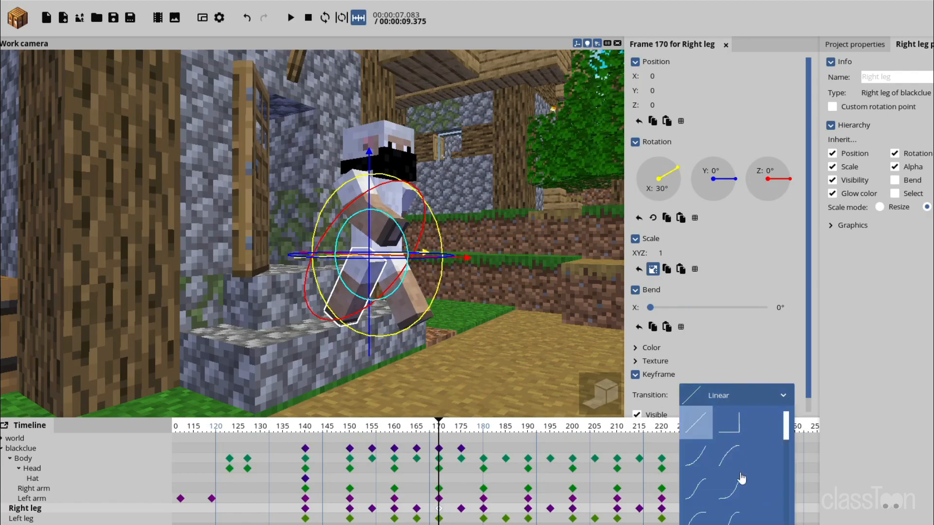
{"action": "left_click", "coordinate": [731, 491]}
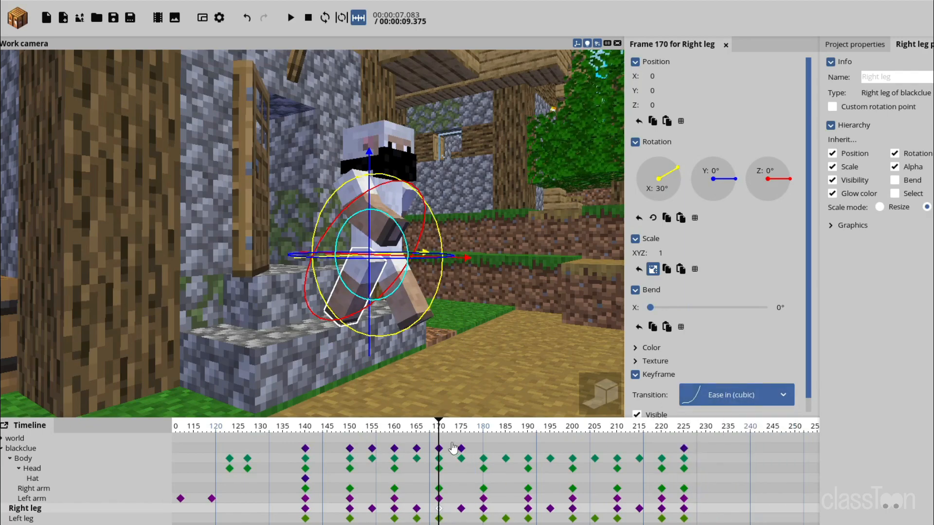
Step: Scrub through the step-down around frames 158 to 163 and set the left leg's keyframe transition at frame 160 to Ease in (cubic)
{"action": "mouse_move", "coordinate": [422, 429]}
{"action": "left_mouse_down"}
{"action": "mouse_move", "coordinate": [464, 436]}
{"action": "mouse_move", "coordinate": [395, 433]}
{"action": "mouse_move", "coordinate": [409, 431]}
{"action": "left_mouse_up"}
{"action": "left_click_drag", "start_coordinate": [408, 335], "coordinate": [204, 297]}
{"action": "left_click", "coordinate": [300, 183]}
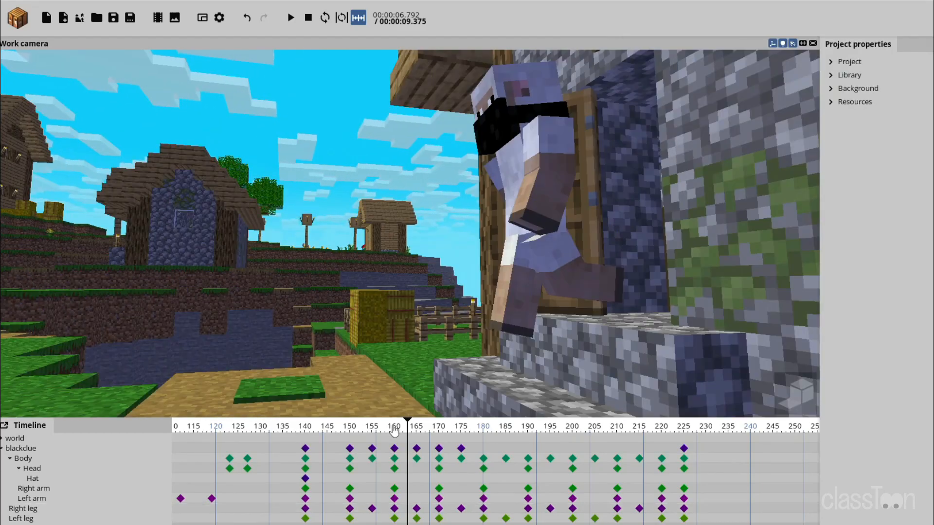
{"action": "left_click_drag", "start_coordinate": [376, 432], "coordinate": [401, 433]}
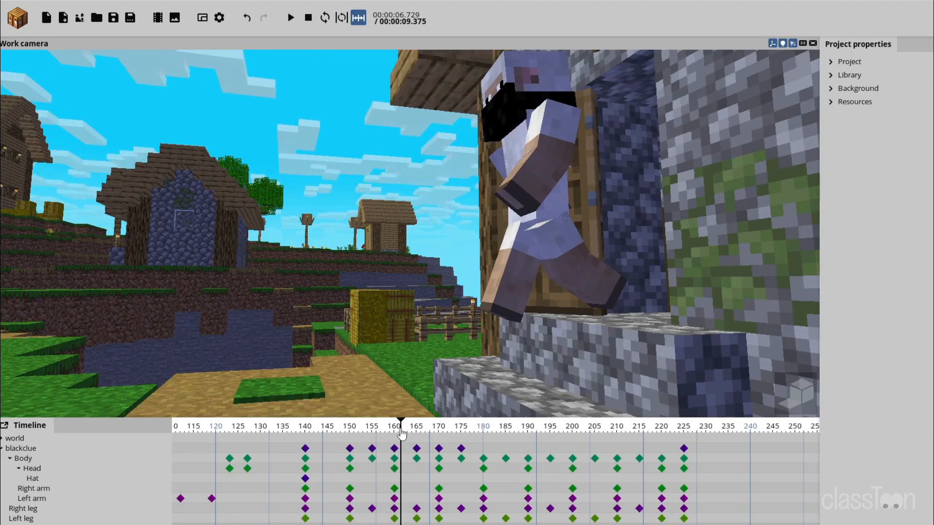
{"action": "left_click", "coordinate": [568, 309]}
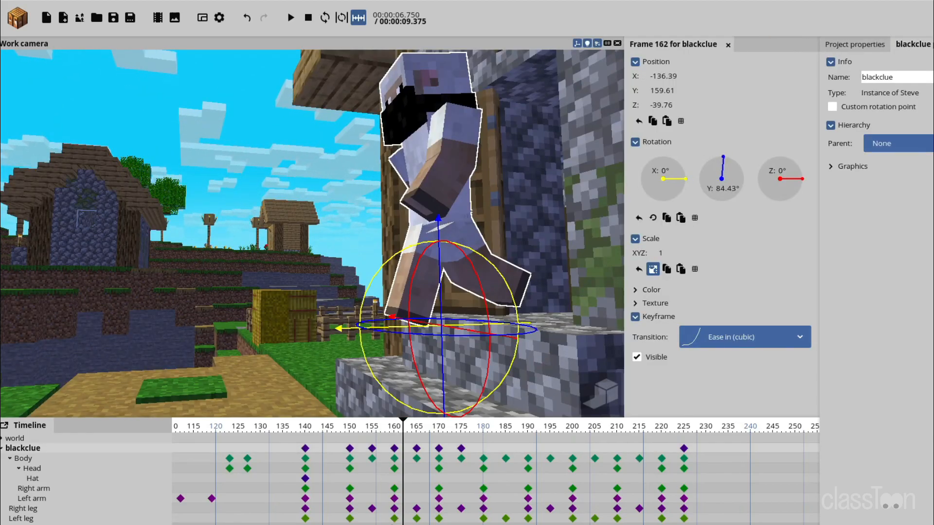
{"action": "left_click", "coordinate": [496, 286]}
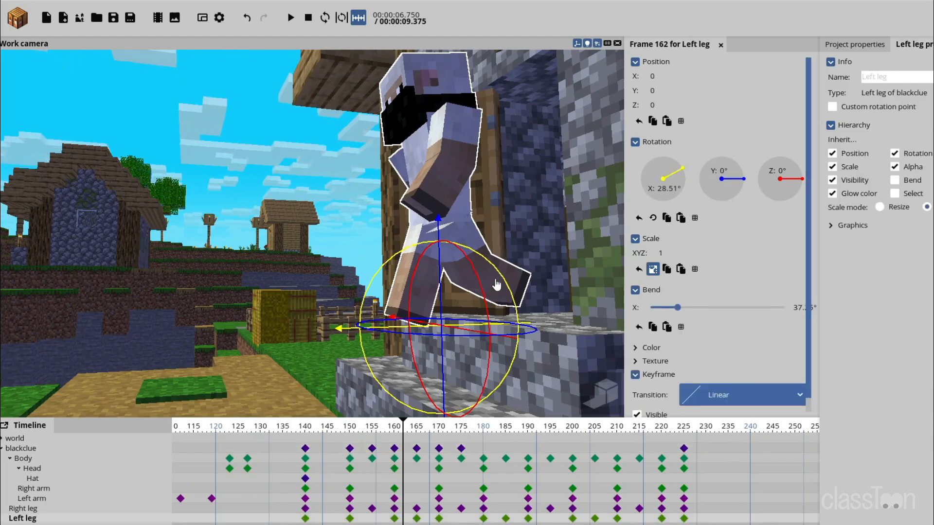
{"action": "left_click", "coordinate": [395, 520]}
{"action": "left_click", "coordinate": [744, 393]}
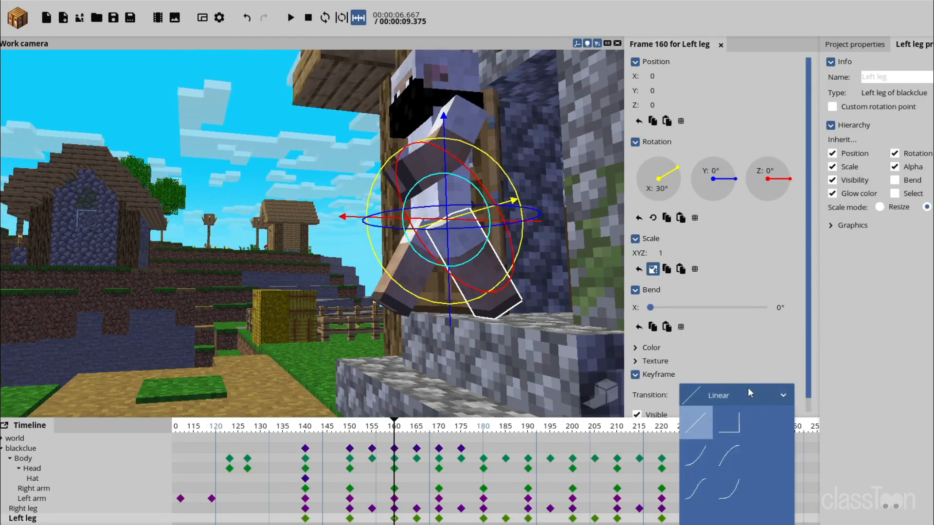
{"action": "left_click", "coordinate": [727, 487]}
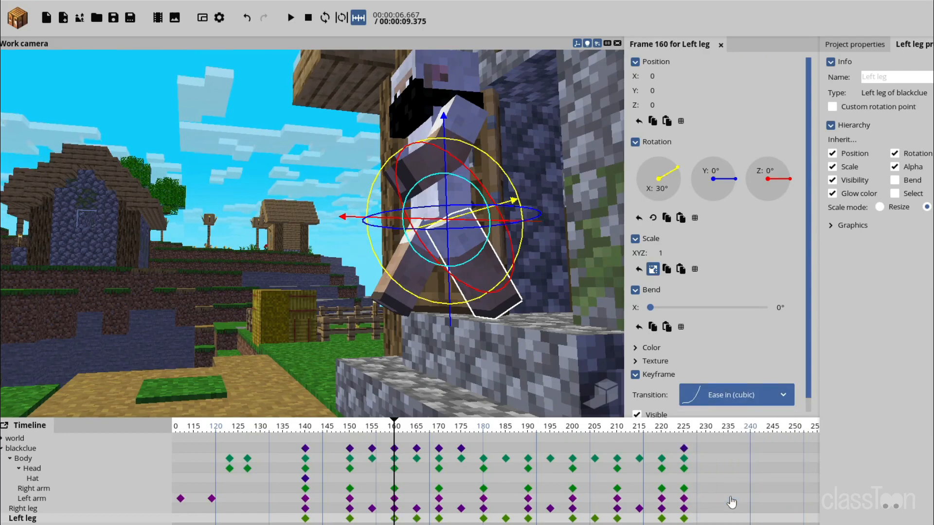
Step: Scrub back to about frame 138, deselect the left leg and play the walk out of the doorway
{"action": "mouse_move", "coordinate": [377, 432]}
{"action": "left_mouse_down"}
{"action": "mouse_move", "coordinate": [367, 432]}
{"action": "mouse_move", "coordinate": [465, 436]}
{"action": "mouse_move", "coordinate": [367, 440]}
{"action": "left_mouse_up"}
{"action": "right_click_drag", "start_coordinate": [360, 321], "coordinate": [377, 302]}
{"action": "left_click_drag", "start_coordinate": [367, 435], "coordinate": [295, 437]}
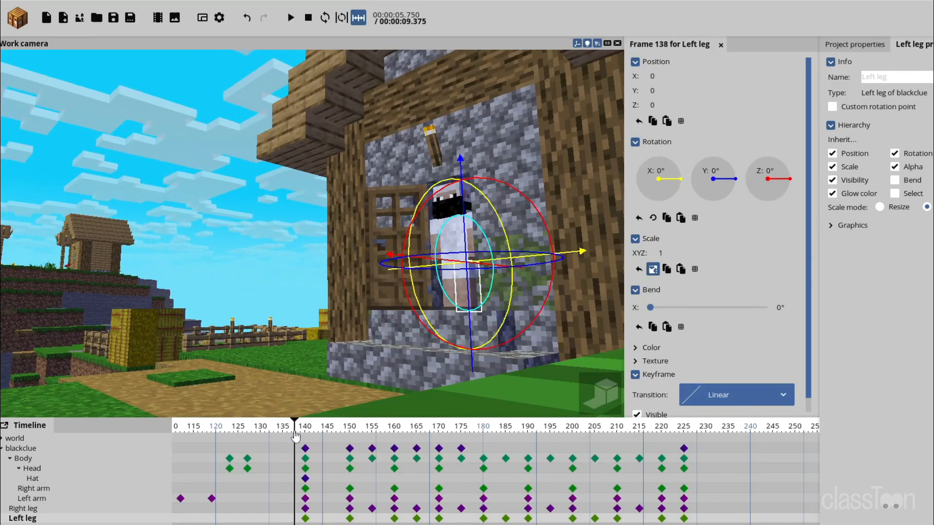
{"action": "left_click", "coordinate": [268, 199]}
{"action": "key", "text": "space"}
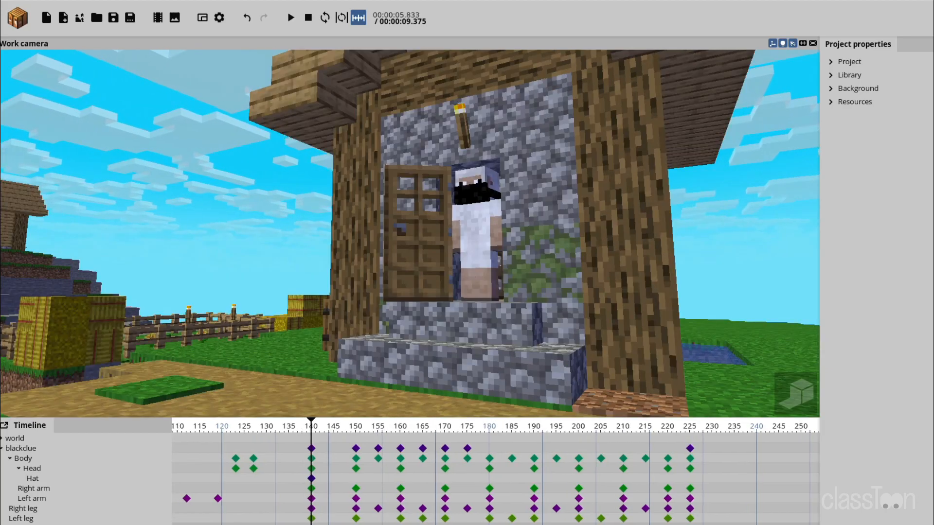
Step: Try shifting blackclue sideways to about Z -41.57 at frame 140, and undo the move
{"action": "middle_click_drag", "start_coordinate": [343, 464], "coordinate": [363, 464]}
{"action": "mouse_move", "coordinate": [368, 430]}
{"action": "left_mouse_down"}
{"action": "mouse_move", "coordinate": [400, 428]}
{"action": "mouse_move", "coordinate": [365, 425]}
{"action": "left_mouse_up"}
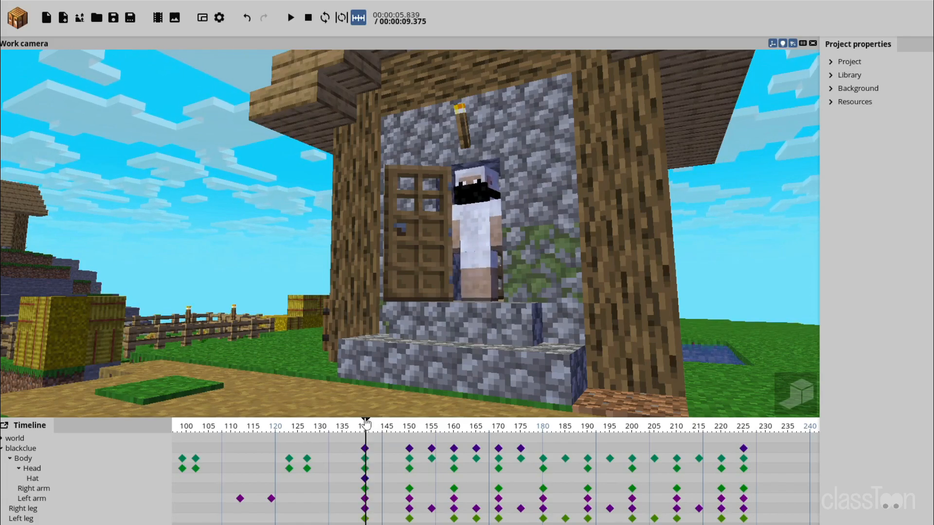
{"action": "left_click", "coordinate": [69, 450]}
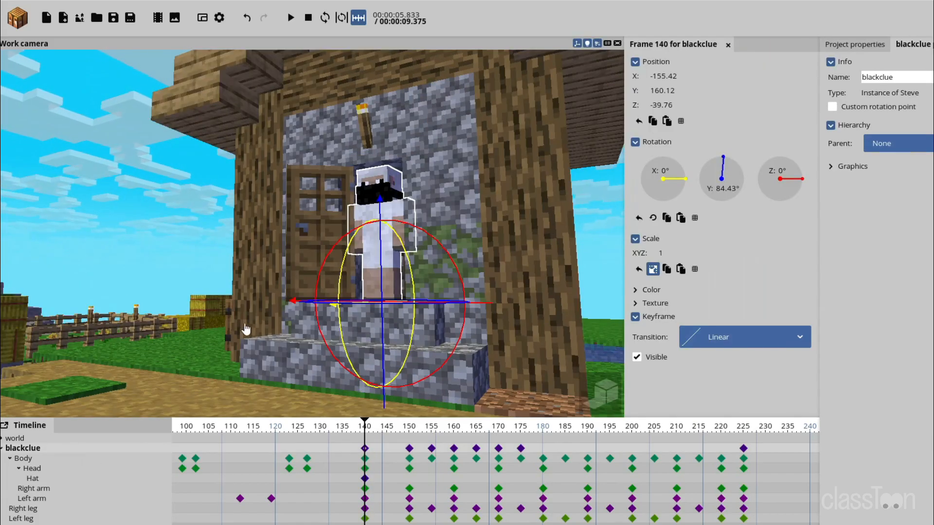
{"action": "left_click_drag", "start_coordinate": [354, 308], "coordinate": [346, 385]}
{"action": "left_click_drag", "start_coordinate": [405, 291], "coordinate": [413, 294]}
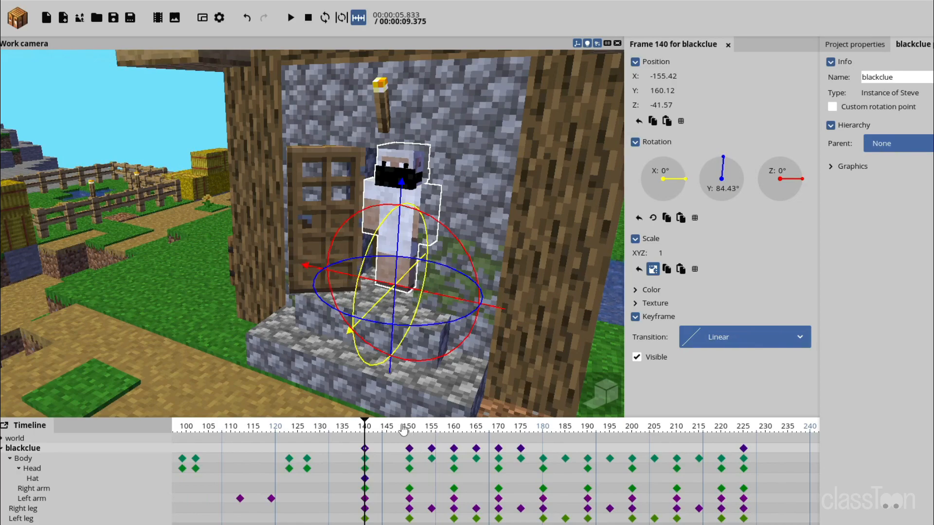
{"action": "key", "text": "ctrl+z"}
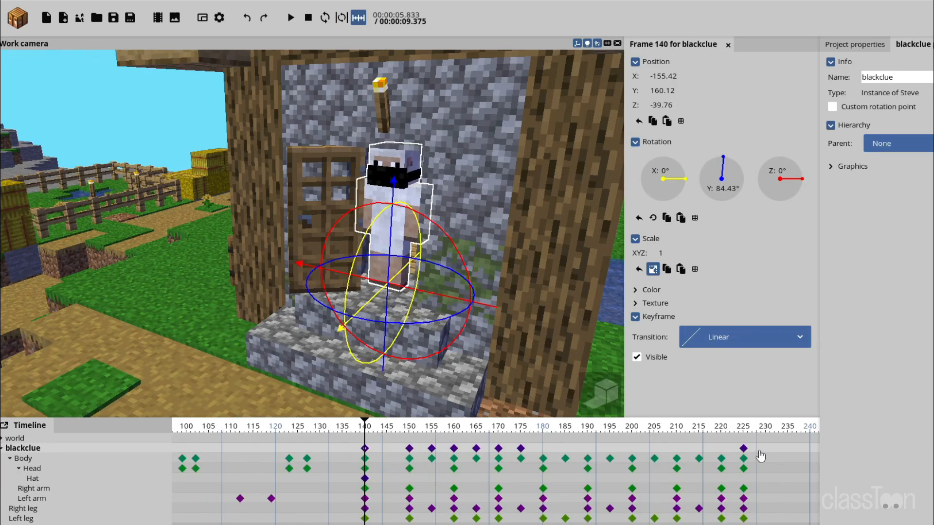
Step: Select all of blackclue's own keyframes and return to frame 140 with a closer view of the doorway
{"action": "left_click_drag", "start_coordinate": [757, 443], "coordinate": [626, 452]}
{"action": "left_click", "coordinate": [626, 452]}
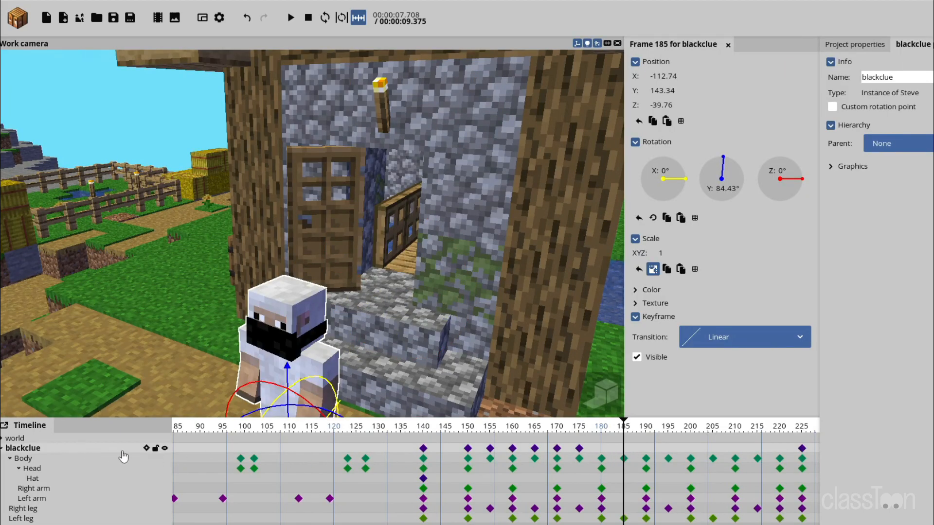
{"action": "left_click", "coordinate": [146, 449]}
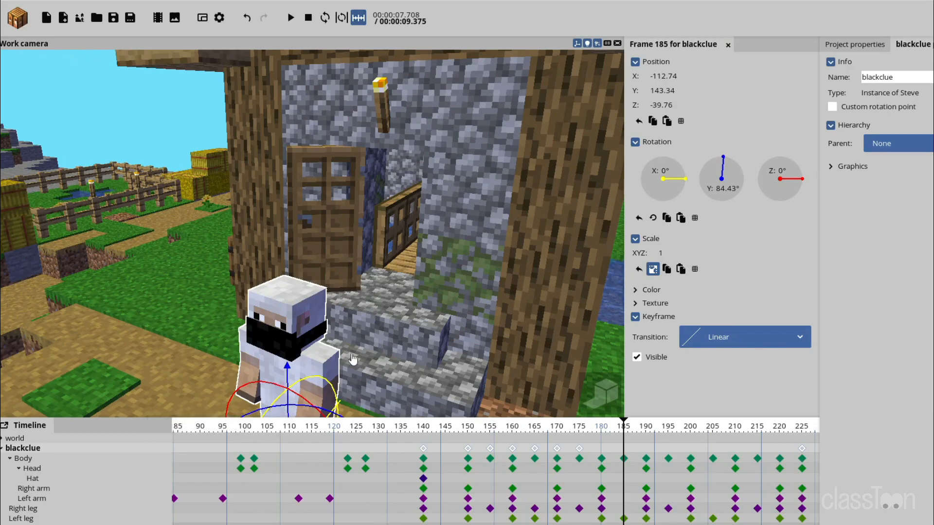
{"action": "left_click", "coordinate": [424, 429]}
{"action": "right_click_drag", "start_coordinate": [368, 280], "coordinate": [380, 282]}
{"action": "key", "text": "w"}
{"action": "left_click_drag", "start_coordinate": [383, 289], "coordinate": [399, 333]}
Step: Play the walk through to the end of the animation and move the playhead back to frame 30
{"action": "right_click_drag", "start_coordinate": [385, 366], "coordinate": [396, 368]}
{"action": "left_click_drag", "start_coordinate": [334, 432], "coordinate": [347, 454]}
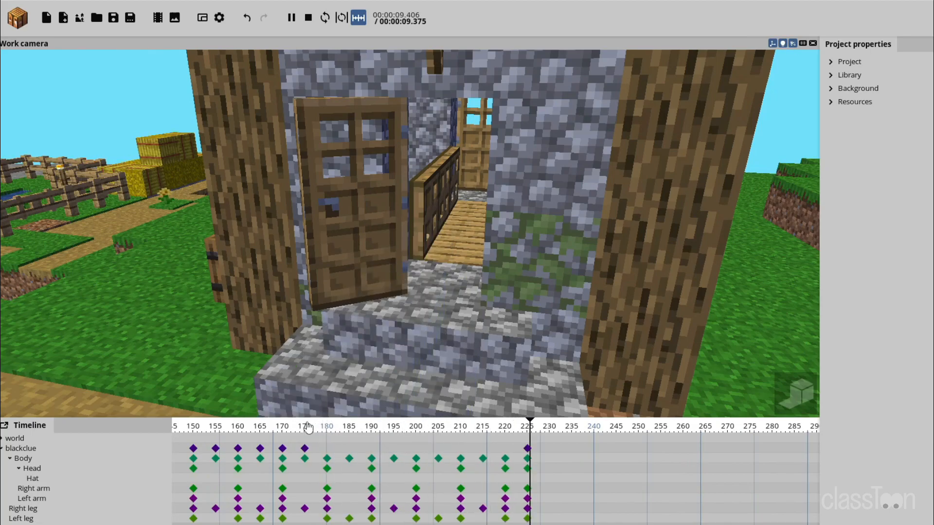
{"action": "left_click", "coordinate": [308, 428]}
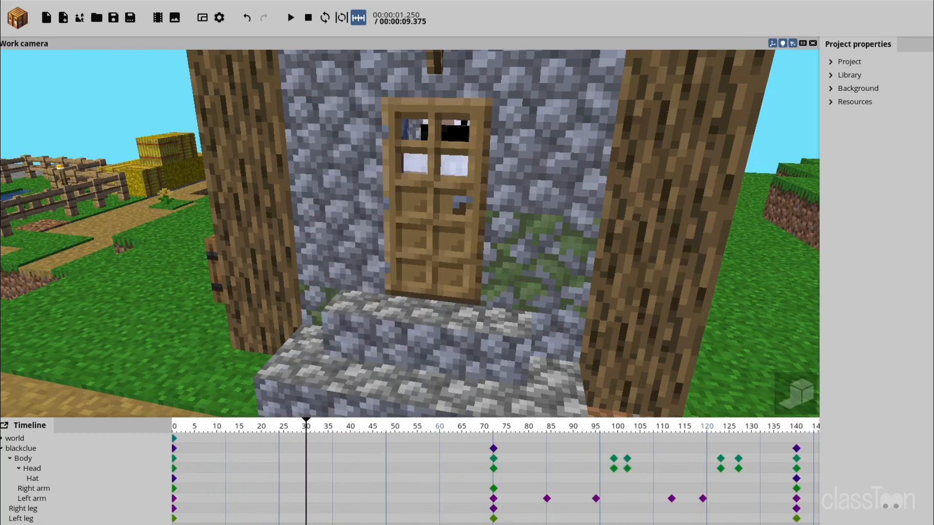